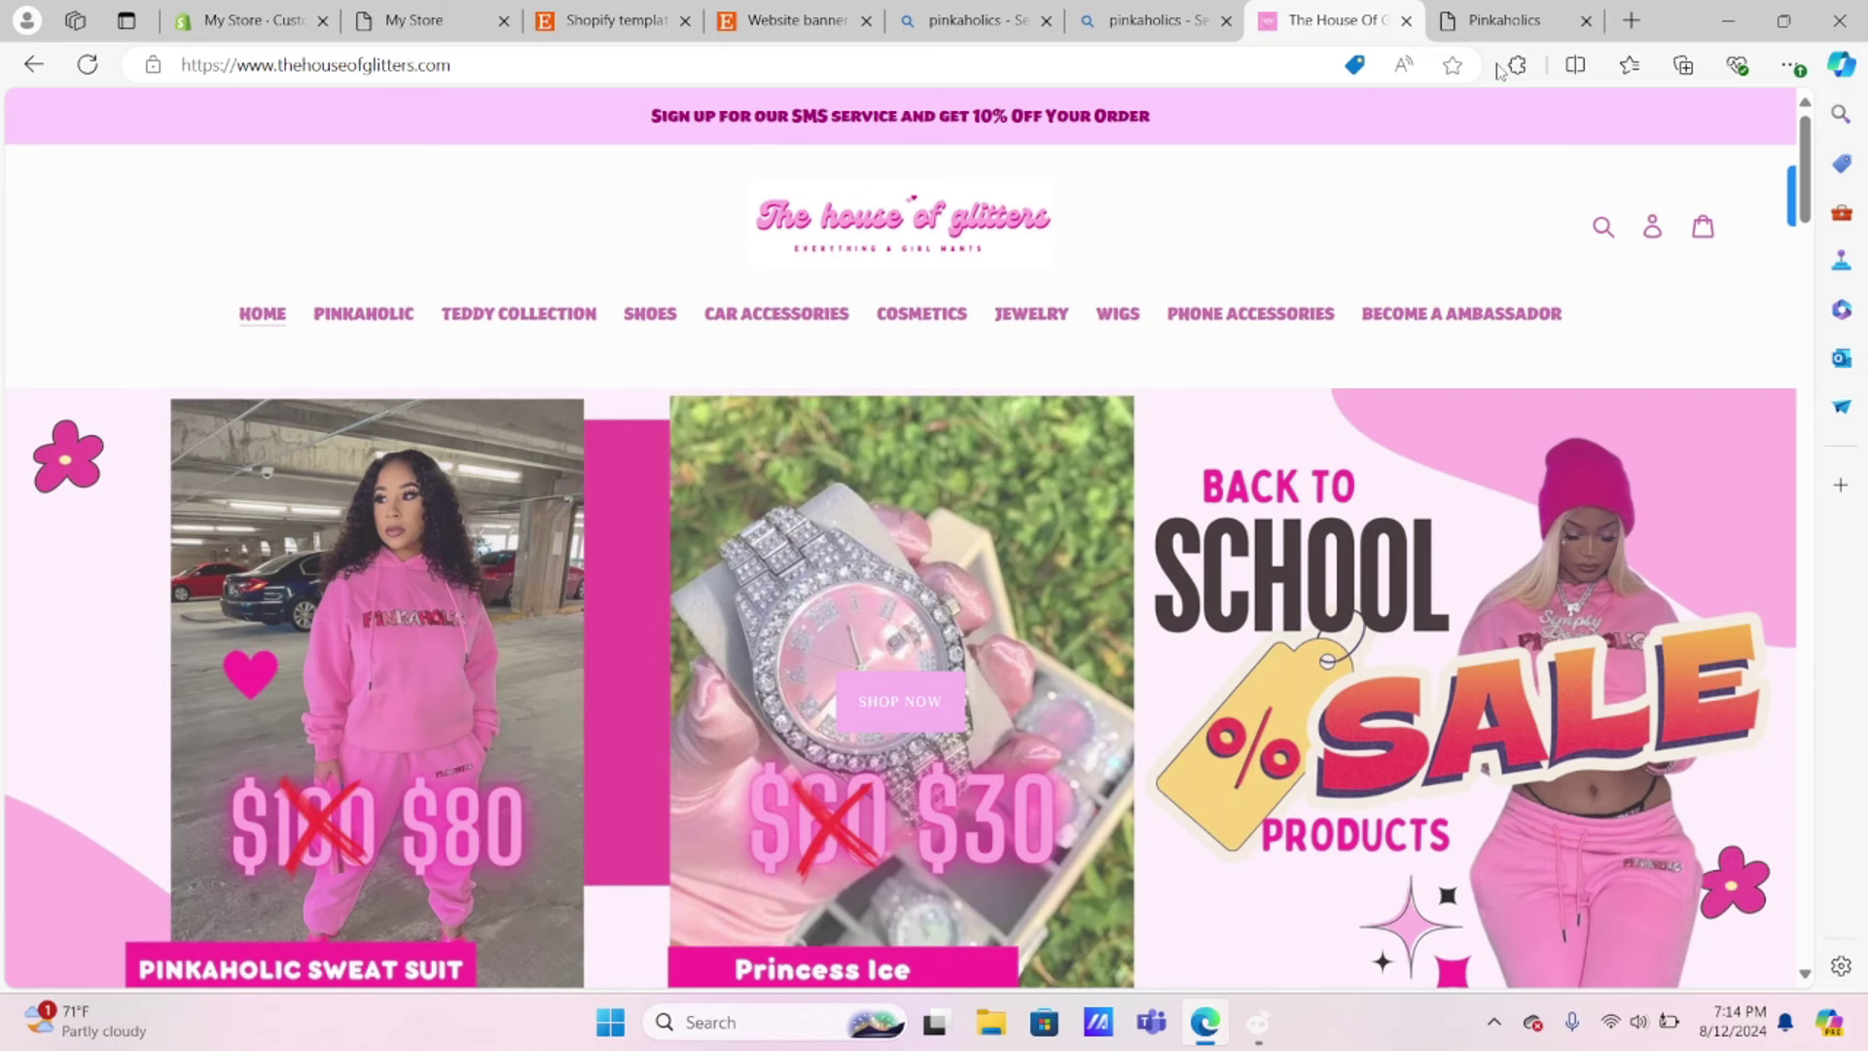
Step: Look over the Pinkaholics product page and House Of Glitters home page tabs, leaving Shopify Themes showing
left_click(1500, 24)
left_click(1294, 29)
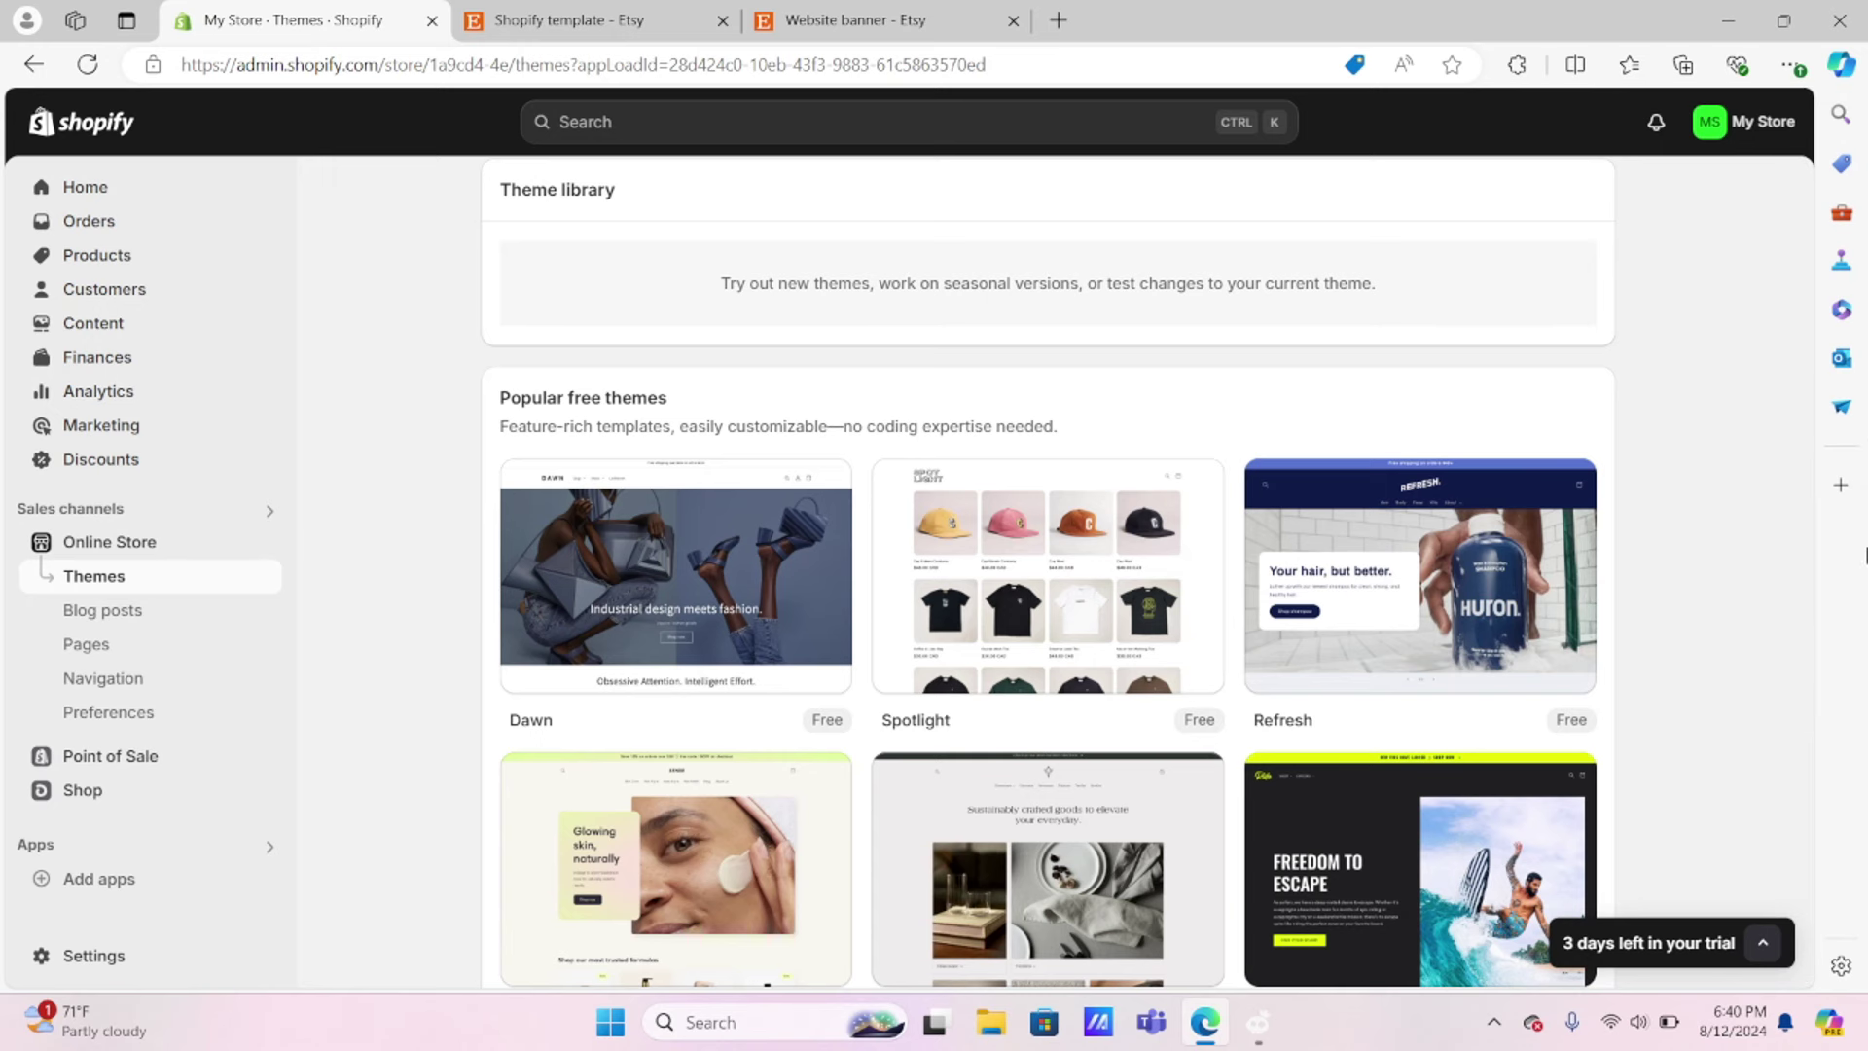
scroll(798, 413, "up", 1)
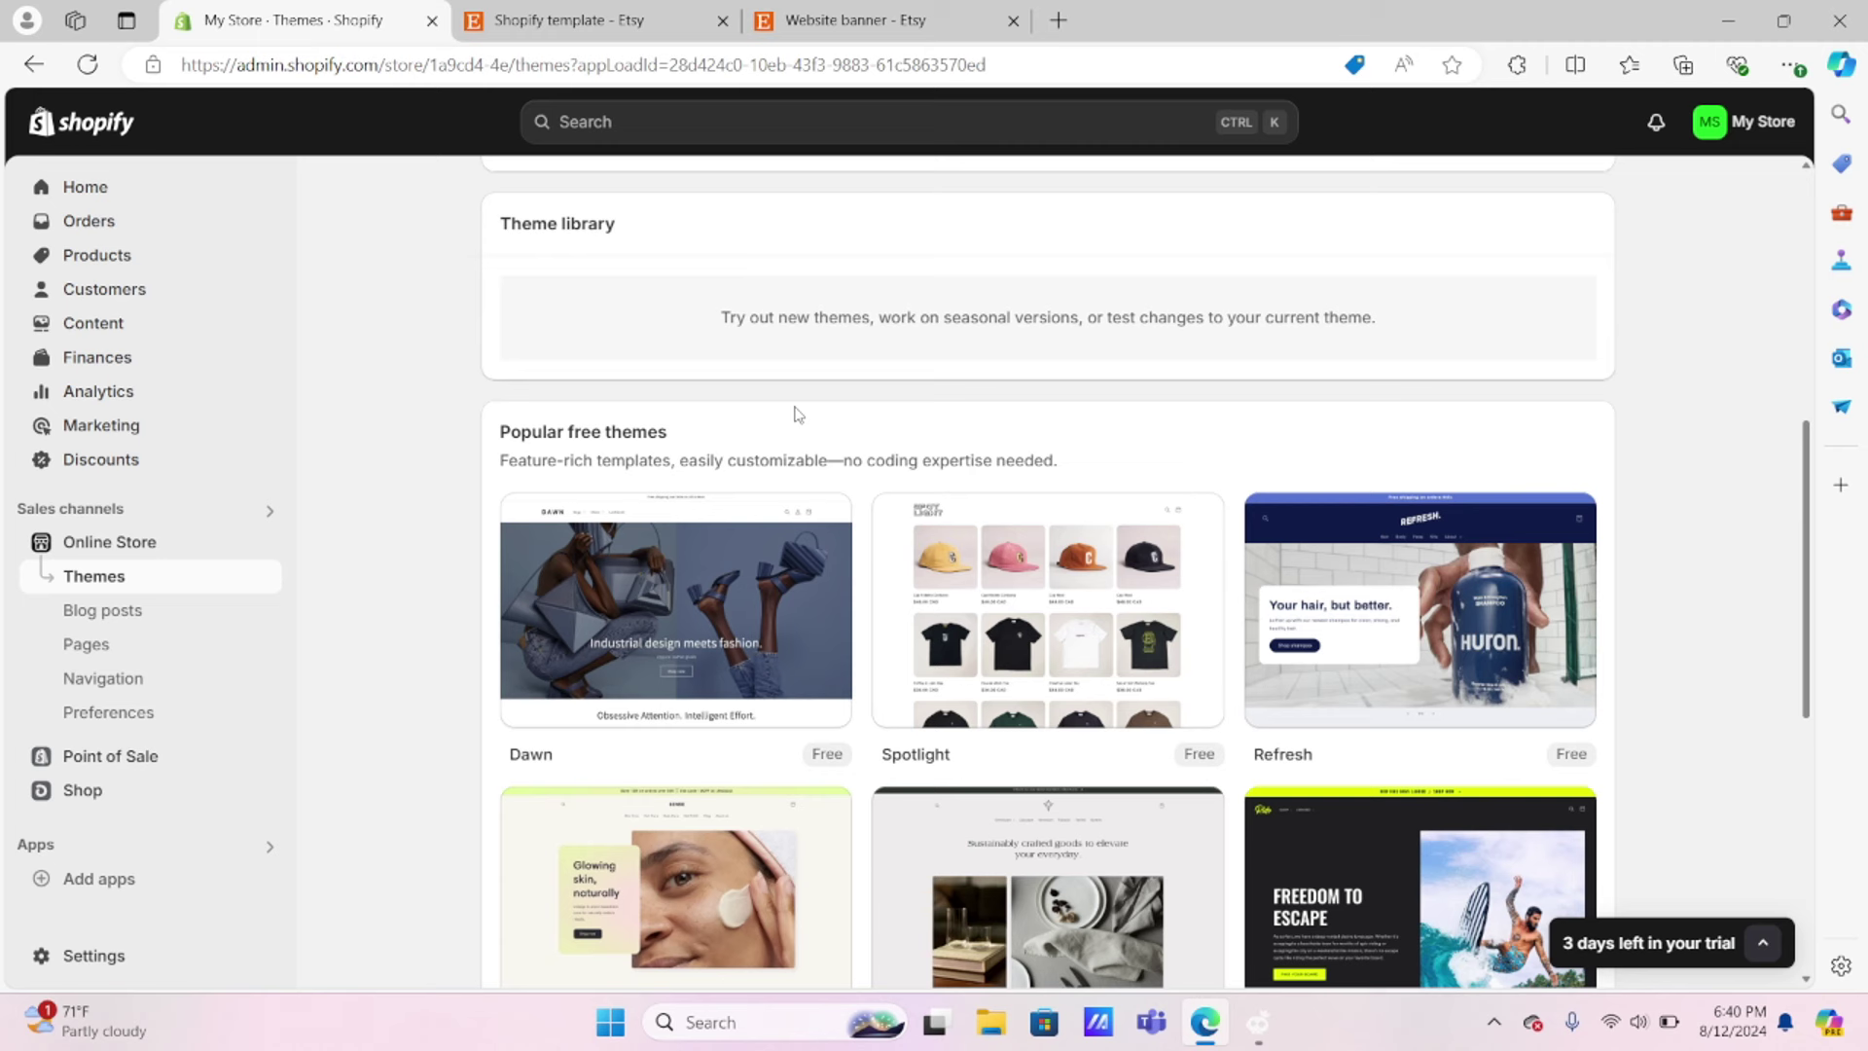
scroll(798, 414, "down", 1)
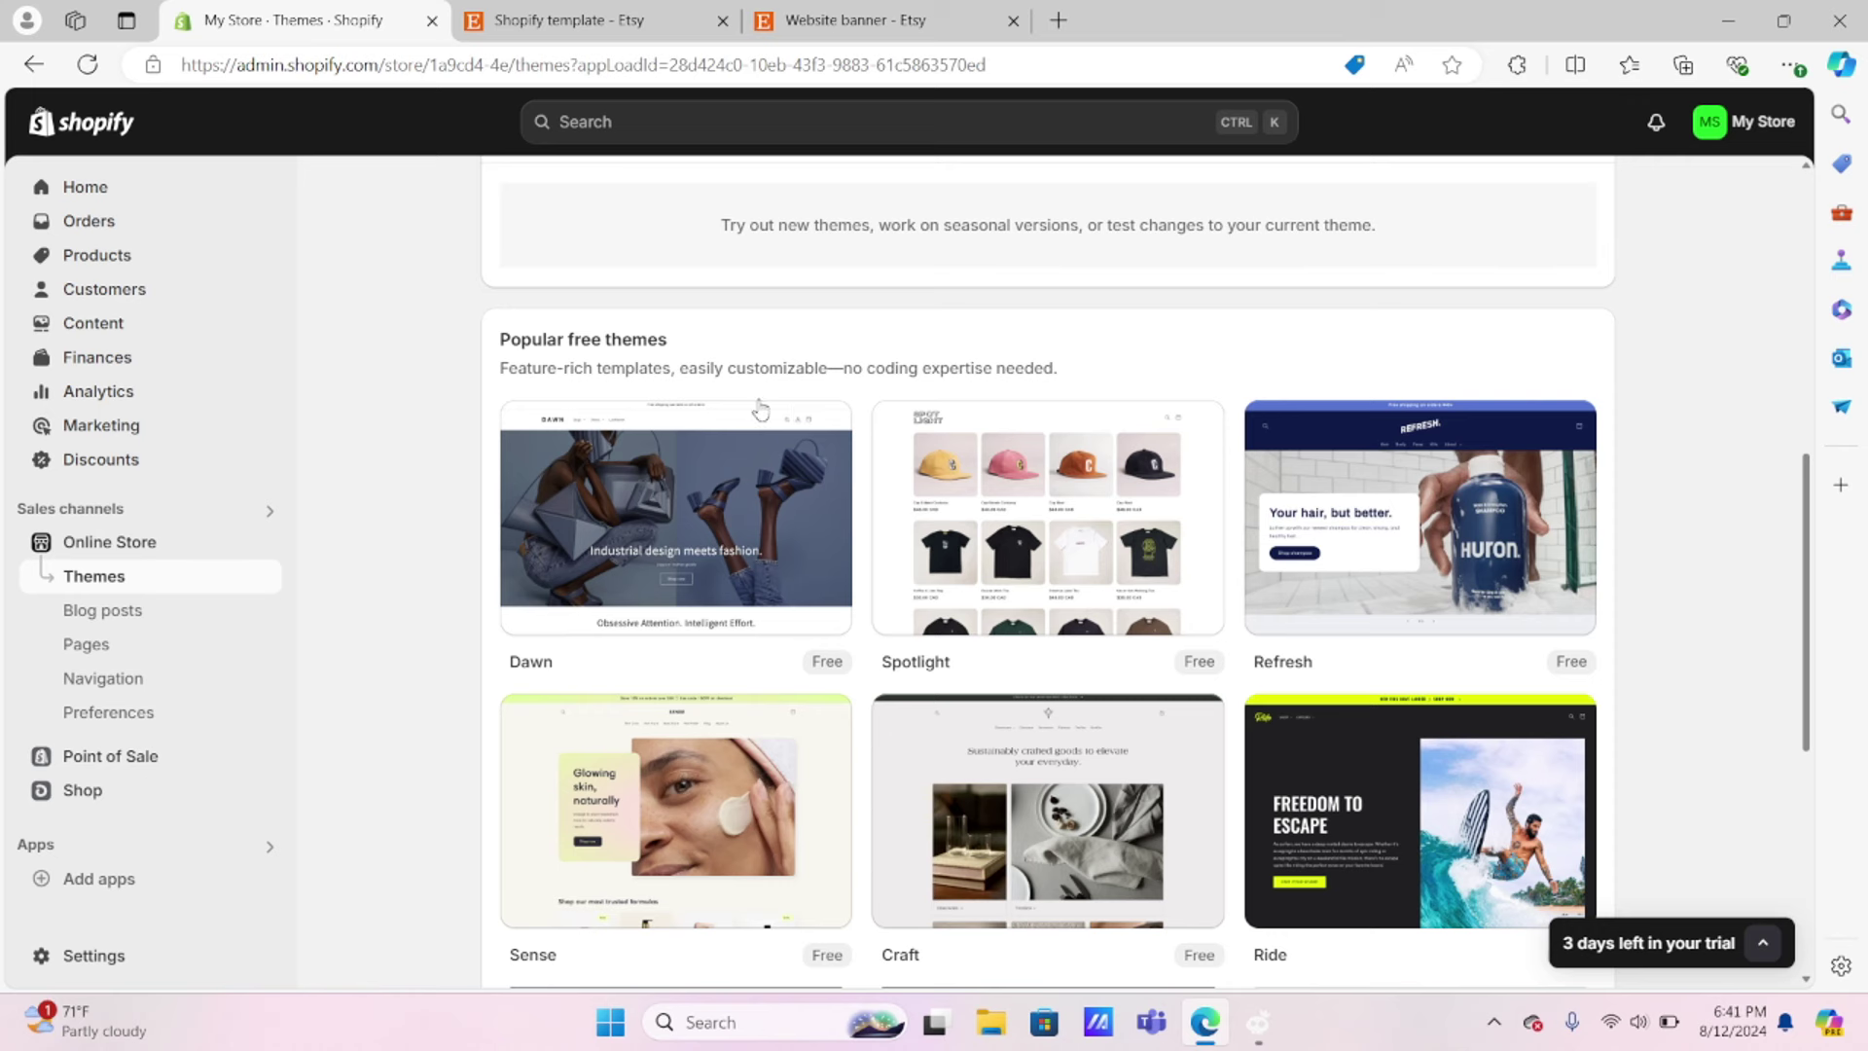
mouse_move(647, 457)
mouse_move(1094, 594)
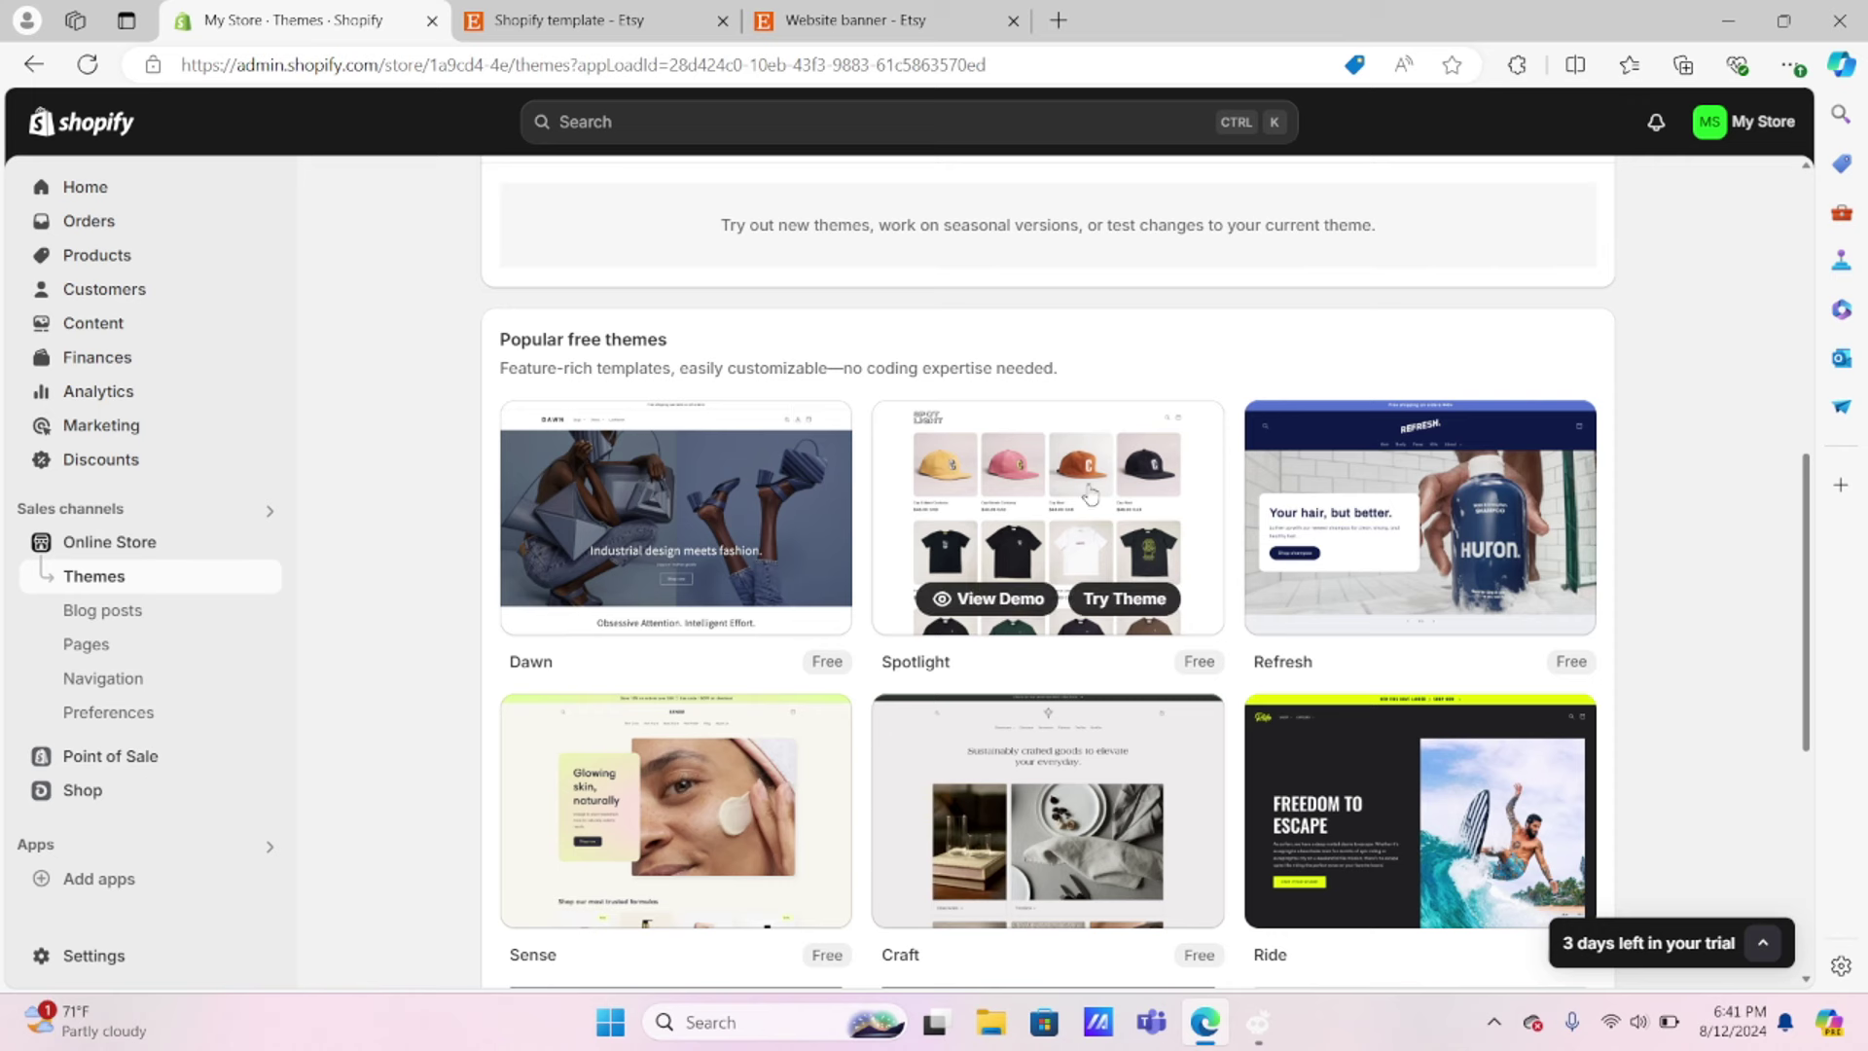
scroll(1097, 506, "down", 1)
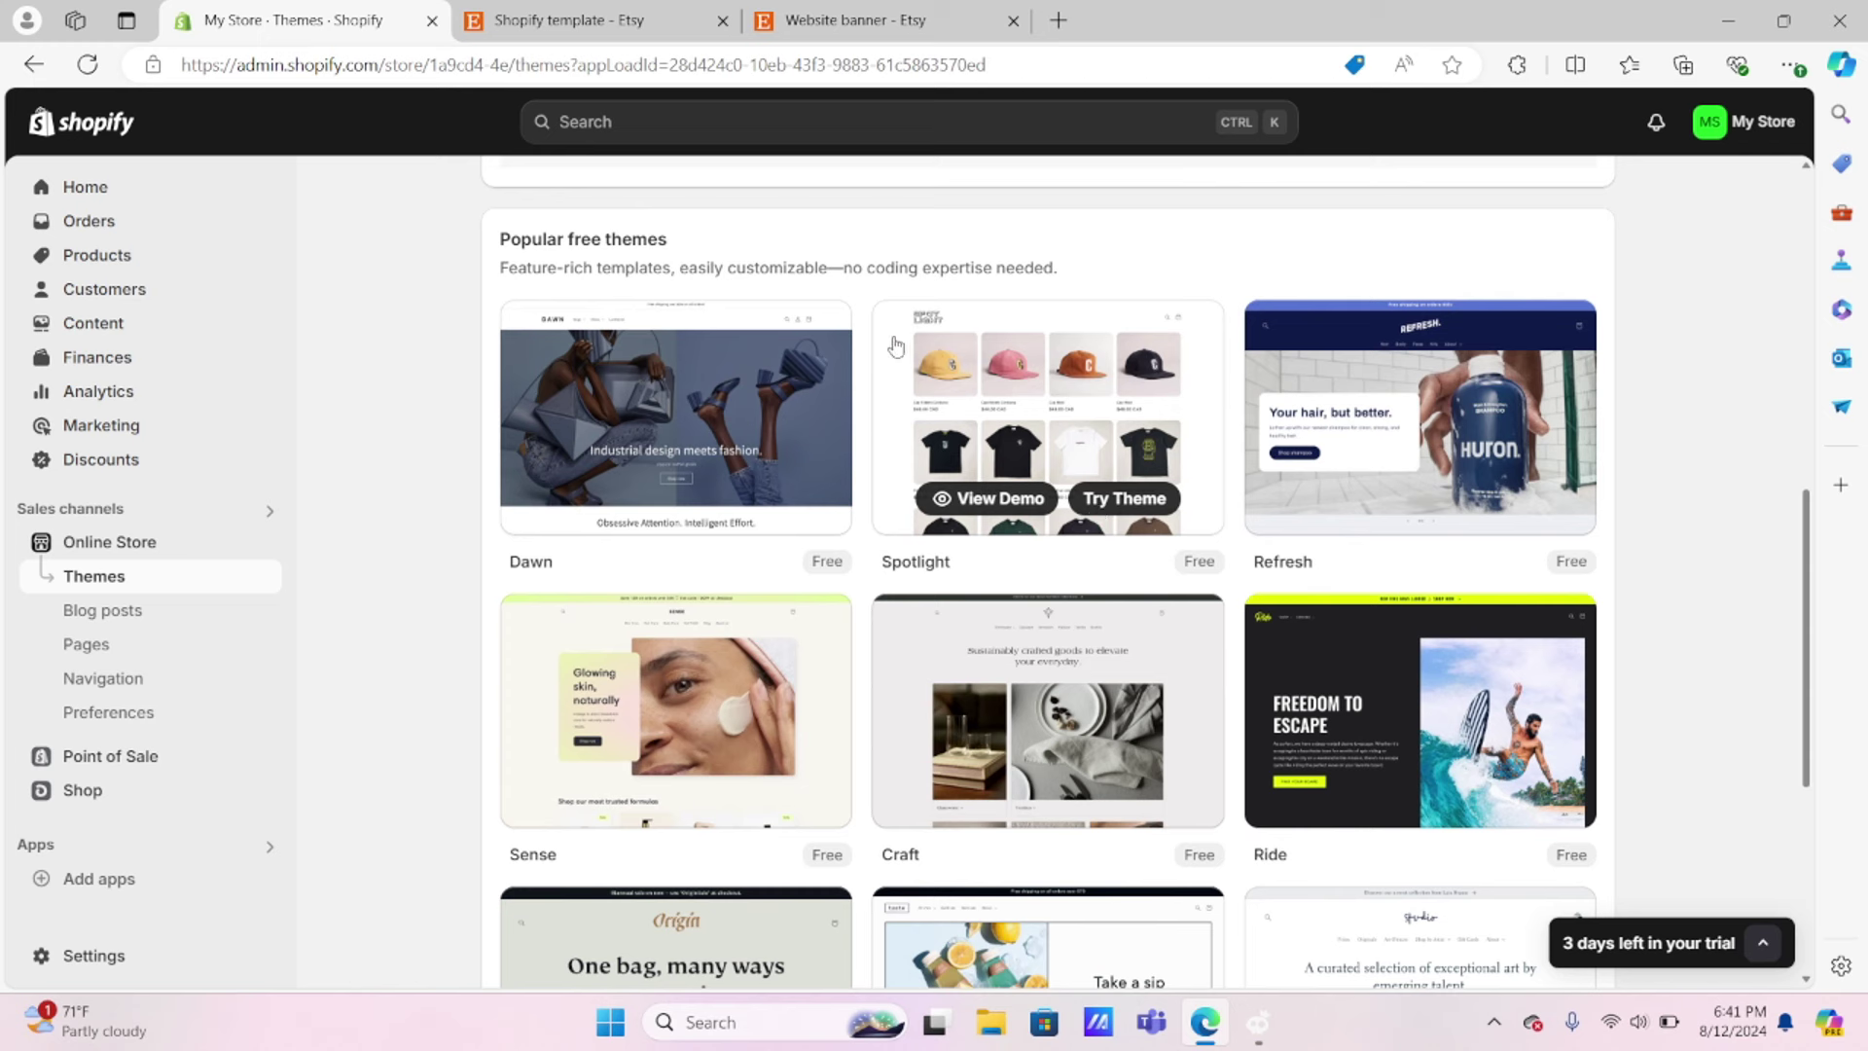
Step: Scroll through the Etsy Shopify template listings, then switch to the Etsy website banner results
left_click(530, 24)
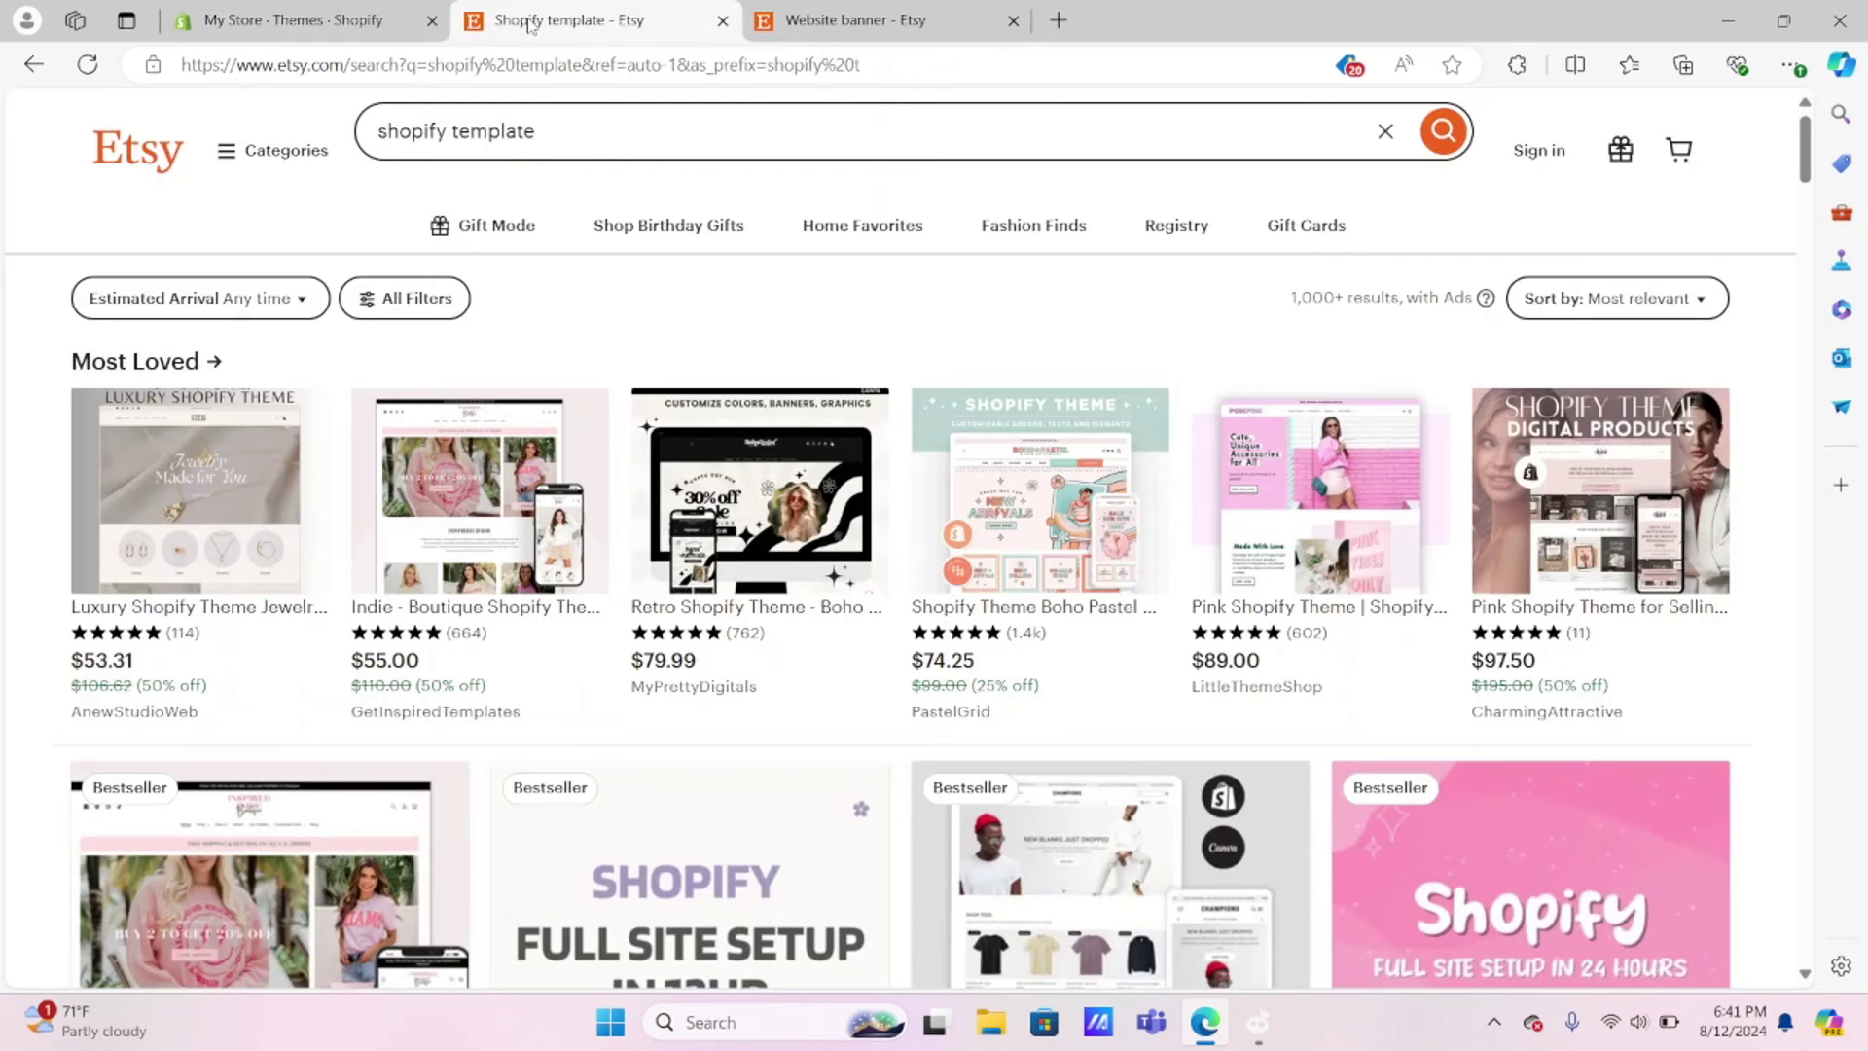
scroll(885, 697, "down", 5)
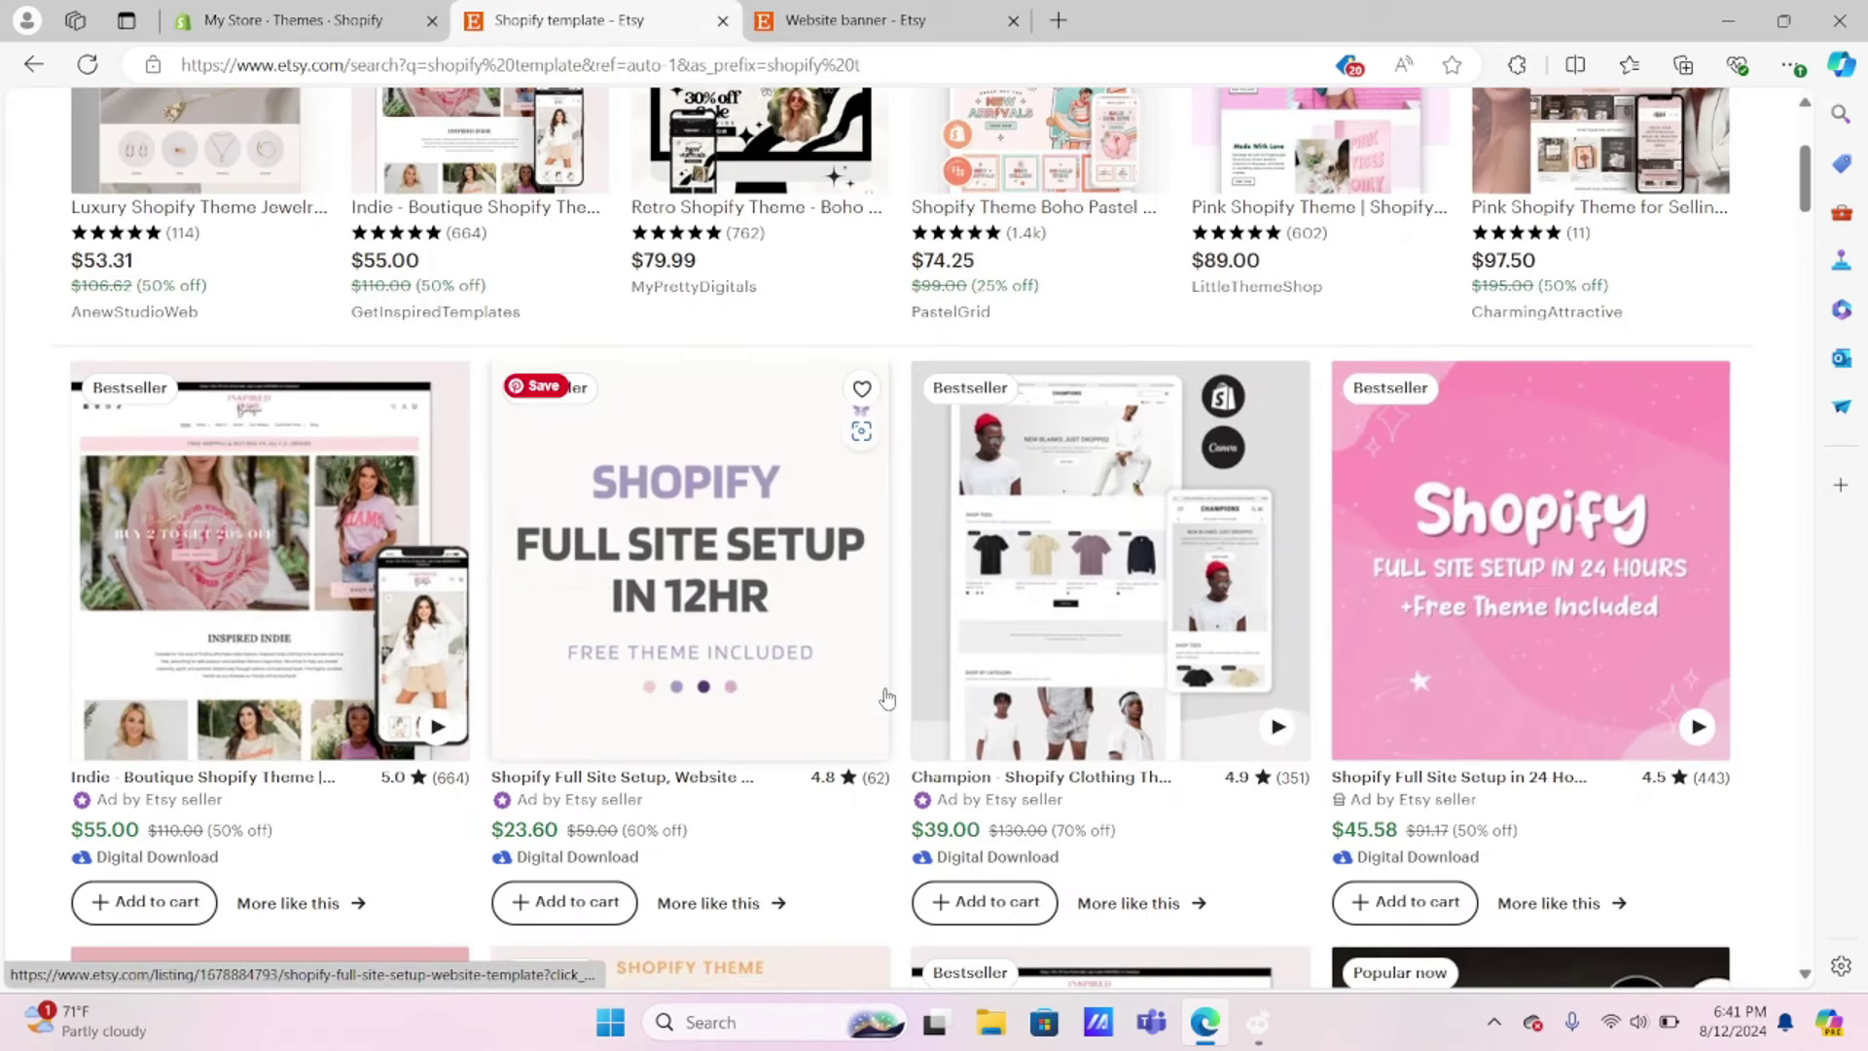
scroll(885, 697, "up", 4)
scroll(885, 697, "up", 1)
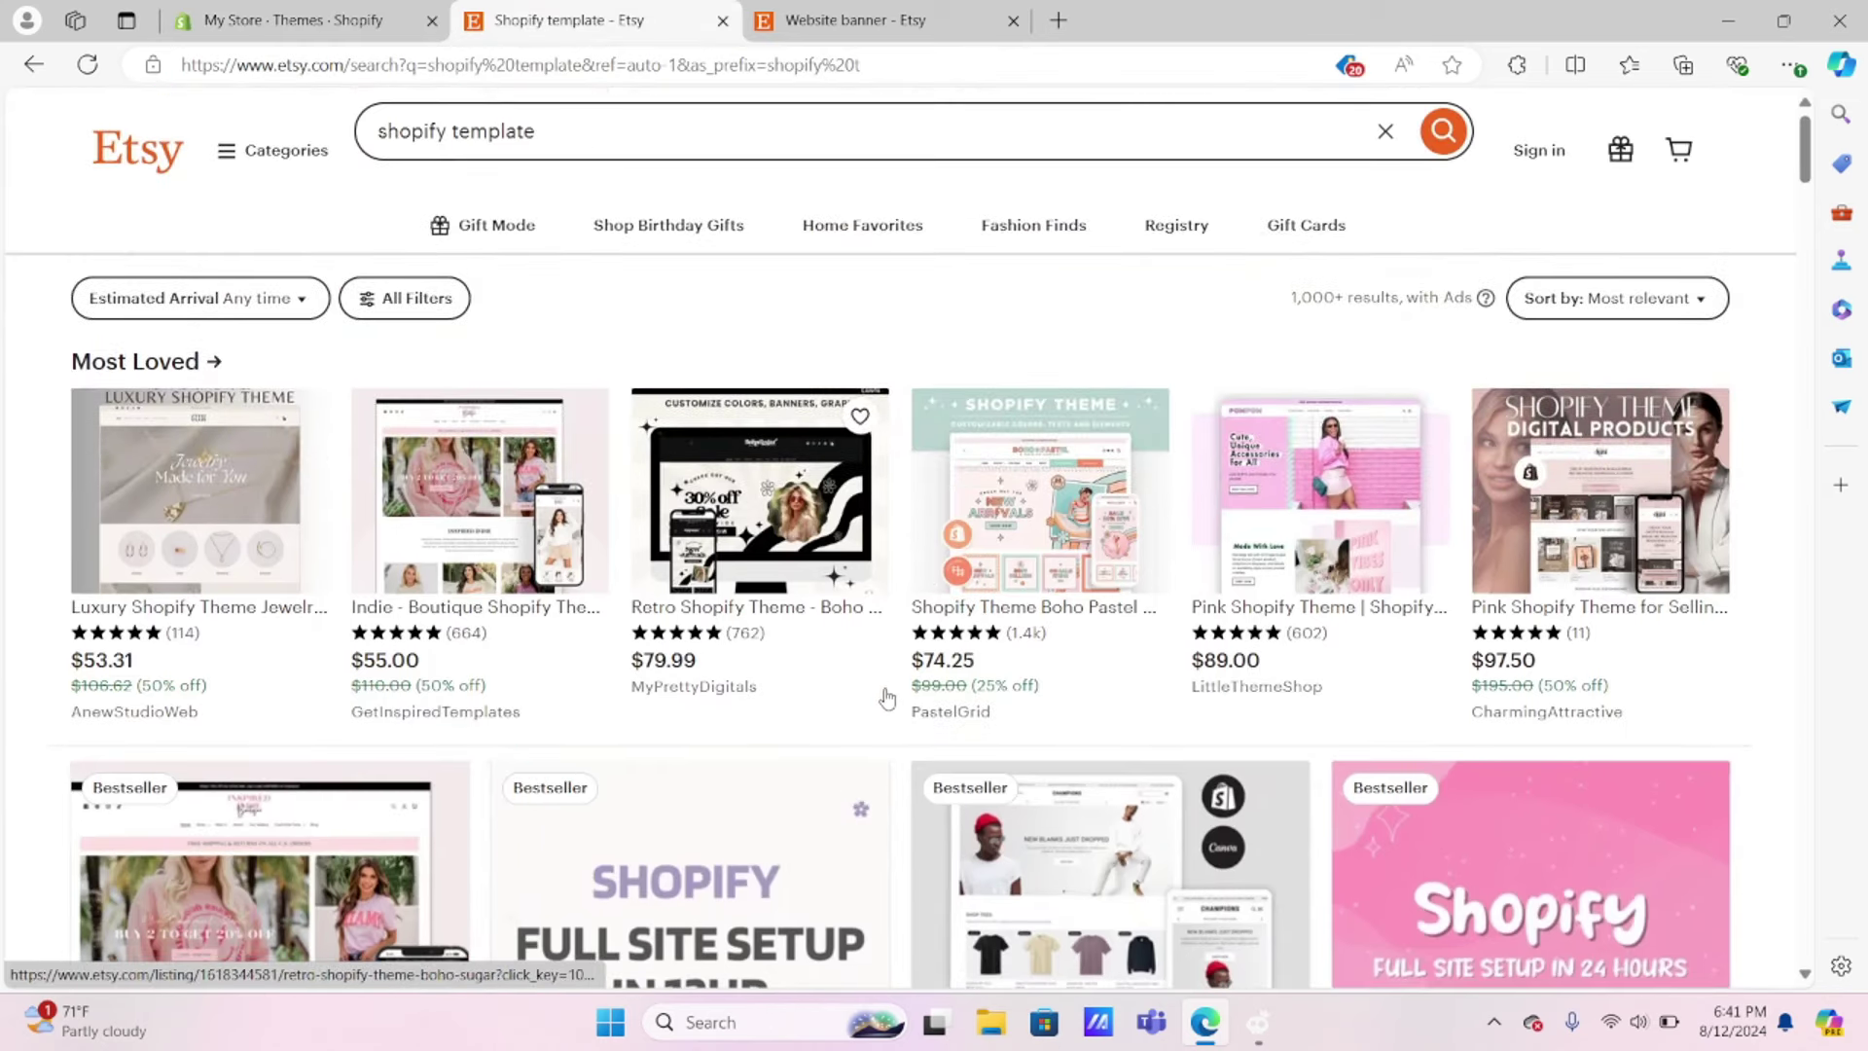
scroll(885, 697, "down", 2)
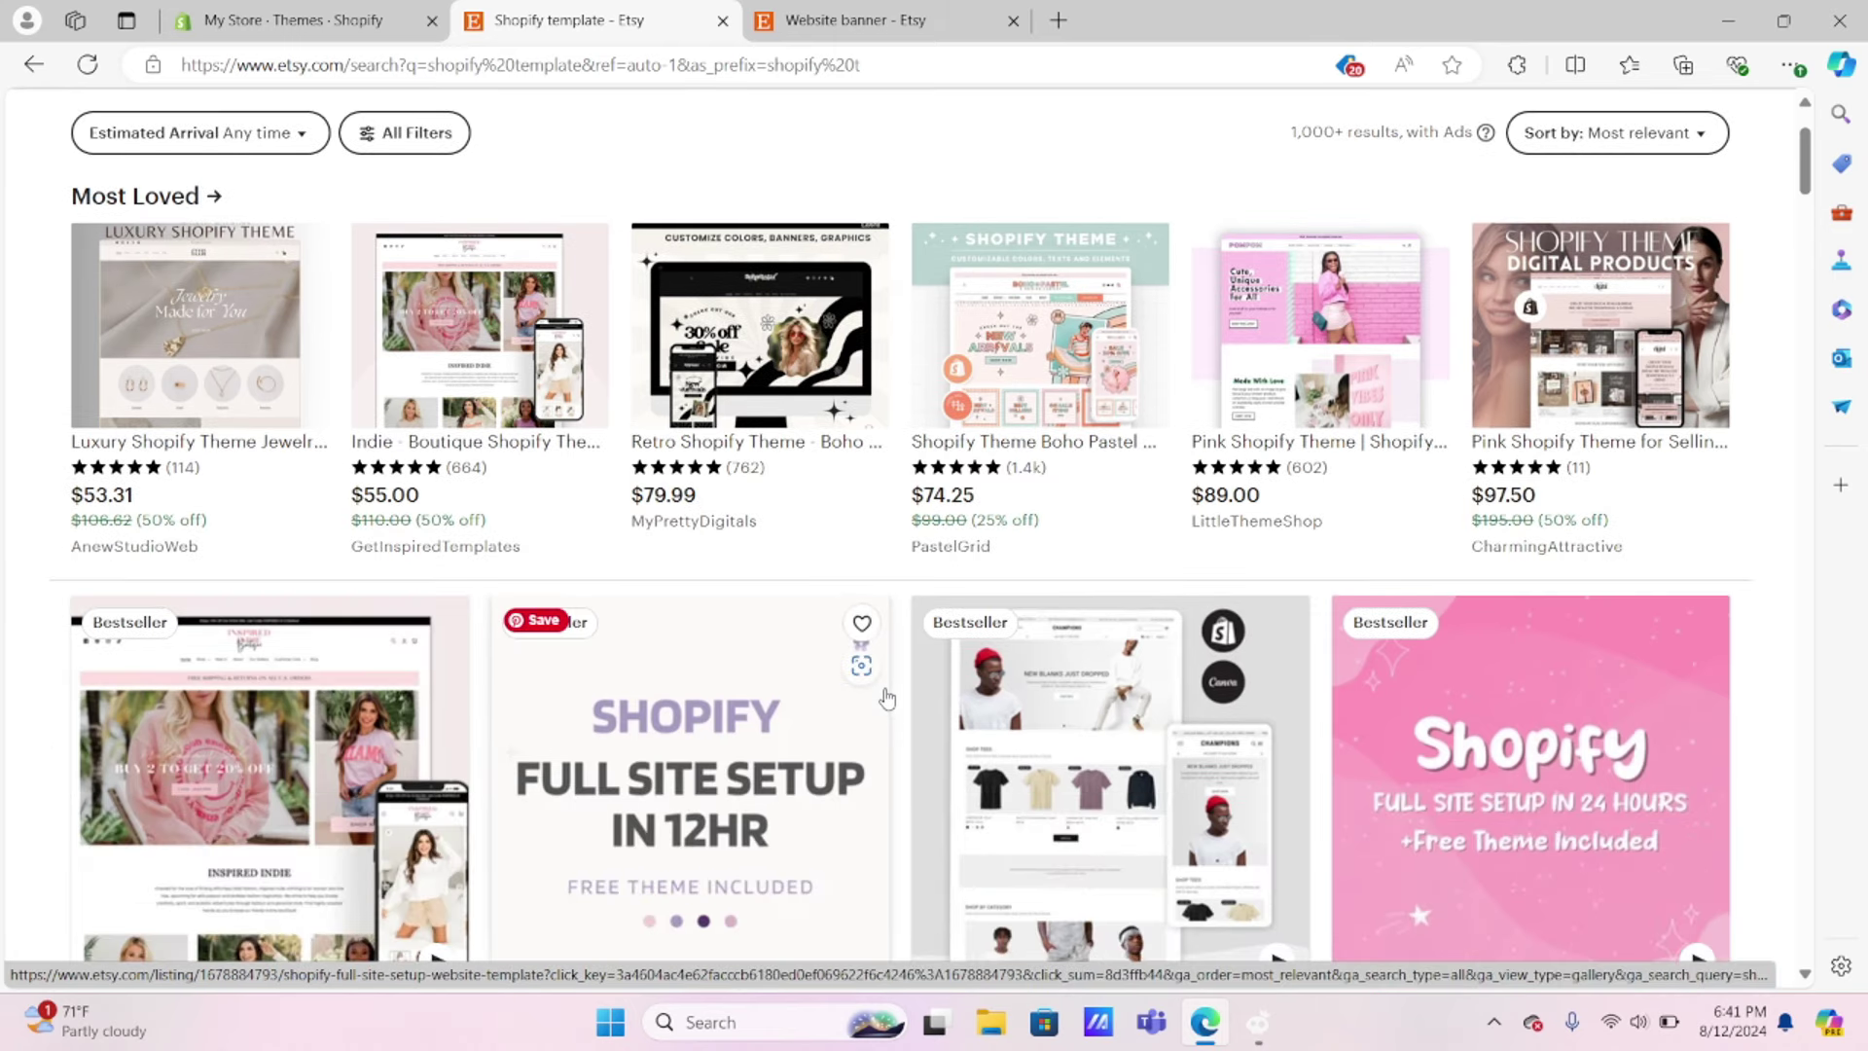
scroll(885, 696, "down", 2)
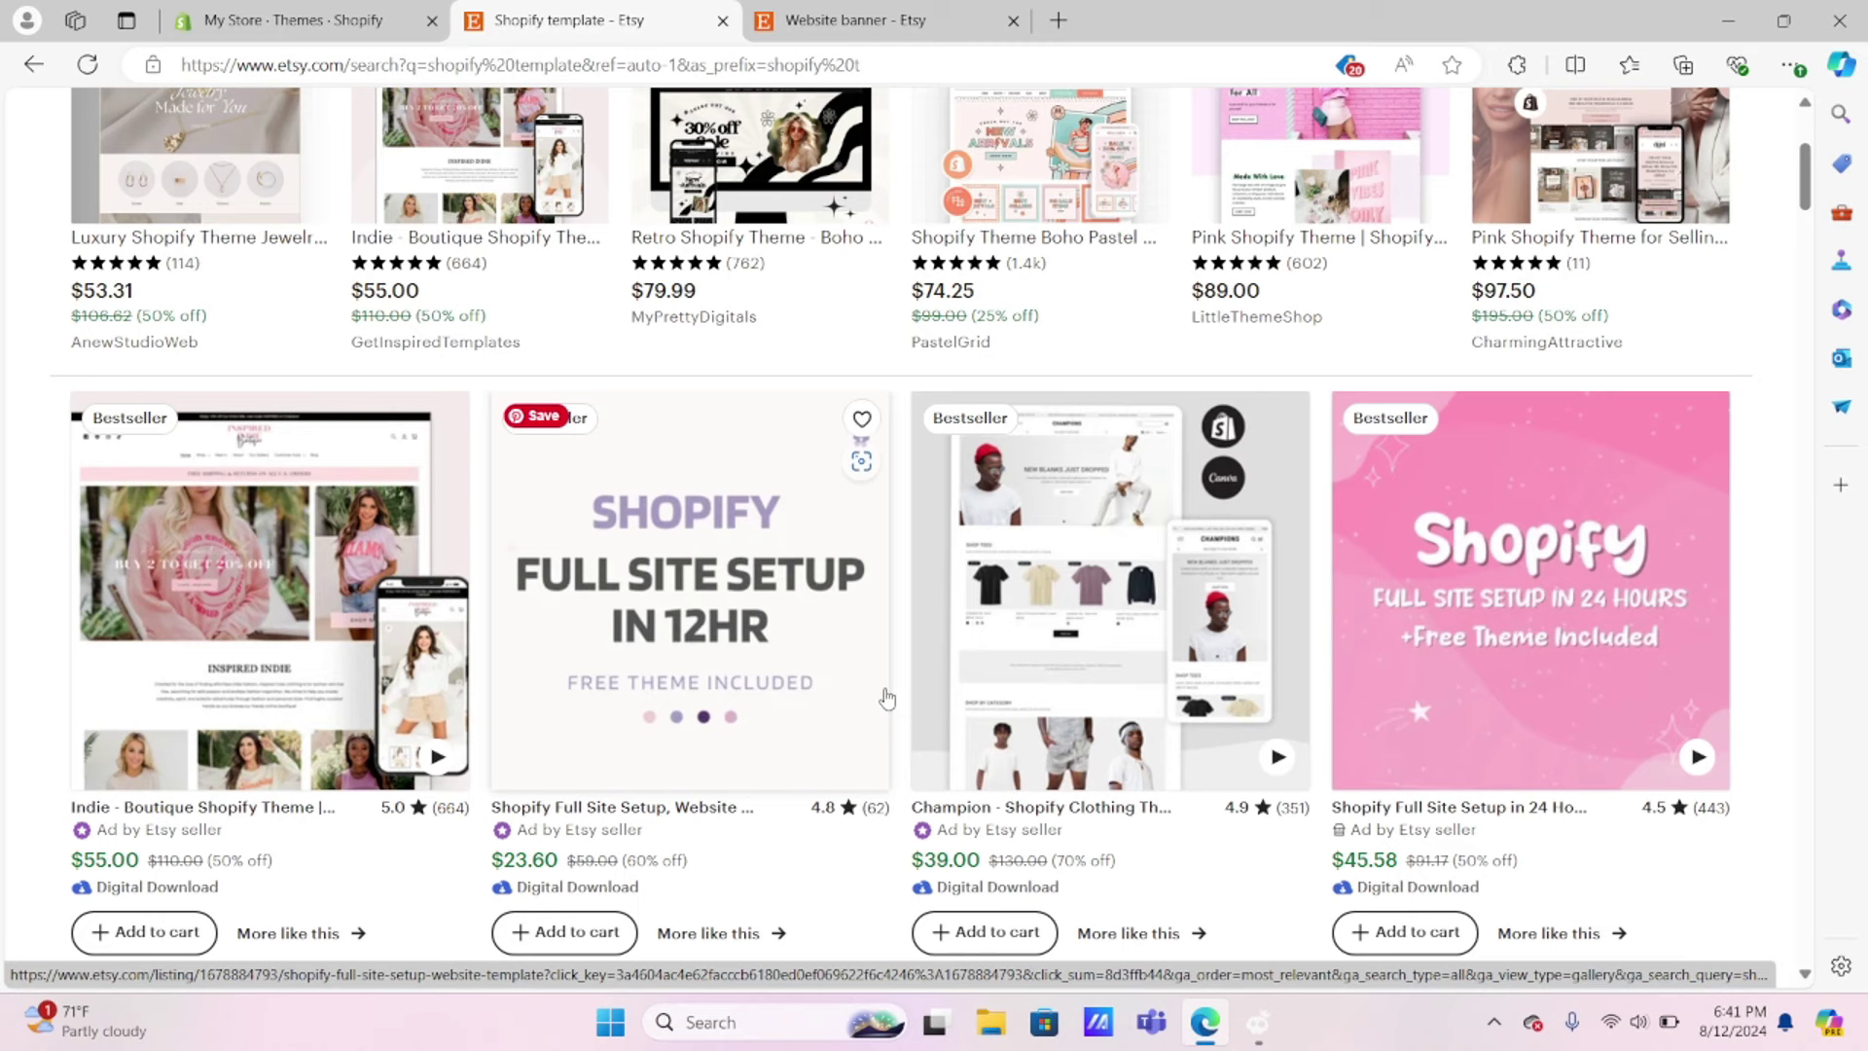
scroll(886, 697, "down", 3)
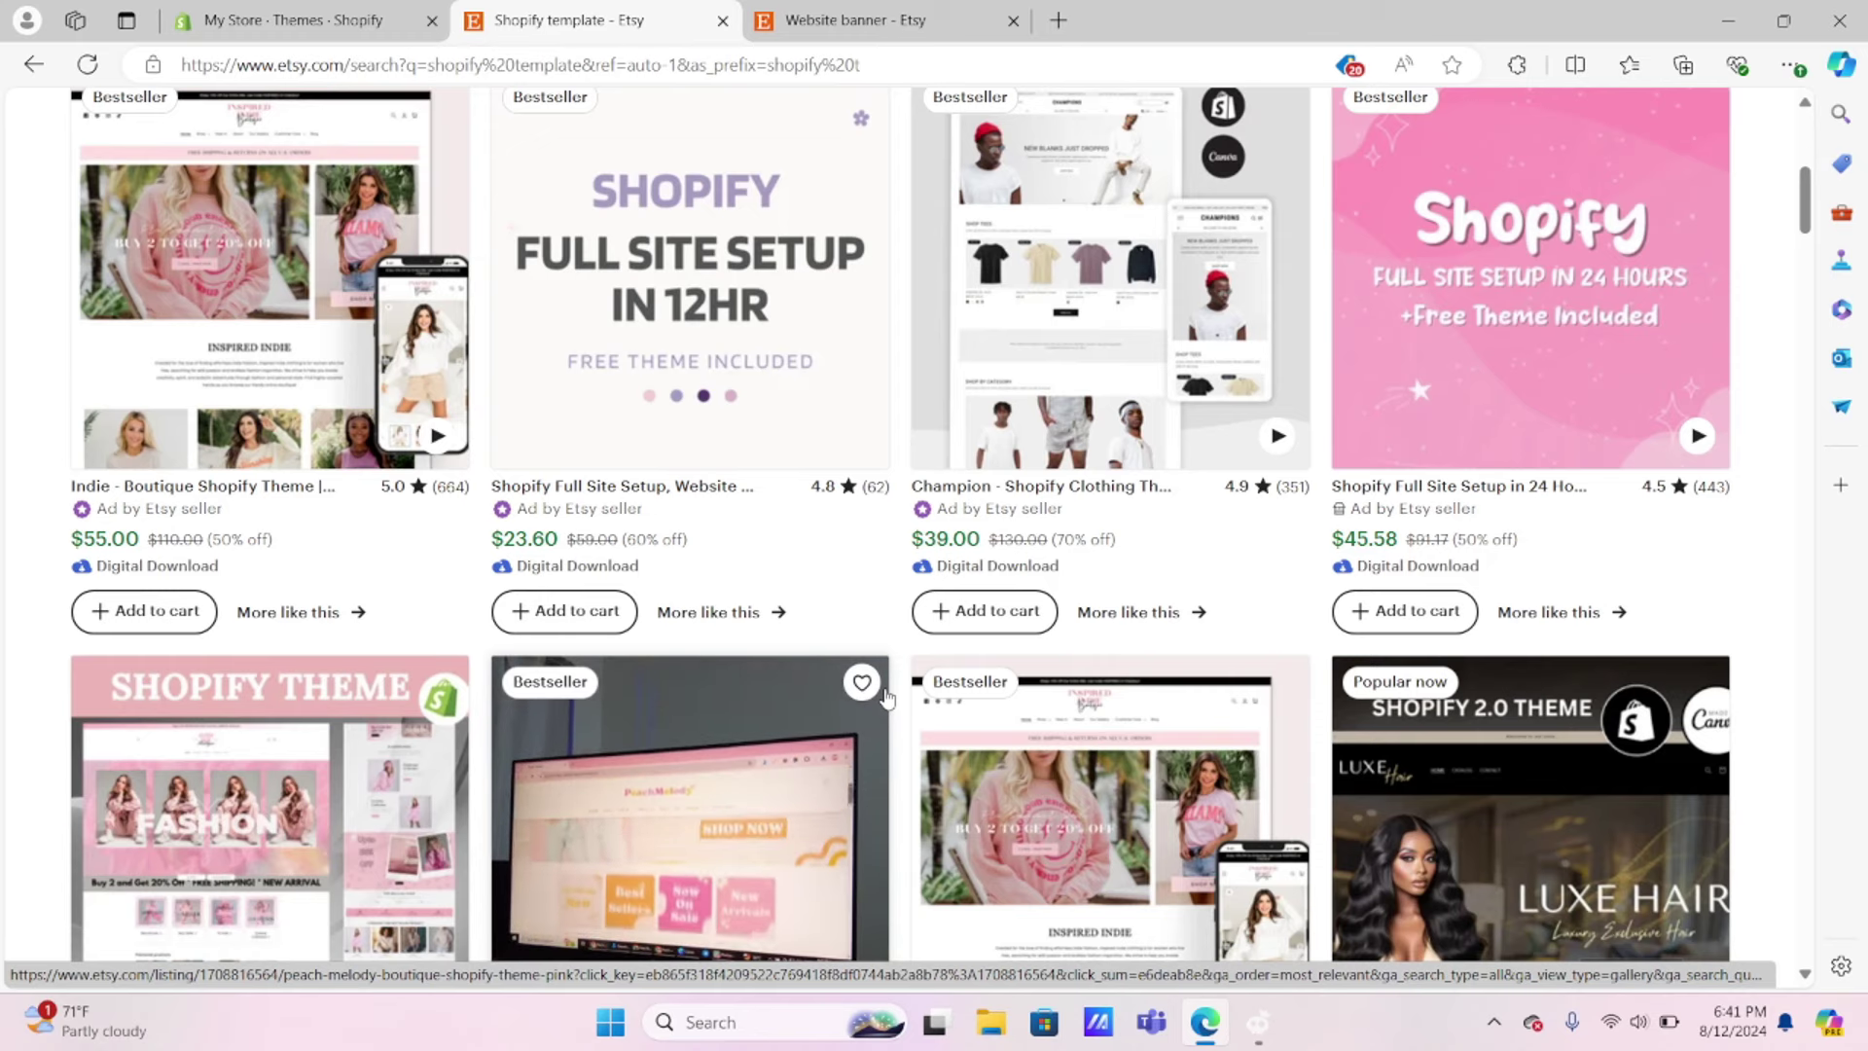
scroll(886, 697, "down", 3)
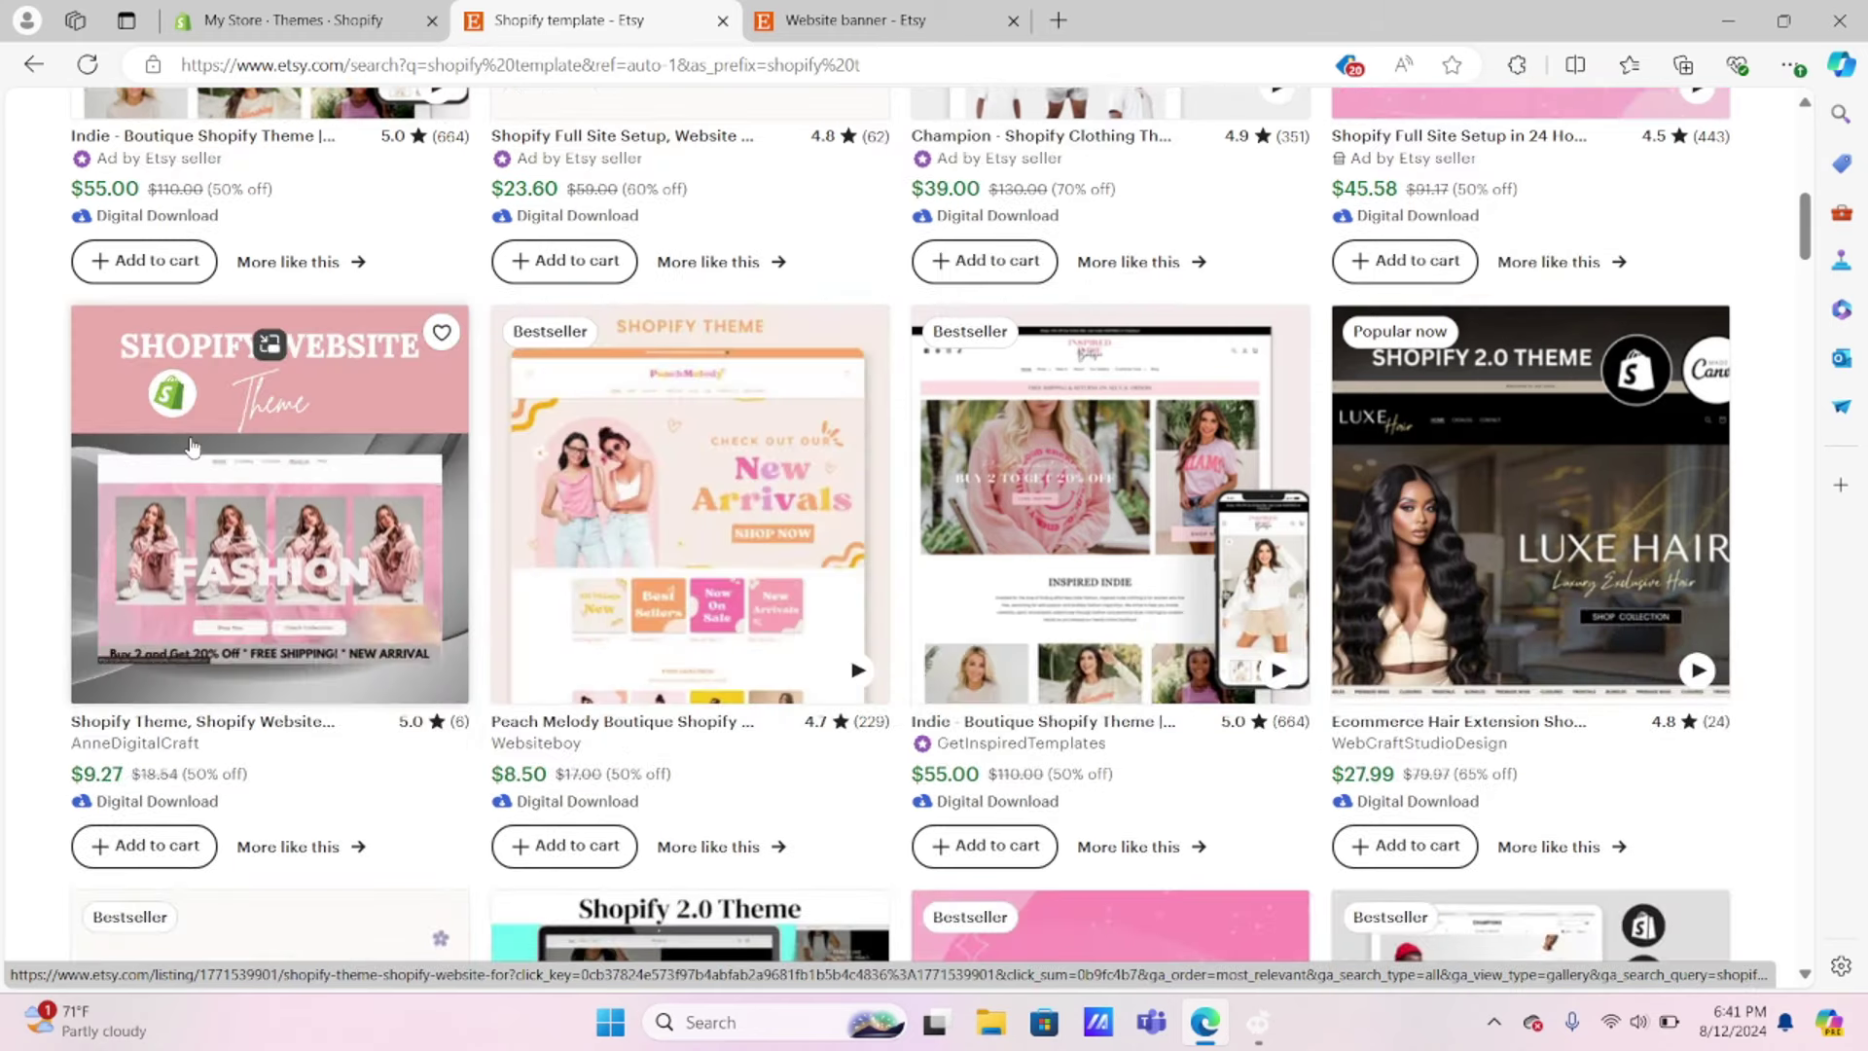
left_click(831, 47)
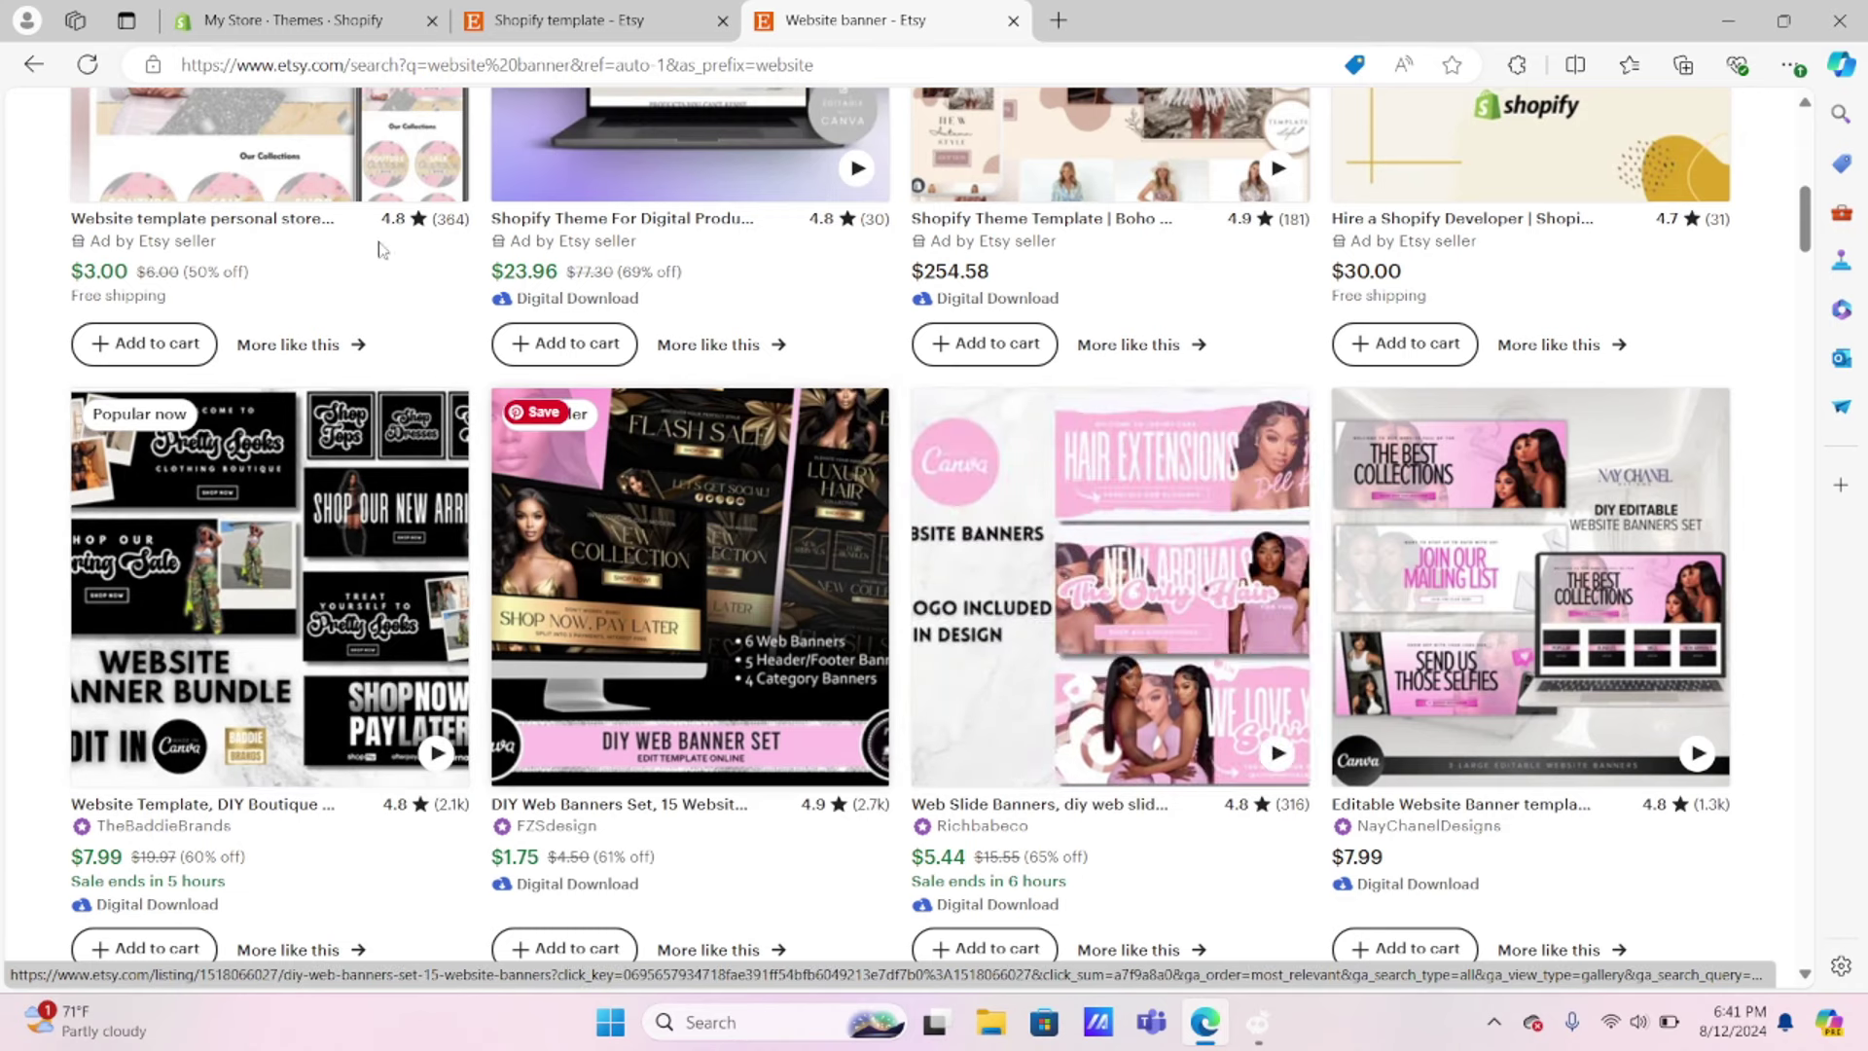
Step: Return to the Shopify themes page and preview the Spotlight theme's demo store
left_click(310, 19)
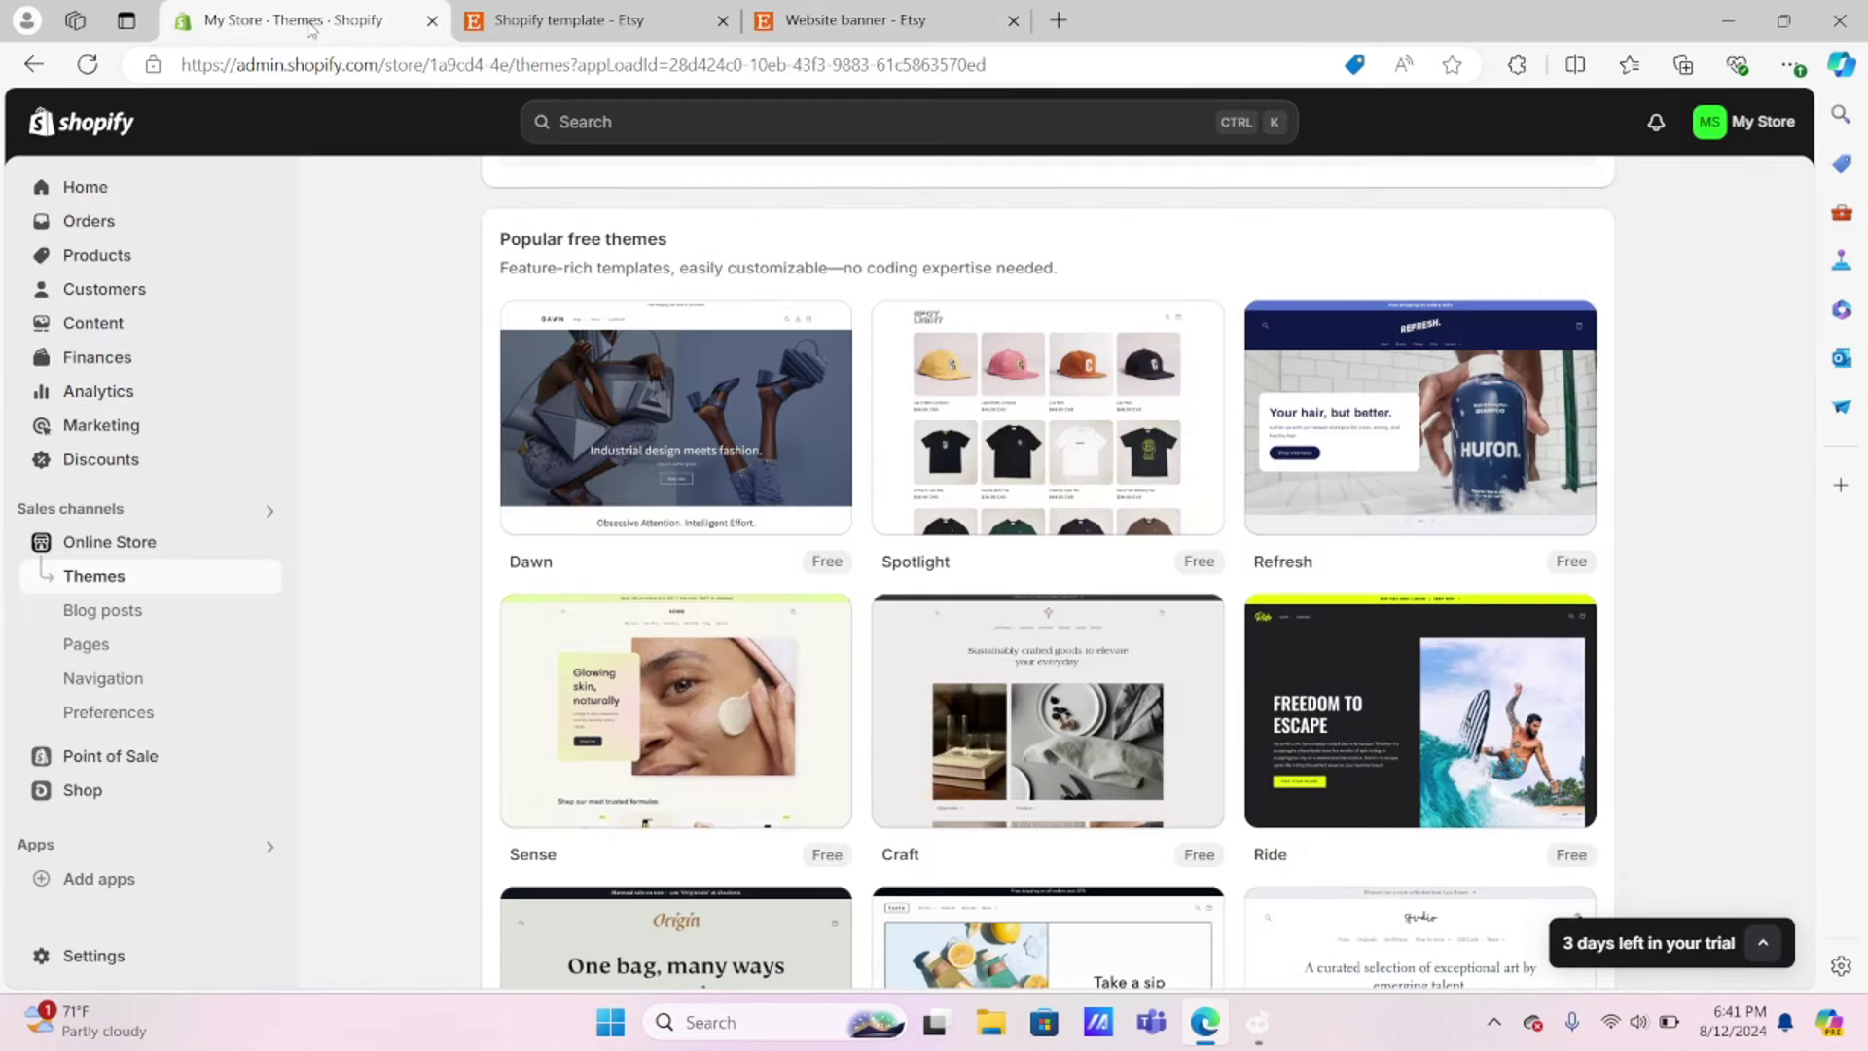
mouse_move(1278, 746)
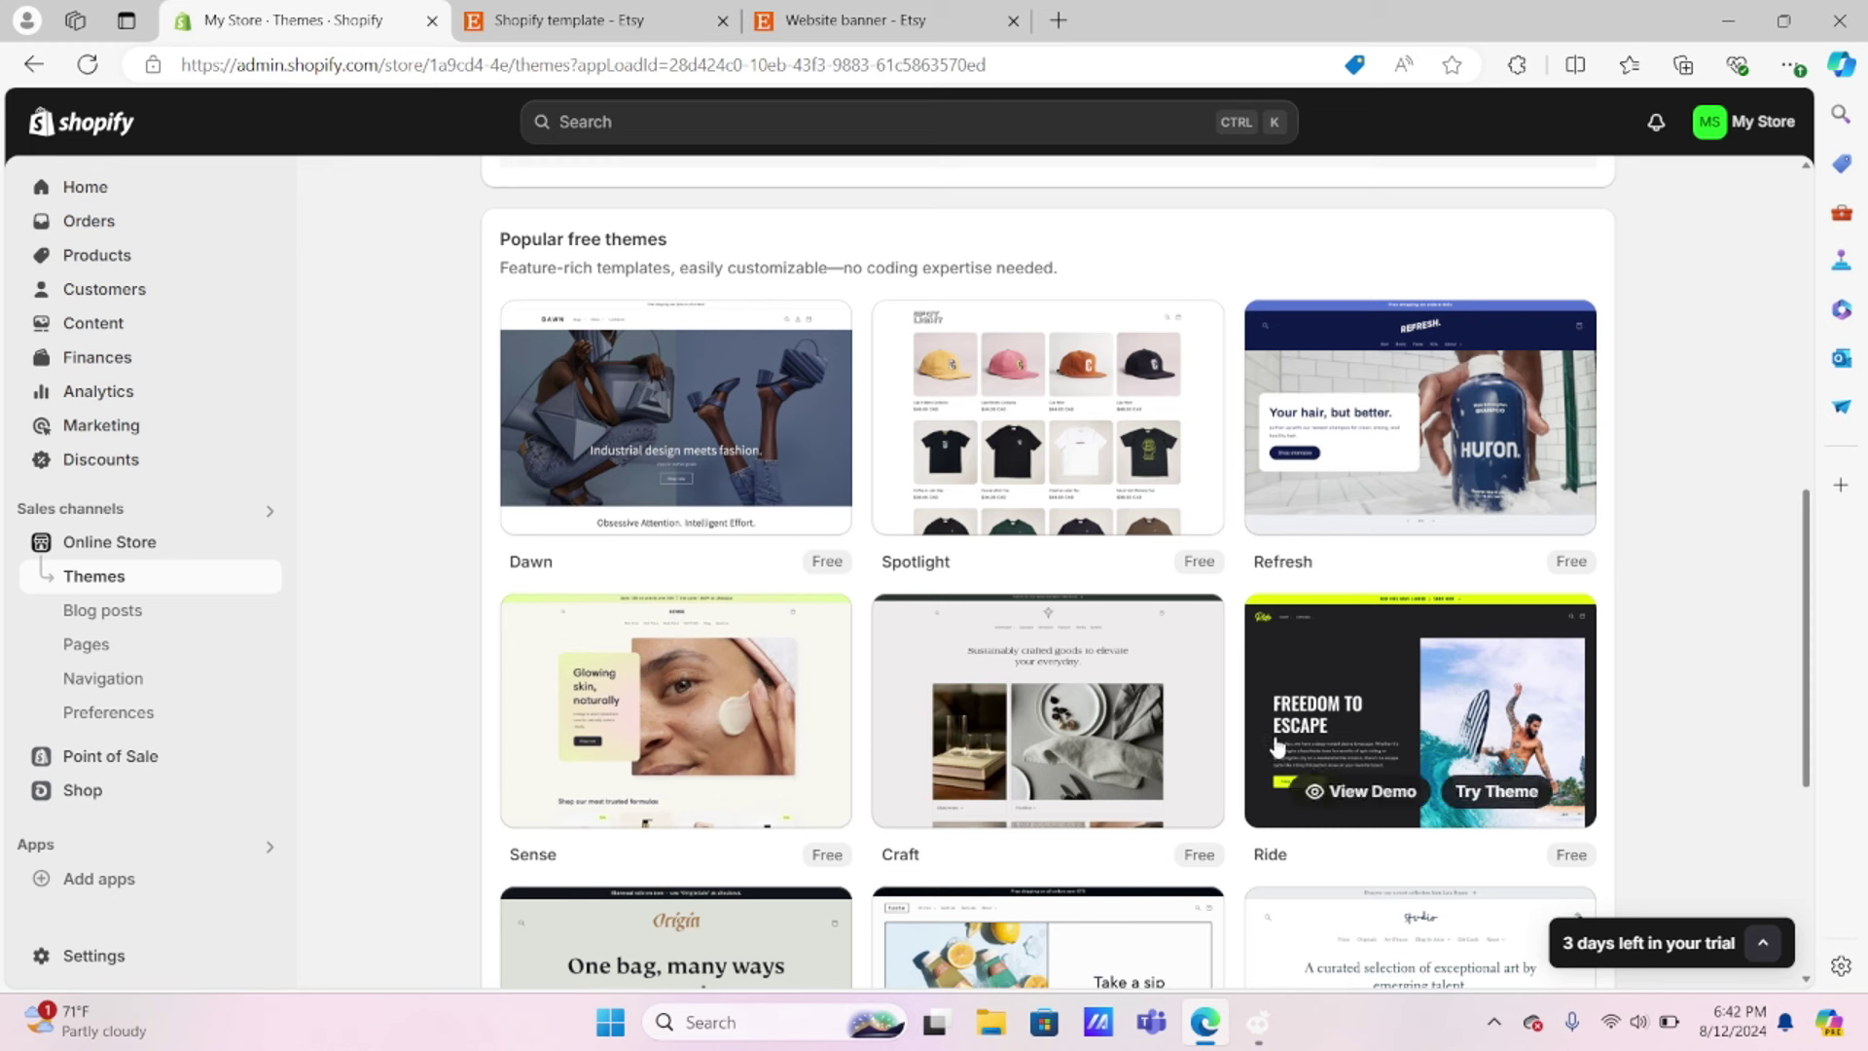
mouse_move(1090, 389)
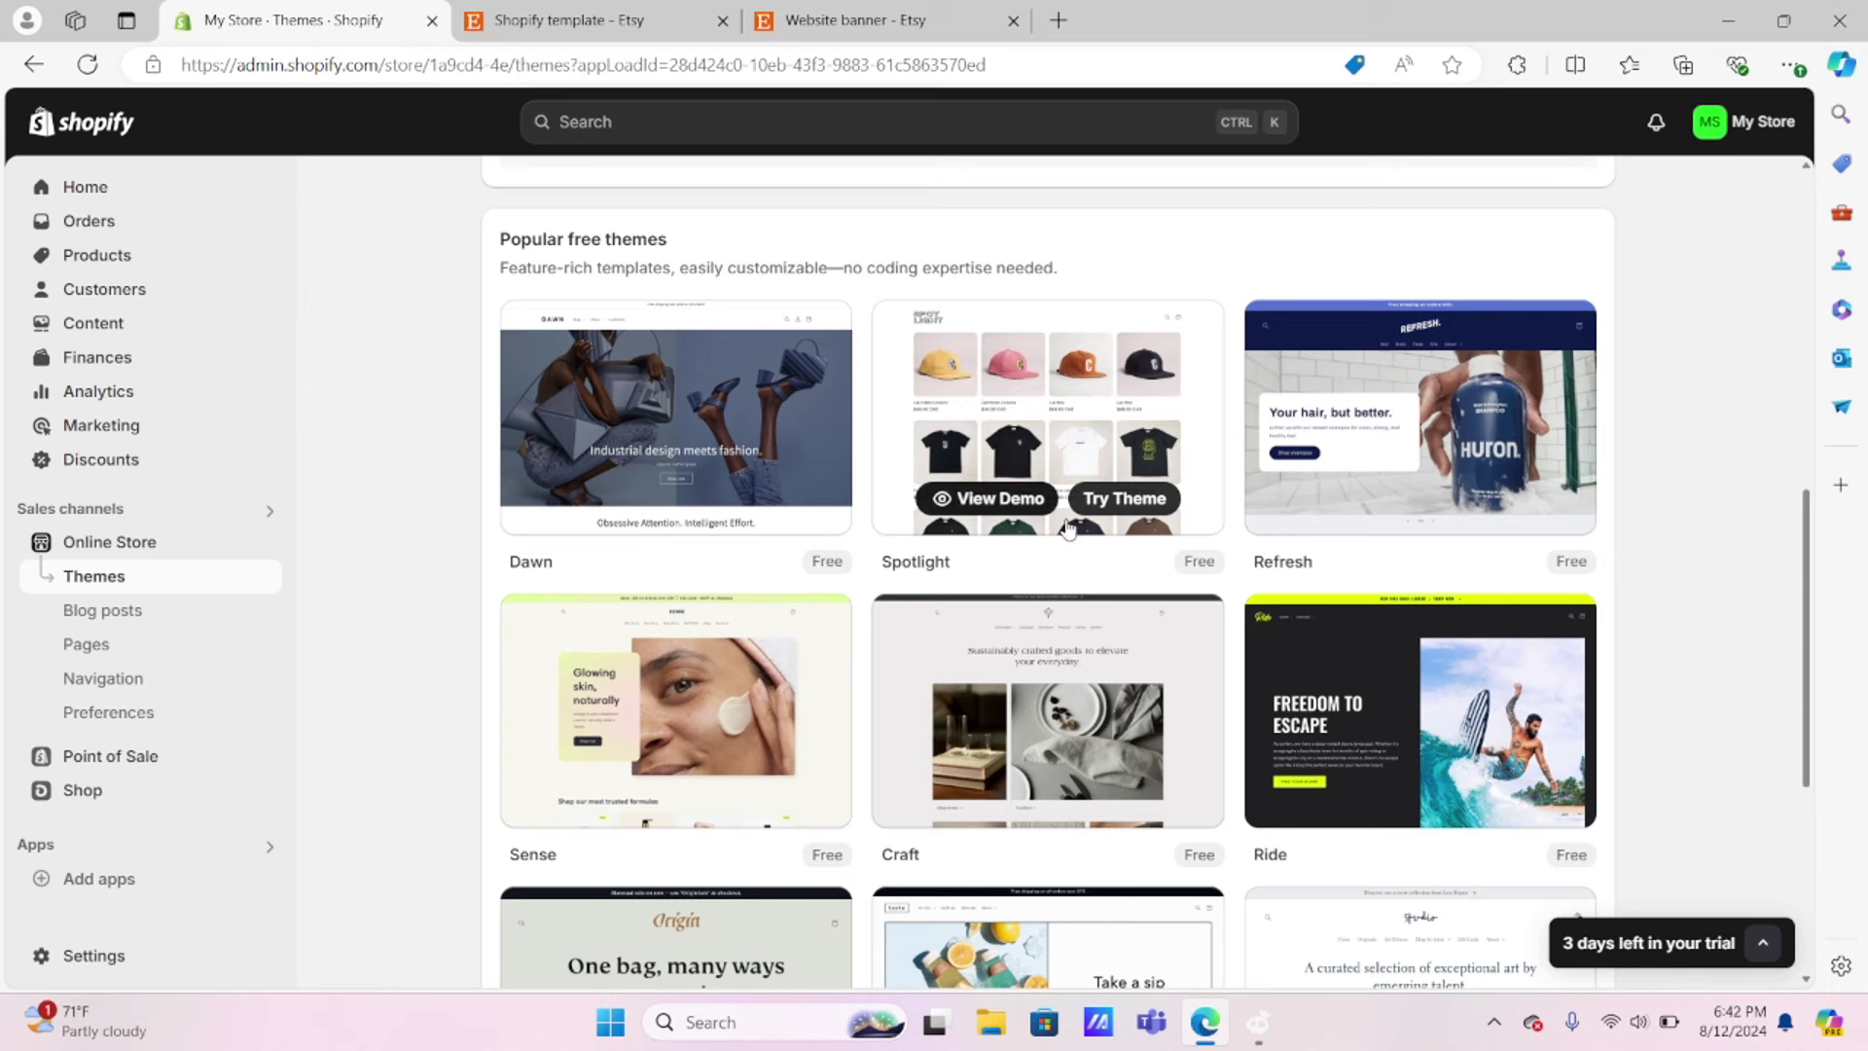
left_click(992, 517)
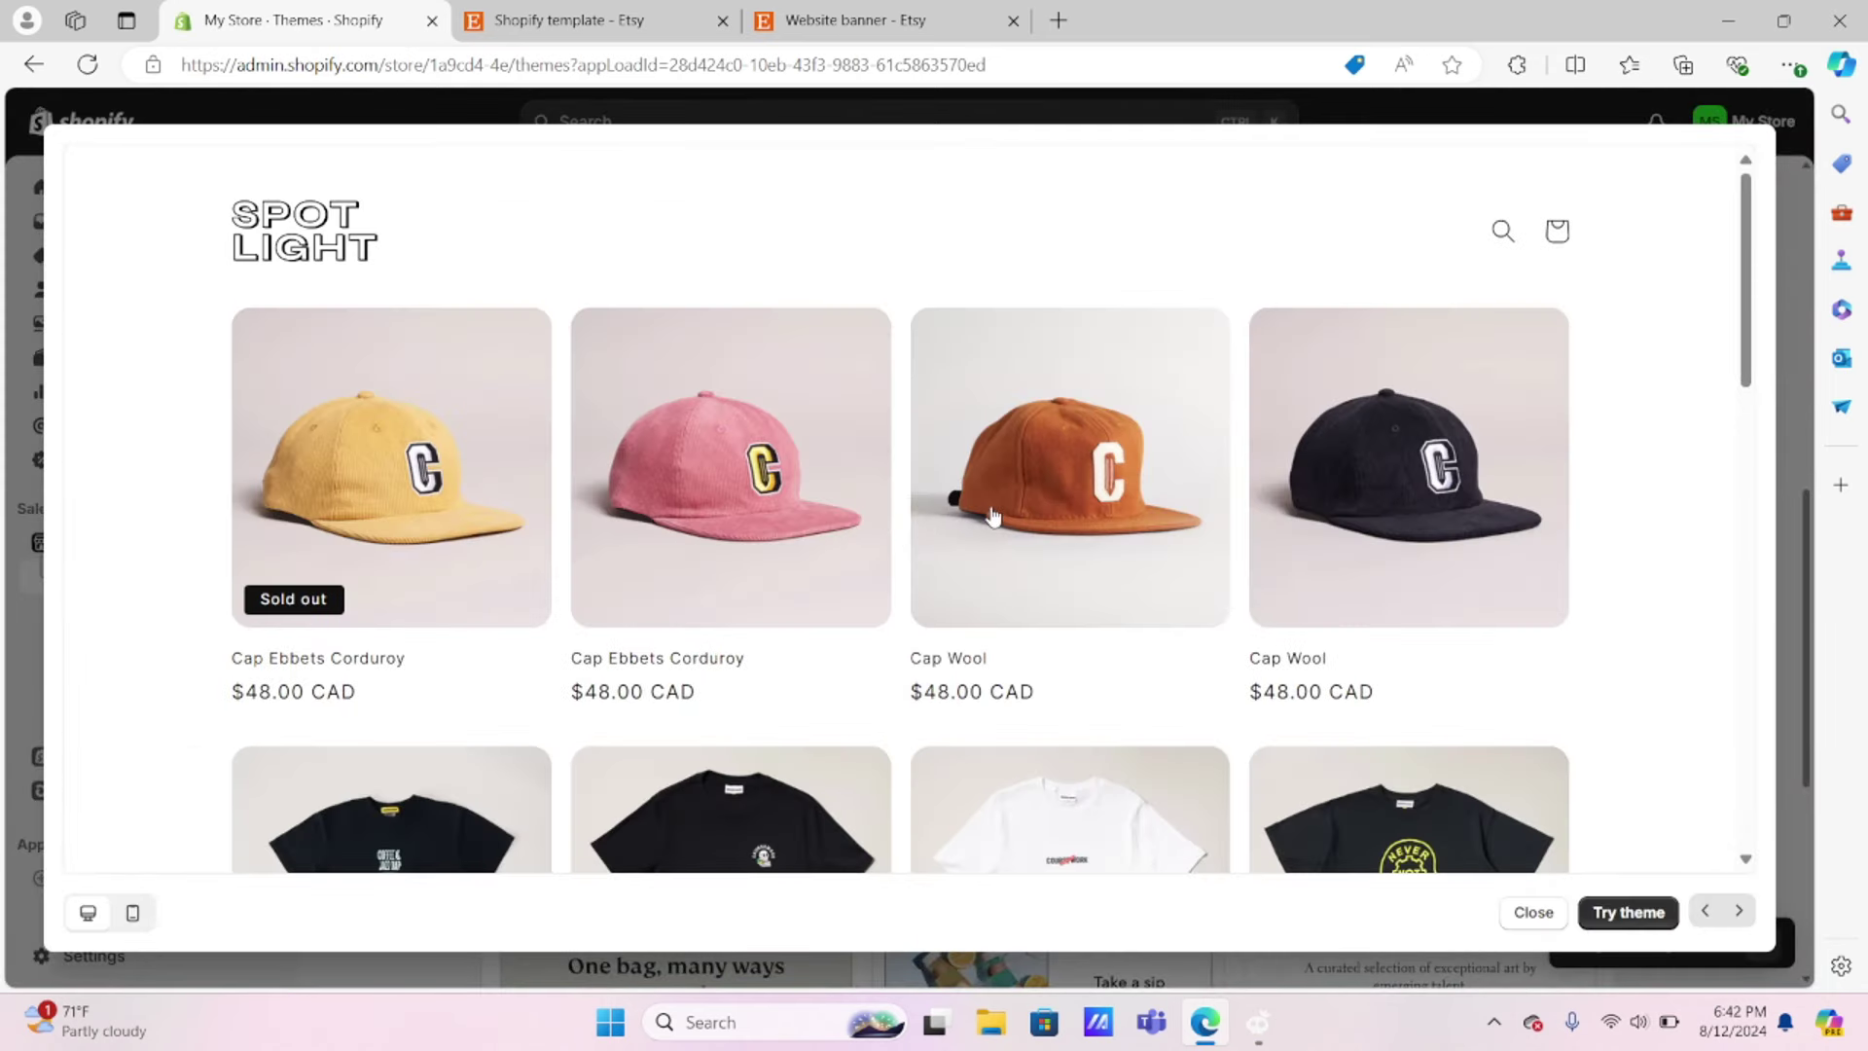
Step: Close the Spotlight preview and look back over the themes page
key("Escape")
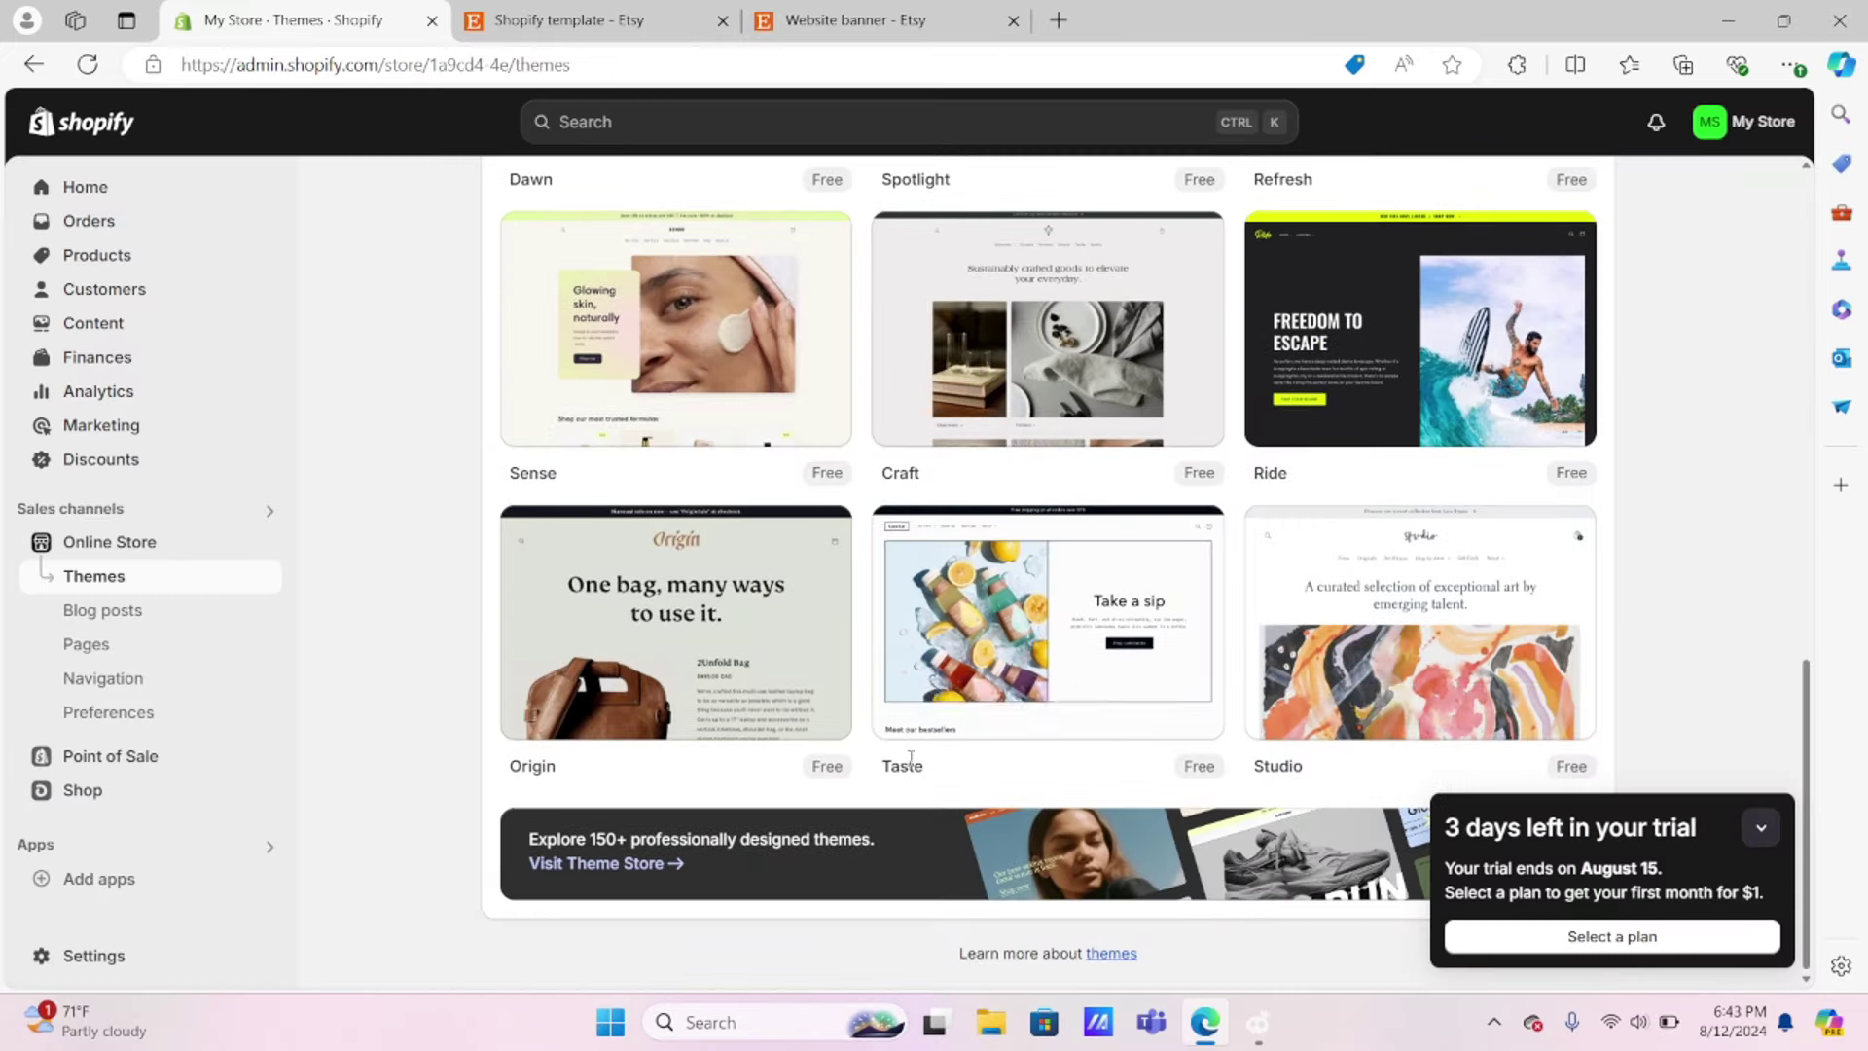
scroll(1246, 509, "up", 5)
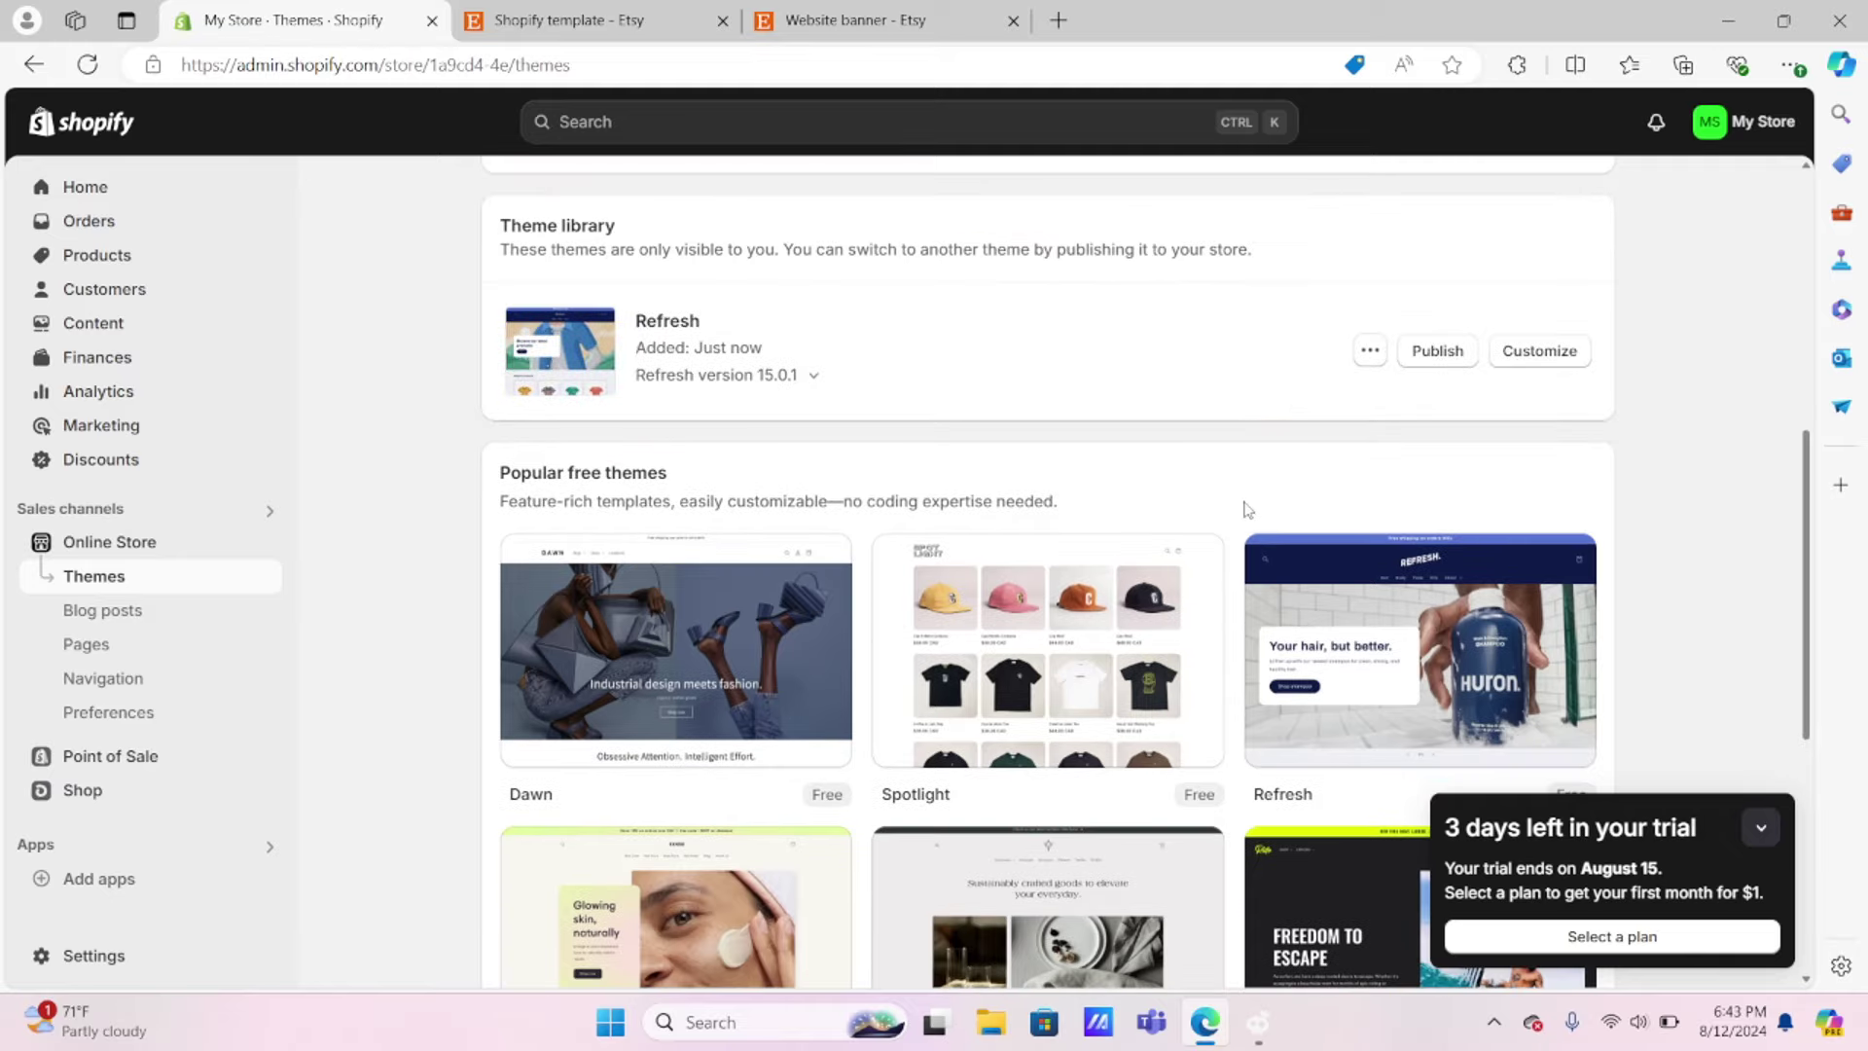
scroll(1245, 509, "down", 2)
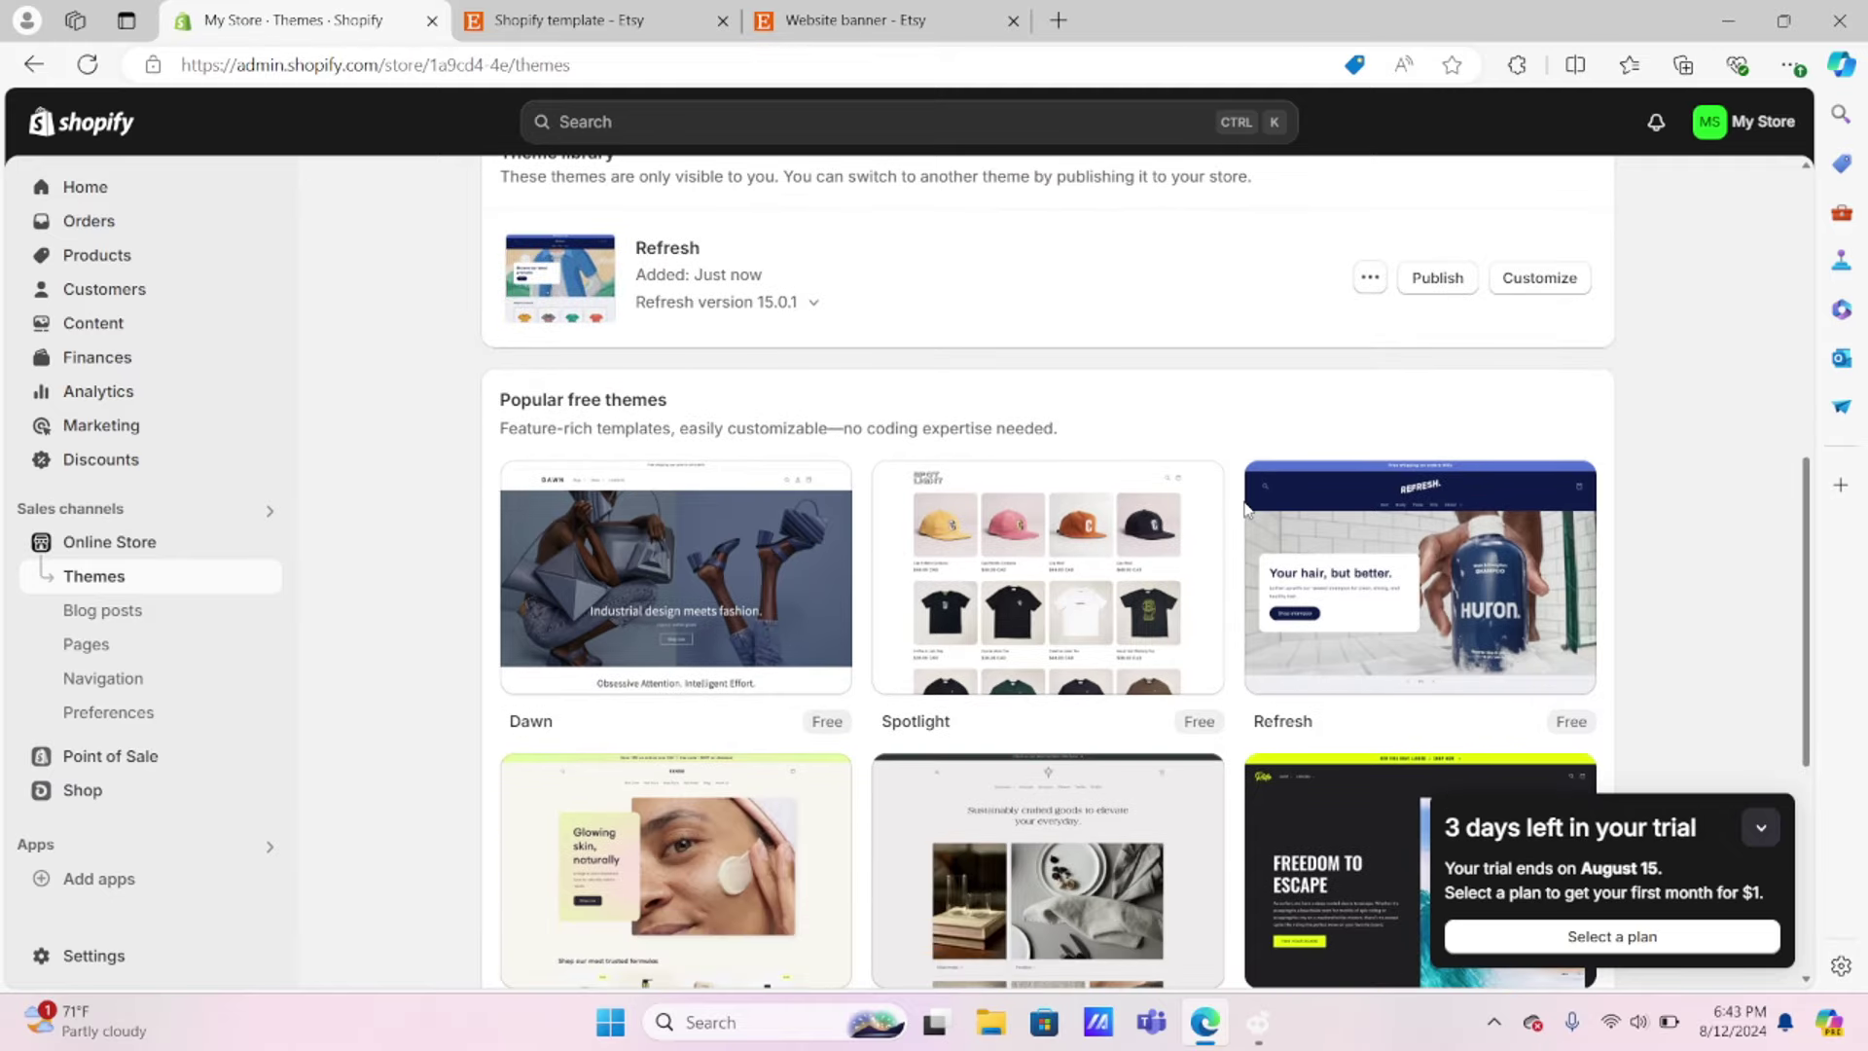
scroll(1245, 509, "down", 3)
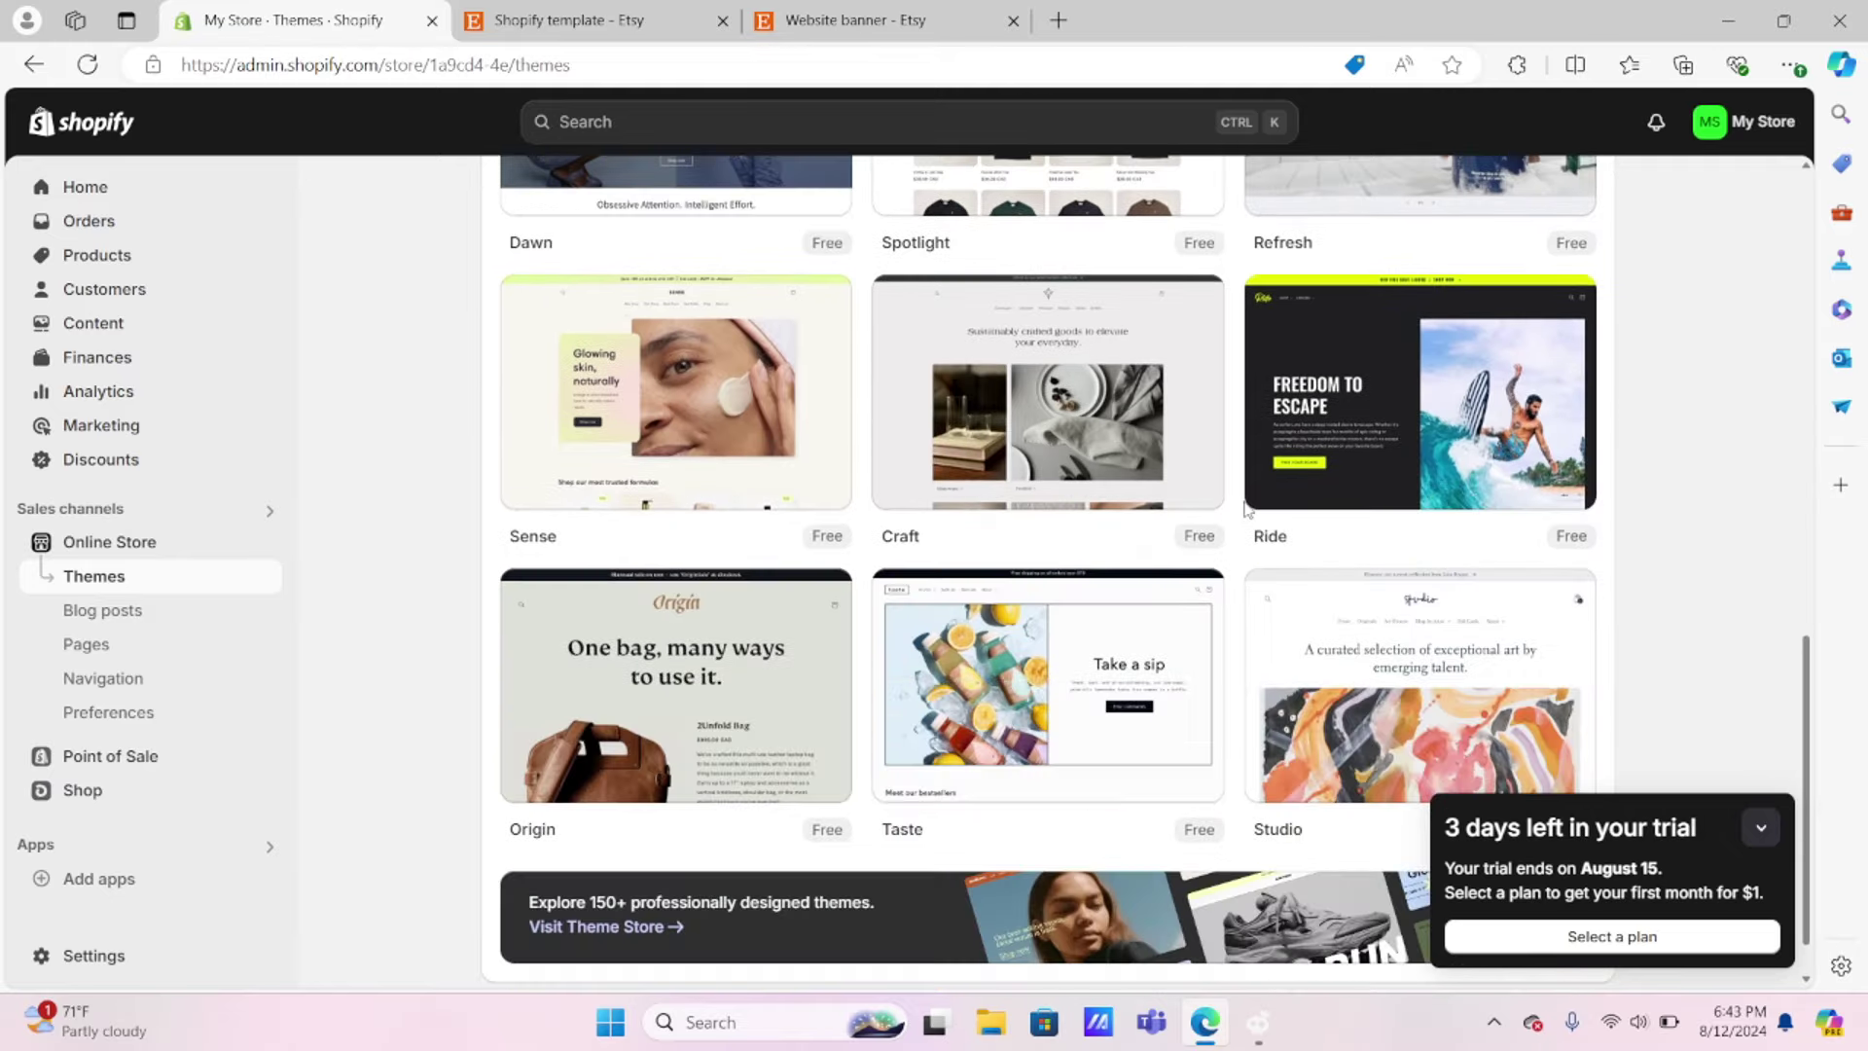
scroll(1245, 509, "up", 4)
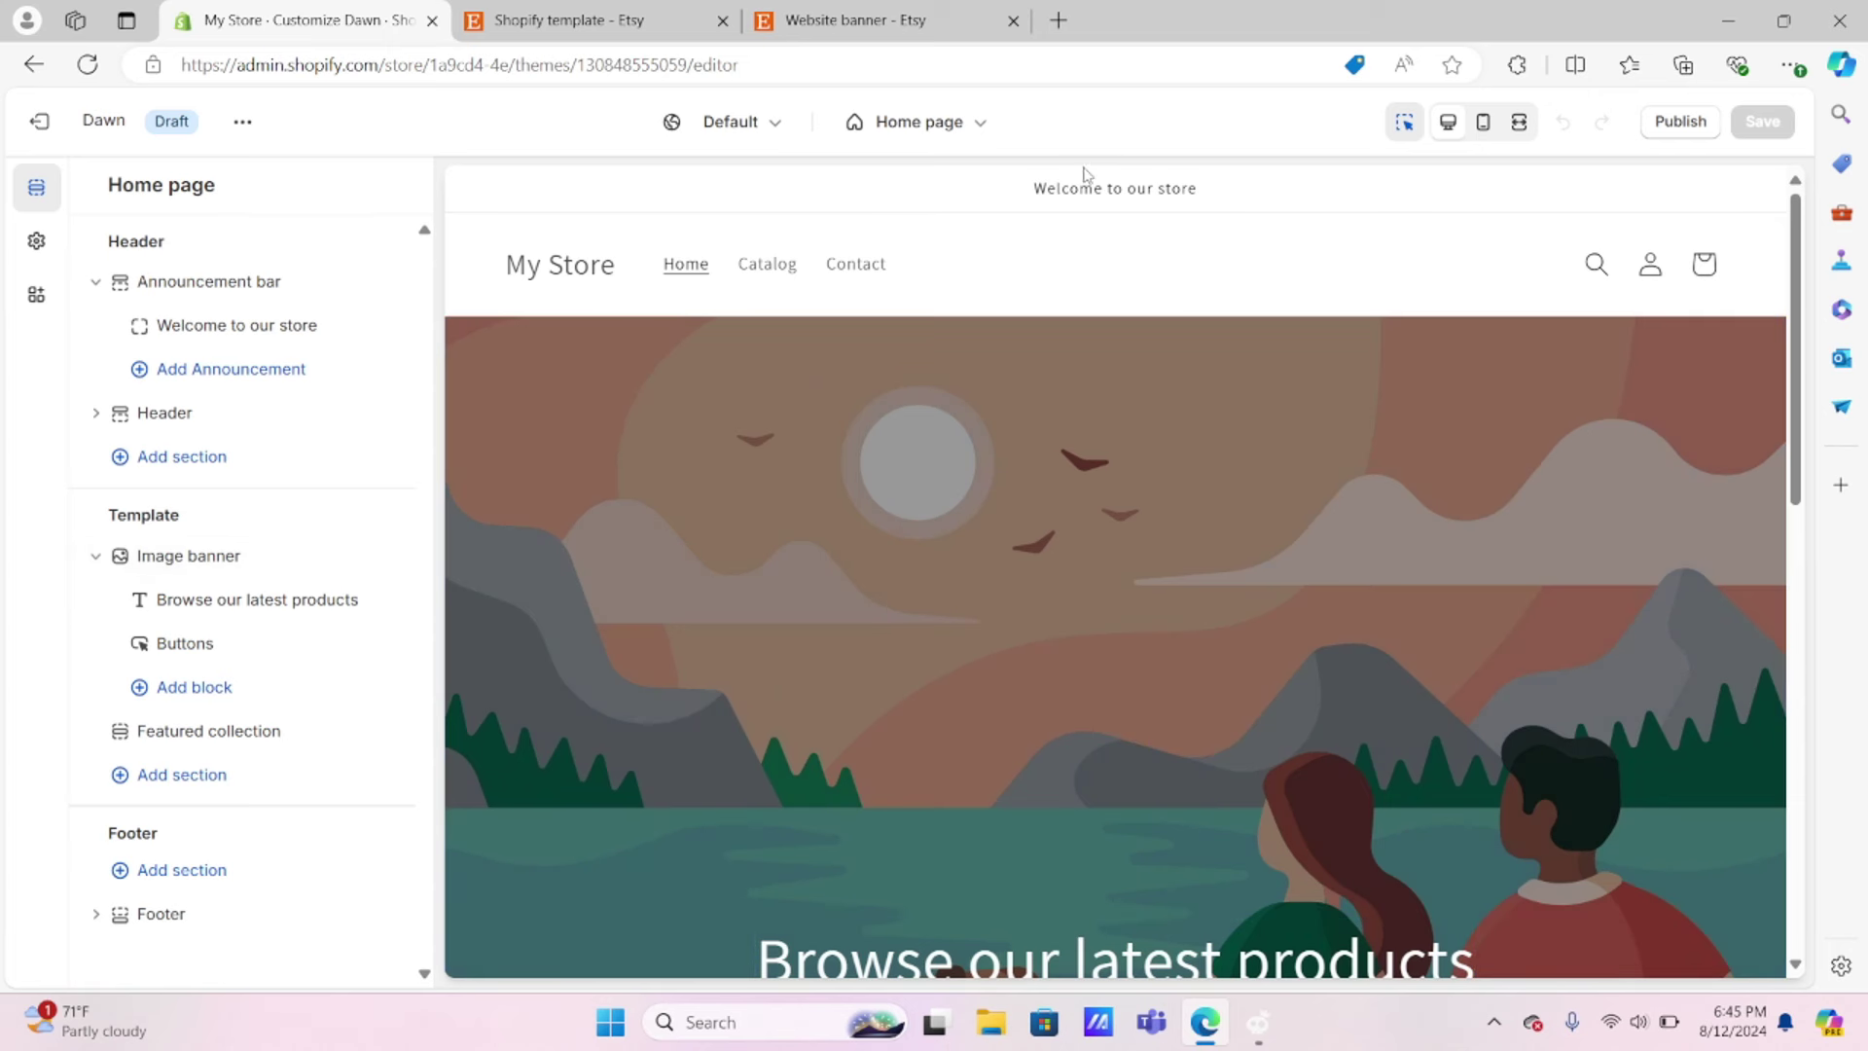
Step: Replace the announcement text 'Welcome to our store' with 'Pinkaholics', pick its link, then select the Header
left_click(1075, 203)
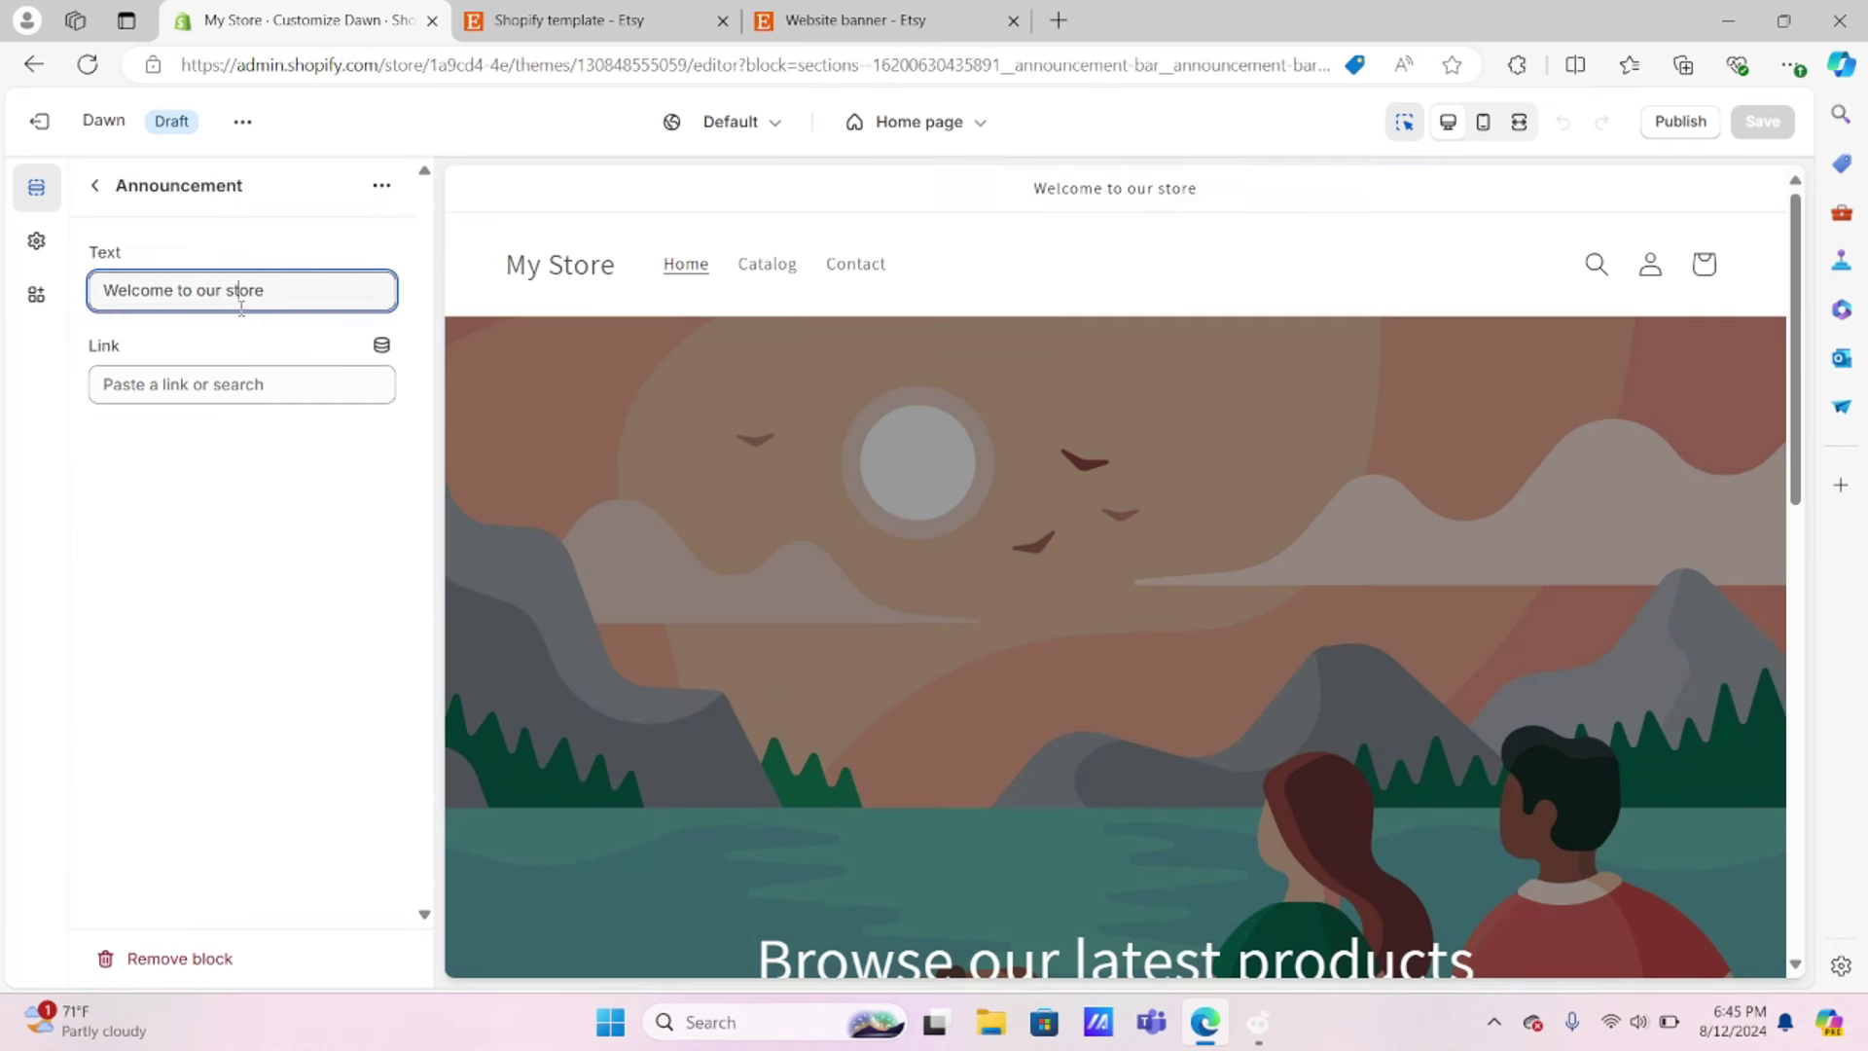
triple_click(241, 302)
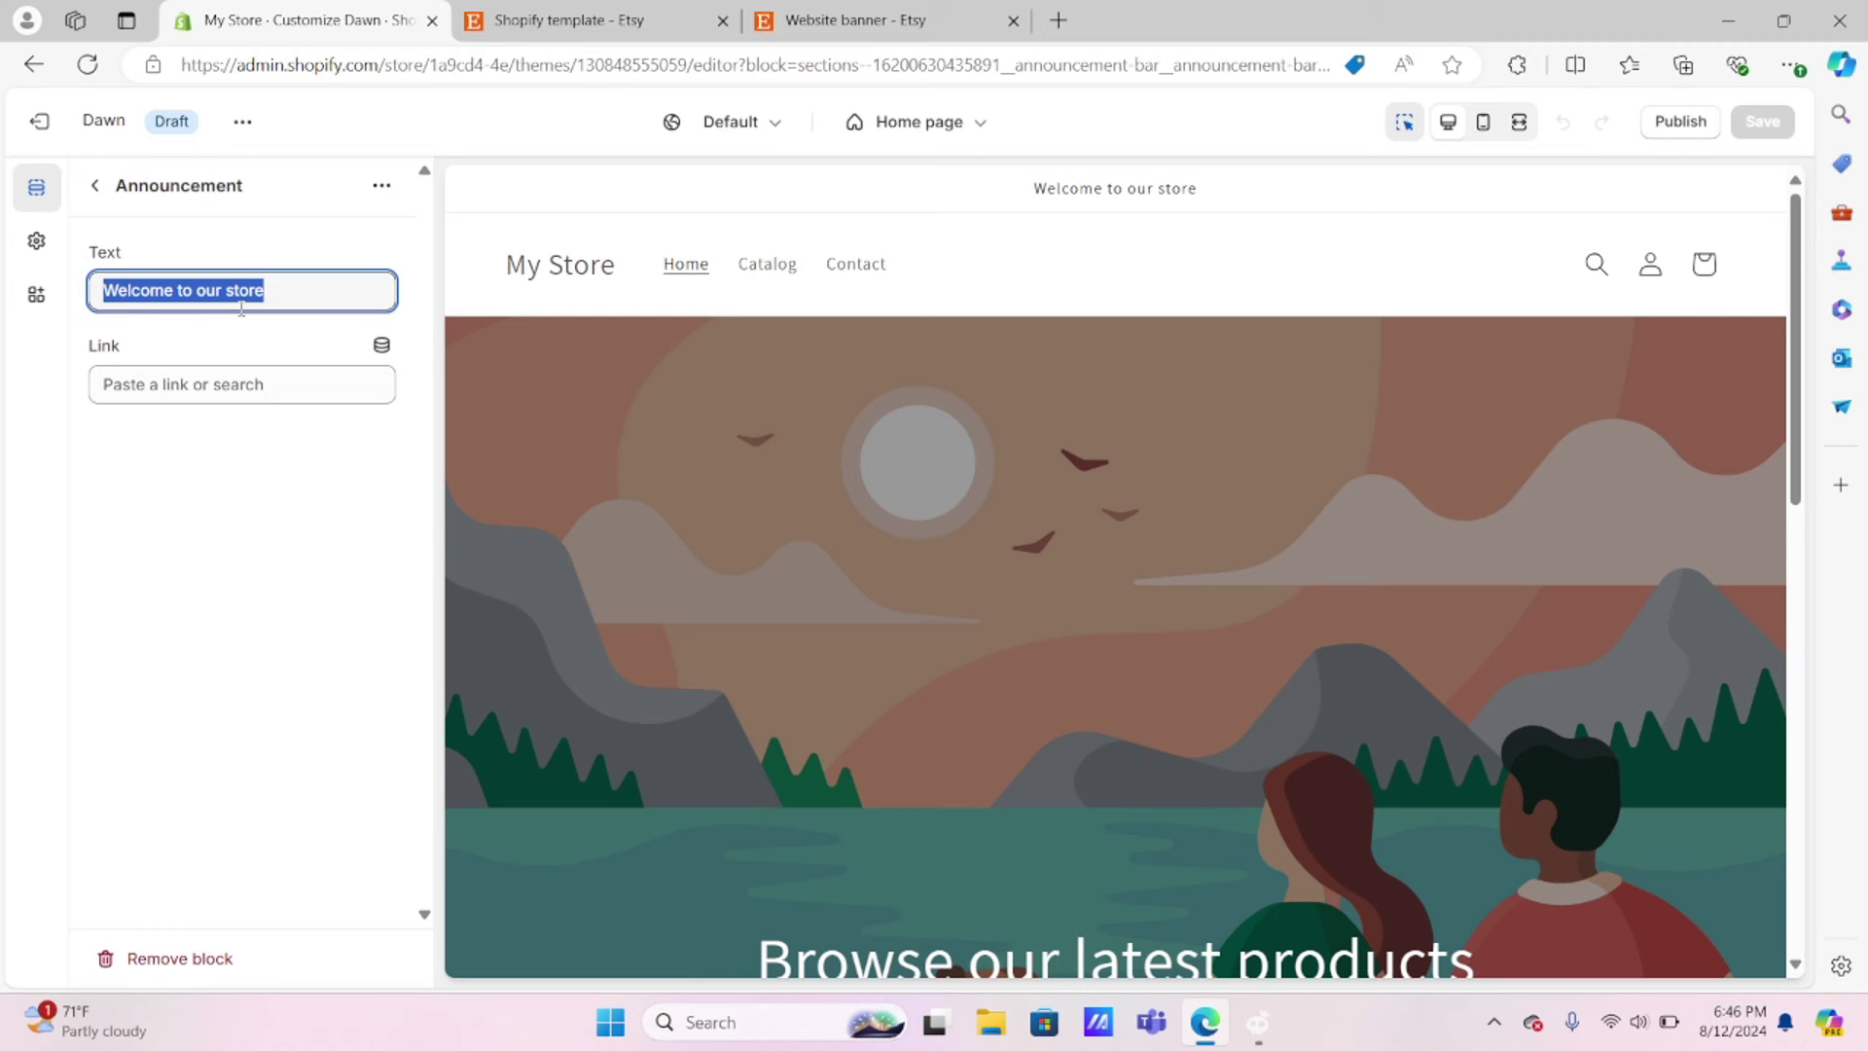
type("Pinkaholics")
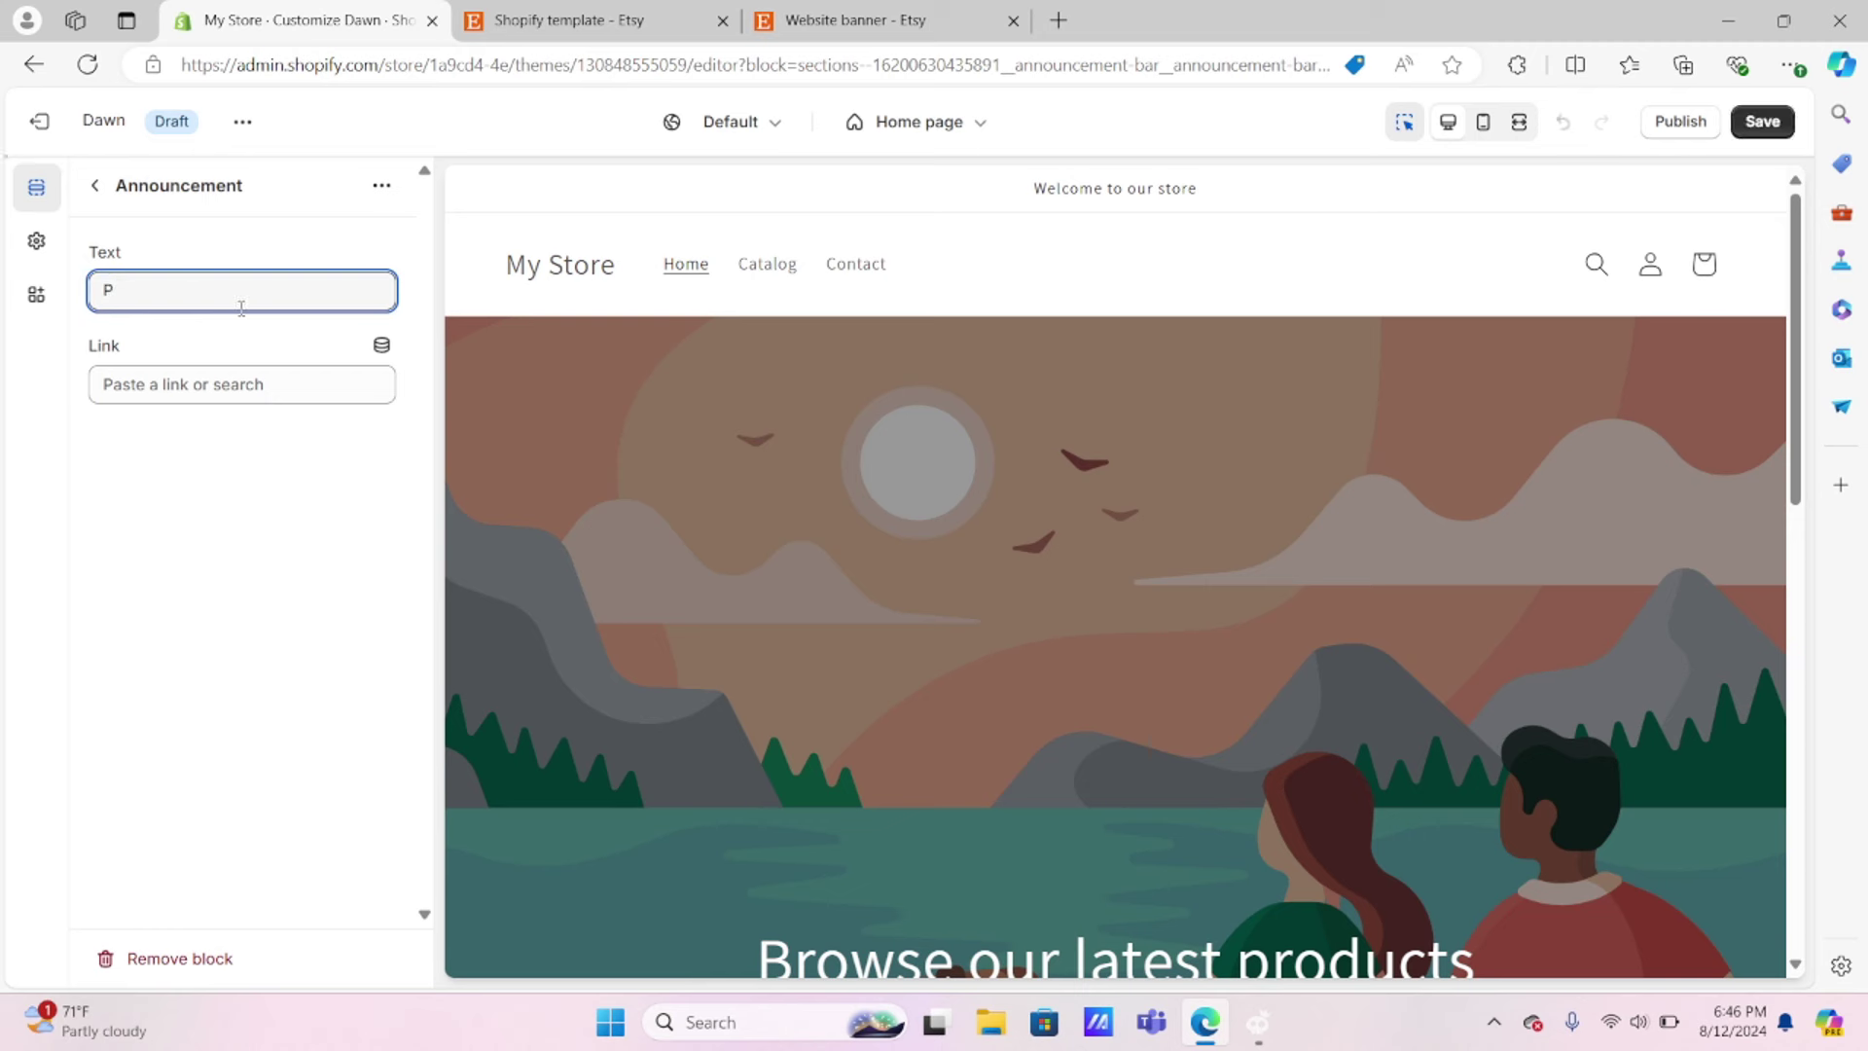
left_click(122, 382)
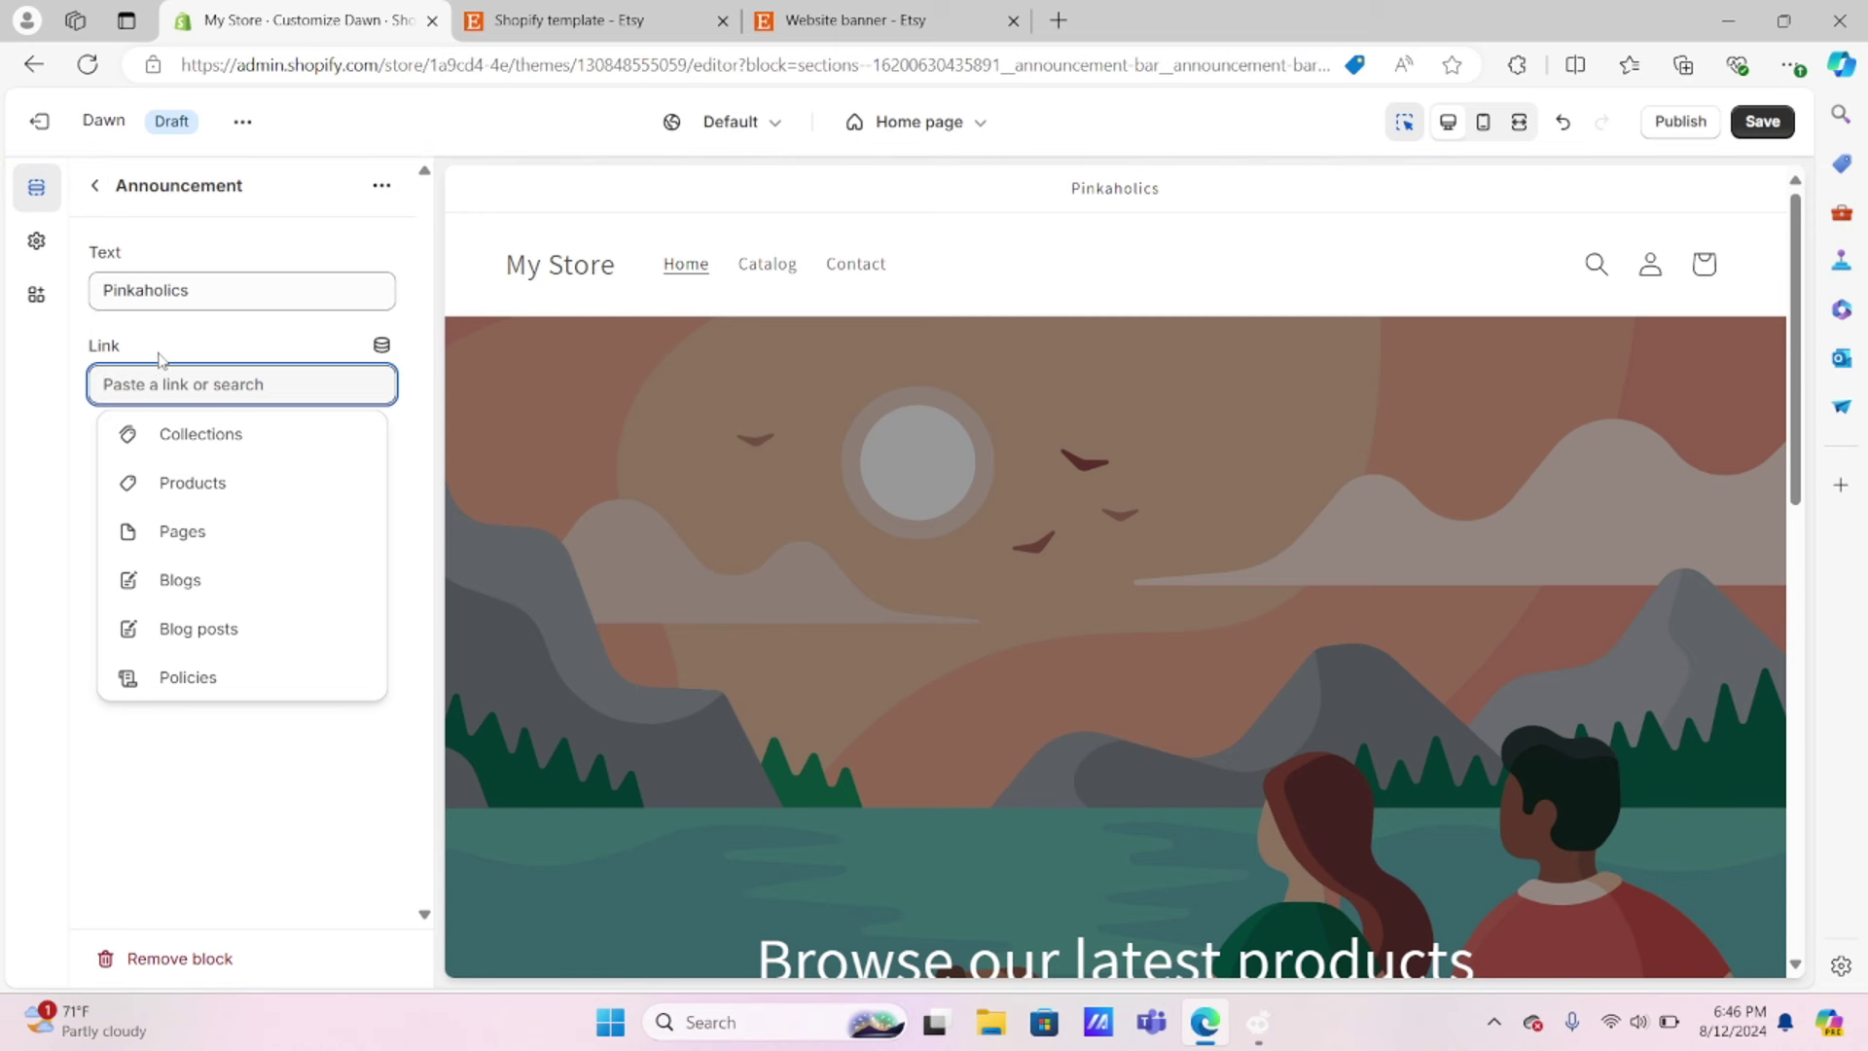
left_click(983, 258)
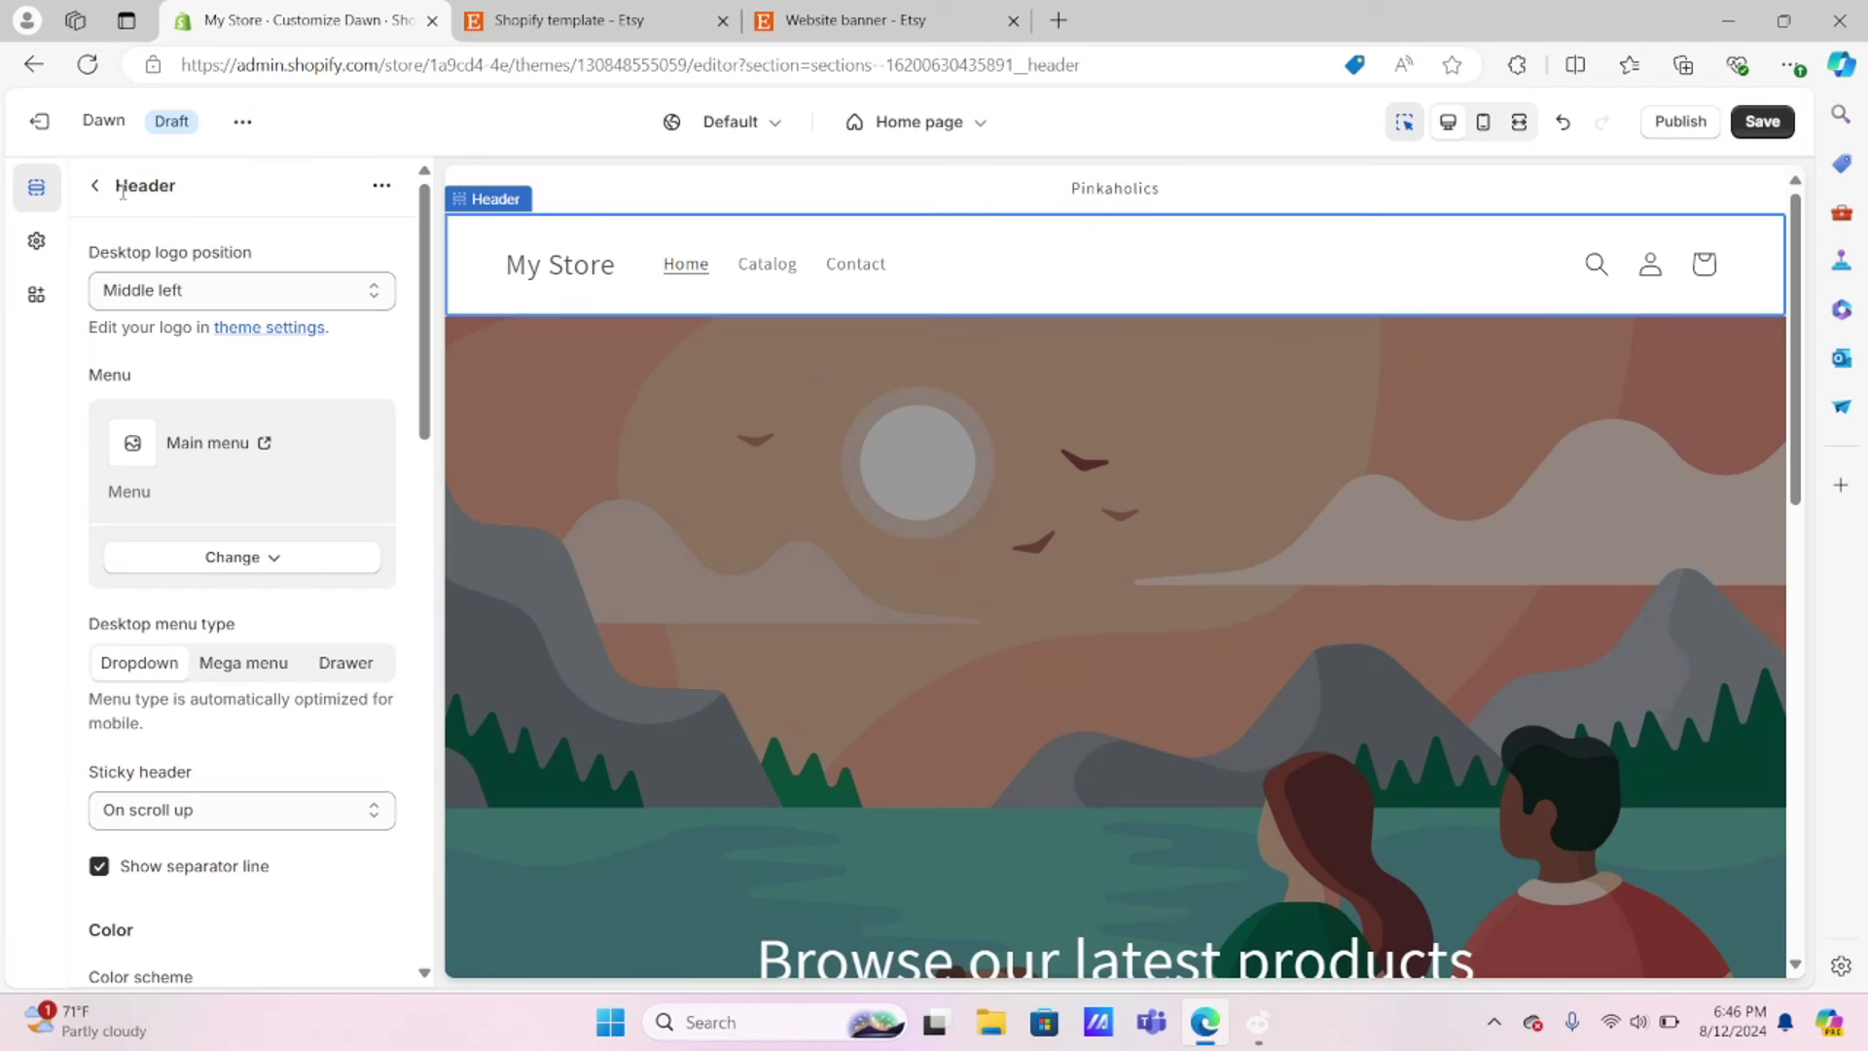
Step: Return to the section list, check the header's menu settings, then select the Image banner section
left_click(95, 184)
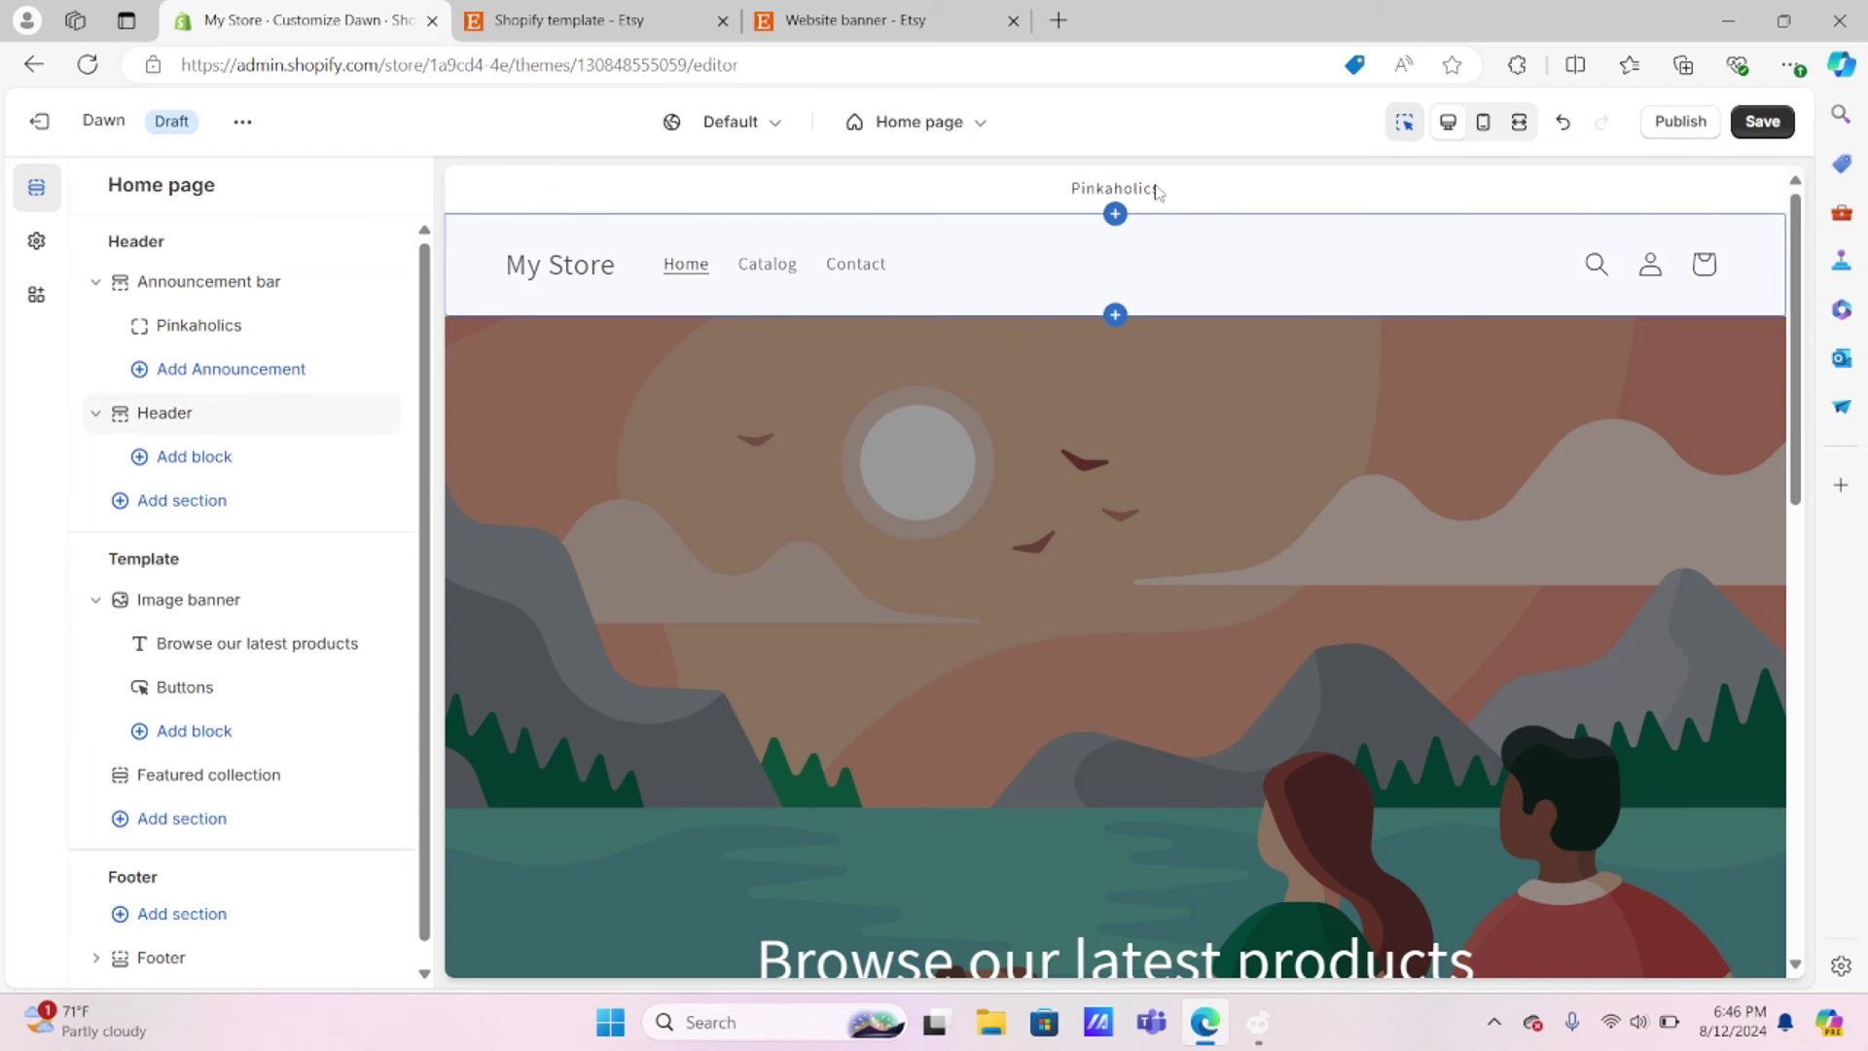
left_click(695, 279)
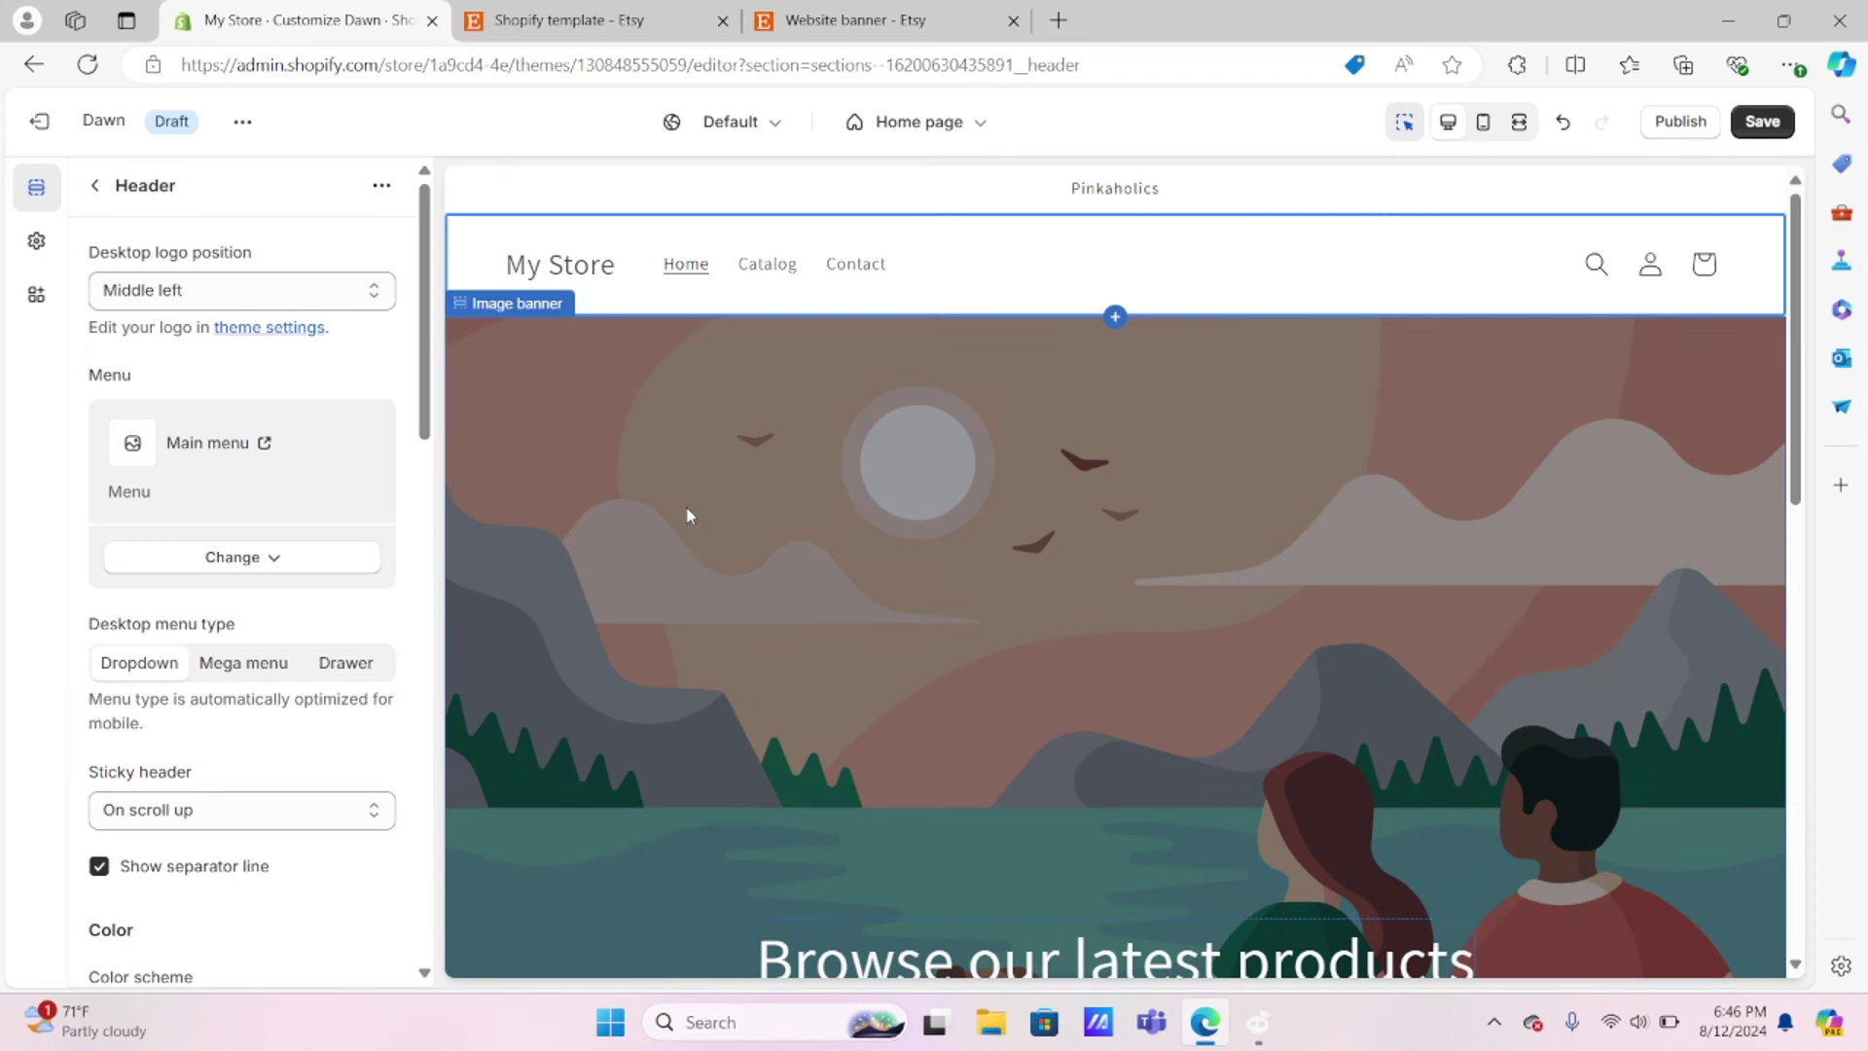
scroll(580, 286, "down", 1)
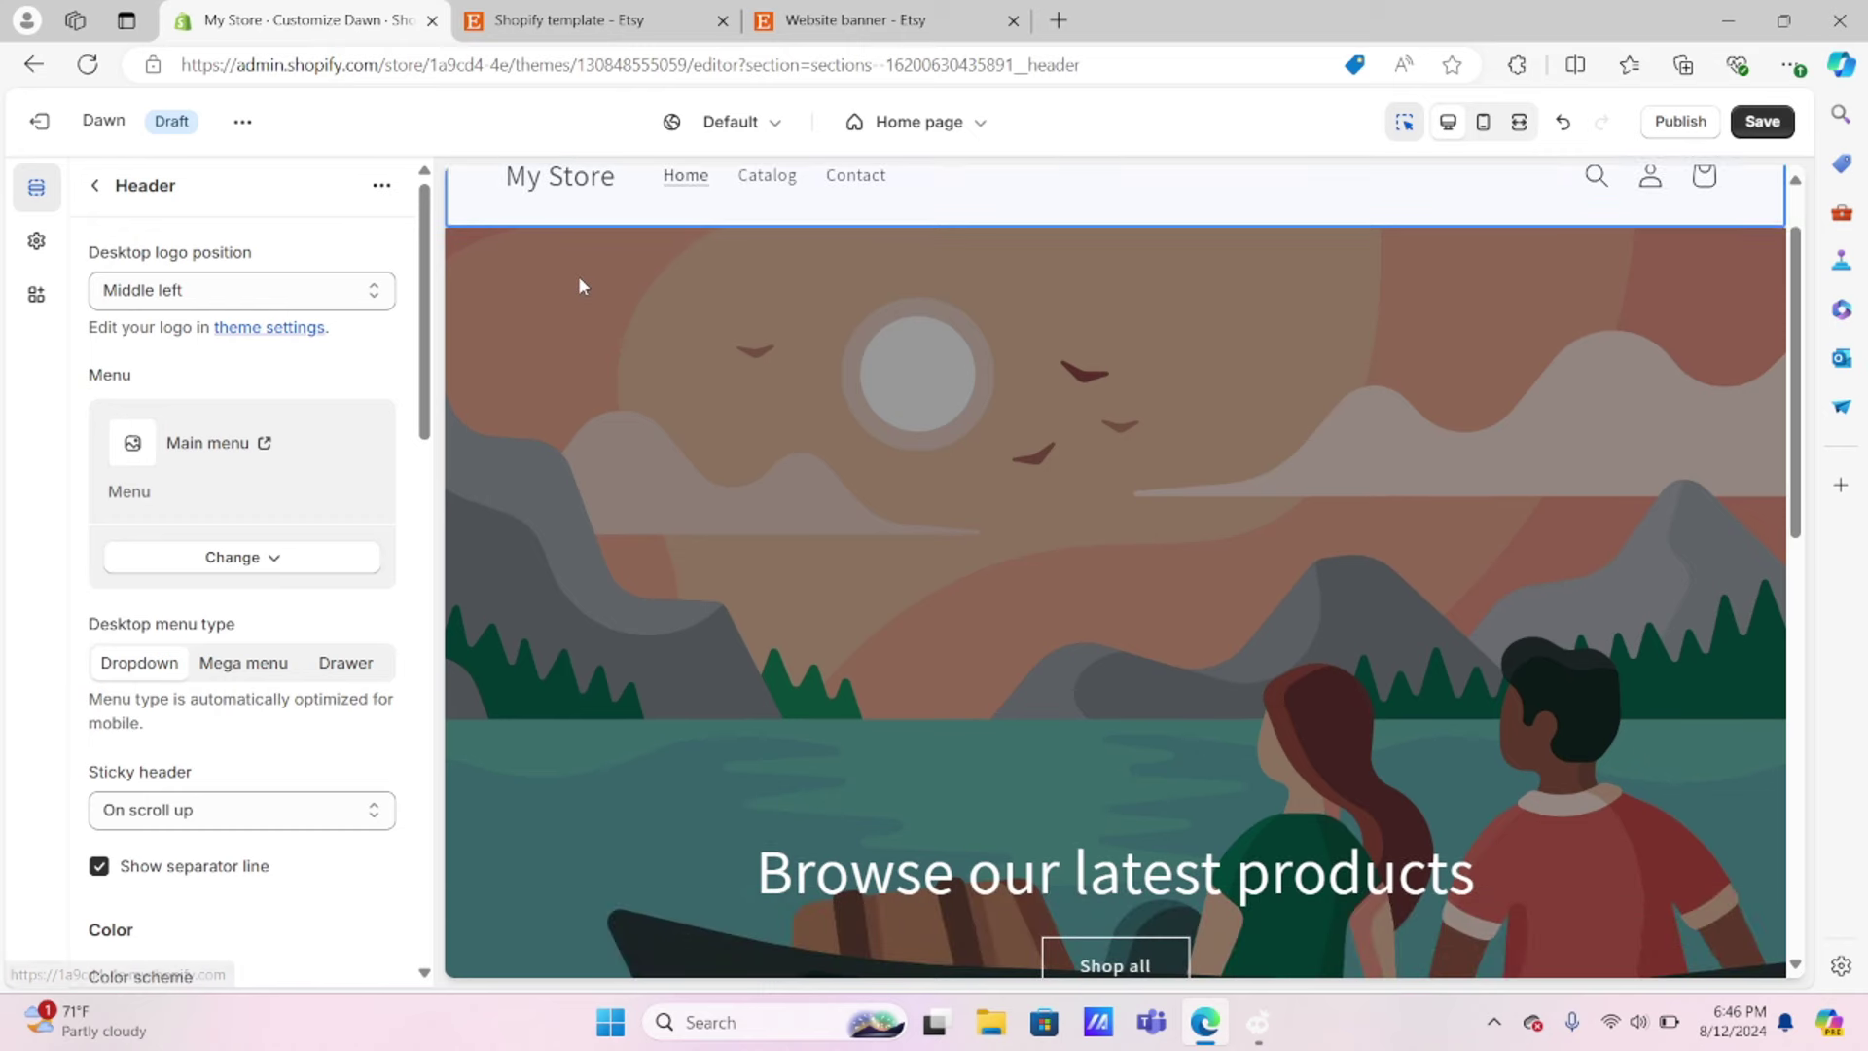
scroll(307, 497, "down", 4)
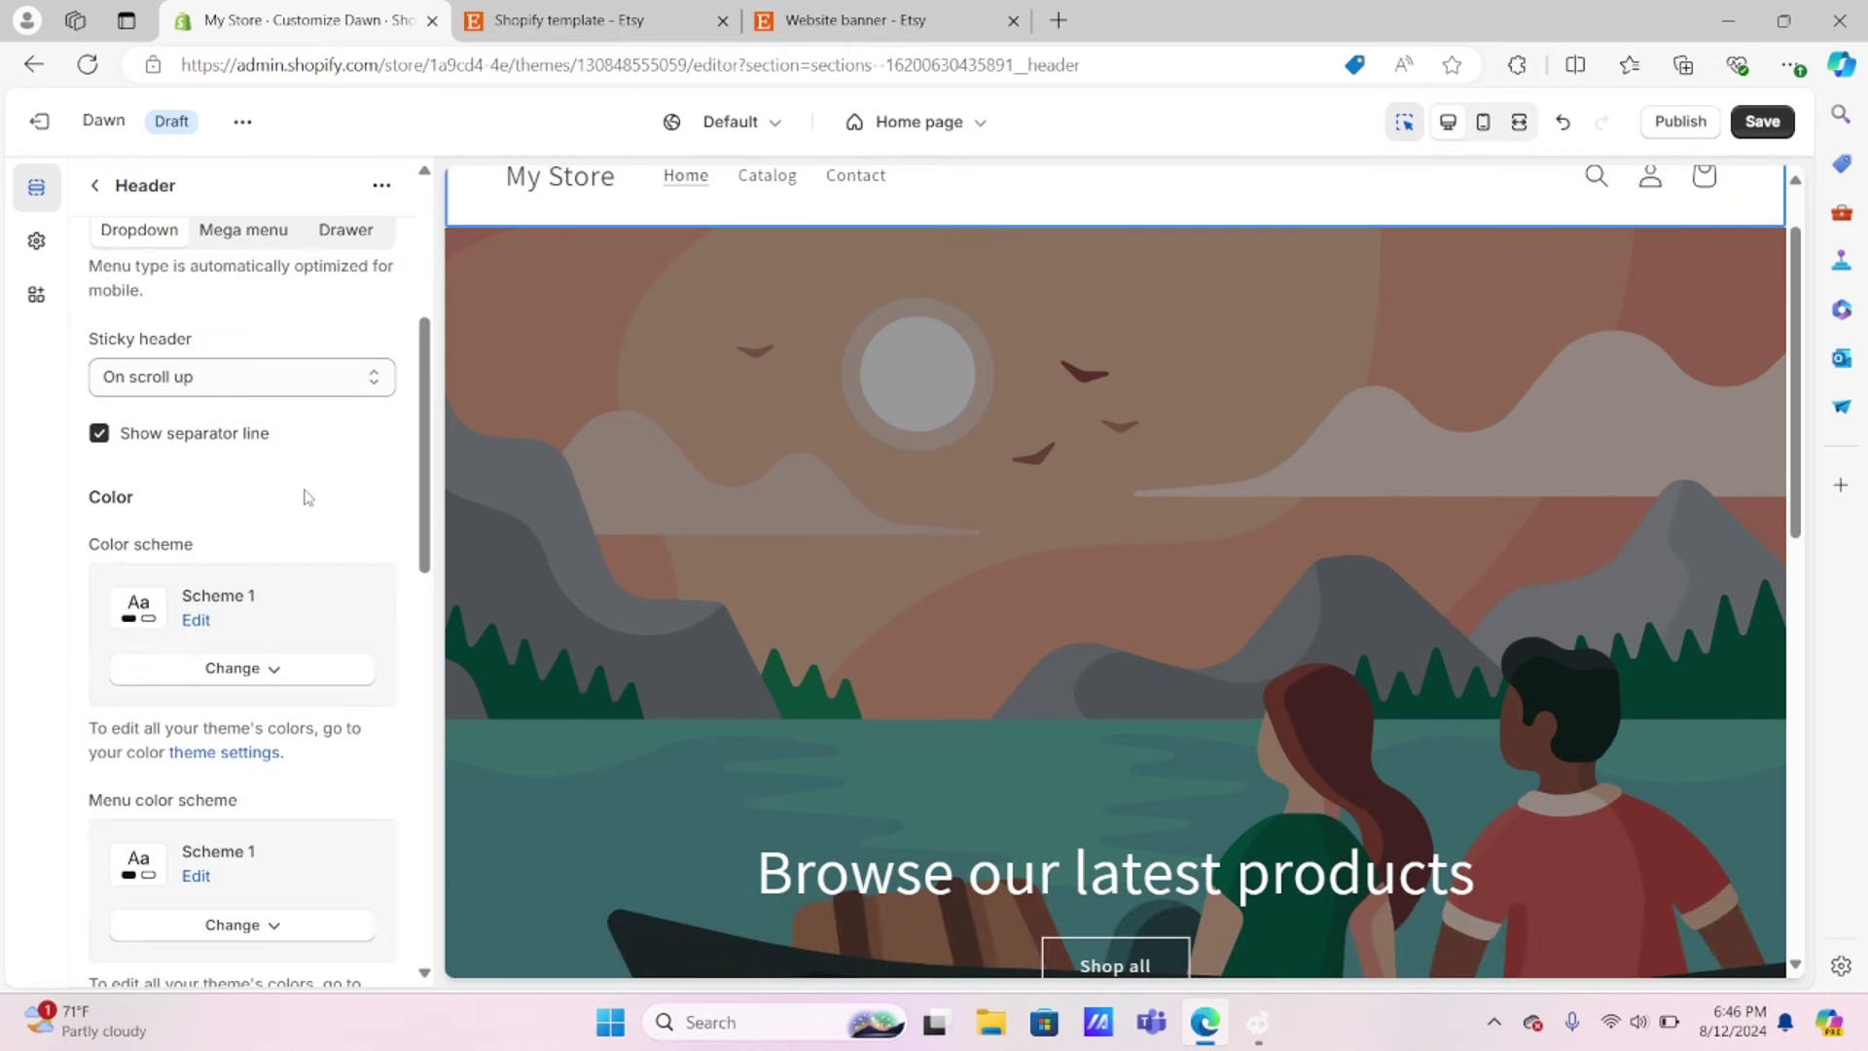
left_click(930, 417)
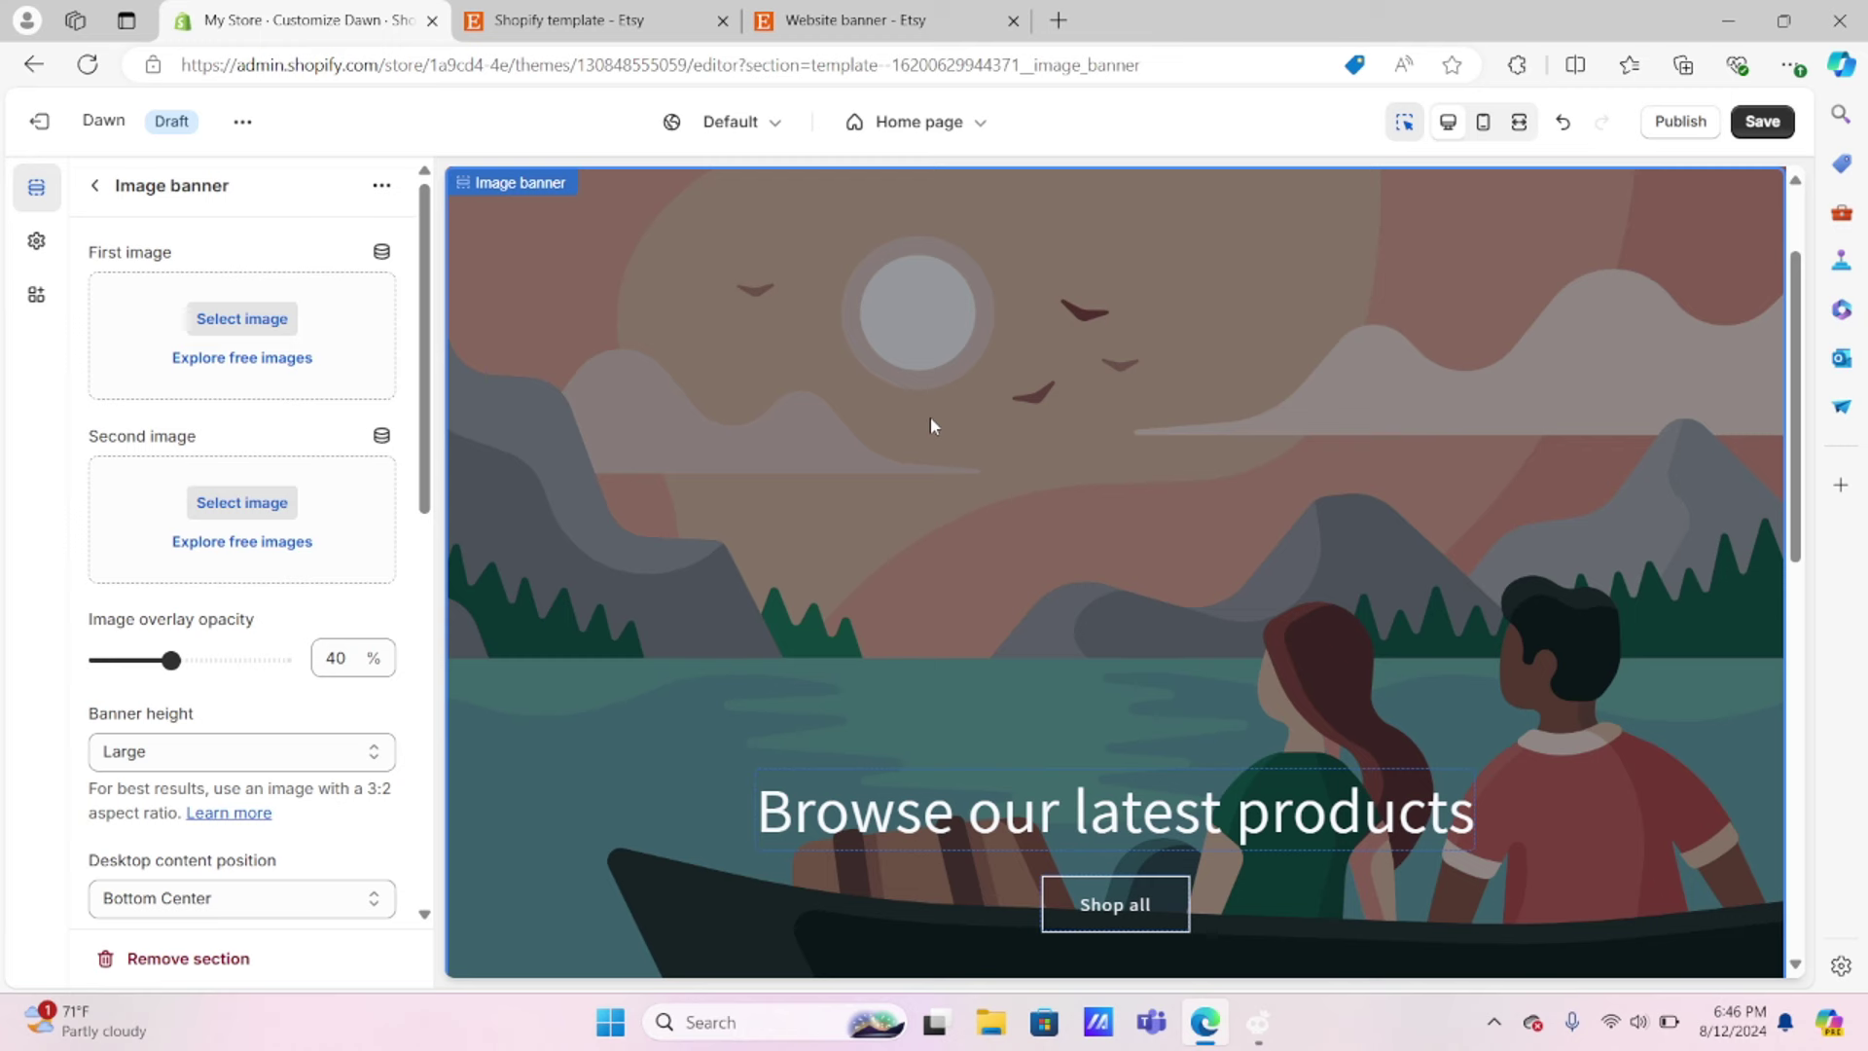
Step: Upload the Facetune photo as the banner's first image and choose IMG_0549 as the second
left_click(242, 318)
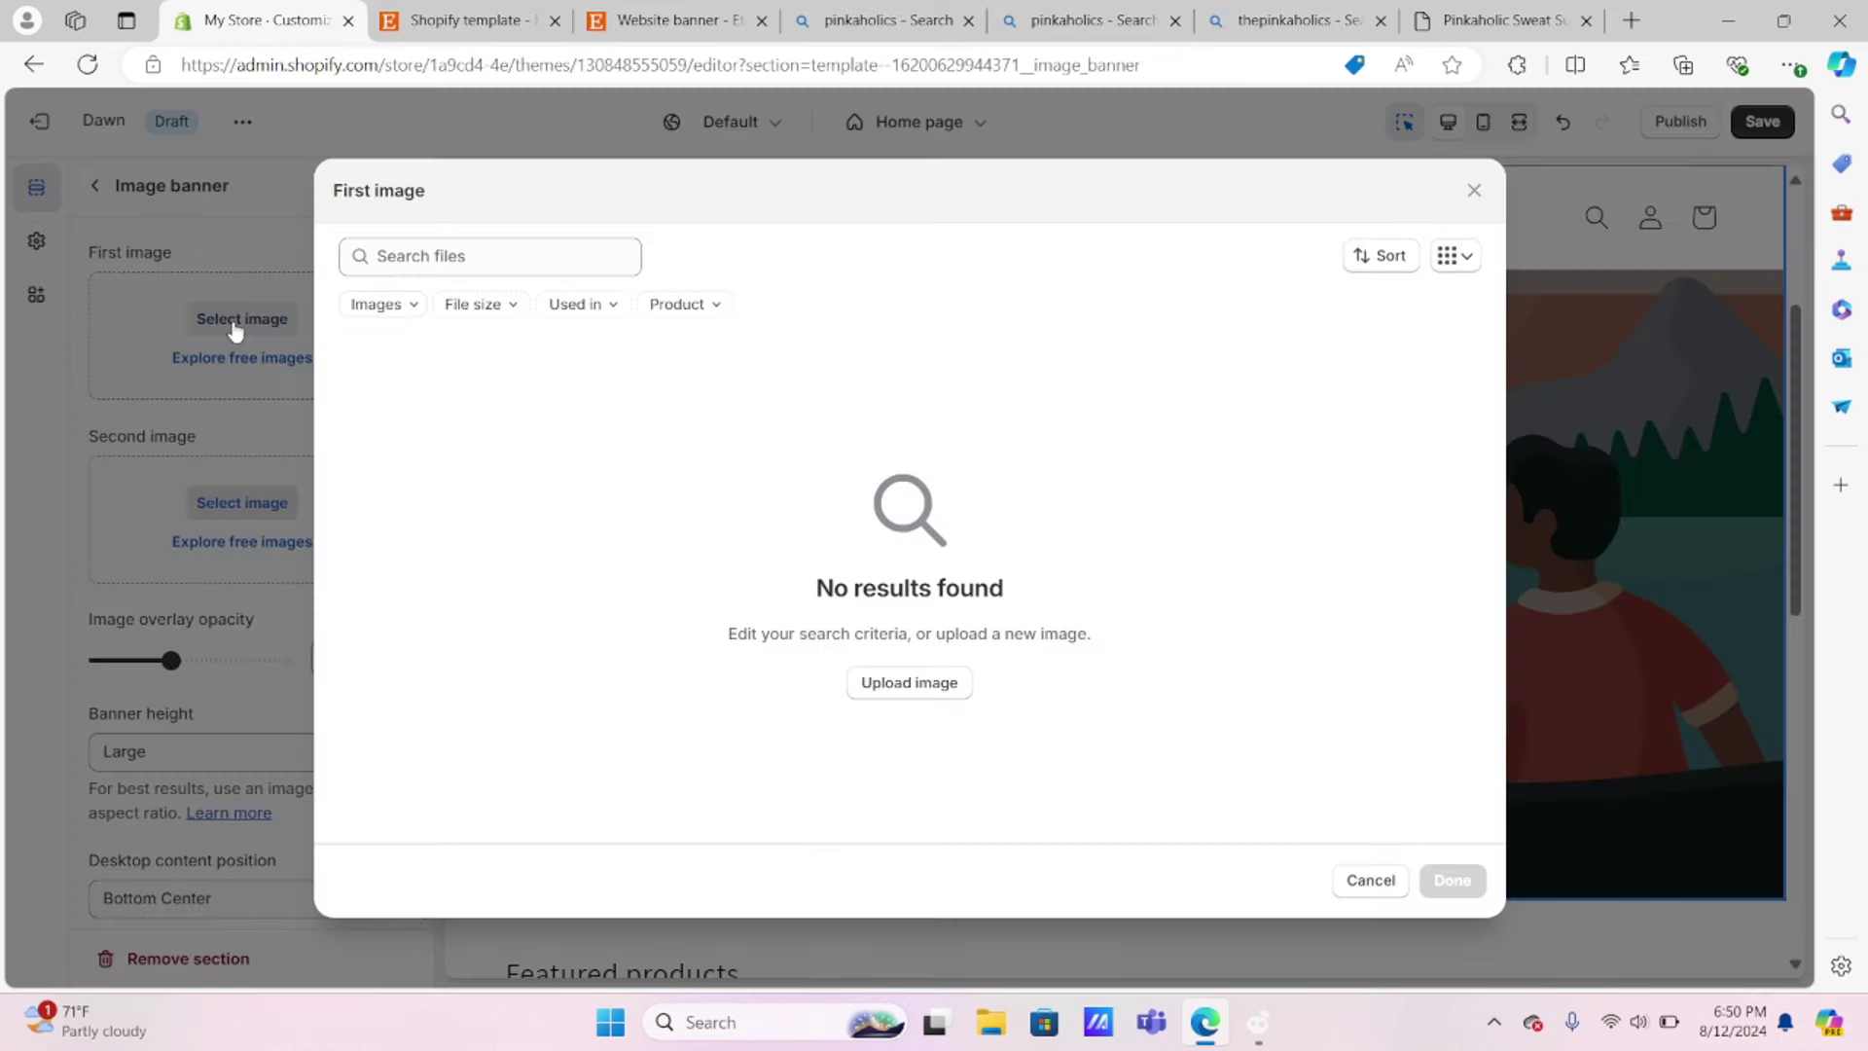
left_click(932, 686)
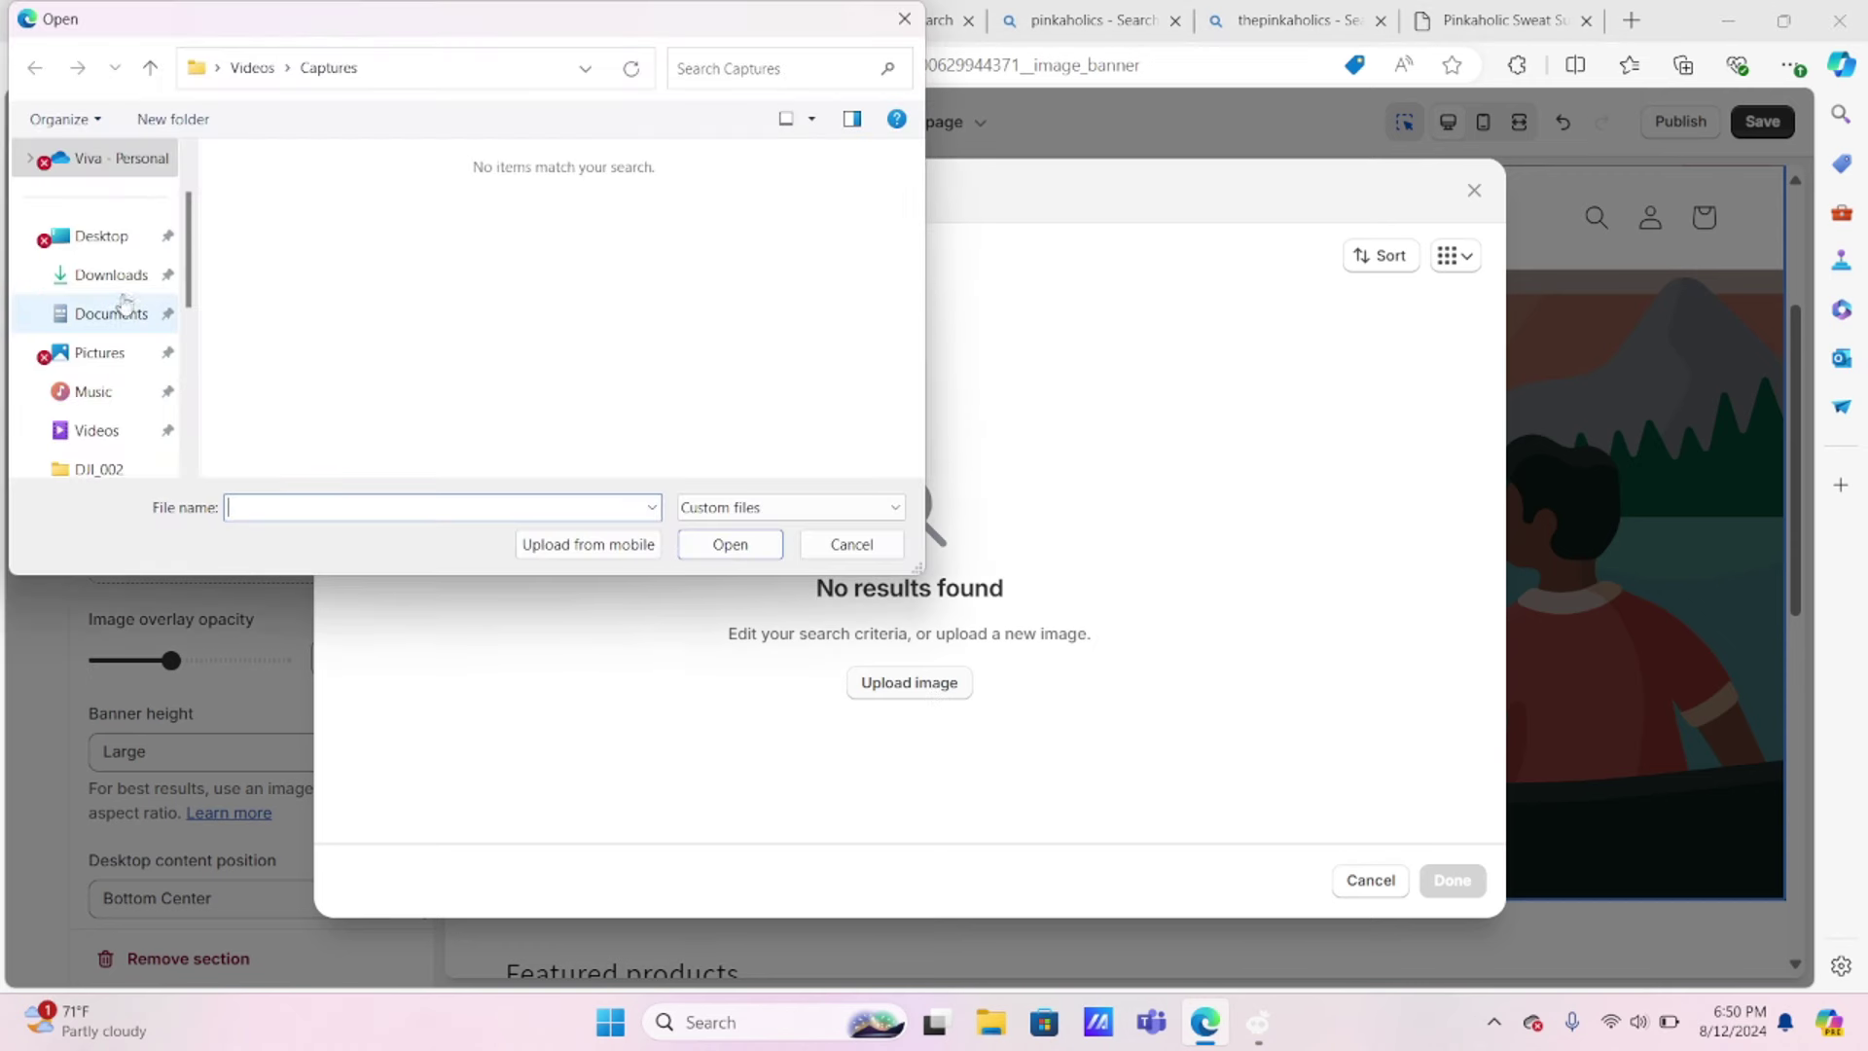
left_click(115, 282)
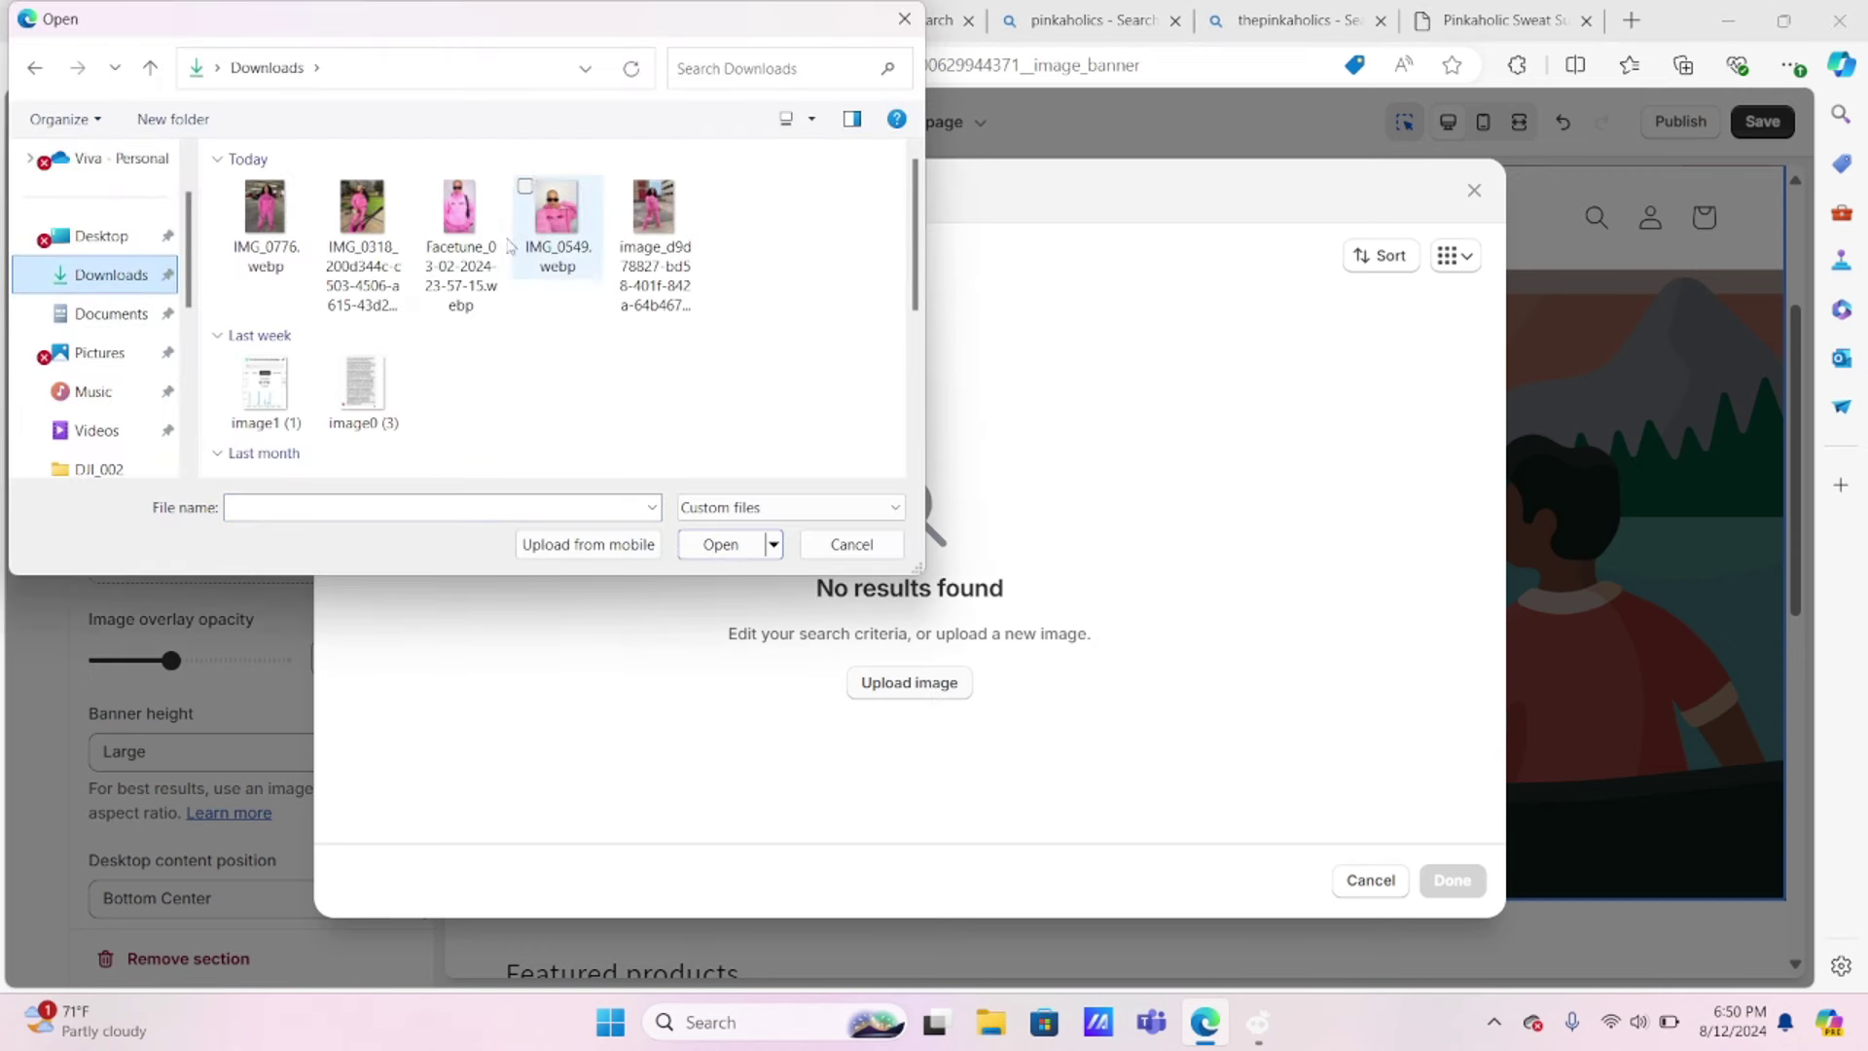
double_click(458, 243)
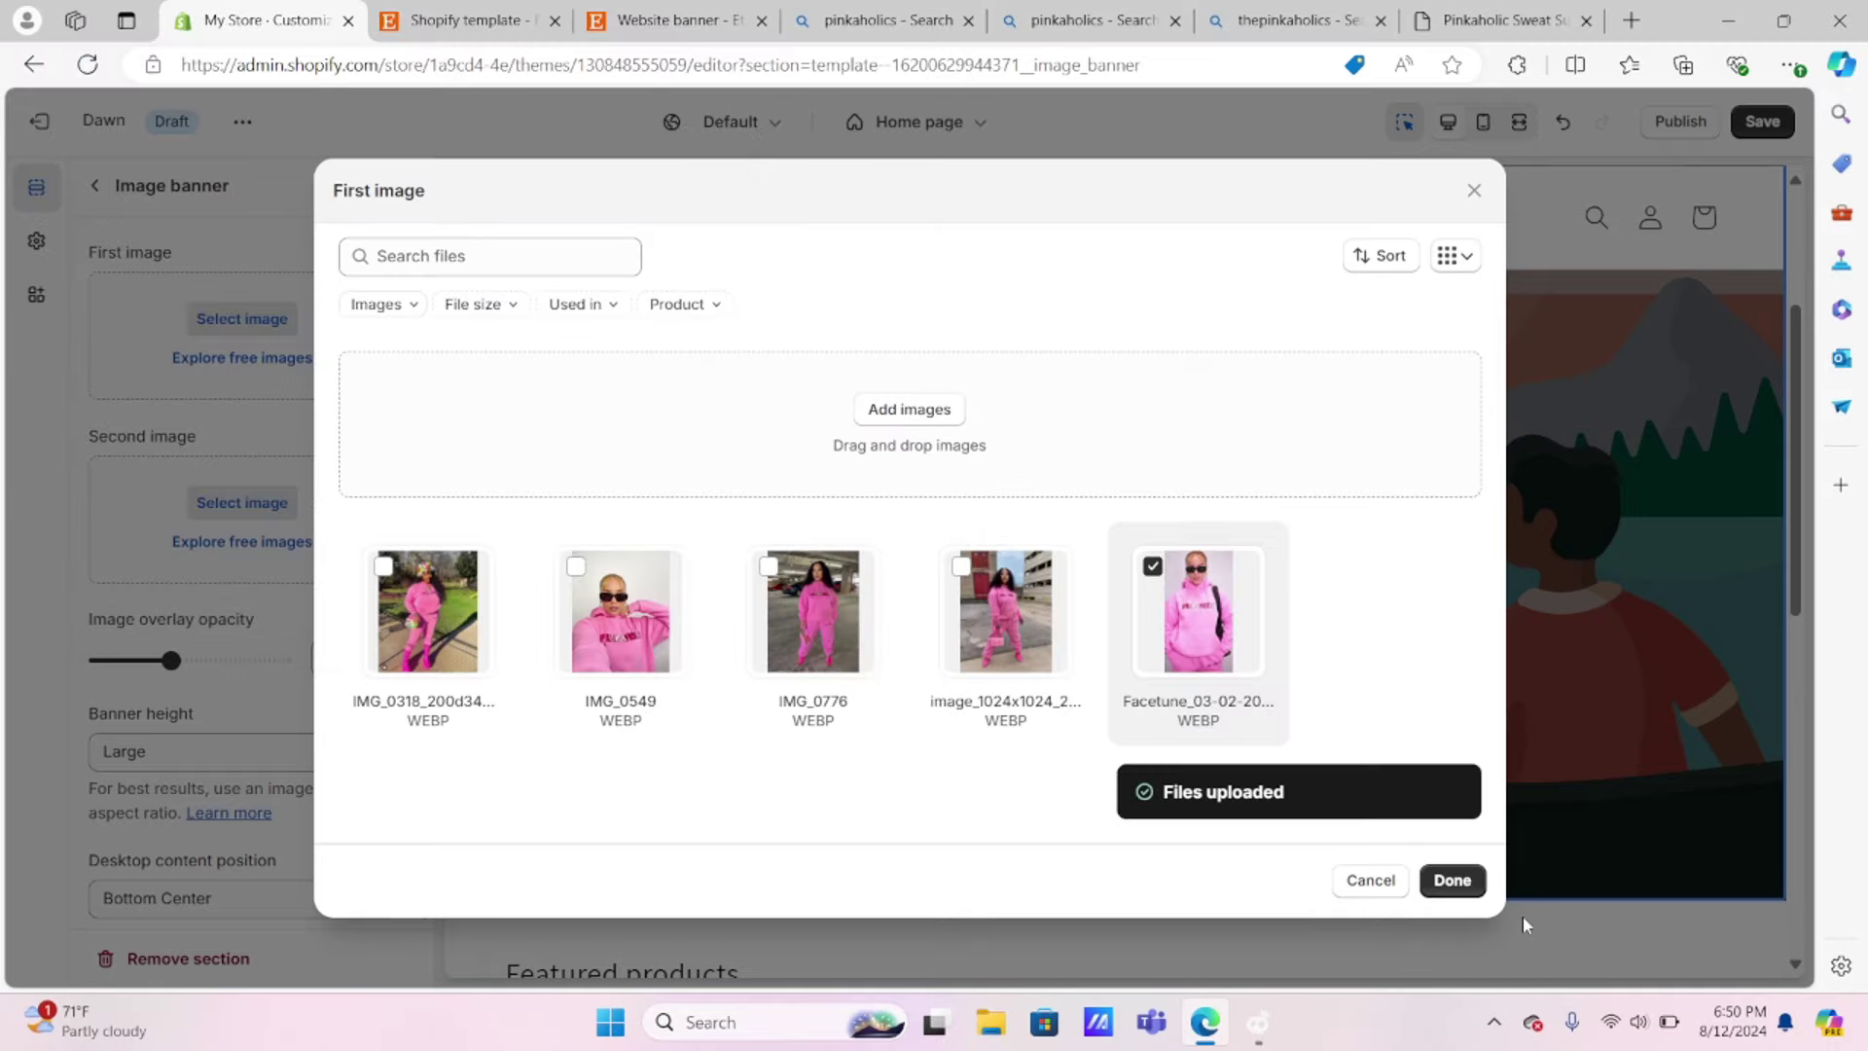
left_click(1459, 882)
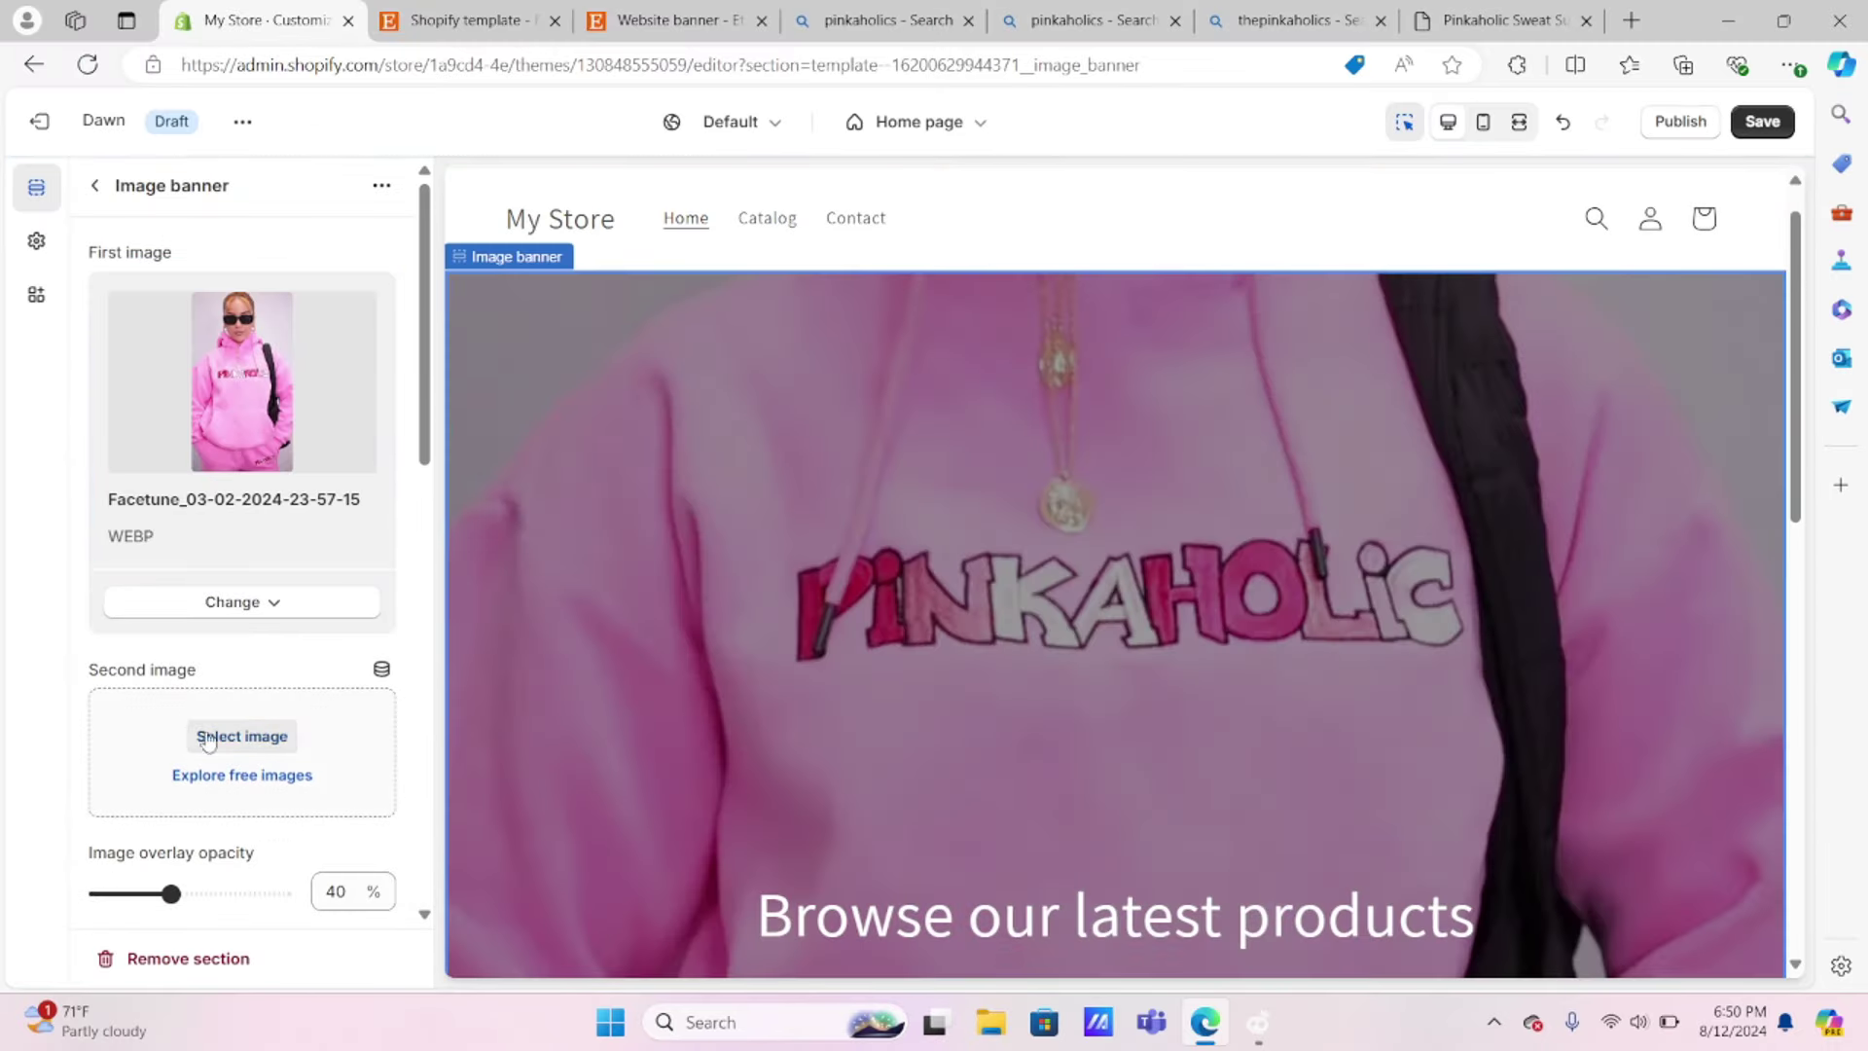
left_click(242, 737)
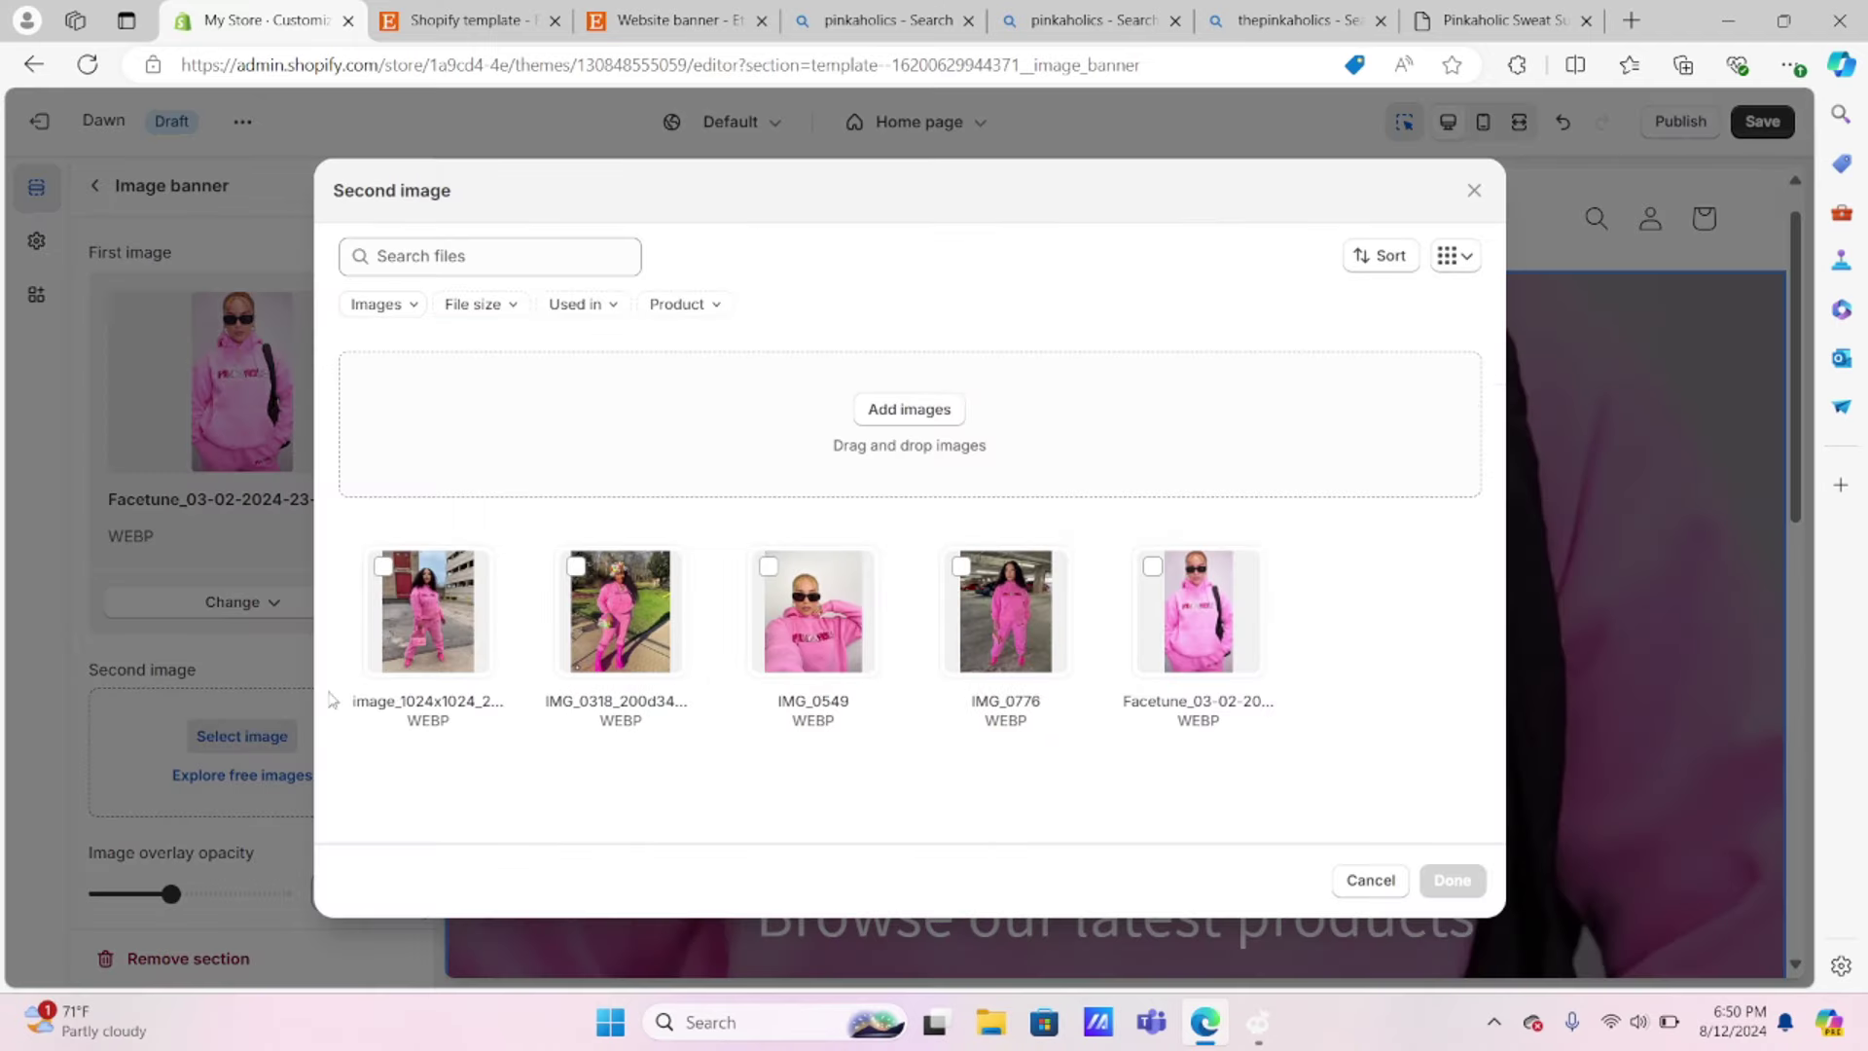
double_click(813, 611)
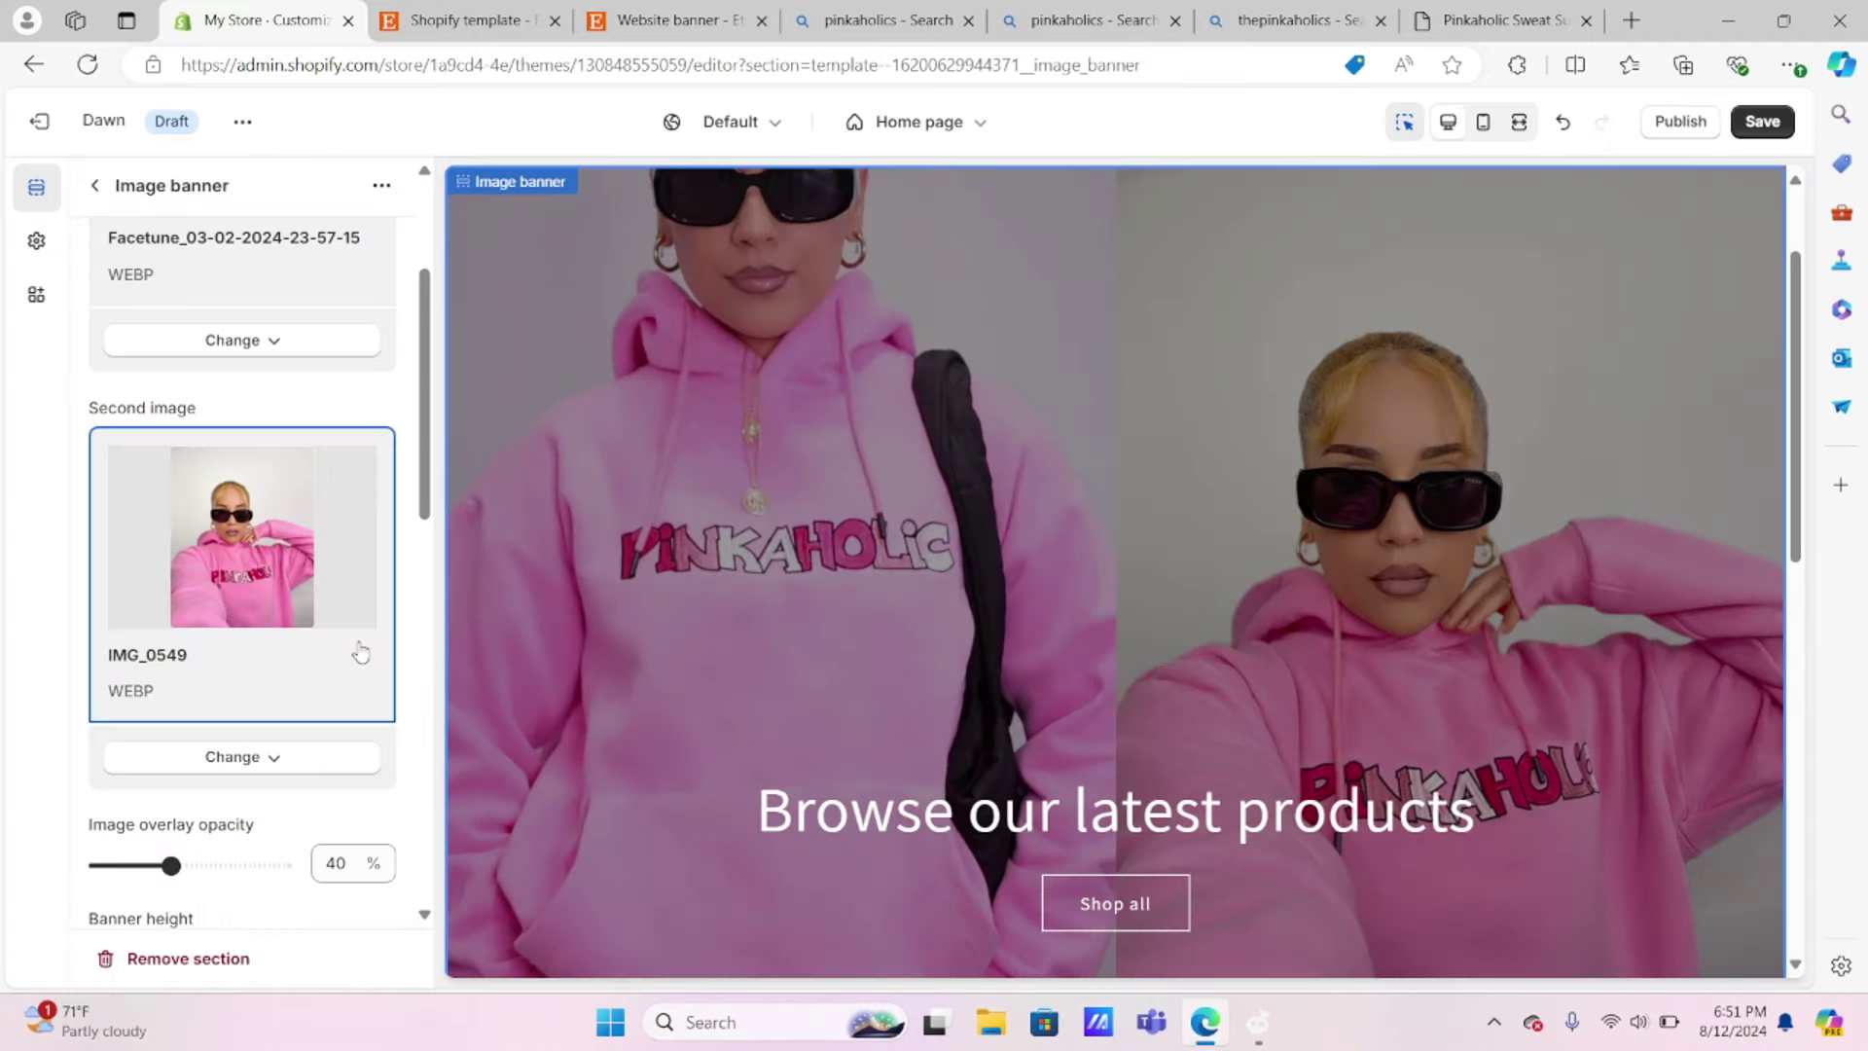
Step: Drag the banner's image overlay opacity down to 0%
scroll(360, 651, "down", 7)
left_click_drag(166, 469, 207, 469)
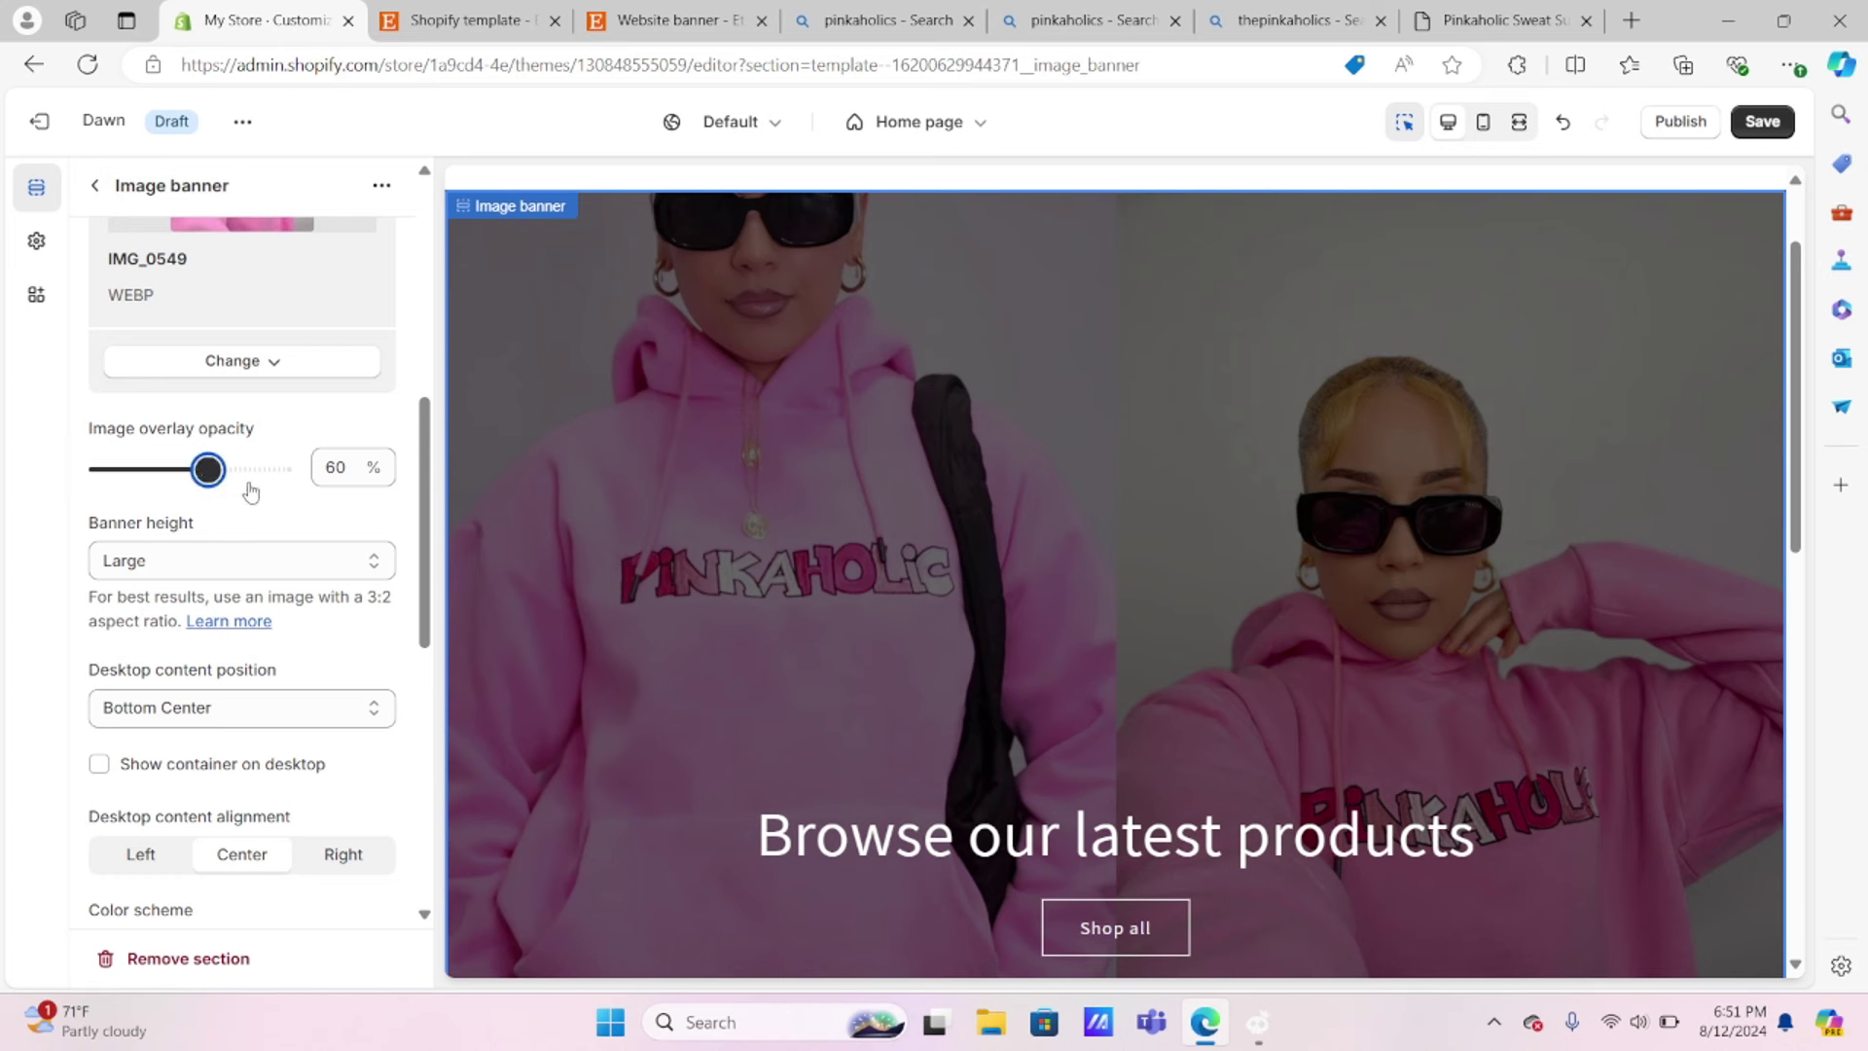
right_click(245, 486)
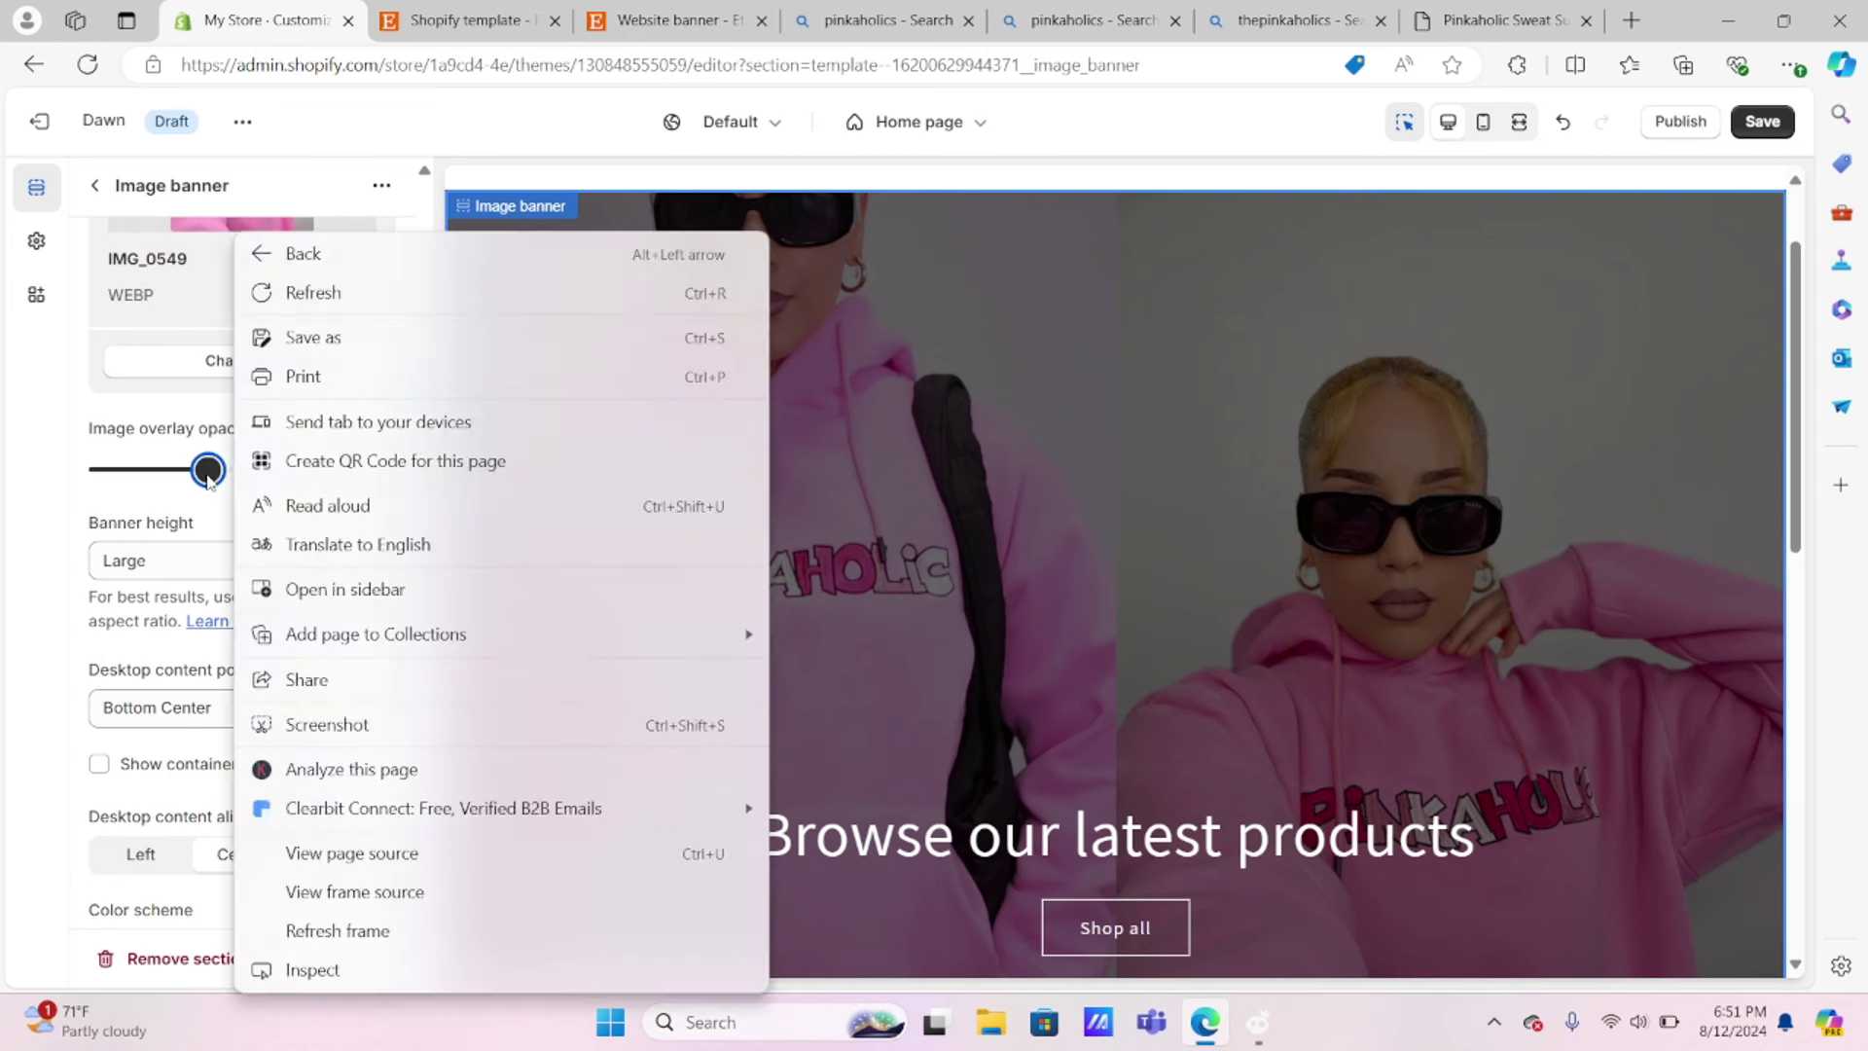
left_click_drag(207, 469, 97, 467)
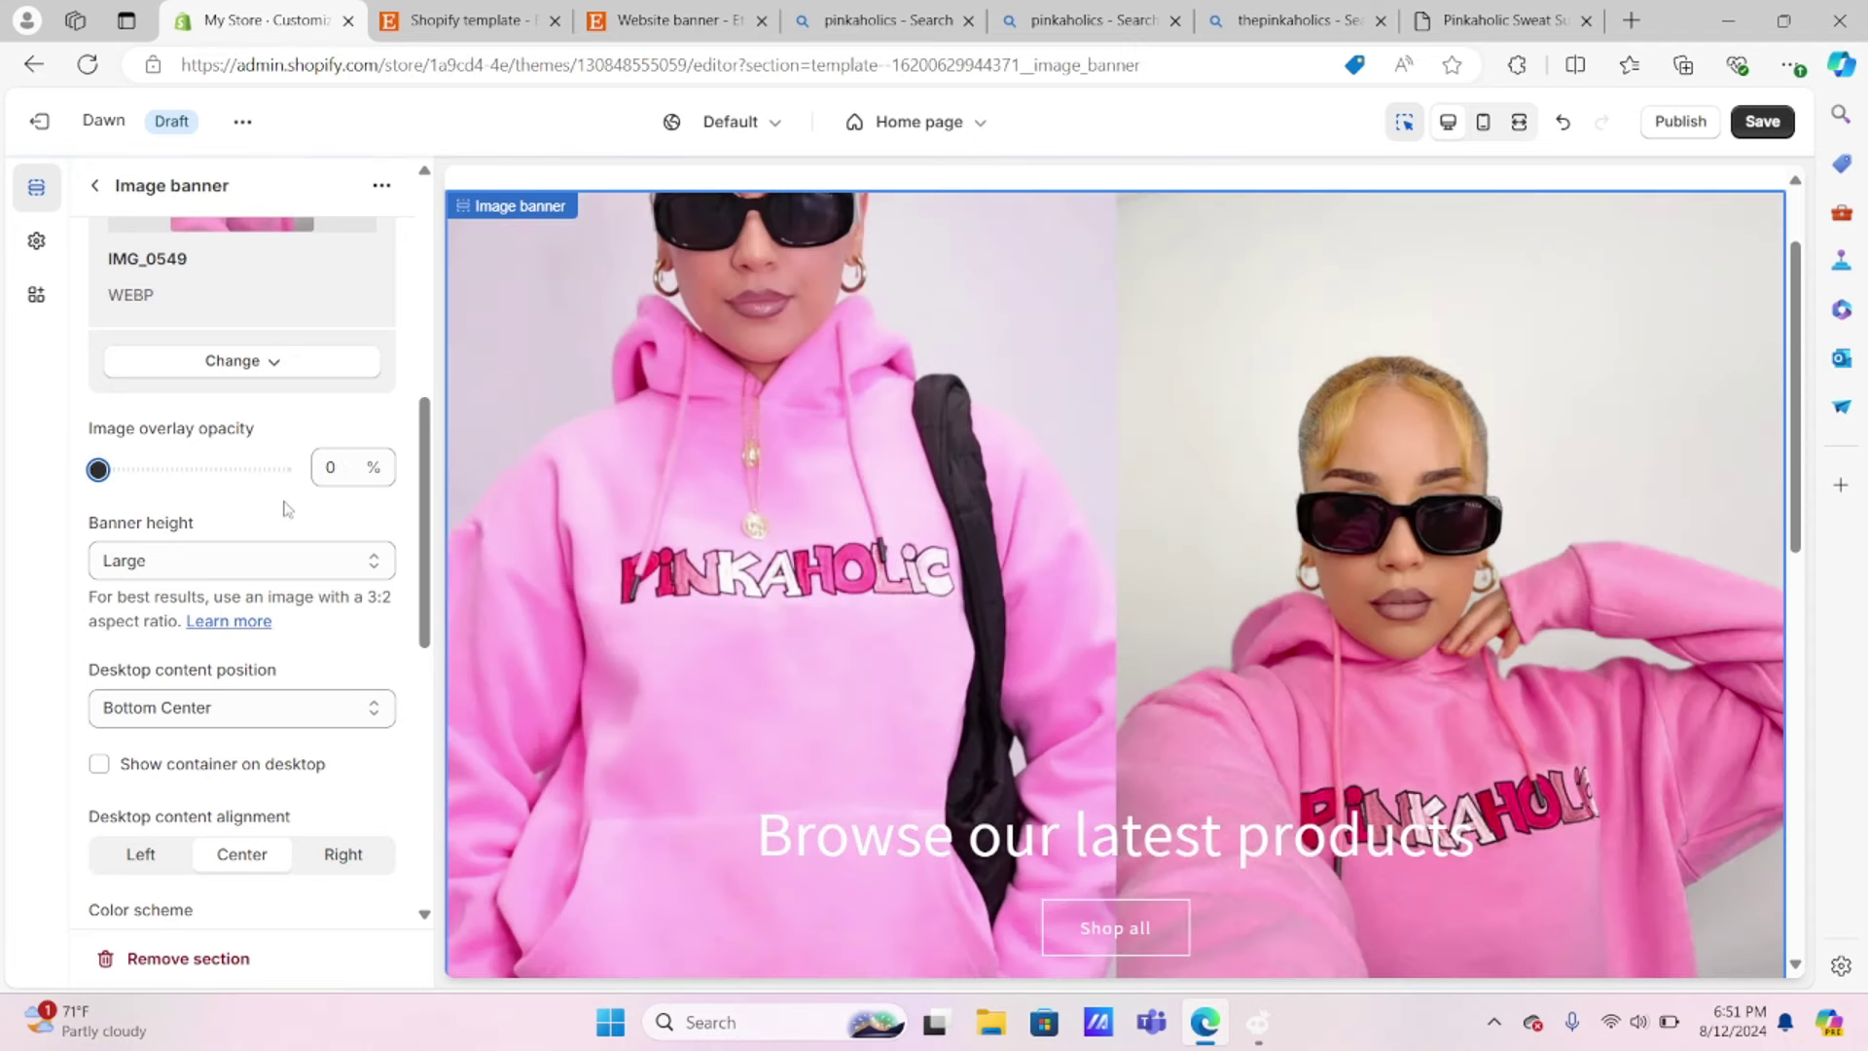
Step: Set the banner height to Medium, after briefly trying Large
left_click(273, 561)
left_click(153, 640)
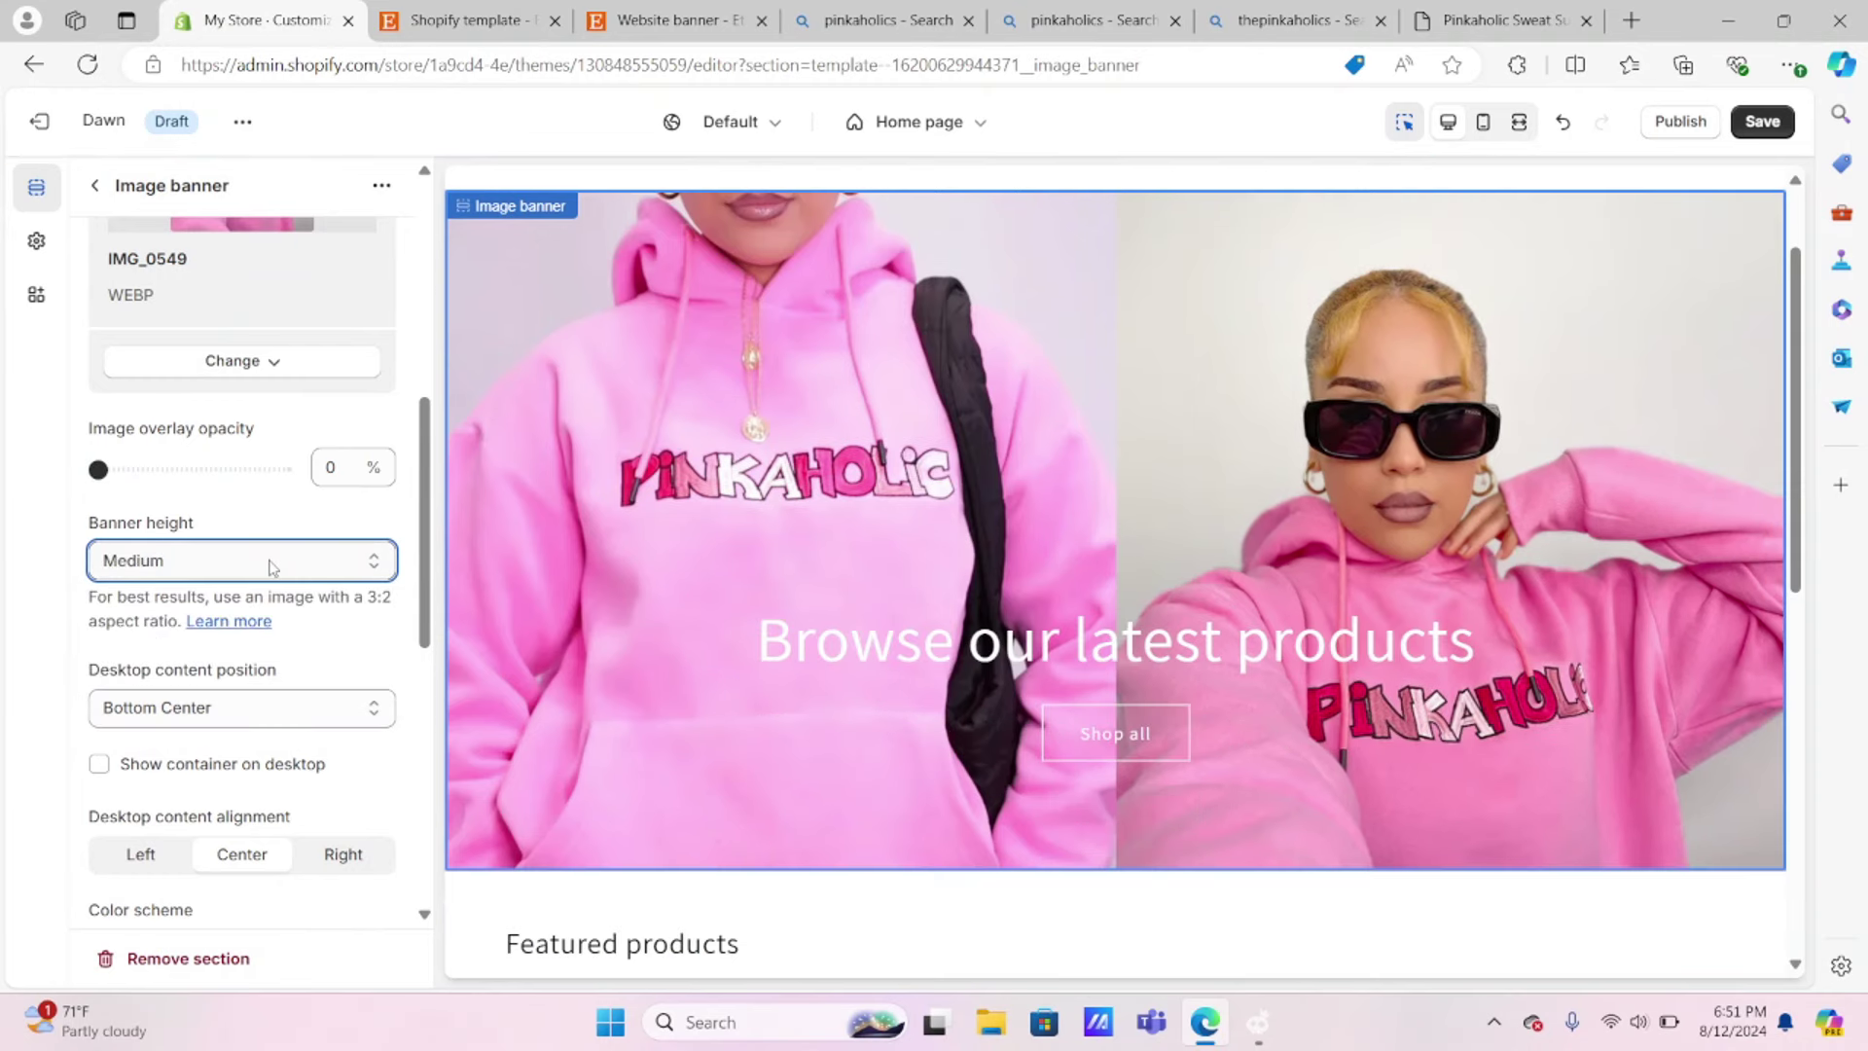
left_click(271, 569)
left_click(143, 650)
left_click(170, 467)
left_click(146, 535)
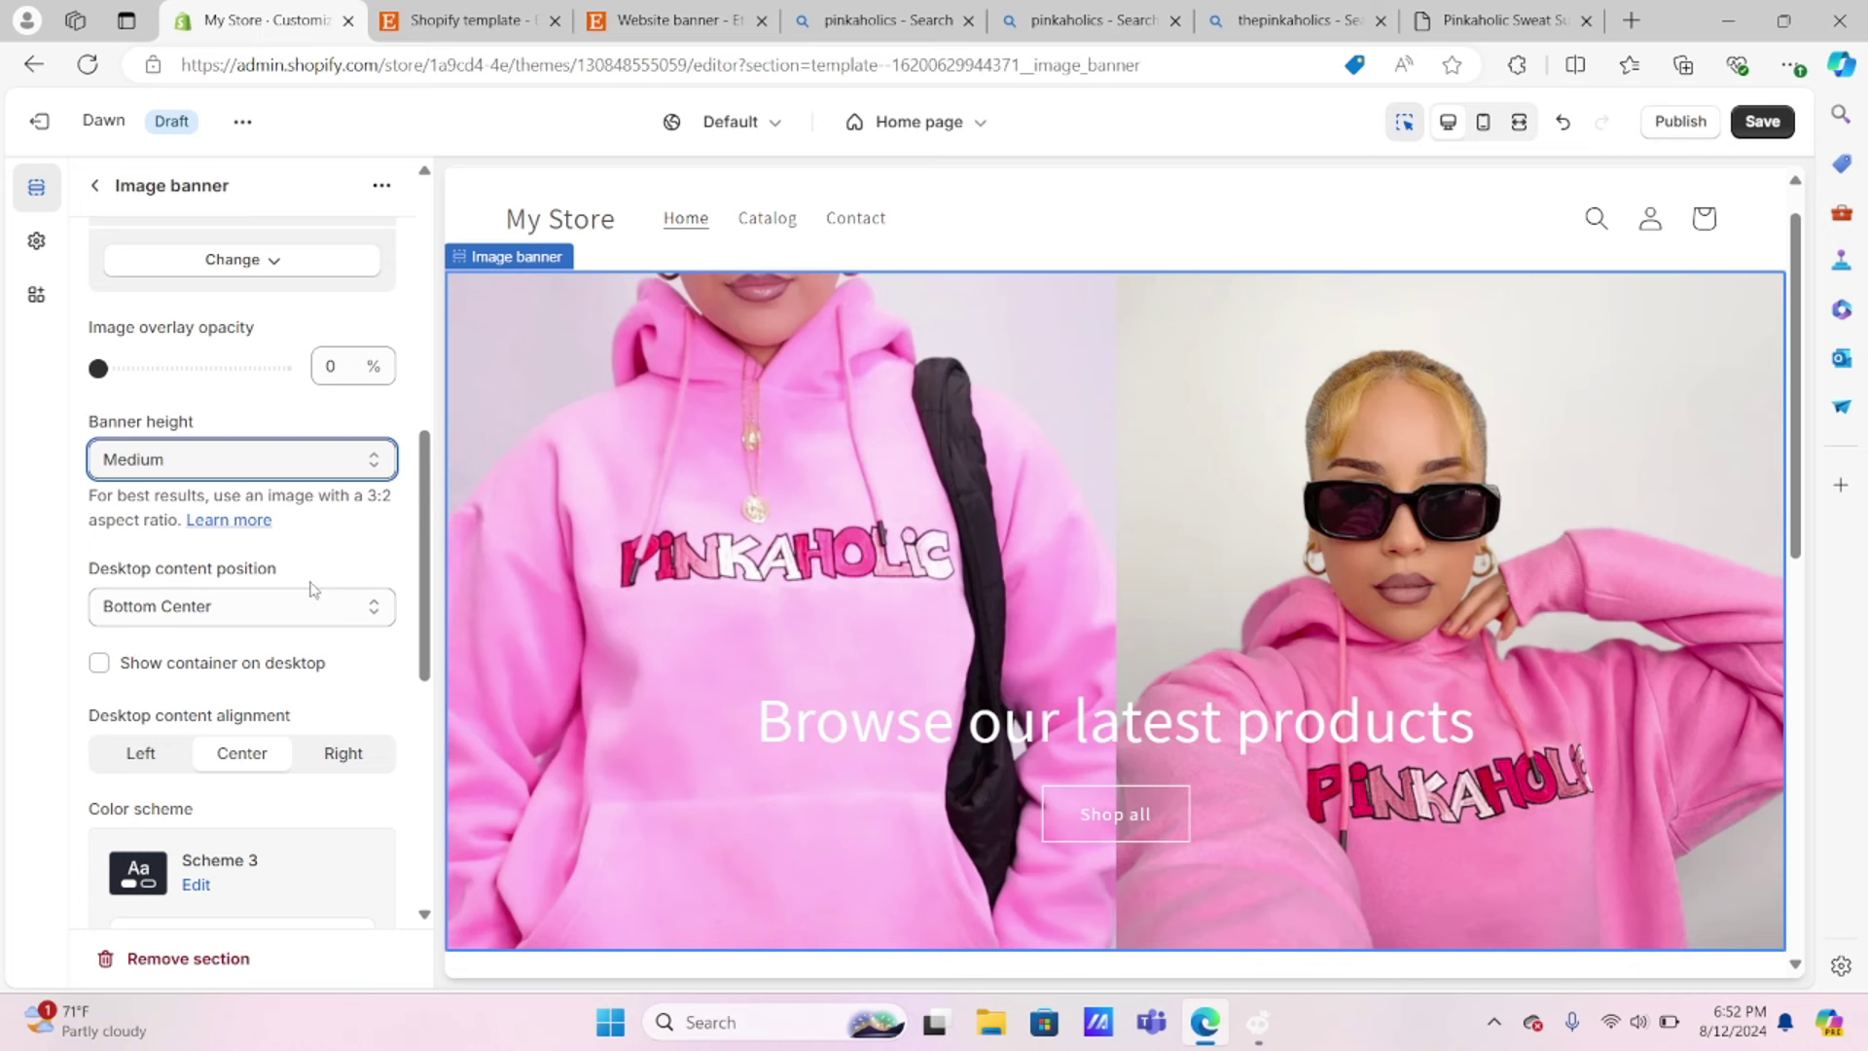
Step: Apply colour Scheme 2 to the image banner
scroll(315, 589, "down", 3)
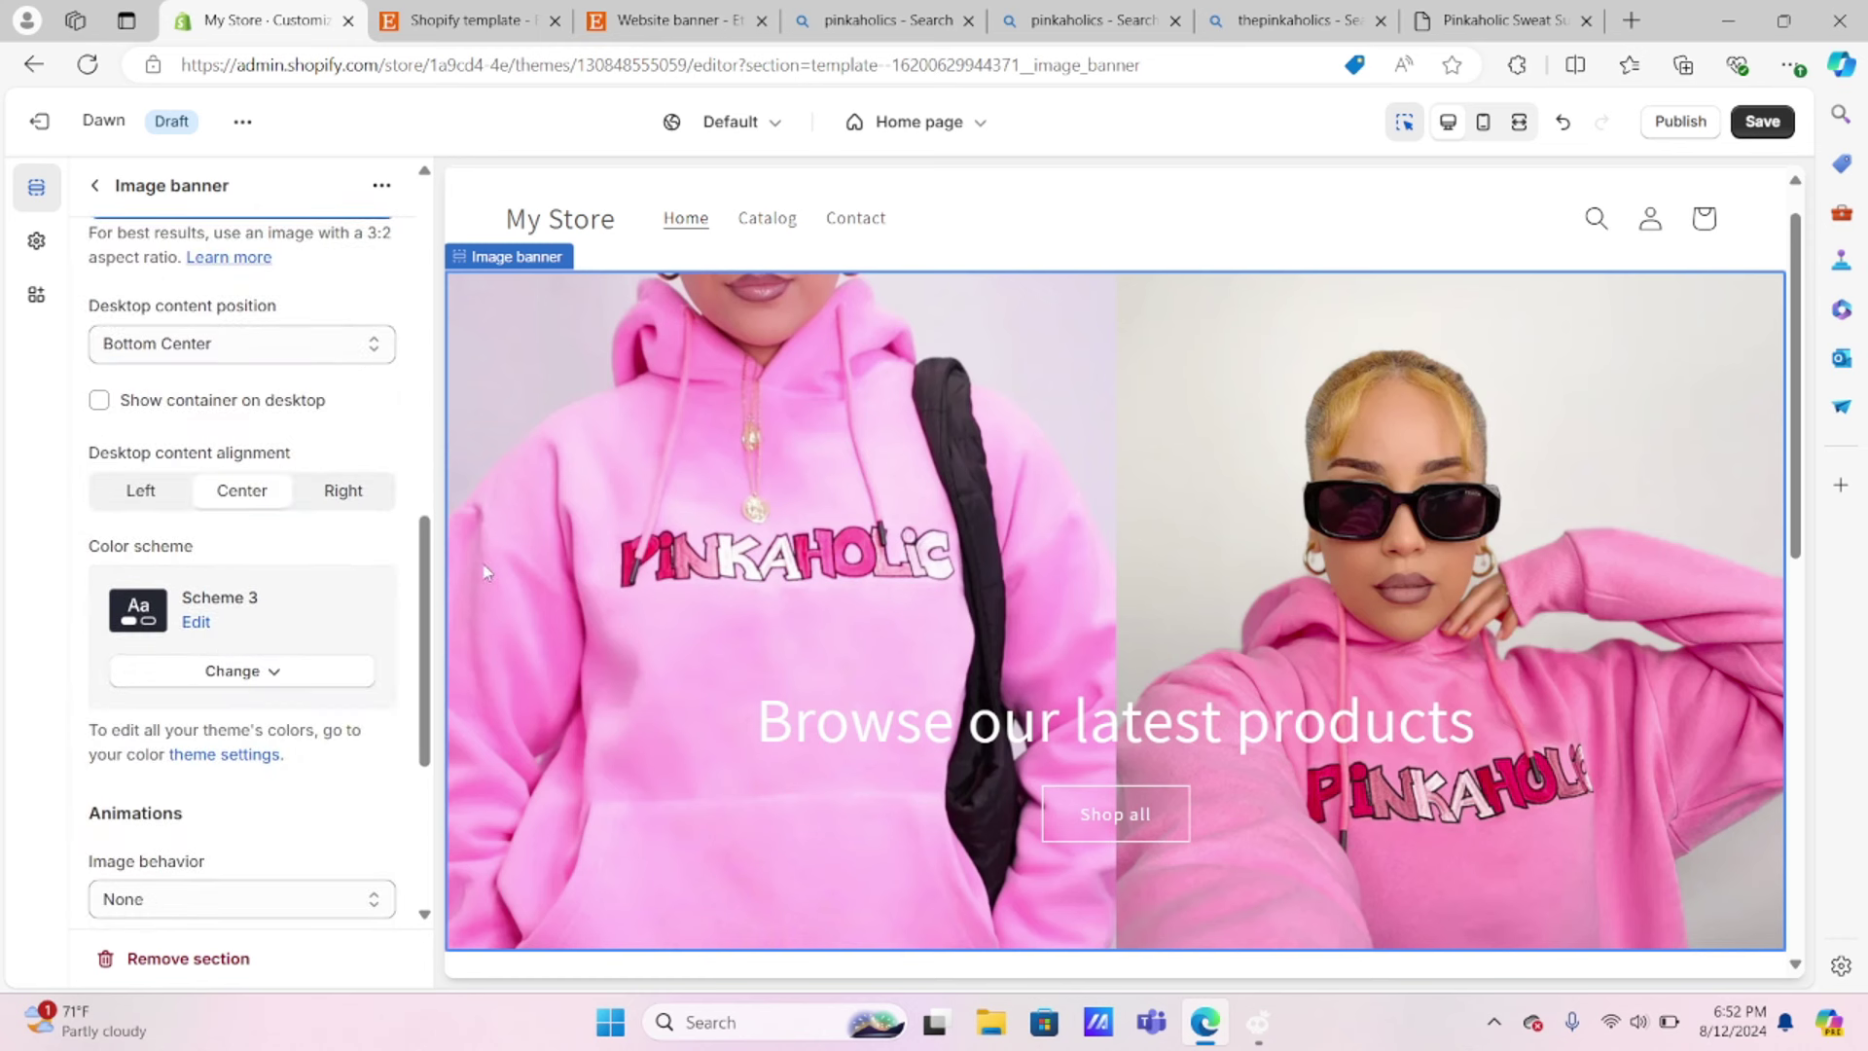
left_click(274, 674)
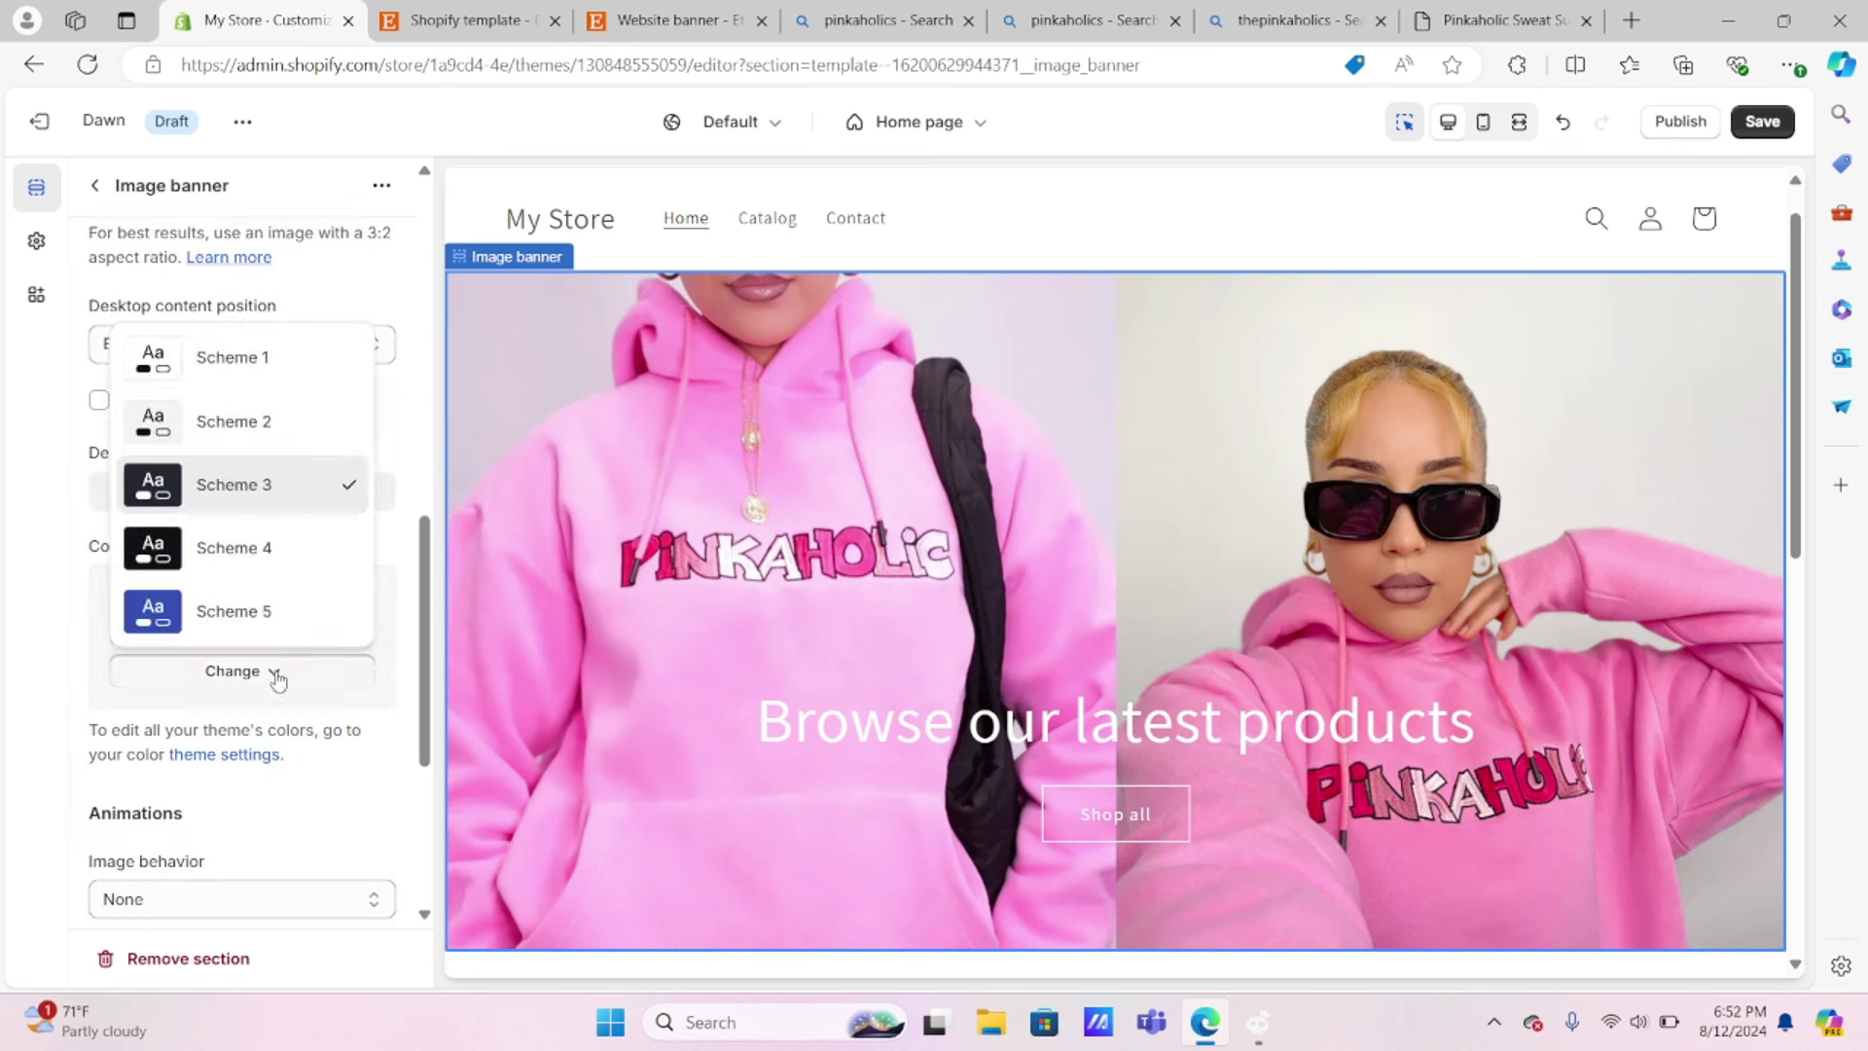
left_click(255, 428)
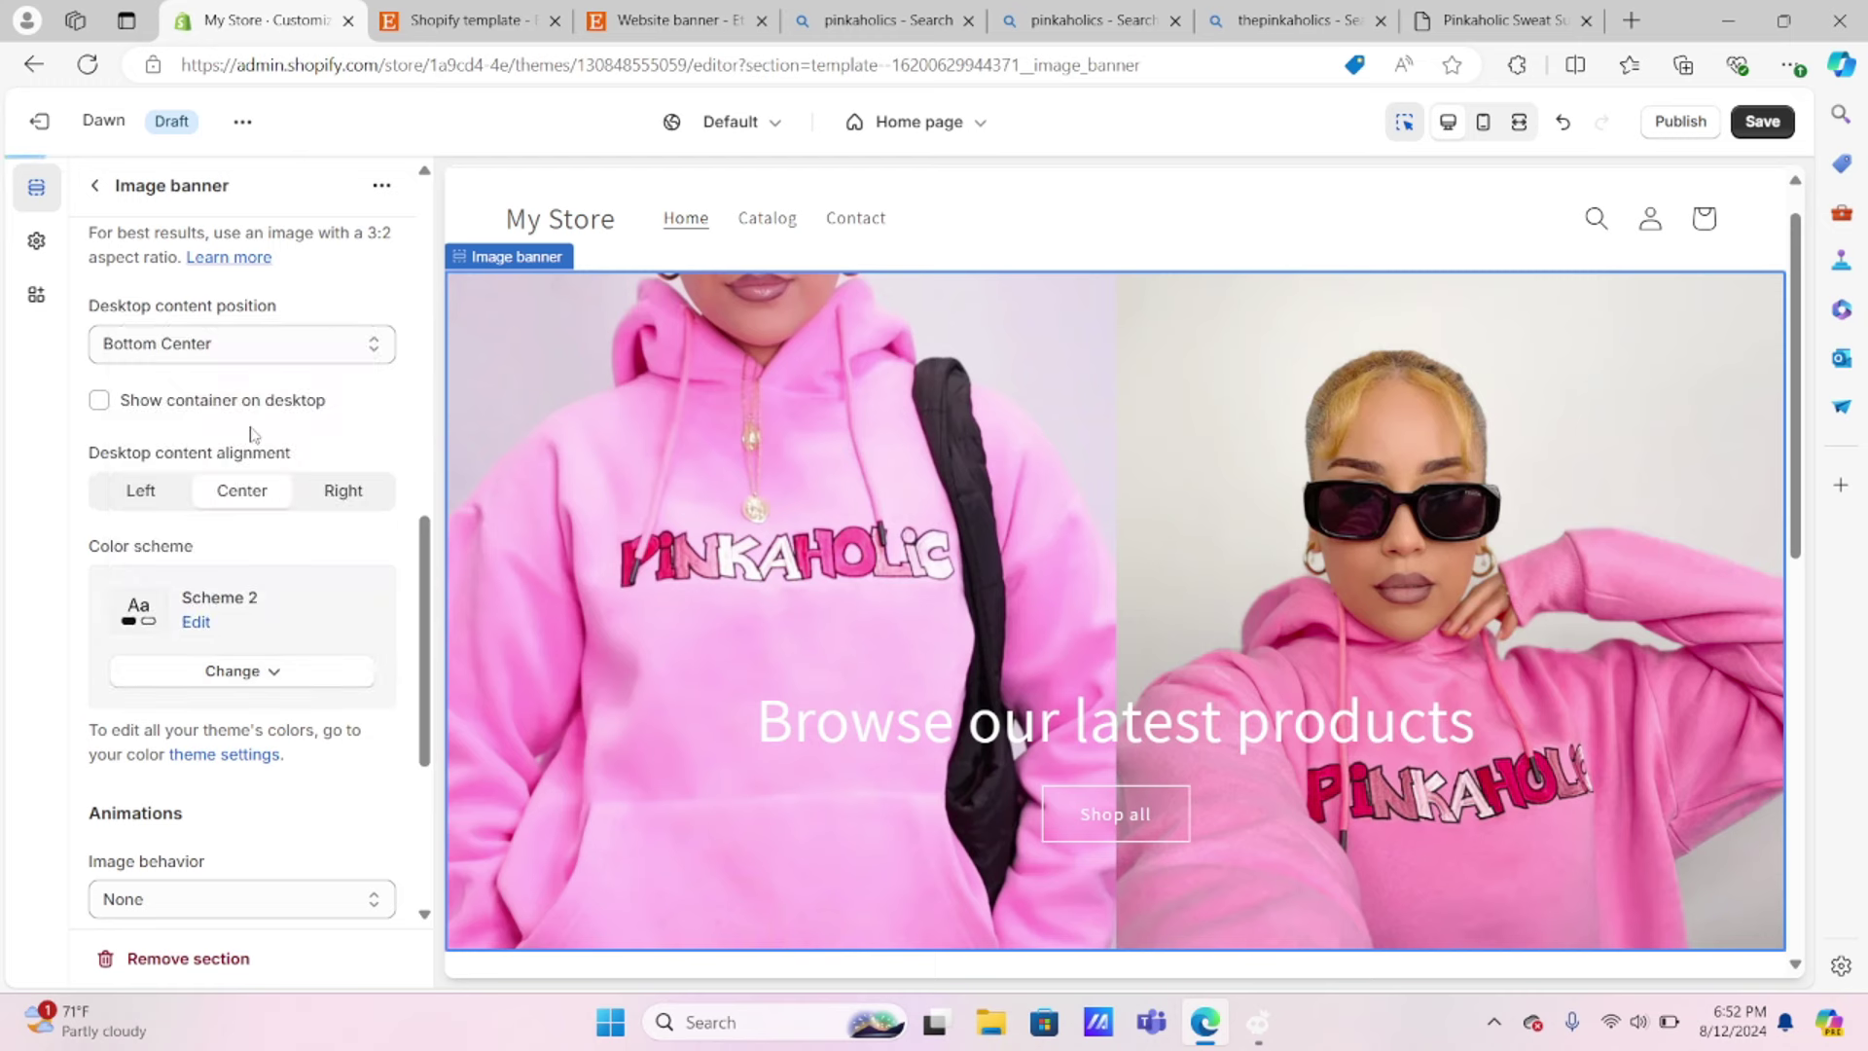
left_click(256, 673)
left_click(236, 425)
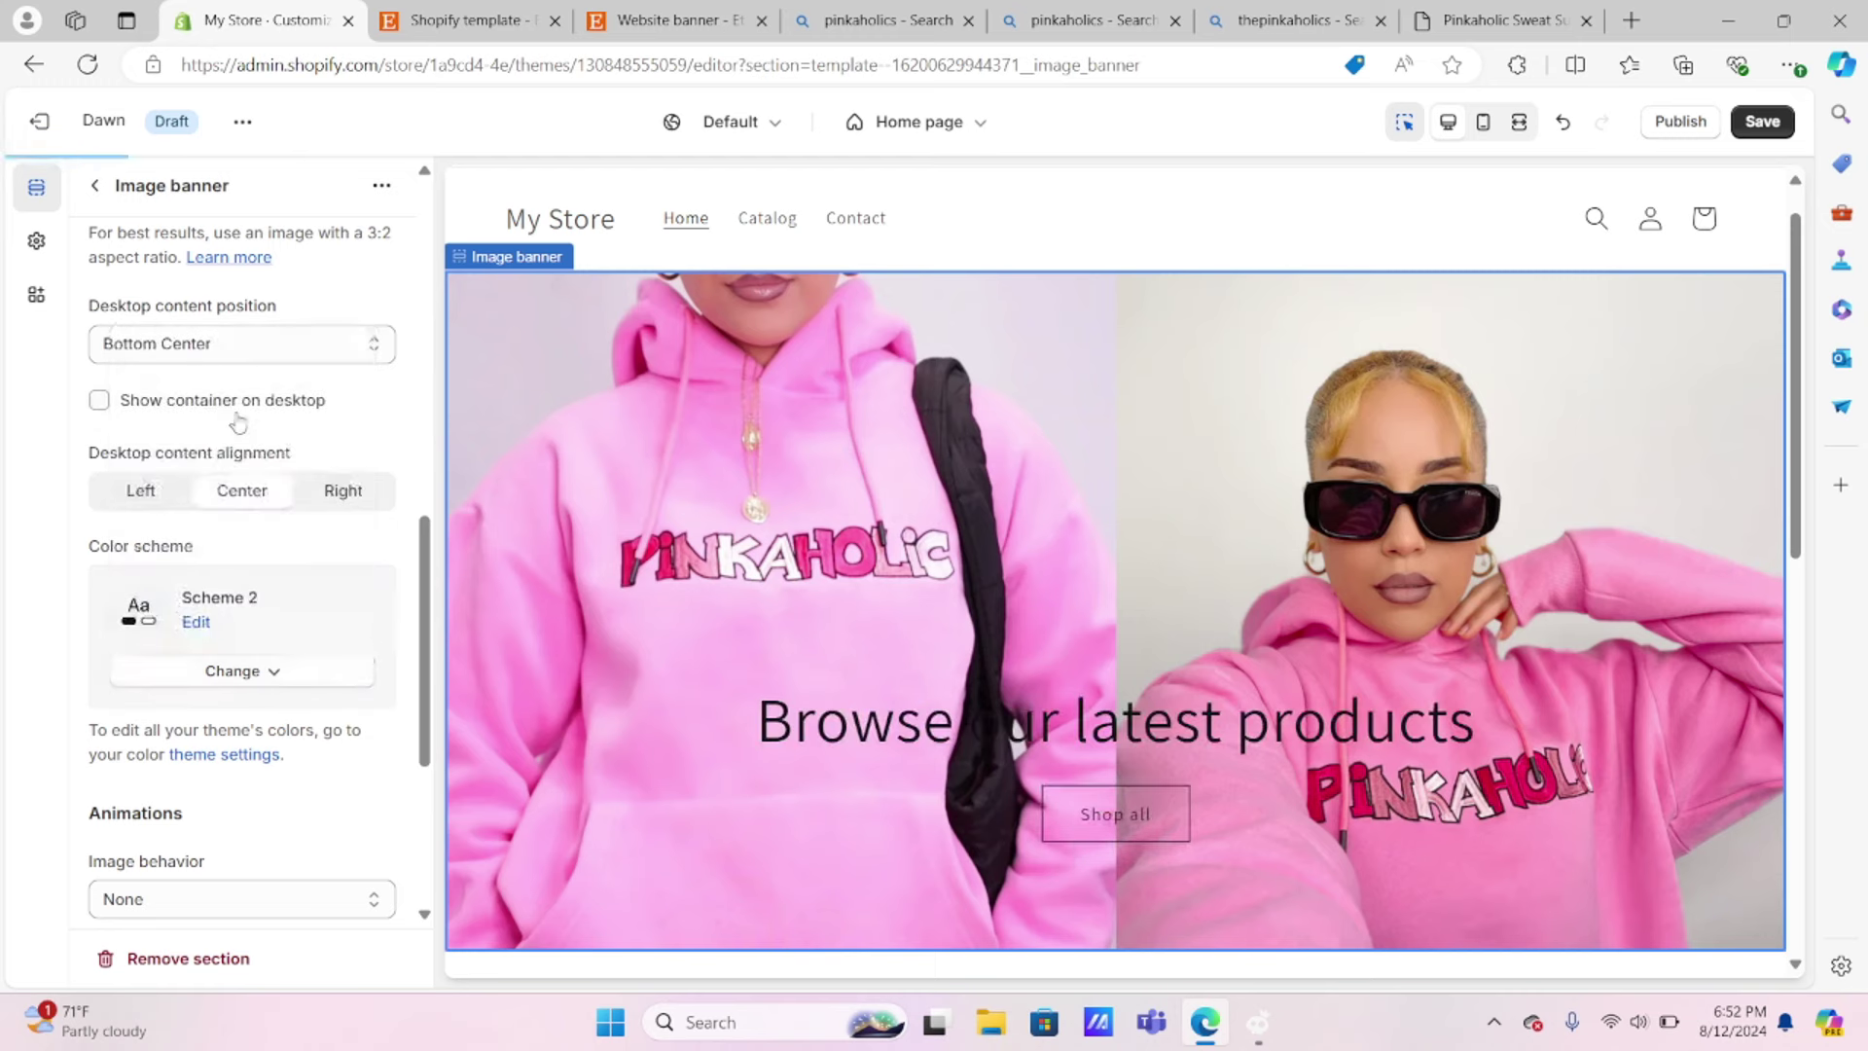
Step: Set image behavior to Fixed background position instead of Zoom in on scroll, then return to sections
scroll(253, 701, "down", 3)
left_click(131, 622)
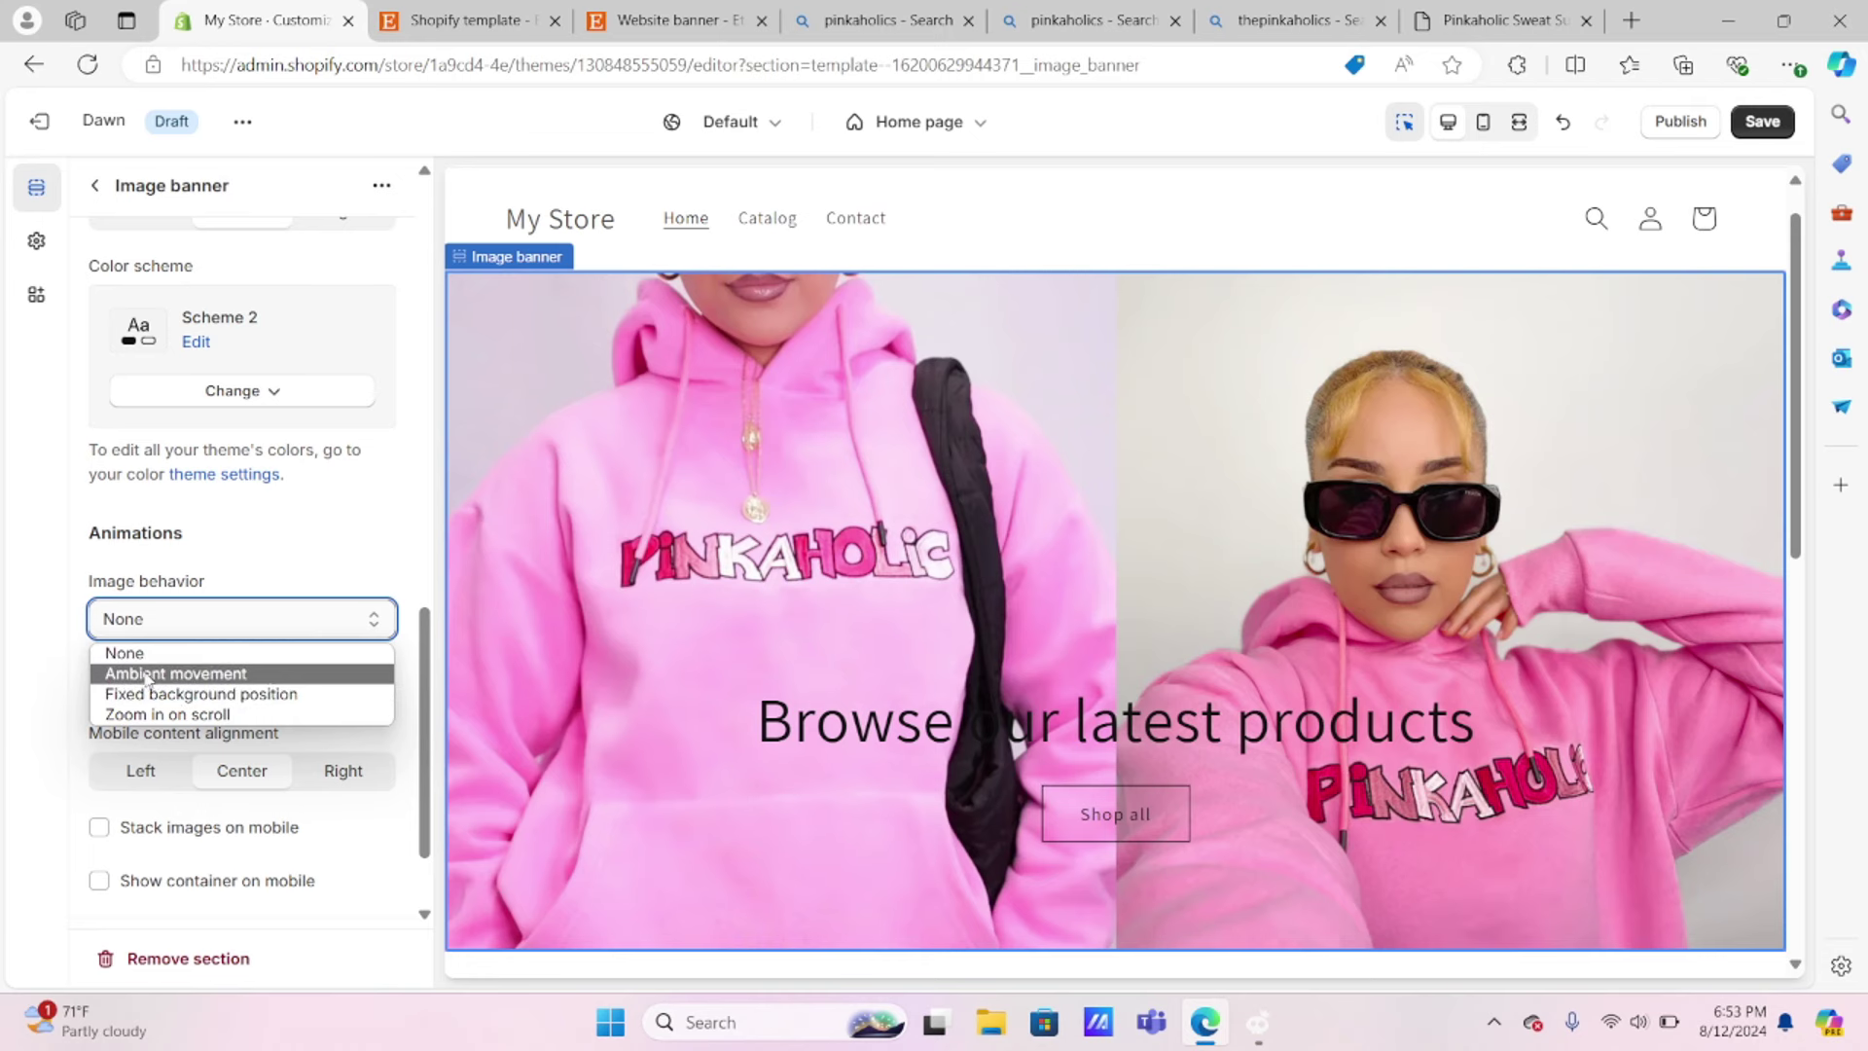
left_click(155, 714)
right_click(251, 628)
left_click(151, 628)
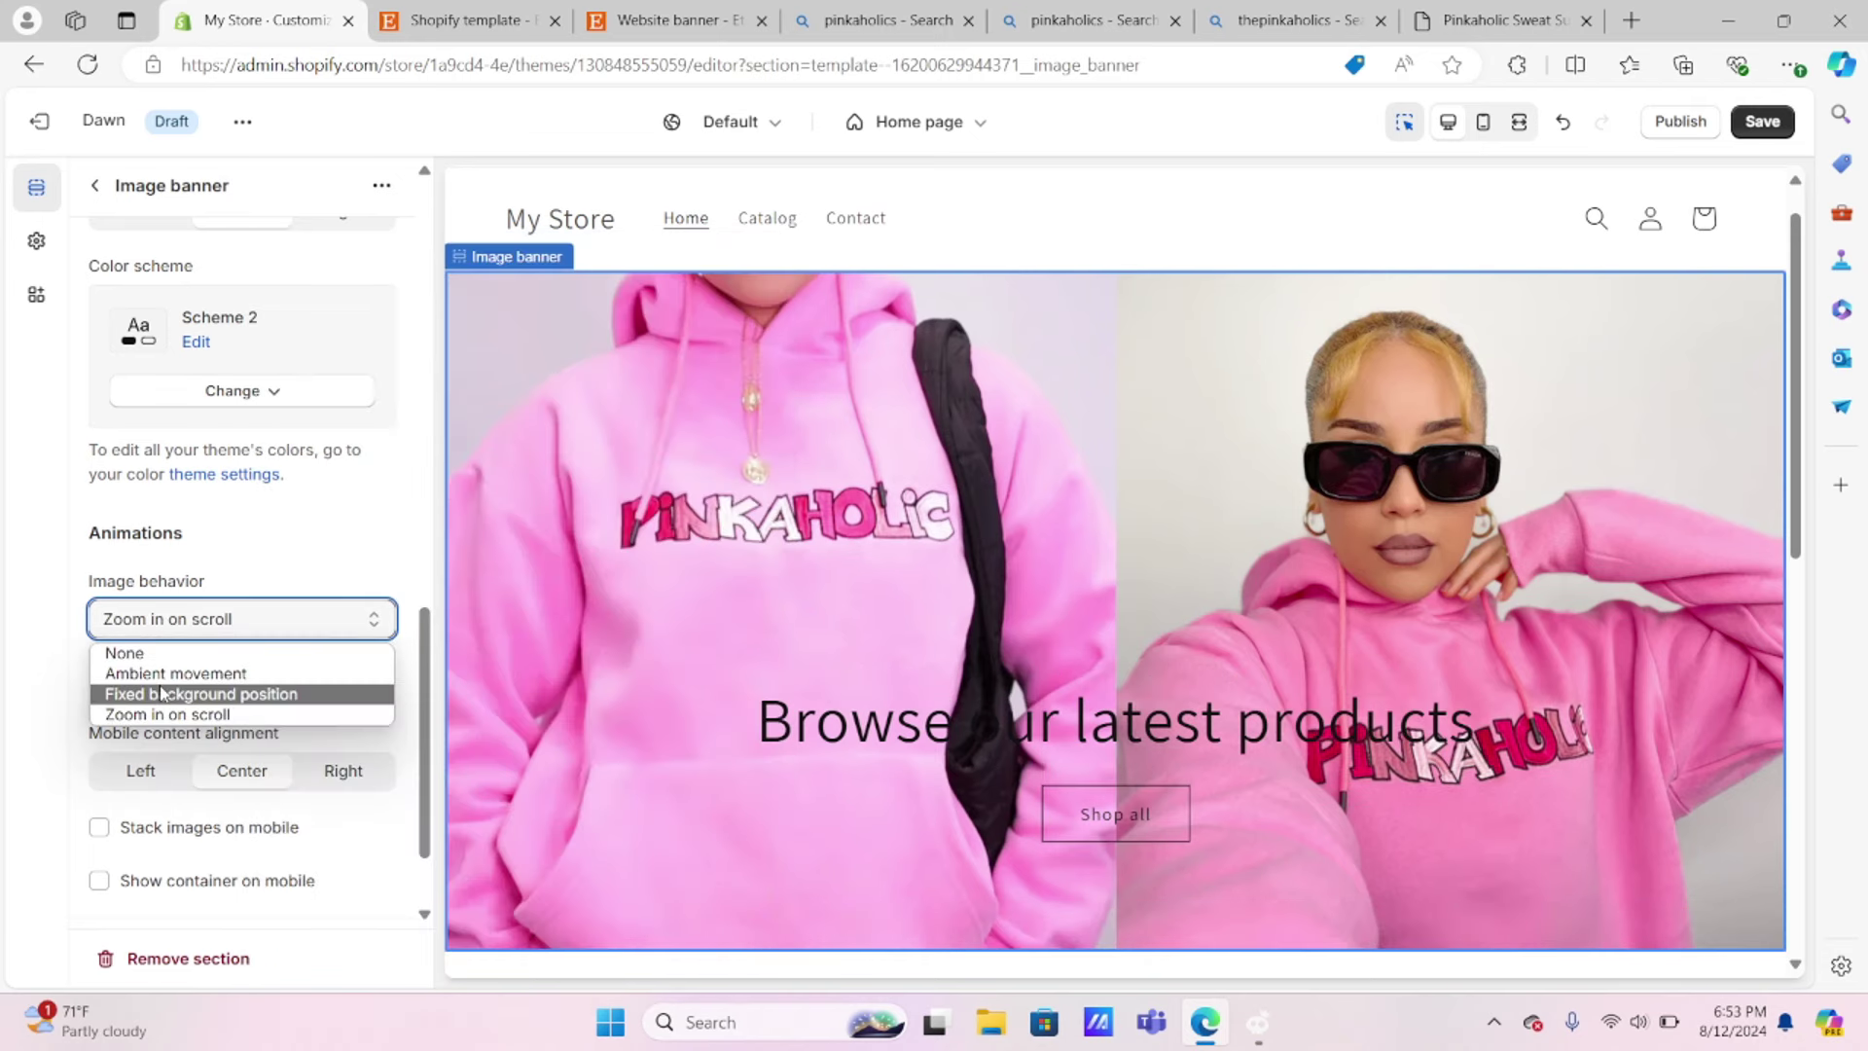
left_click(262, 694)
right_click(294, 717)
left_click(291, 718)
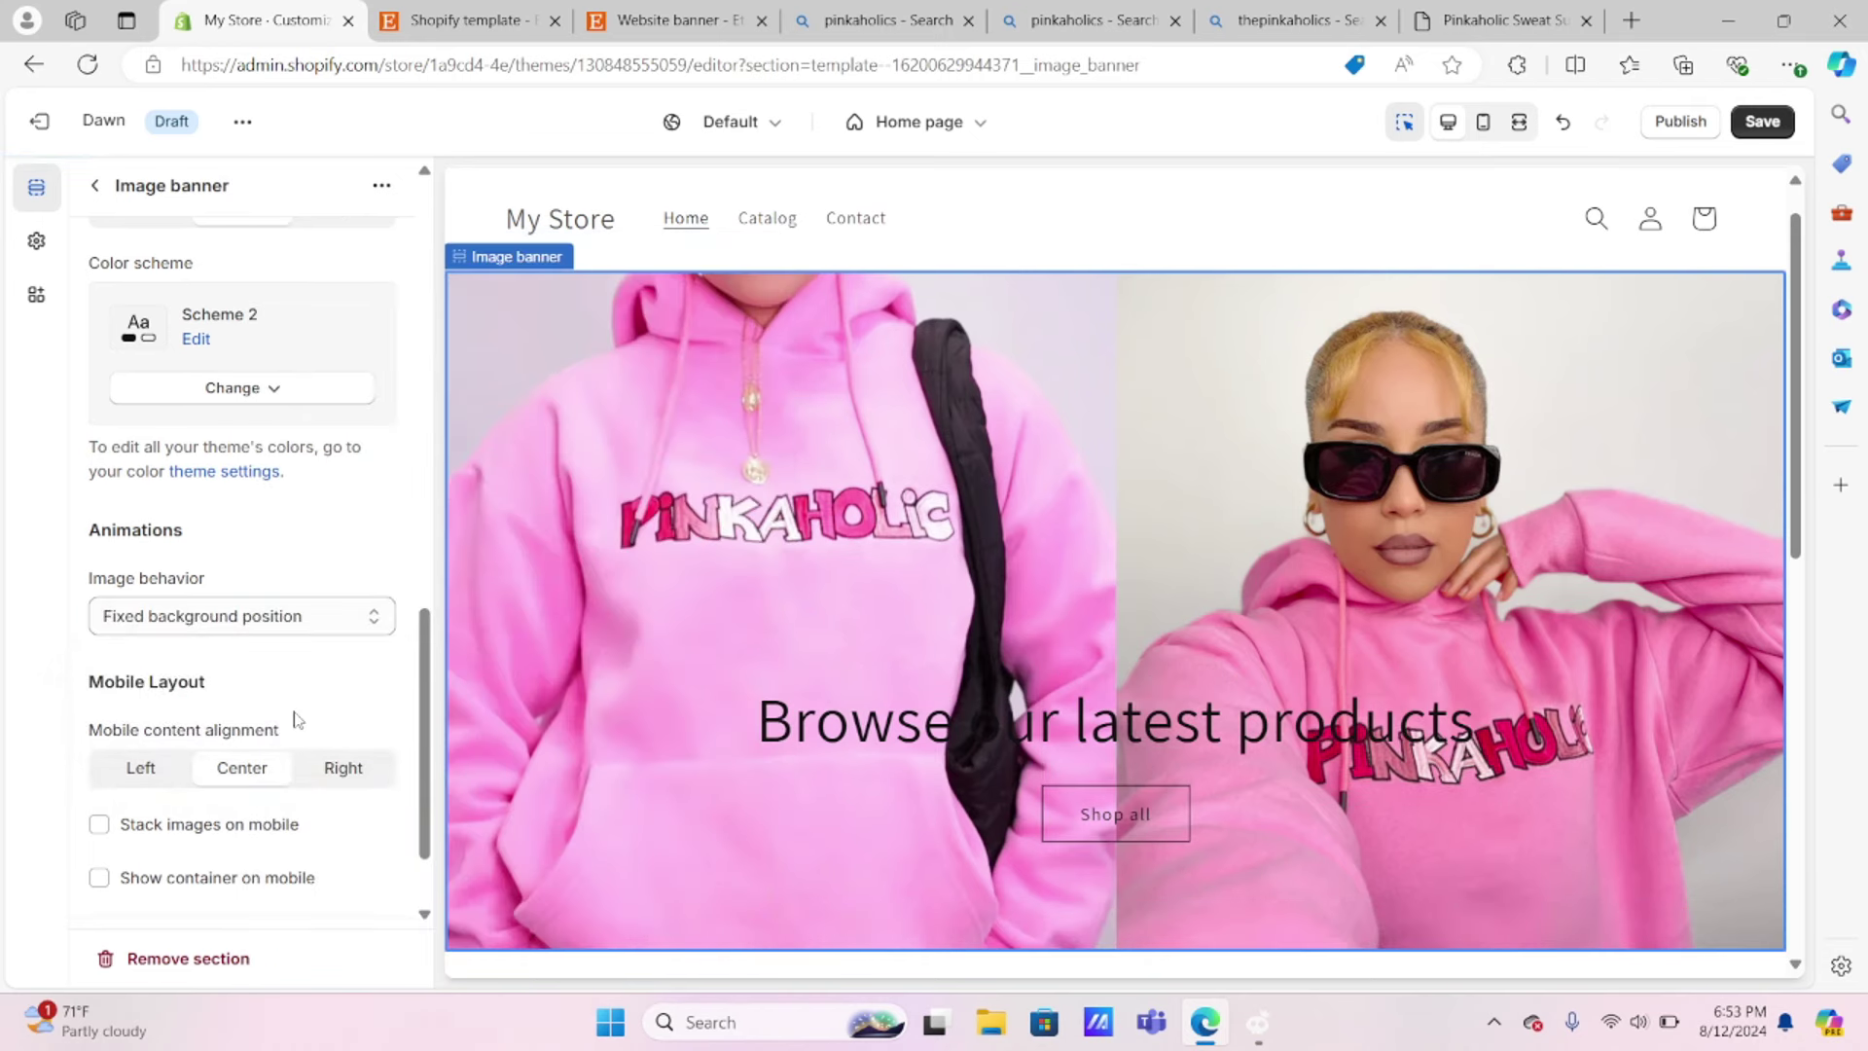
scroll(271, 697, "down", 2)
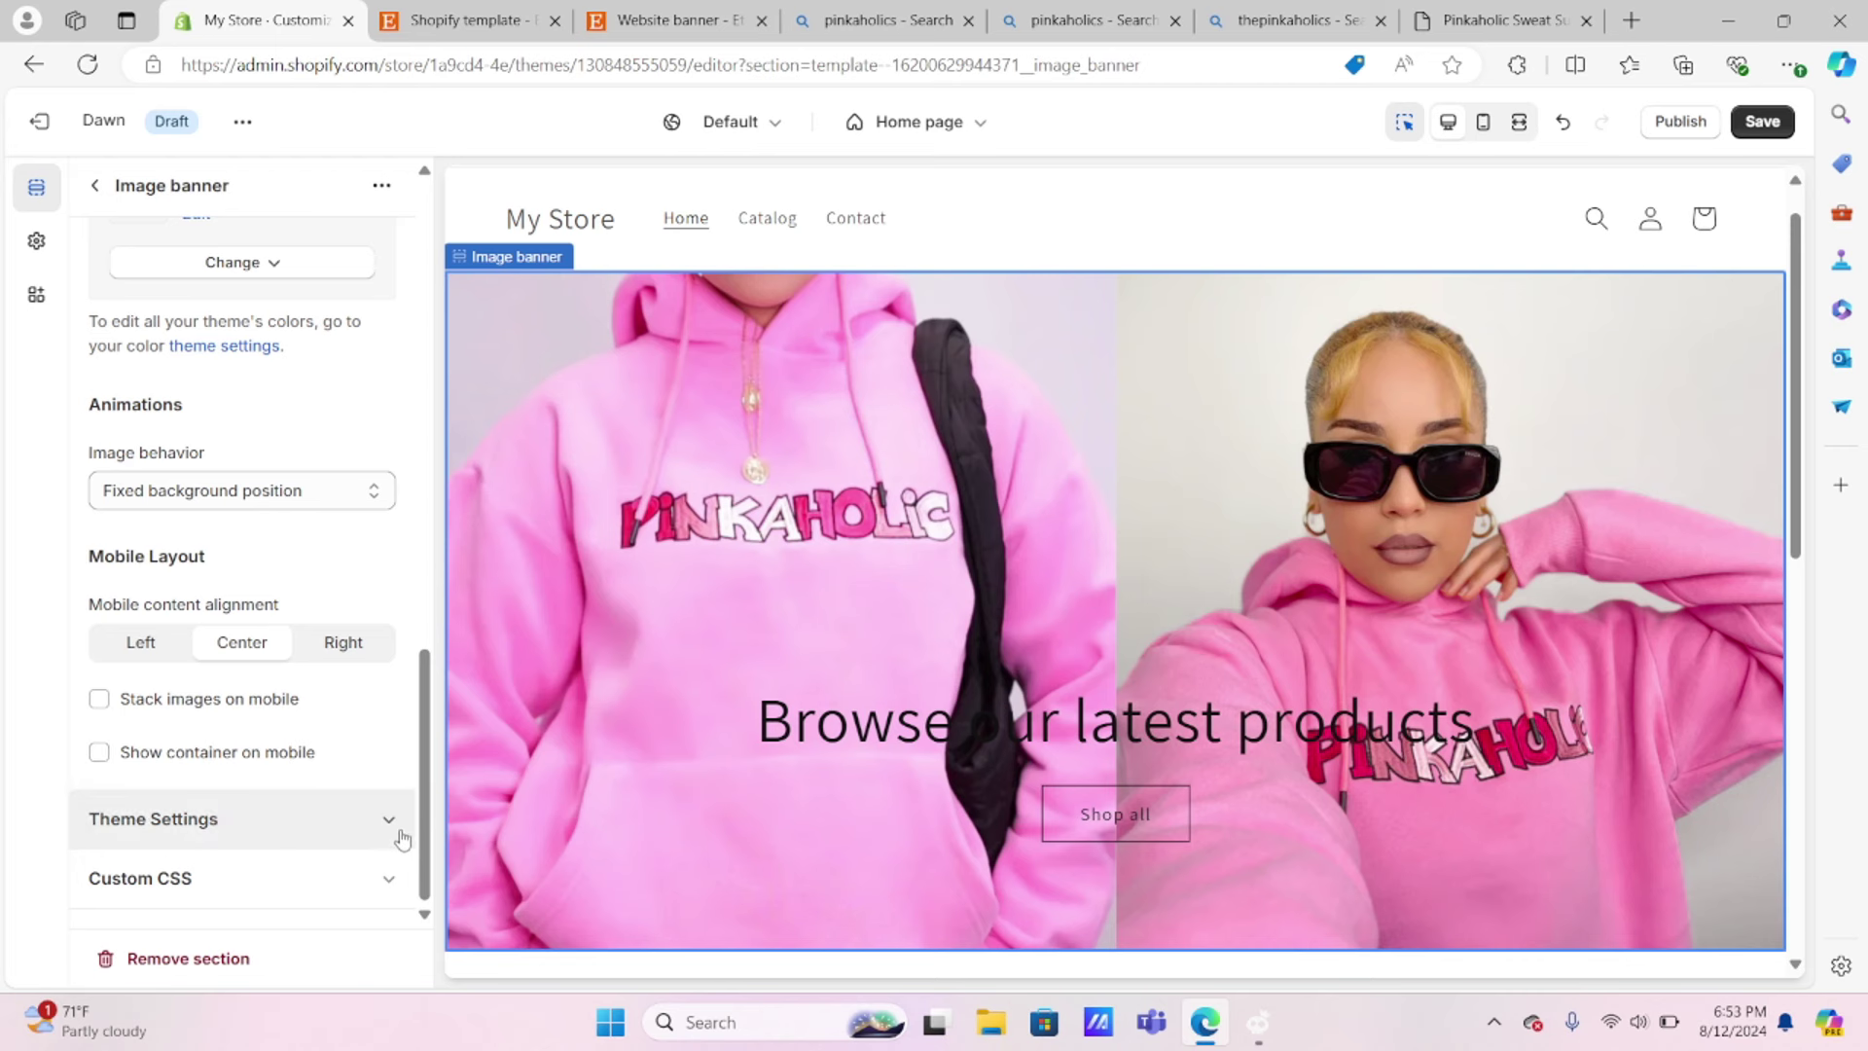
key("Escape")
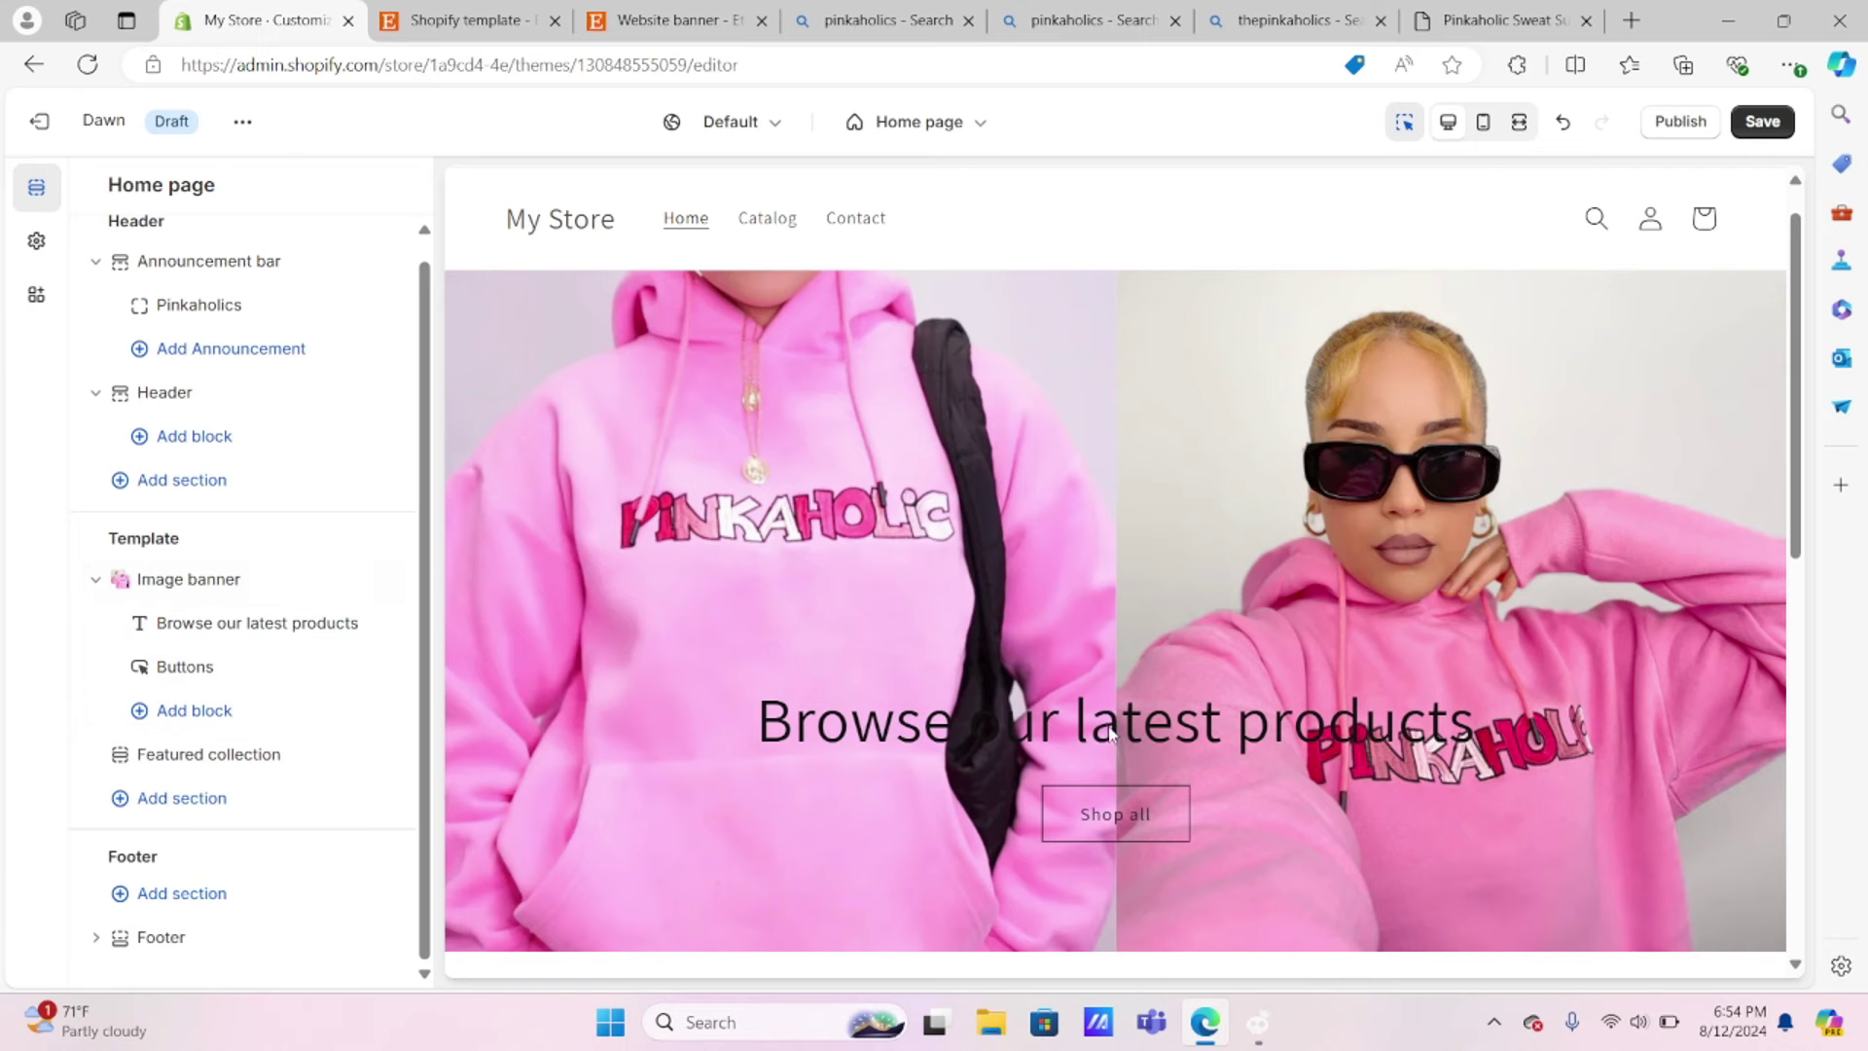
Step: Scroll the home page preview and select the Featured collection section
scroll(478, 634, "down", 5)
scroll(478, 634, "up", 6)
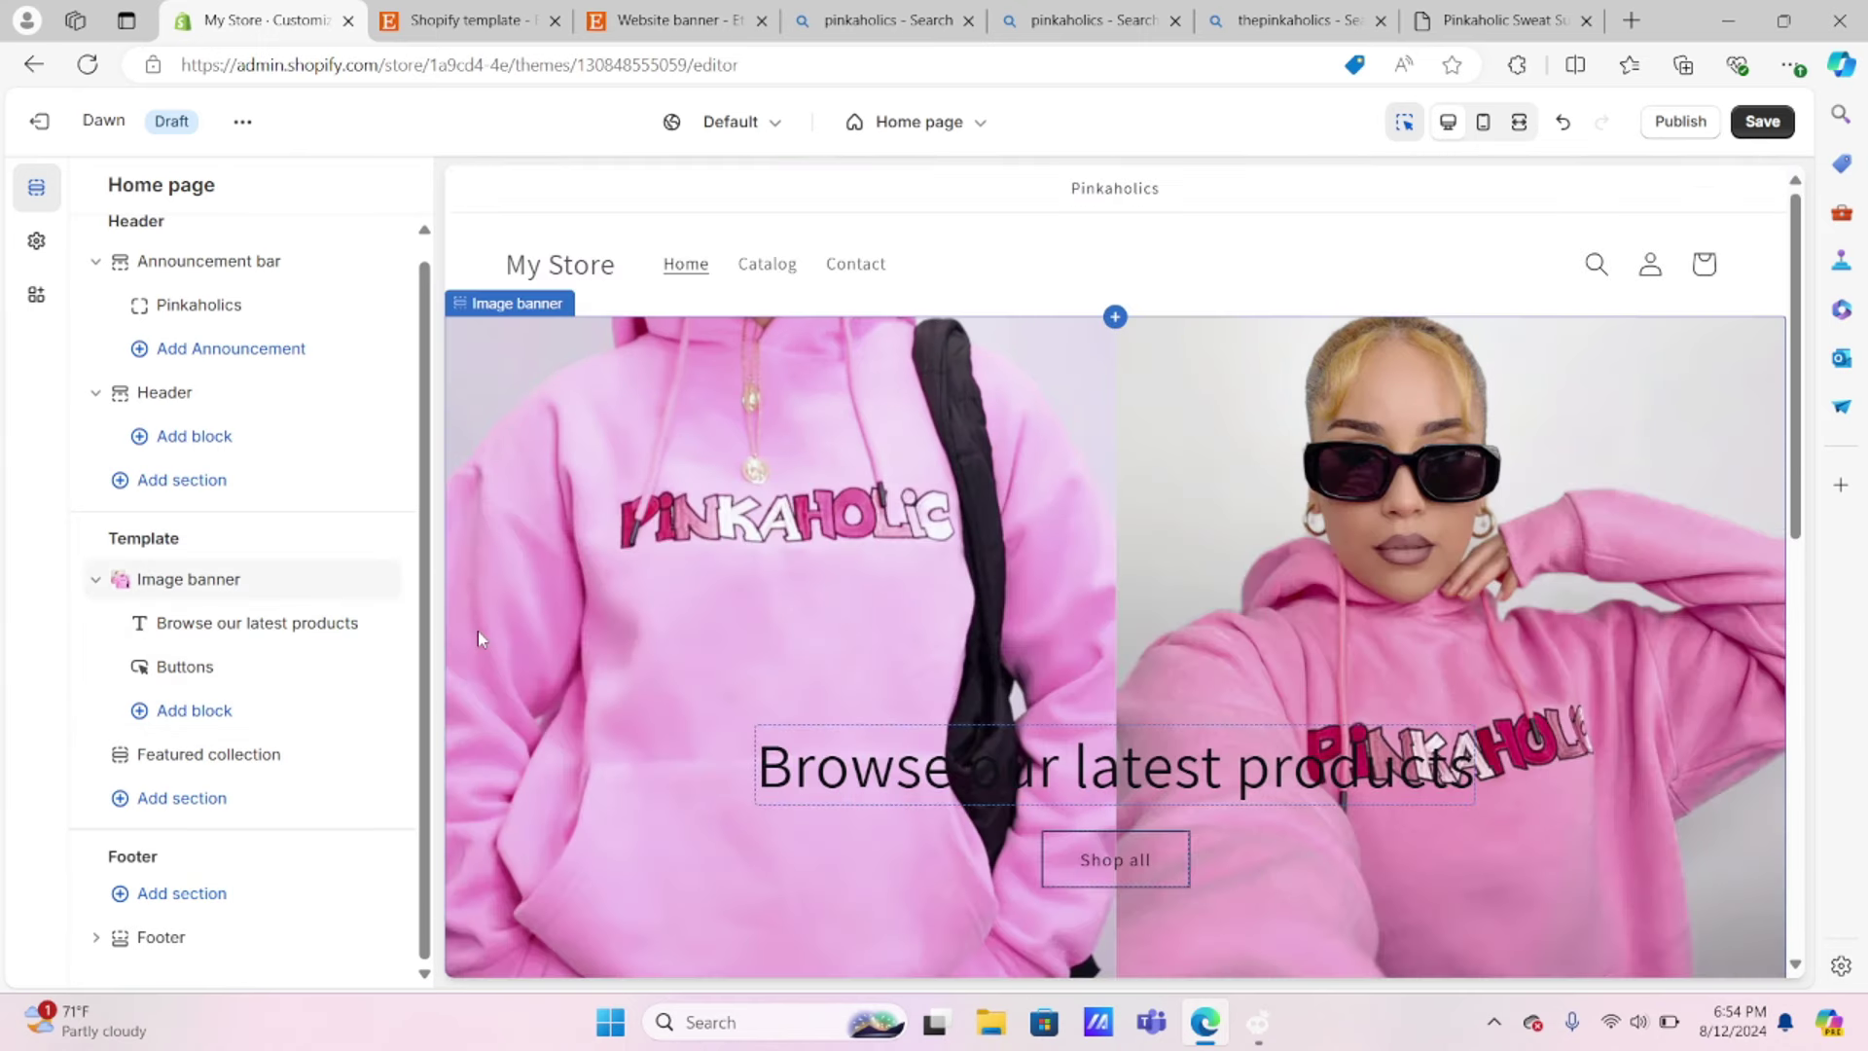
scroll(478, 633, "down", 5)
scroll(478, 633, "up", 4)
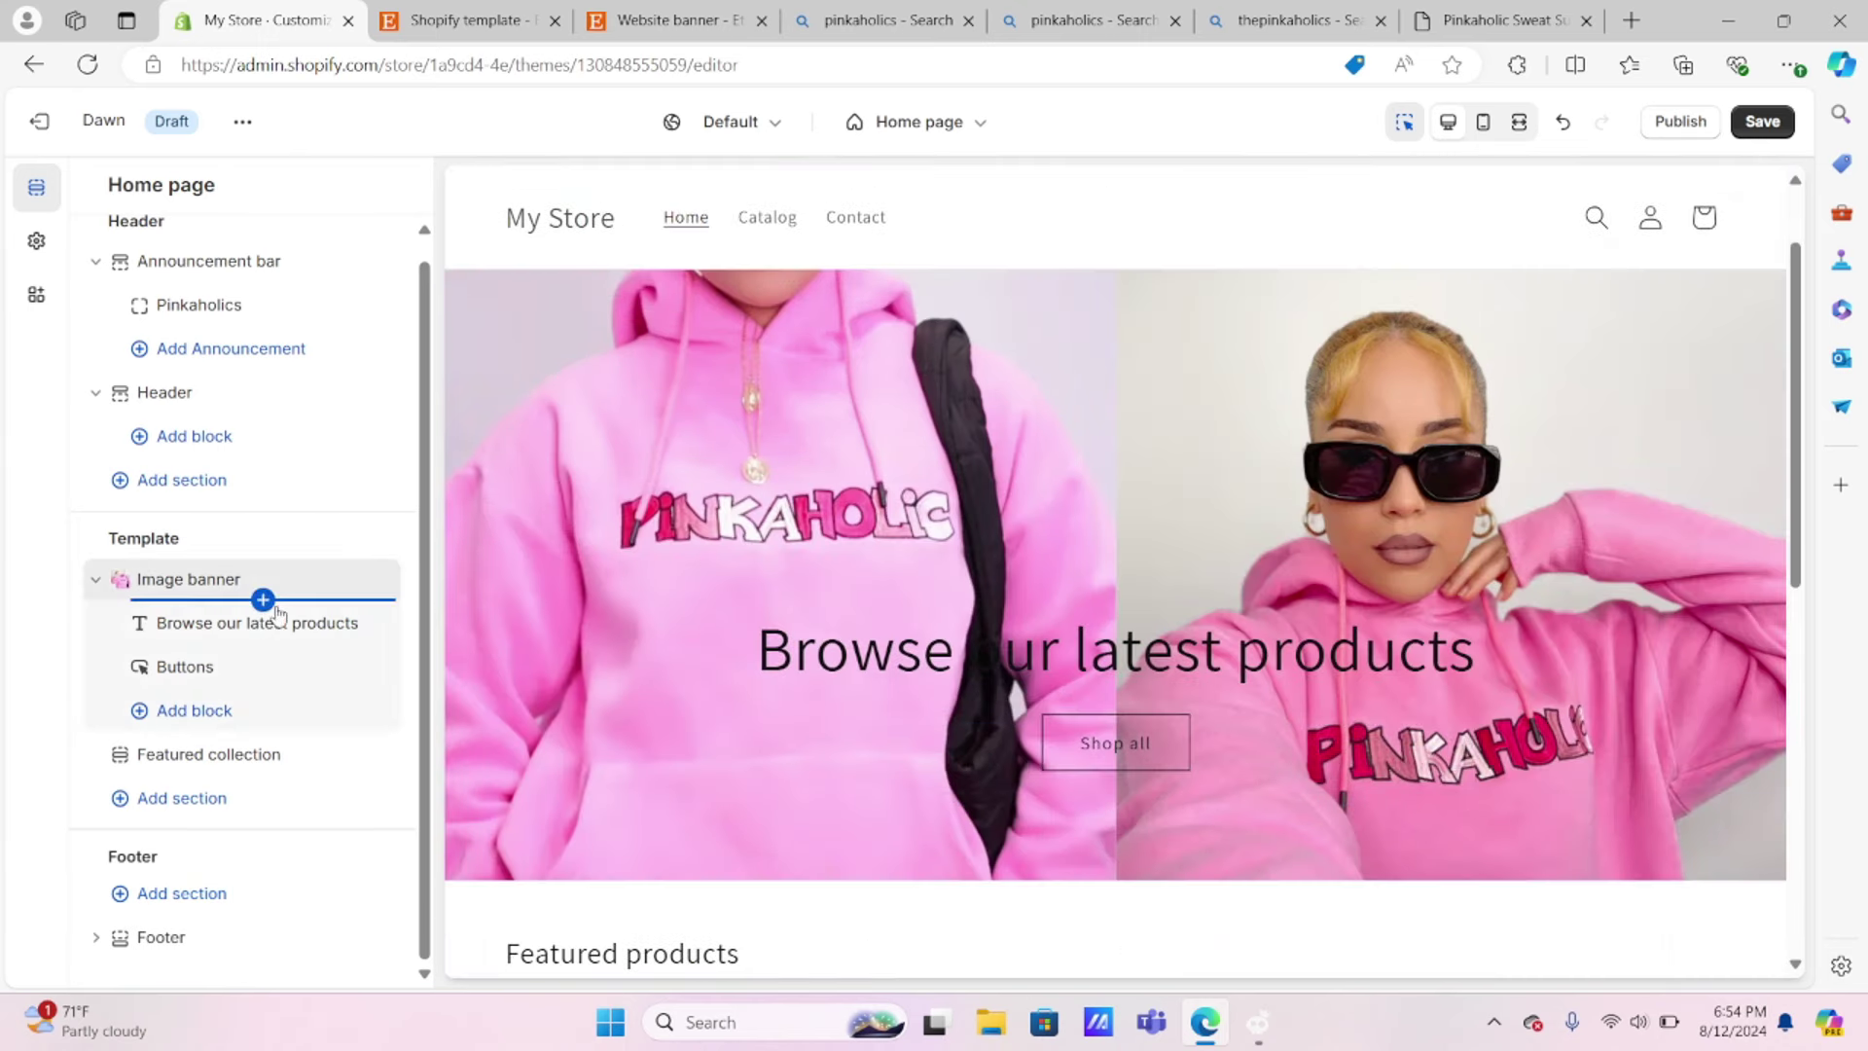
scroll(465, 720, "down", 5)
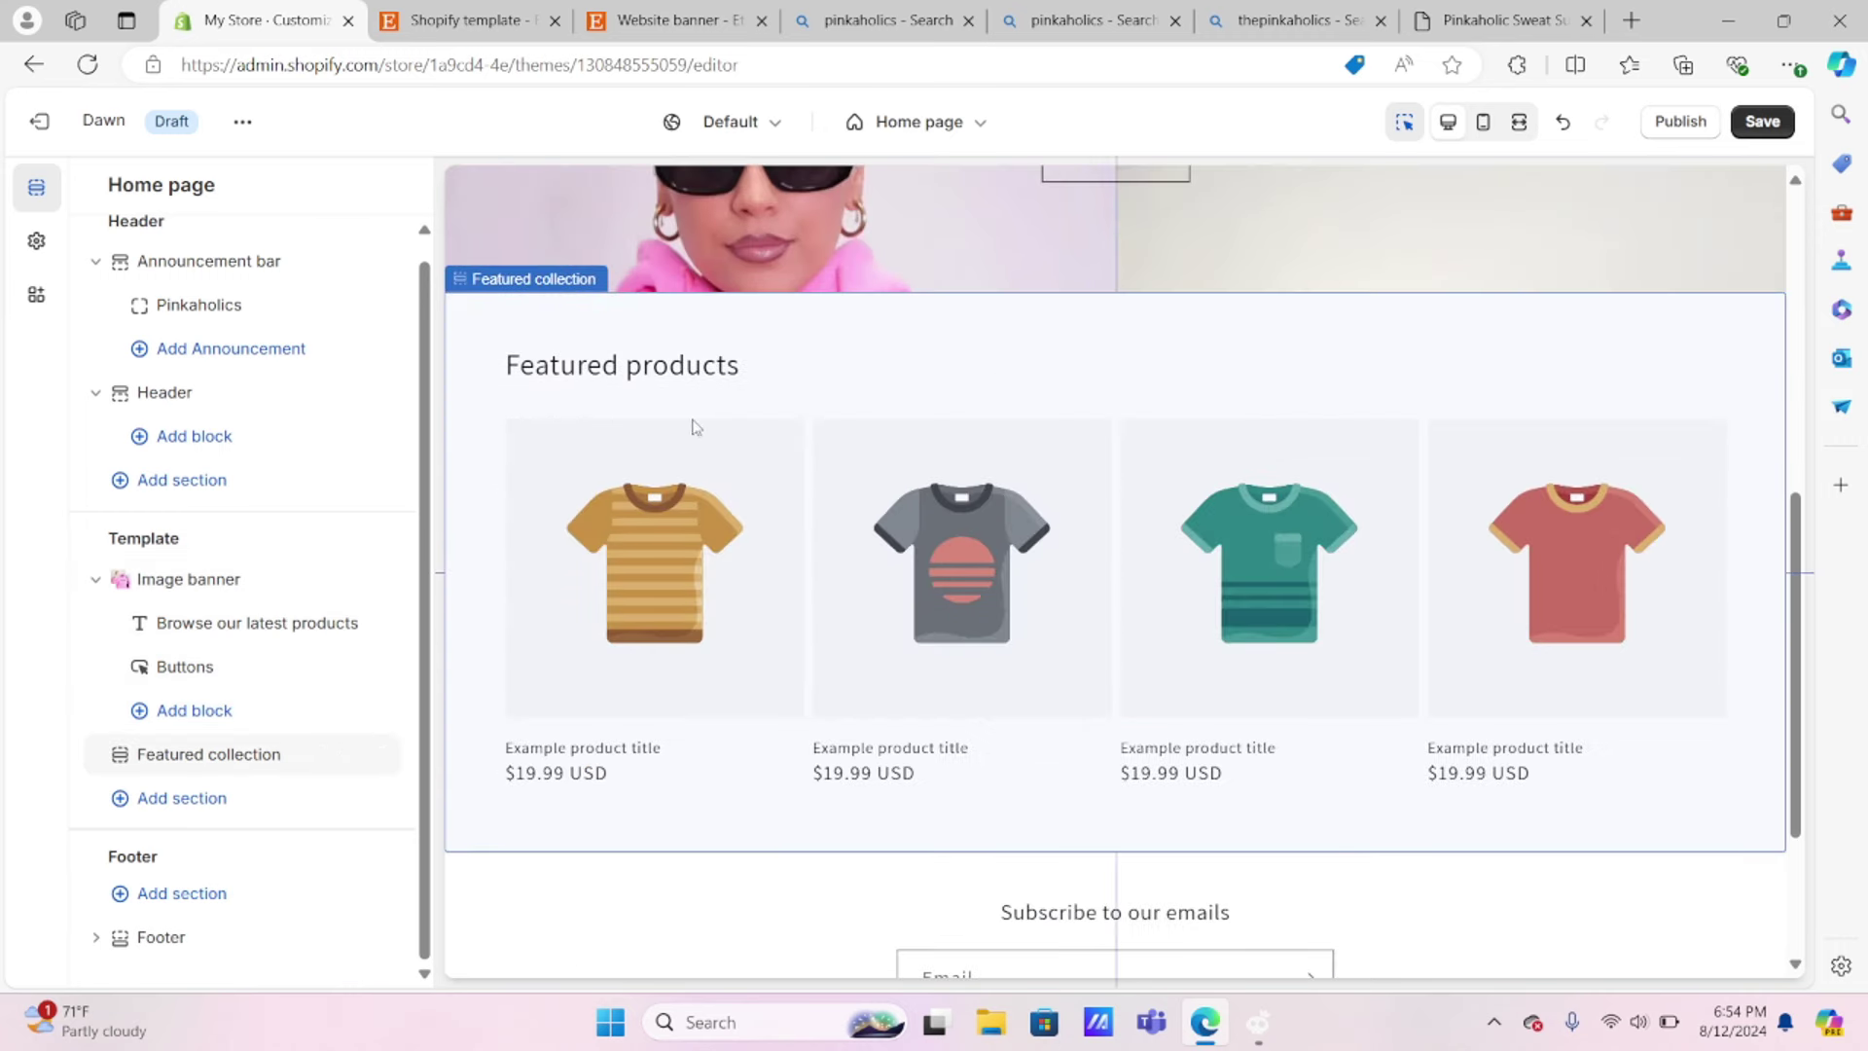
left_click(1002, 369)
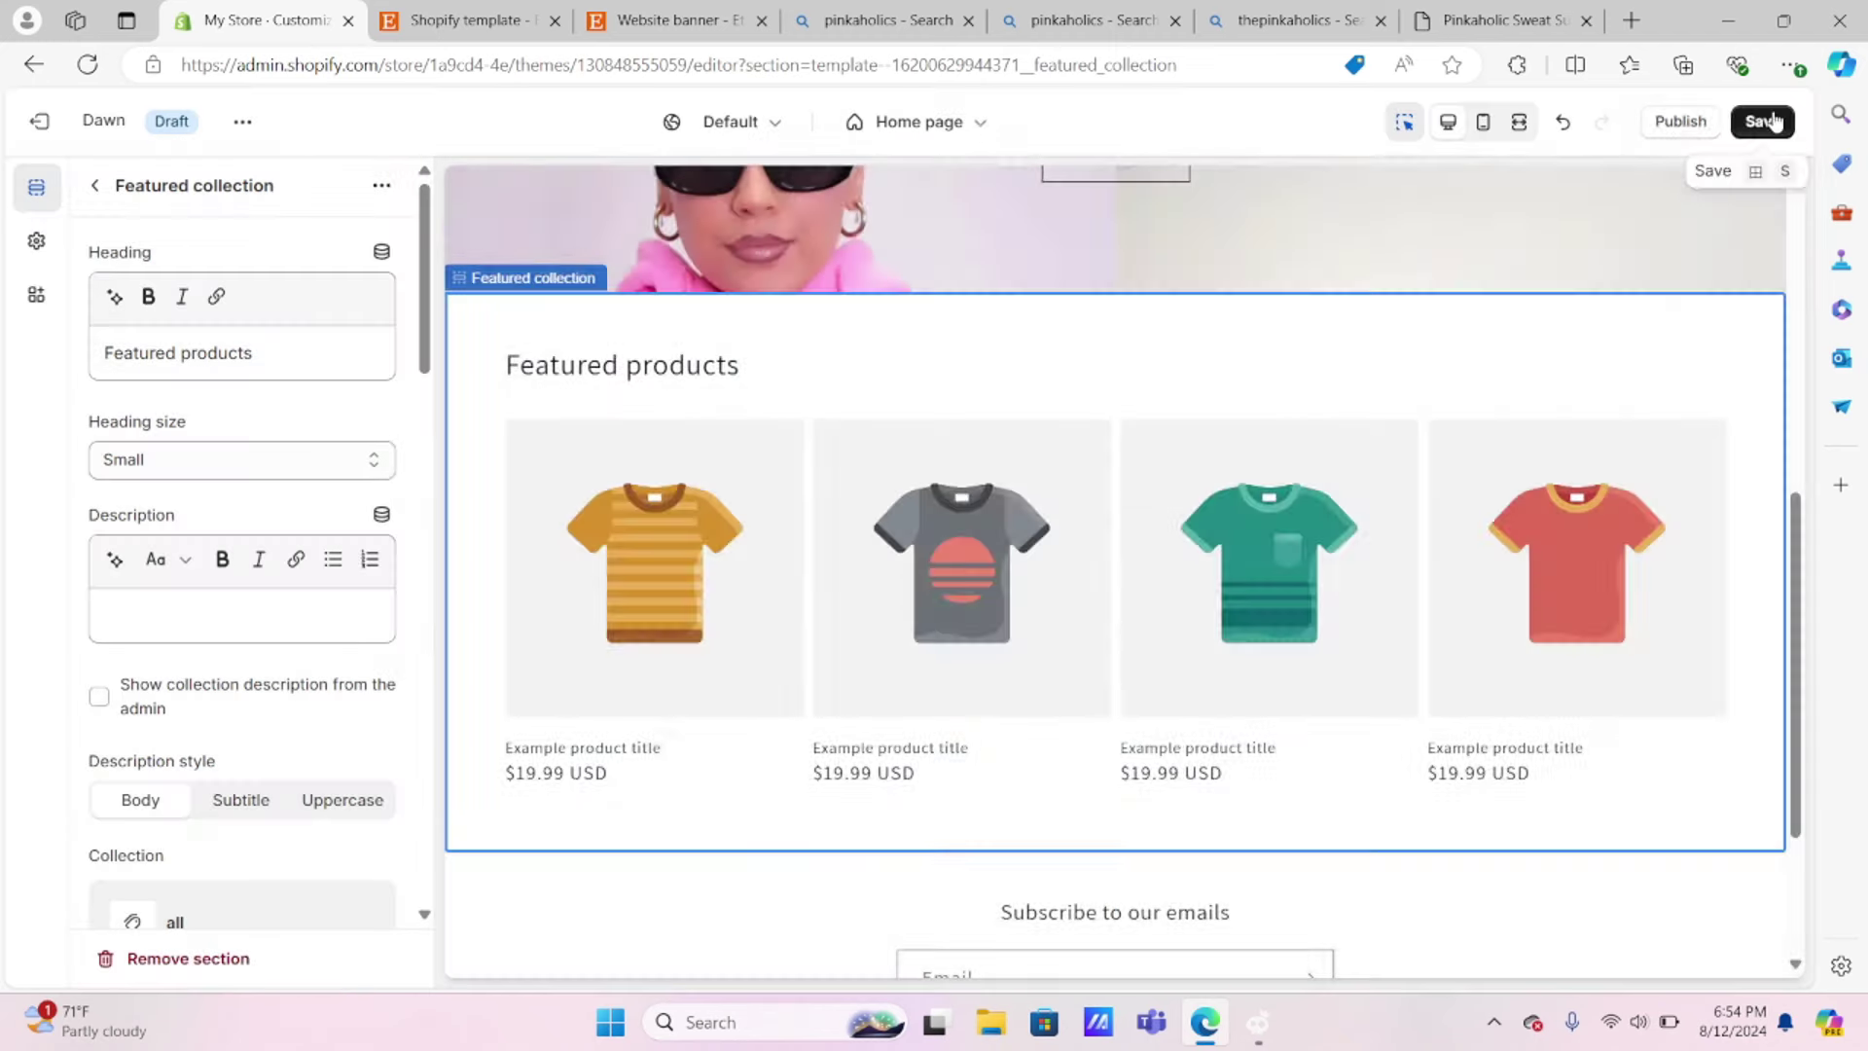
Step: Save the theme, exit the editor, and go to the Products page
left_click(1764, 121)
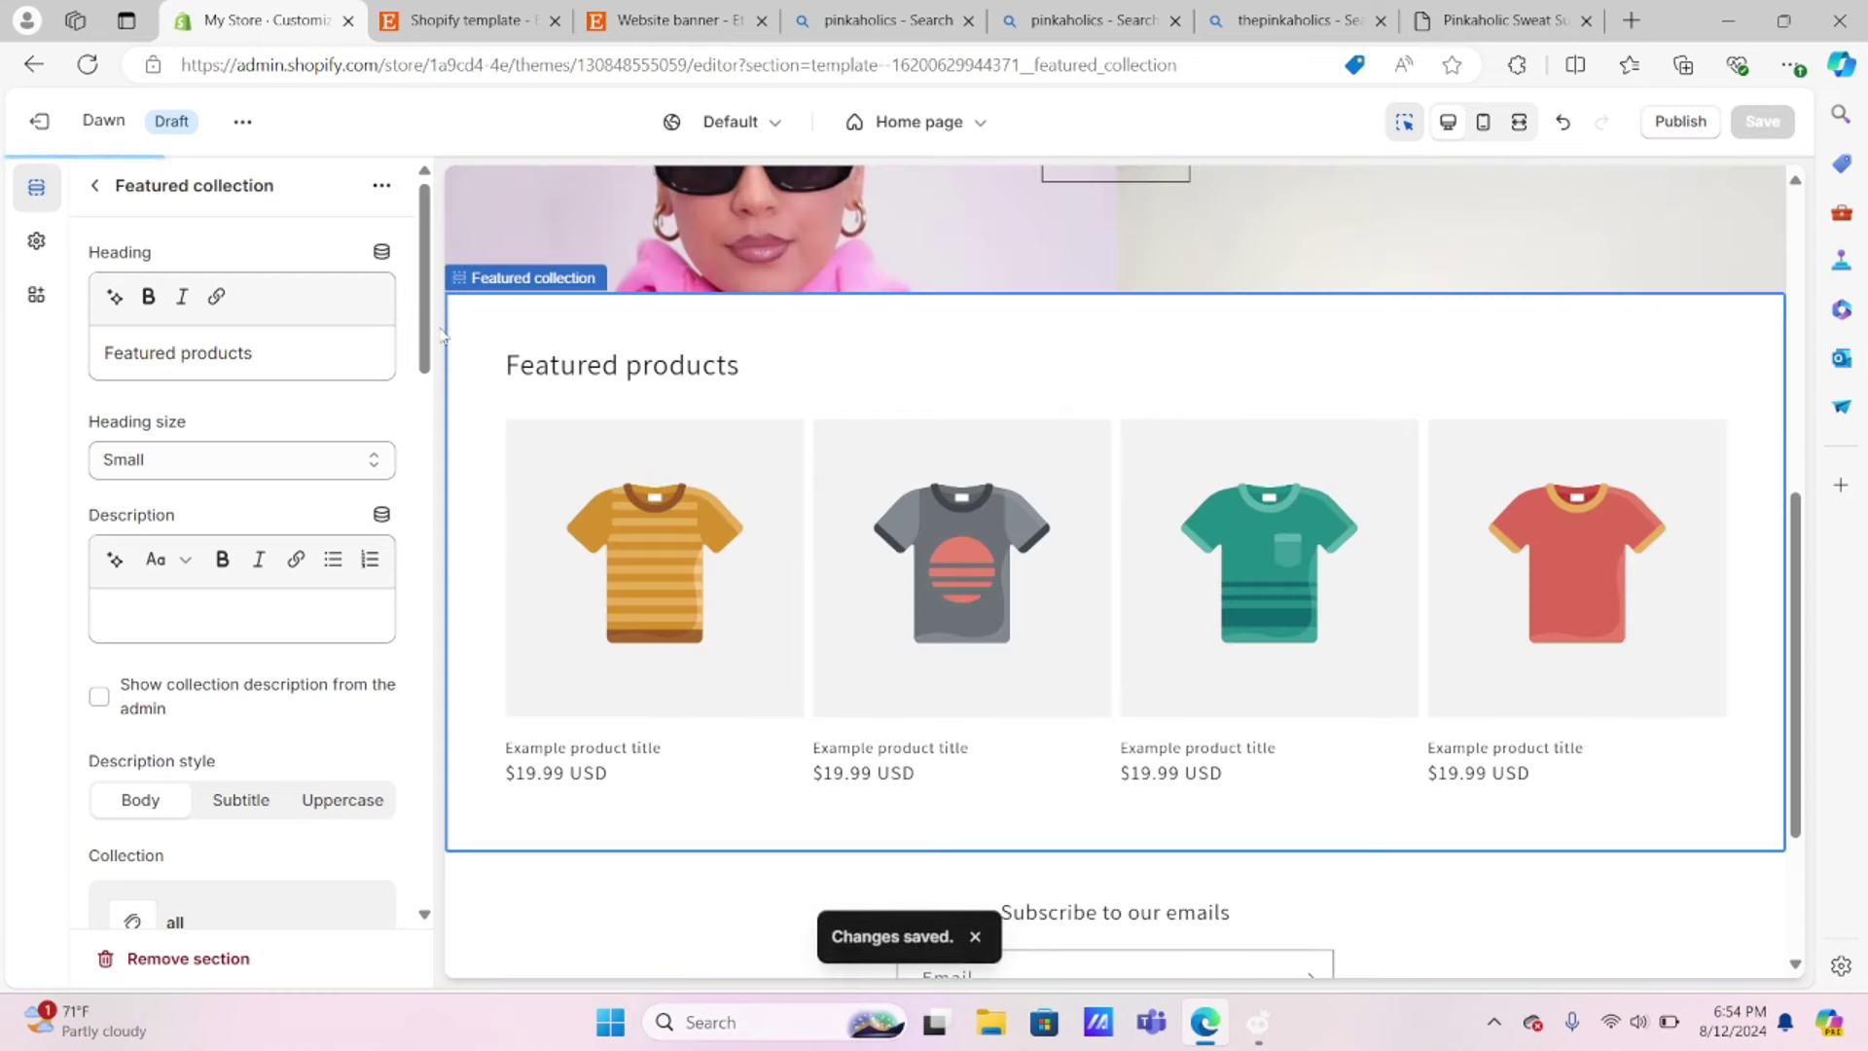
left_click(38, 120)
left_click(93, 261)
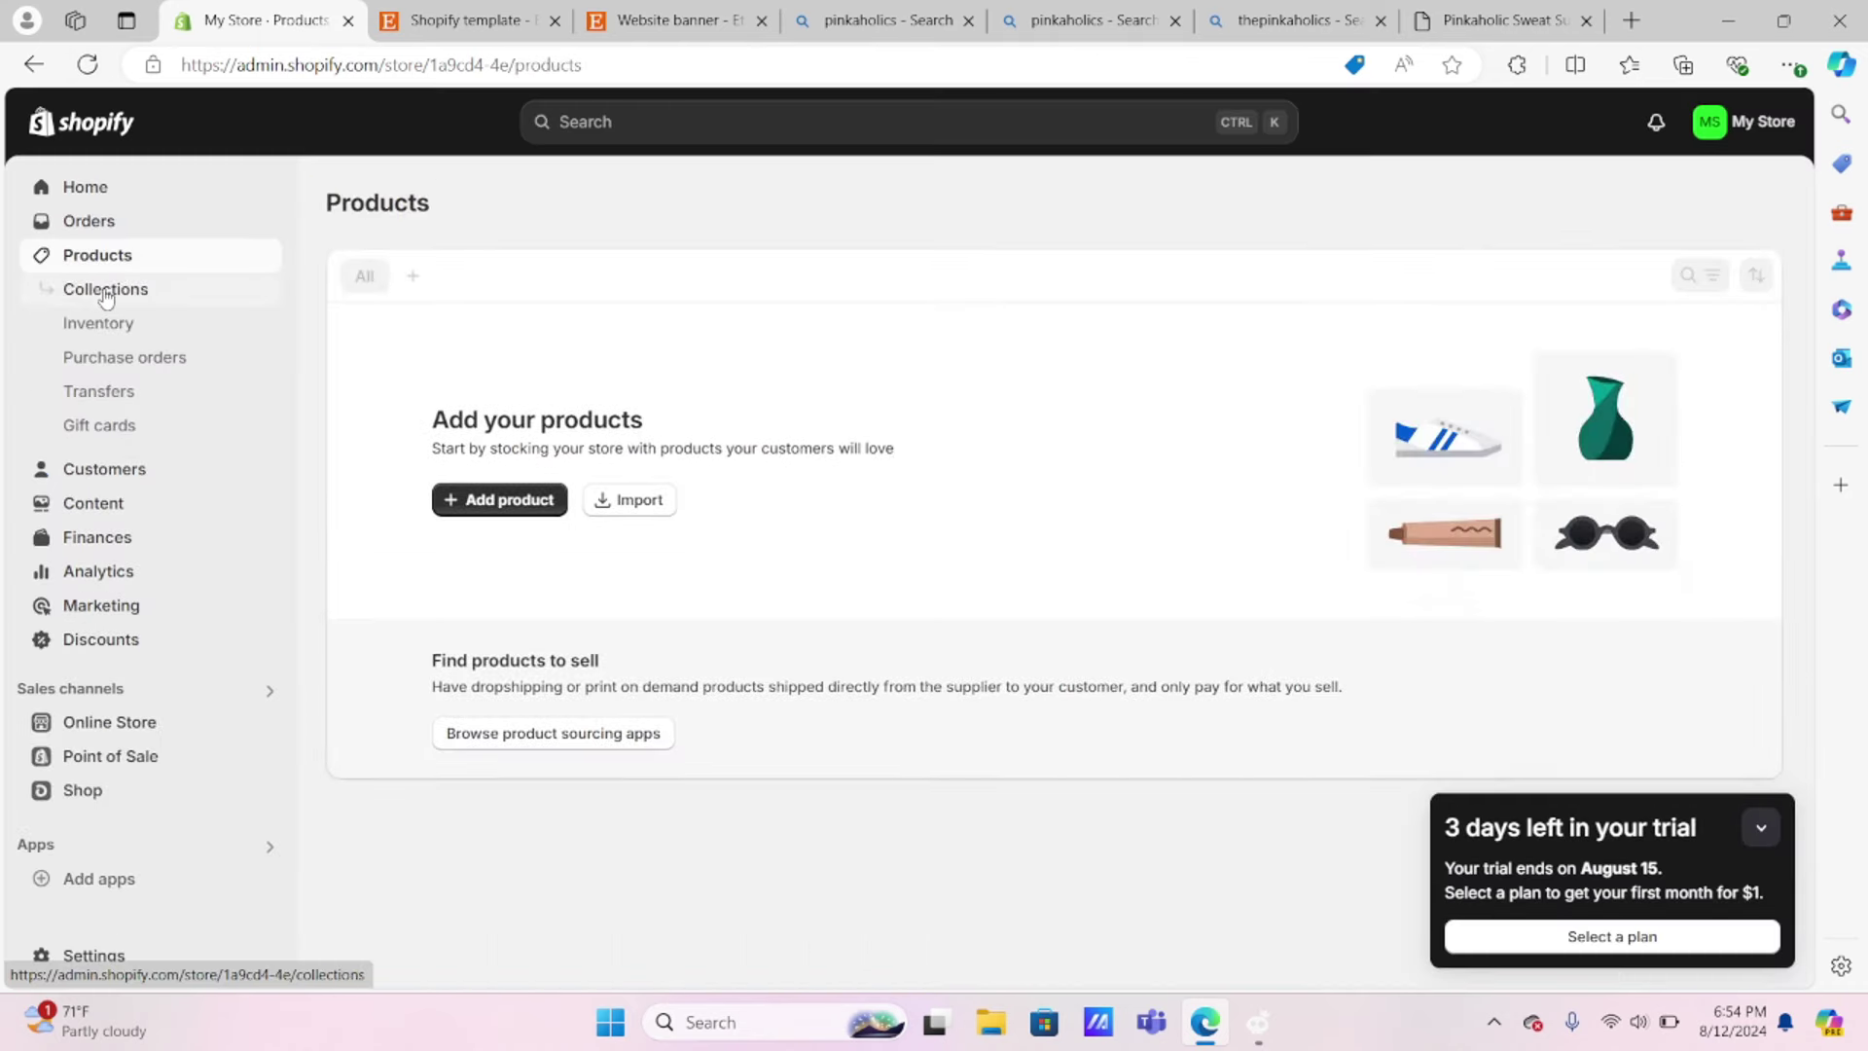
Step: Create the 'Best Sellers' and 'Sale' collections
left_click(106, 292)
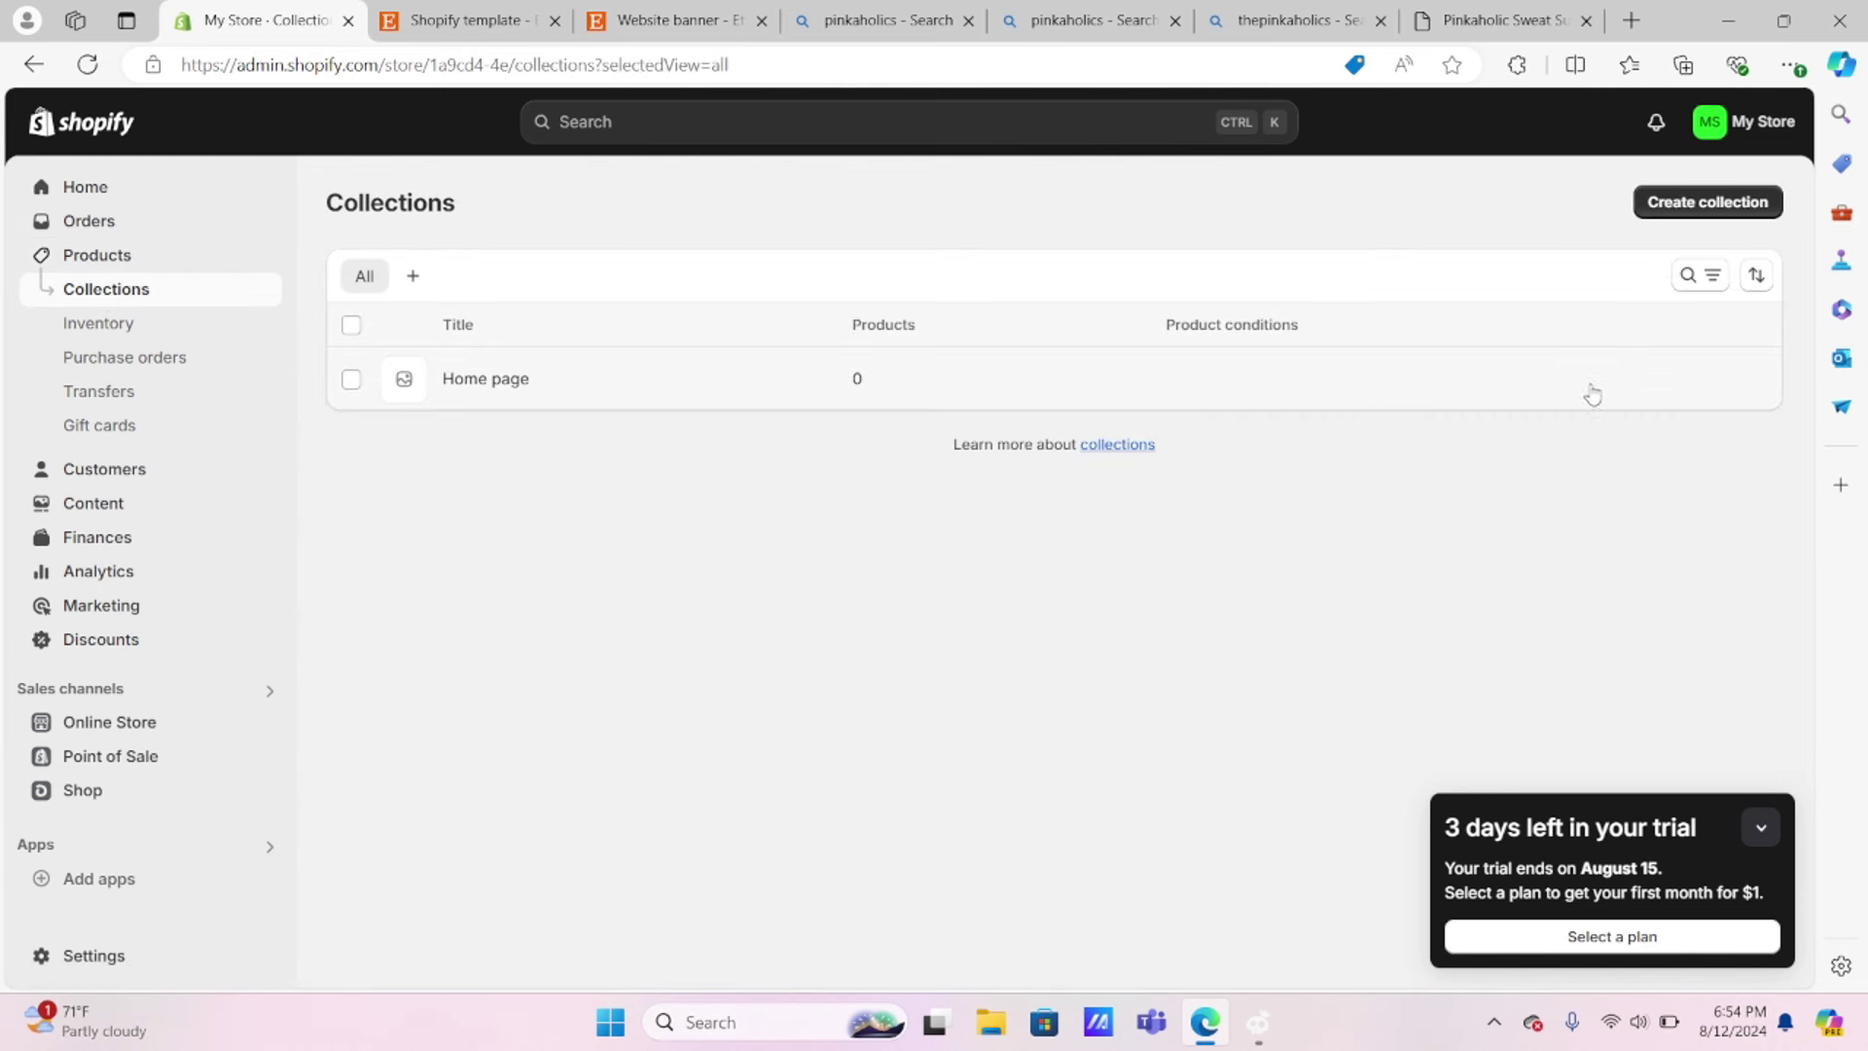
left_click(1673, 216)
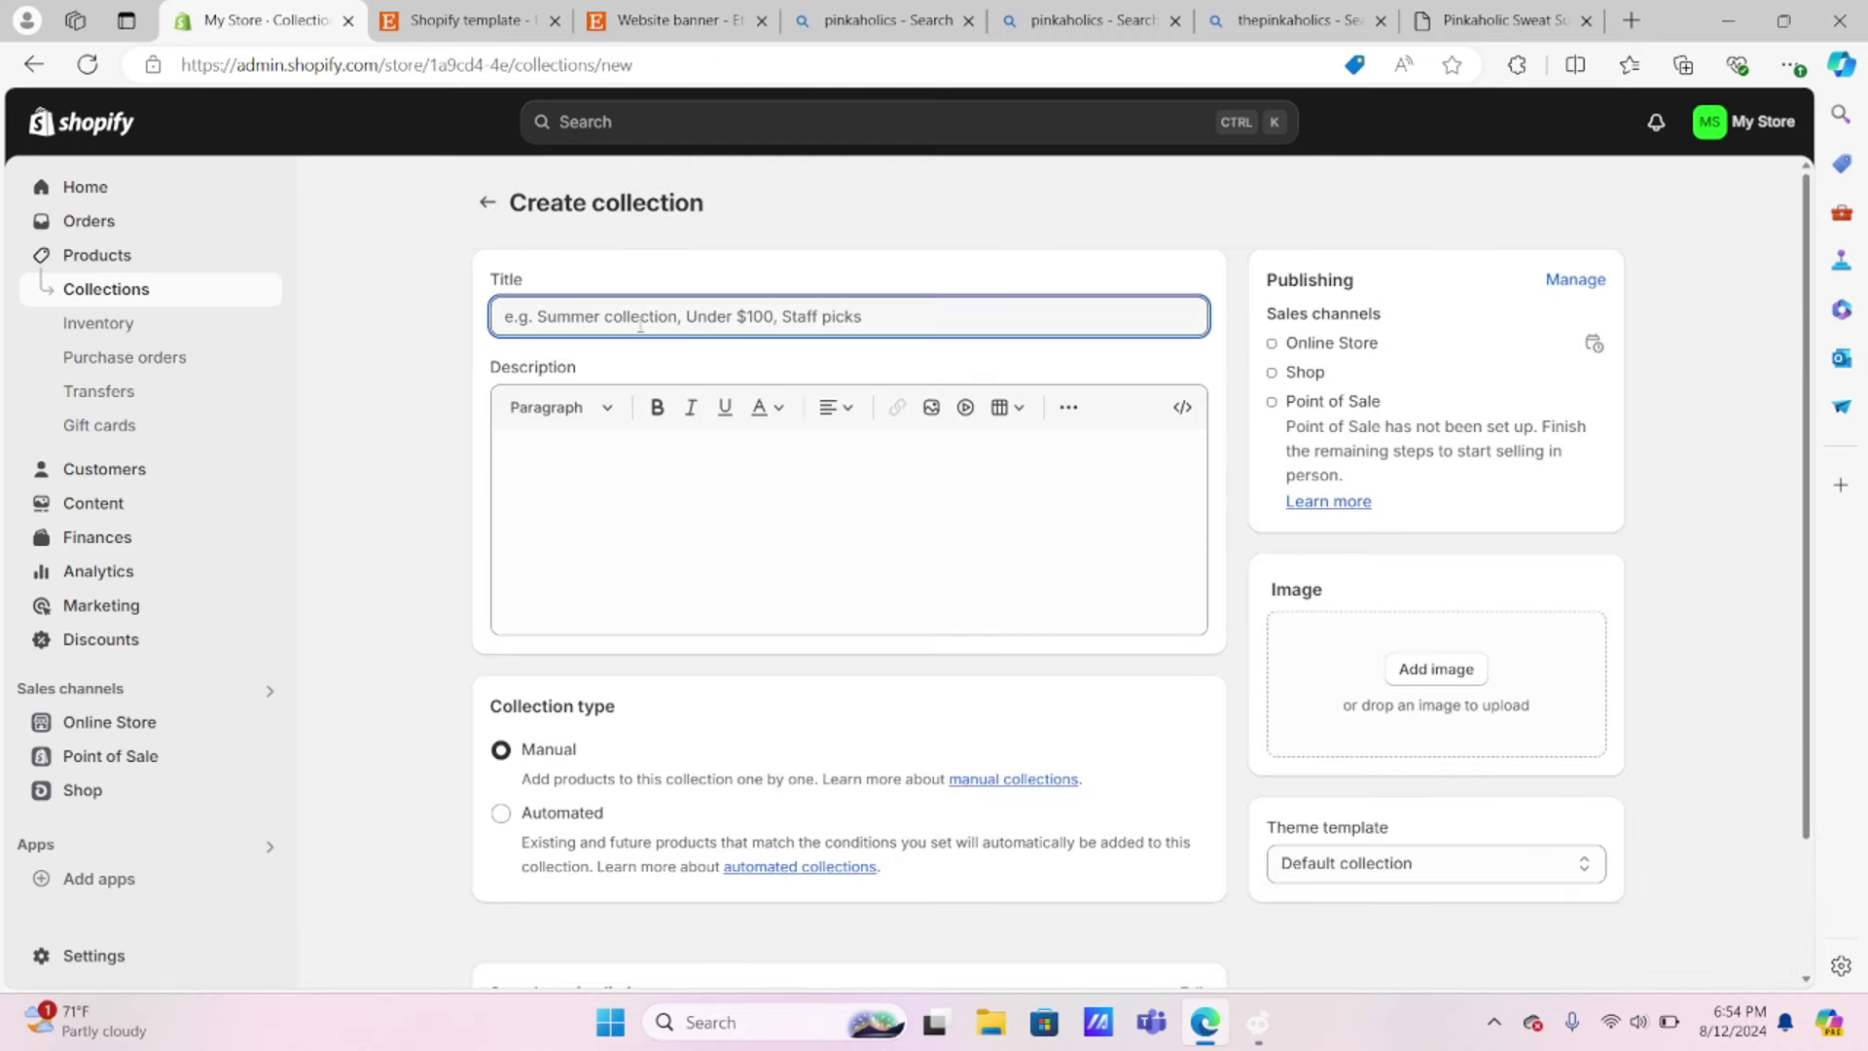
type("Best ")
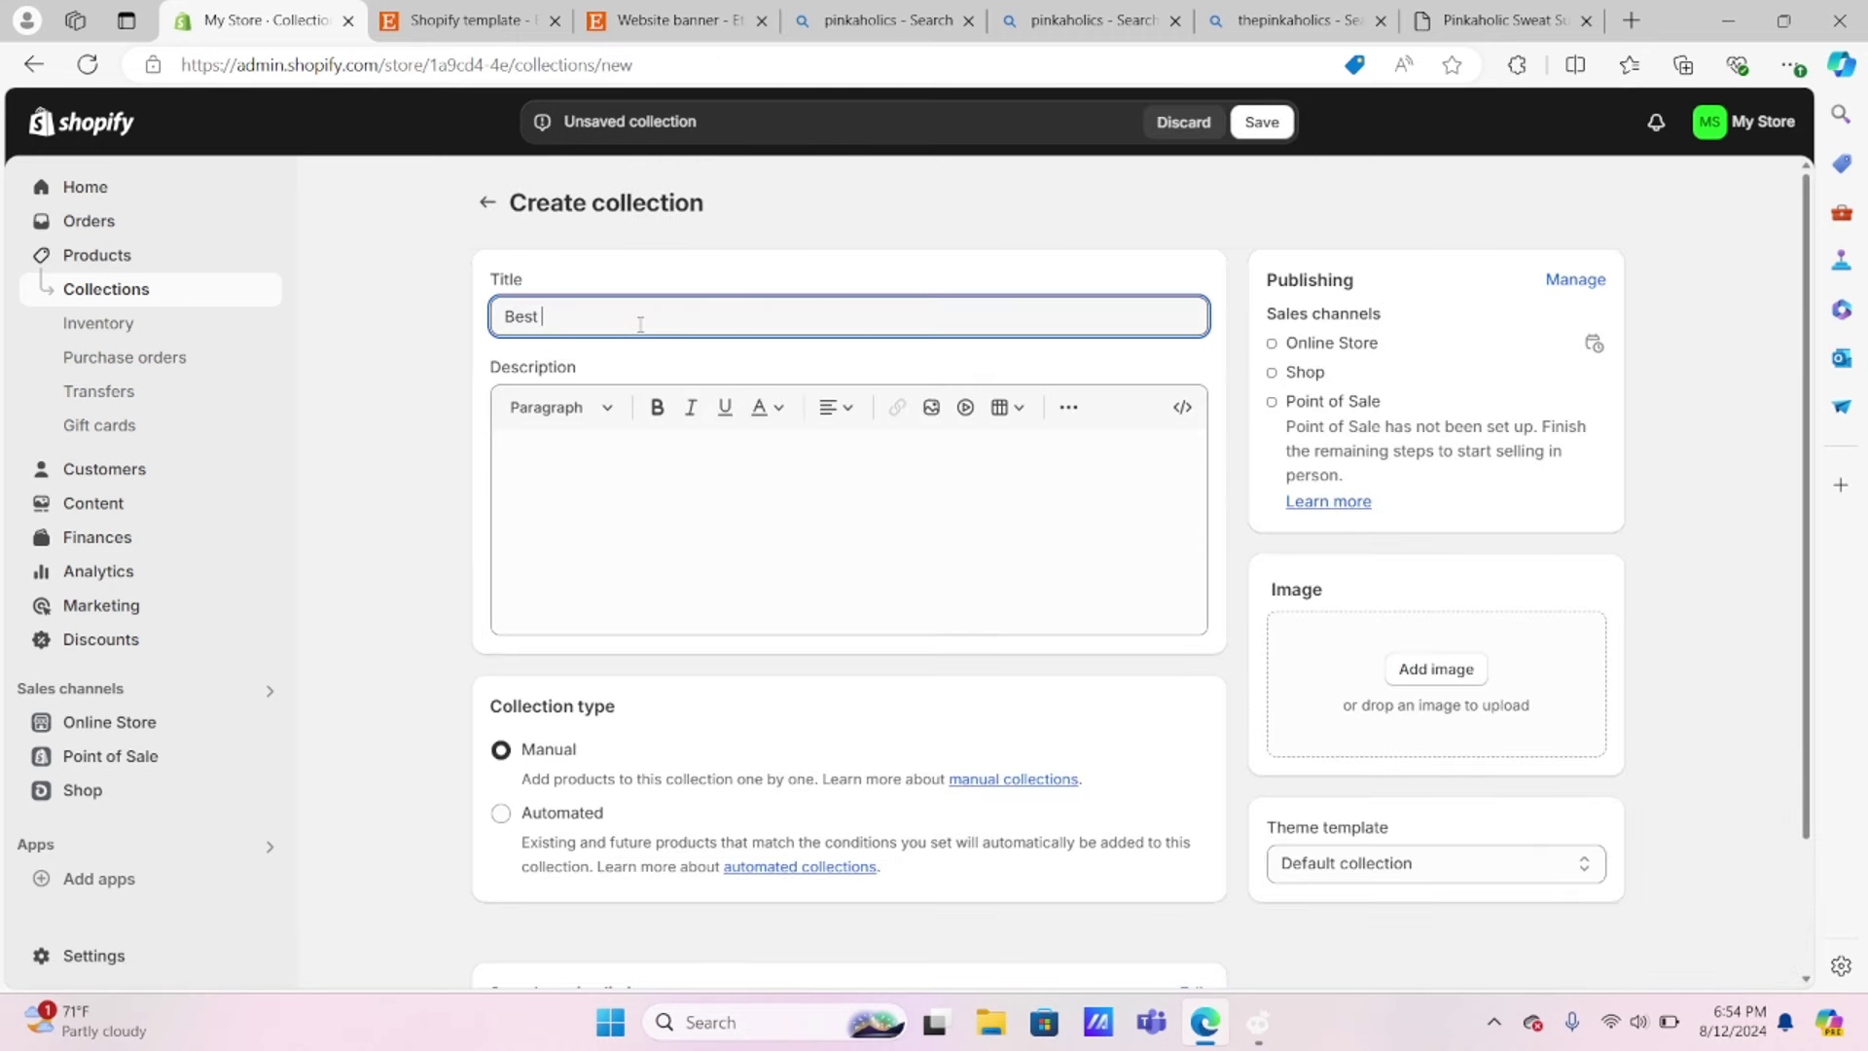
type("Sellers")
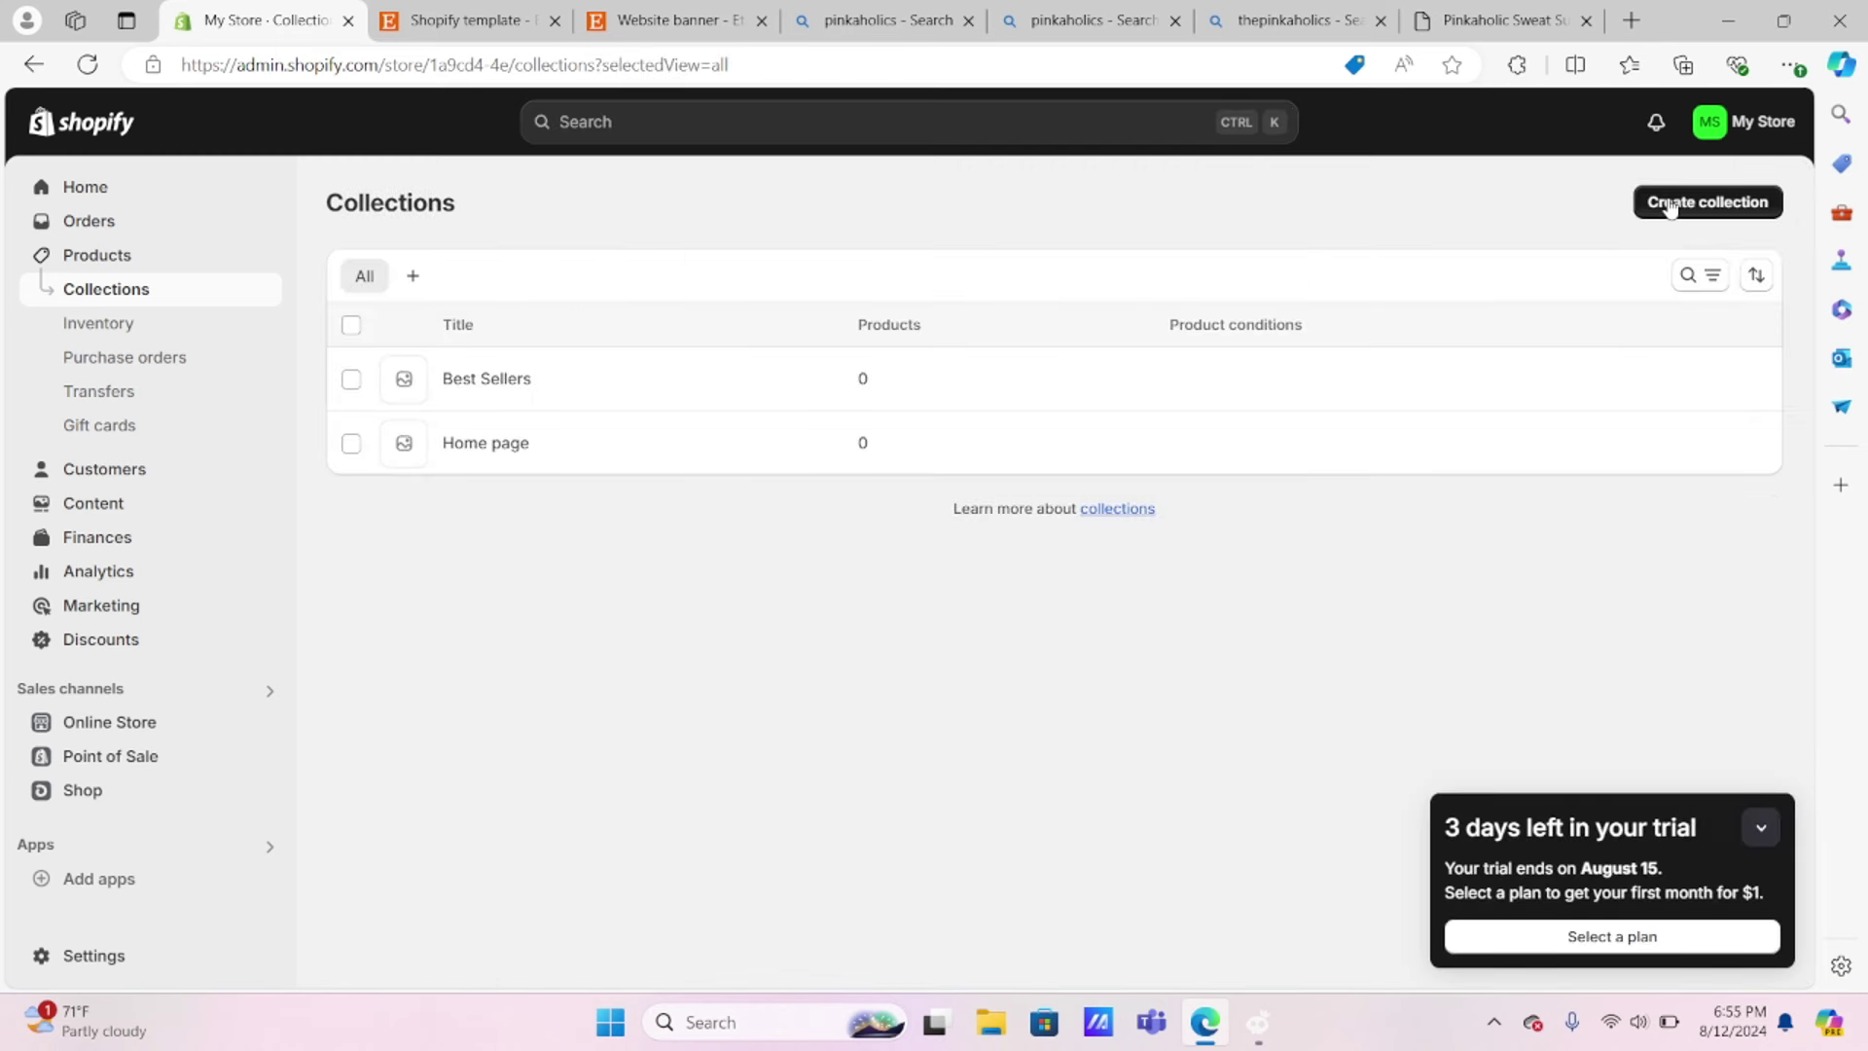
left_click(1694, 203)
left_click(569, 309)
type("Sale")
key("ctrl+s")
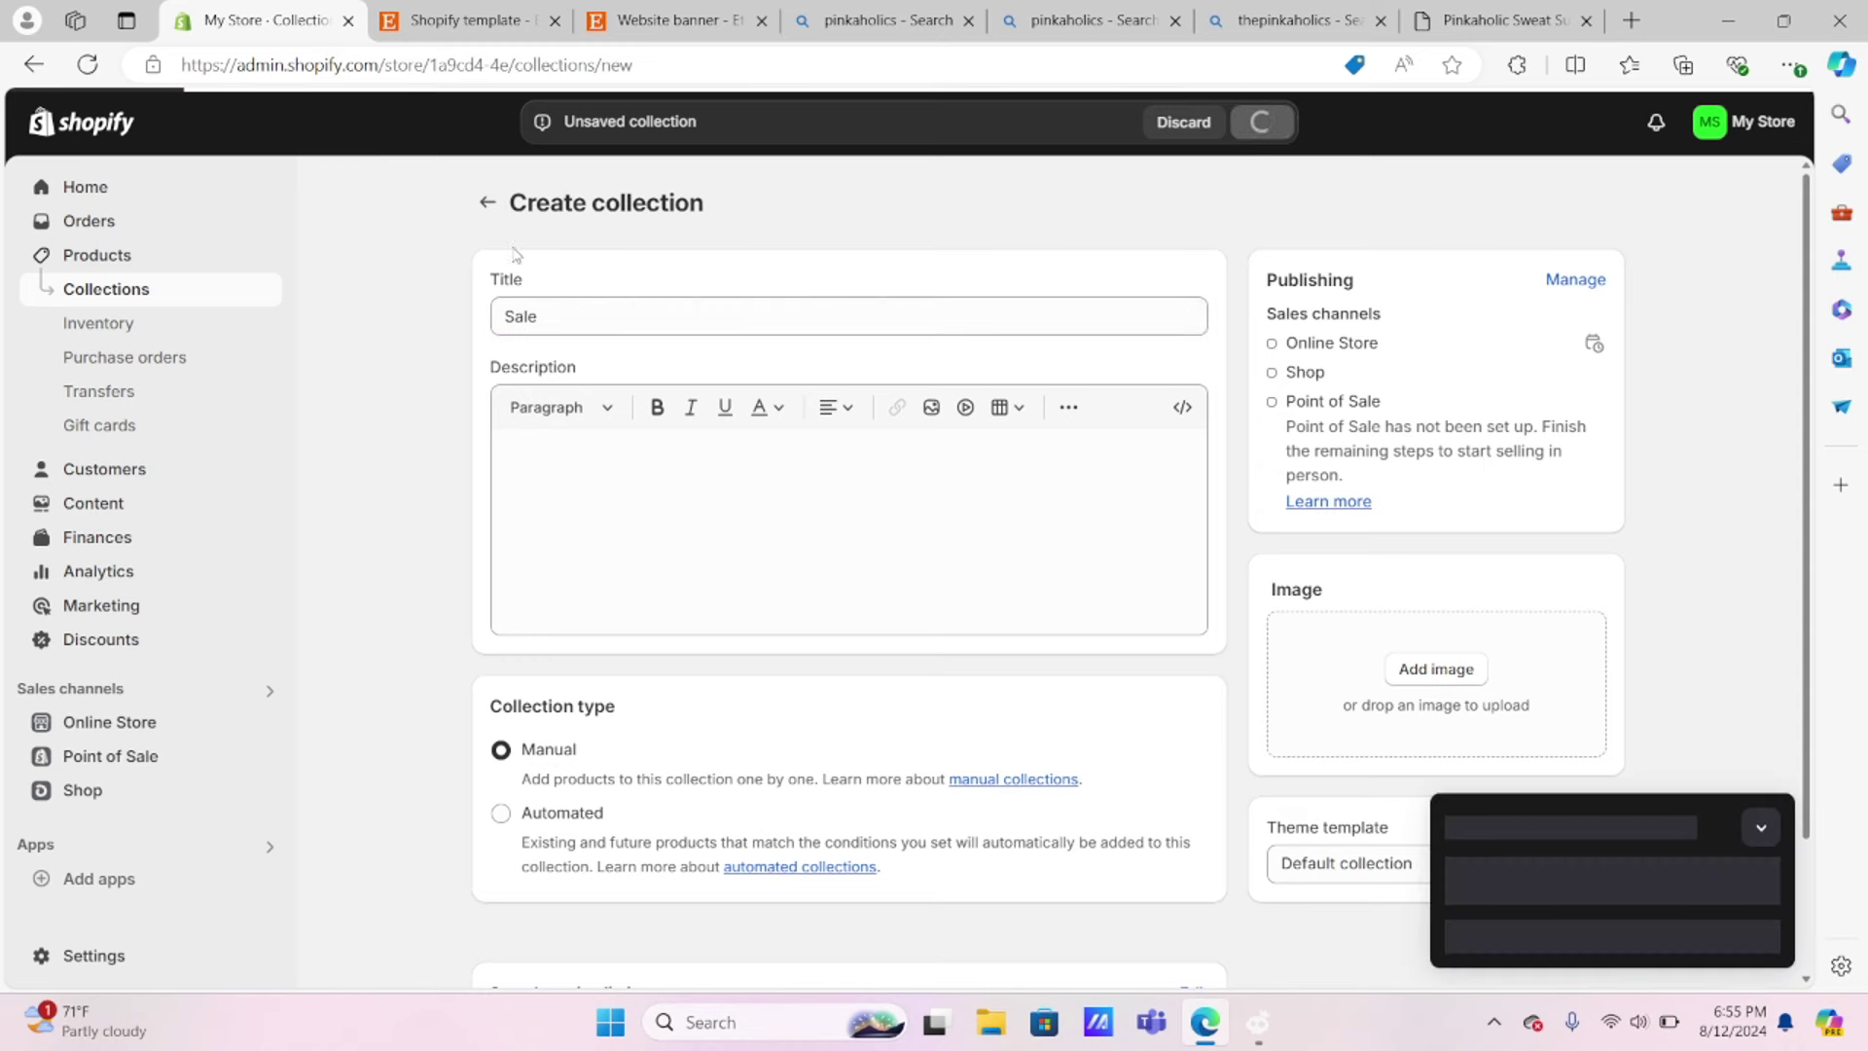
Step: Start a new collection and enter the title 'Most Wanted'
left_click(489, 204)
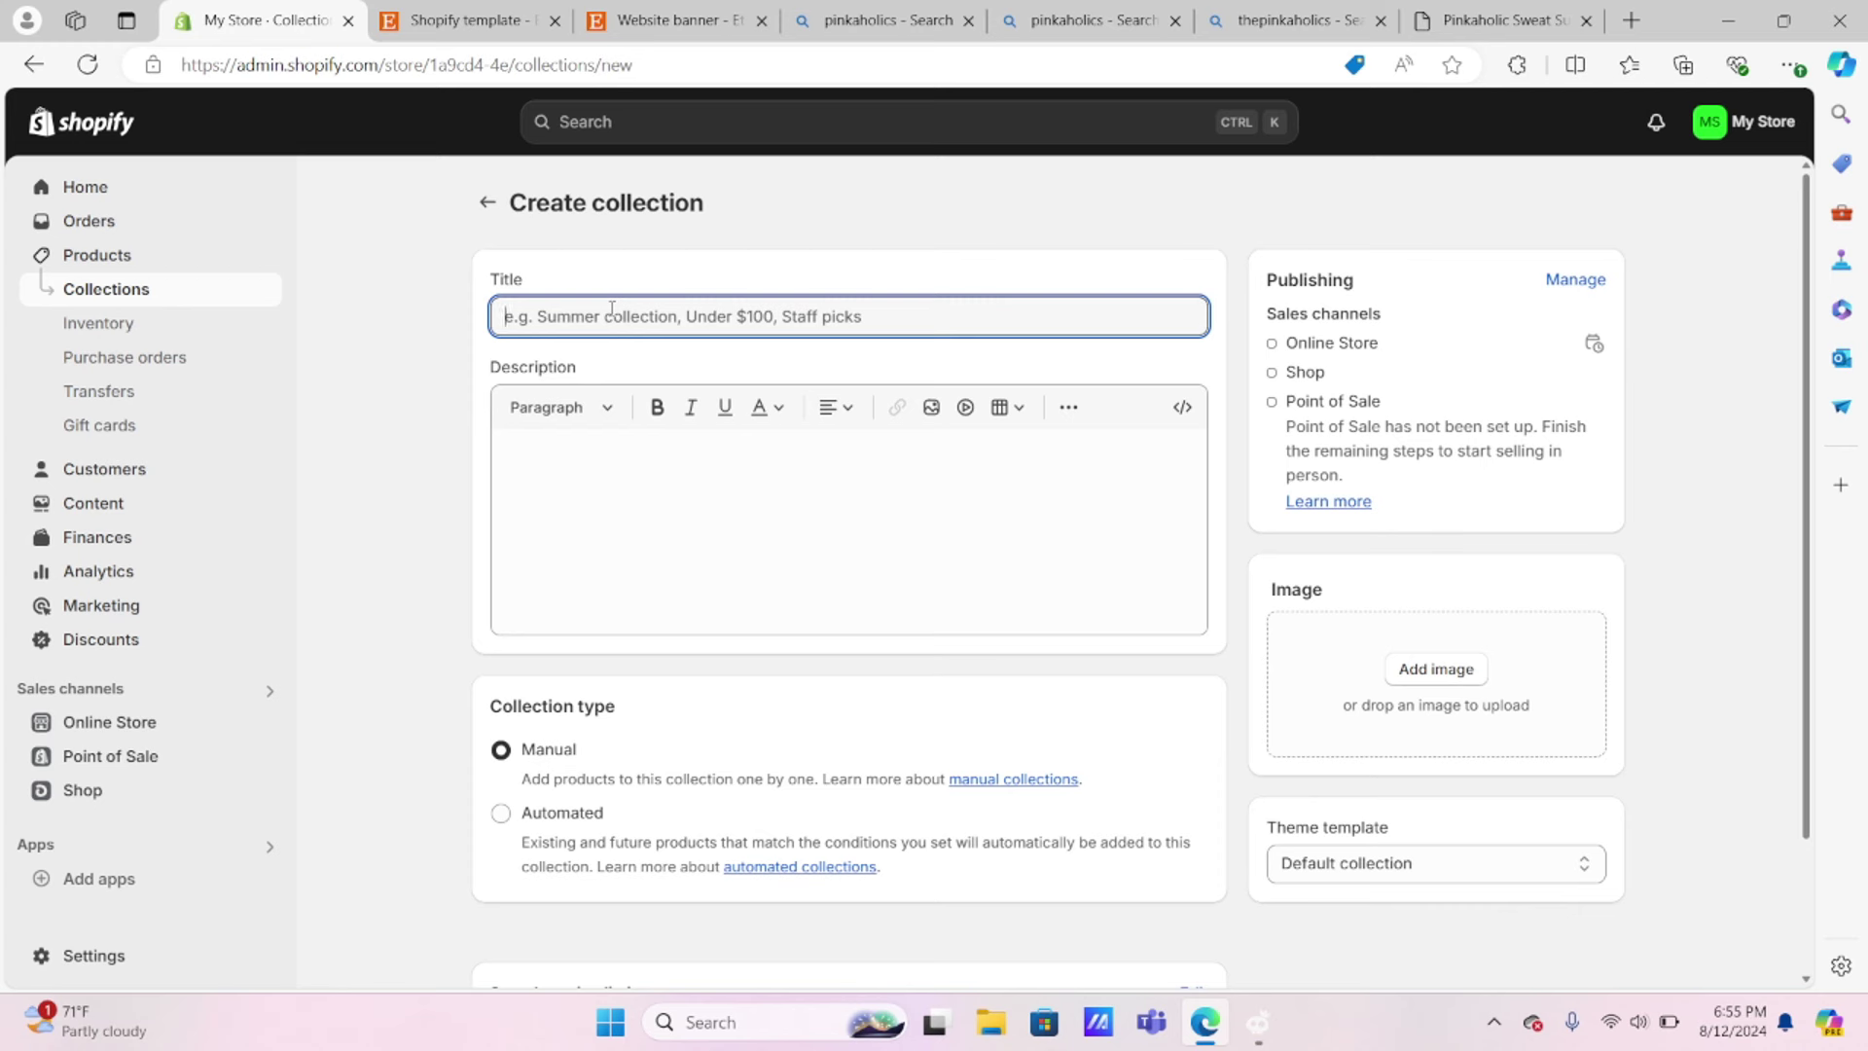
type("Most Wa")
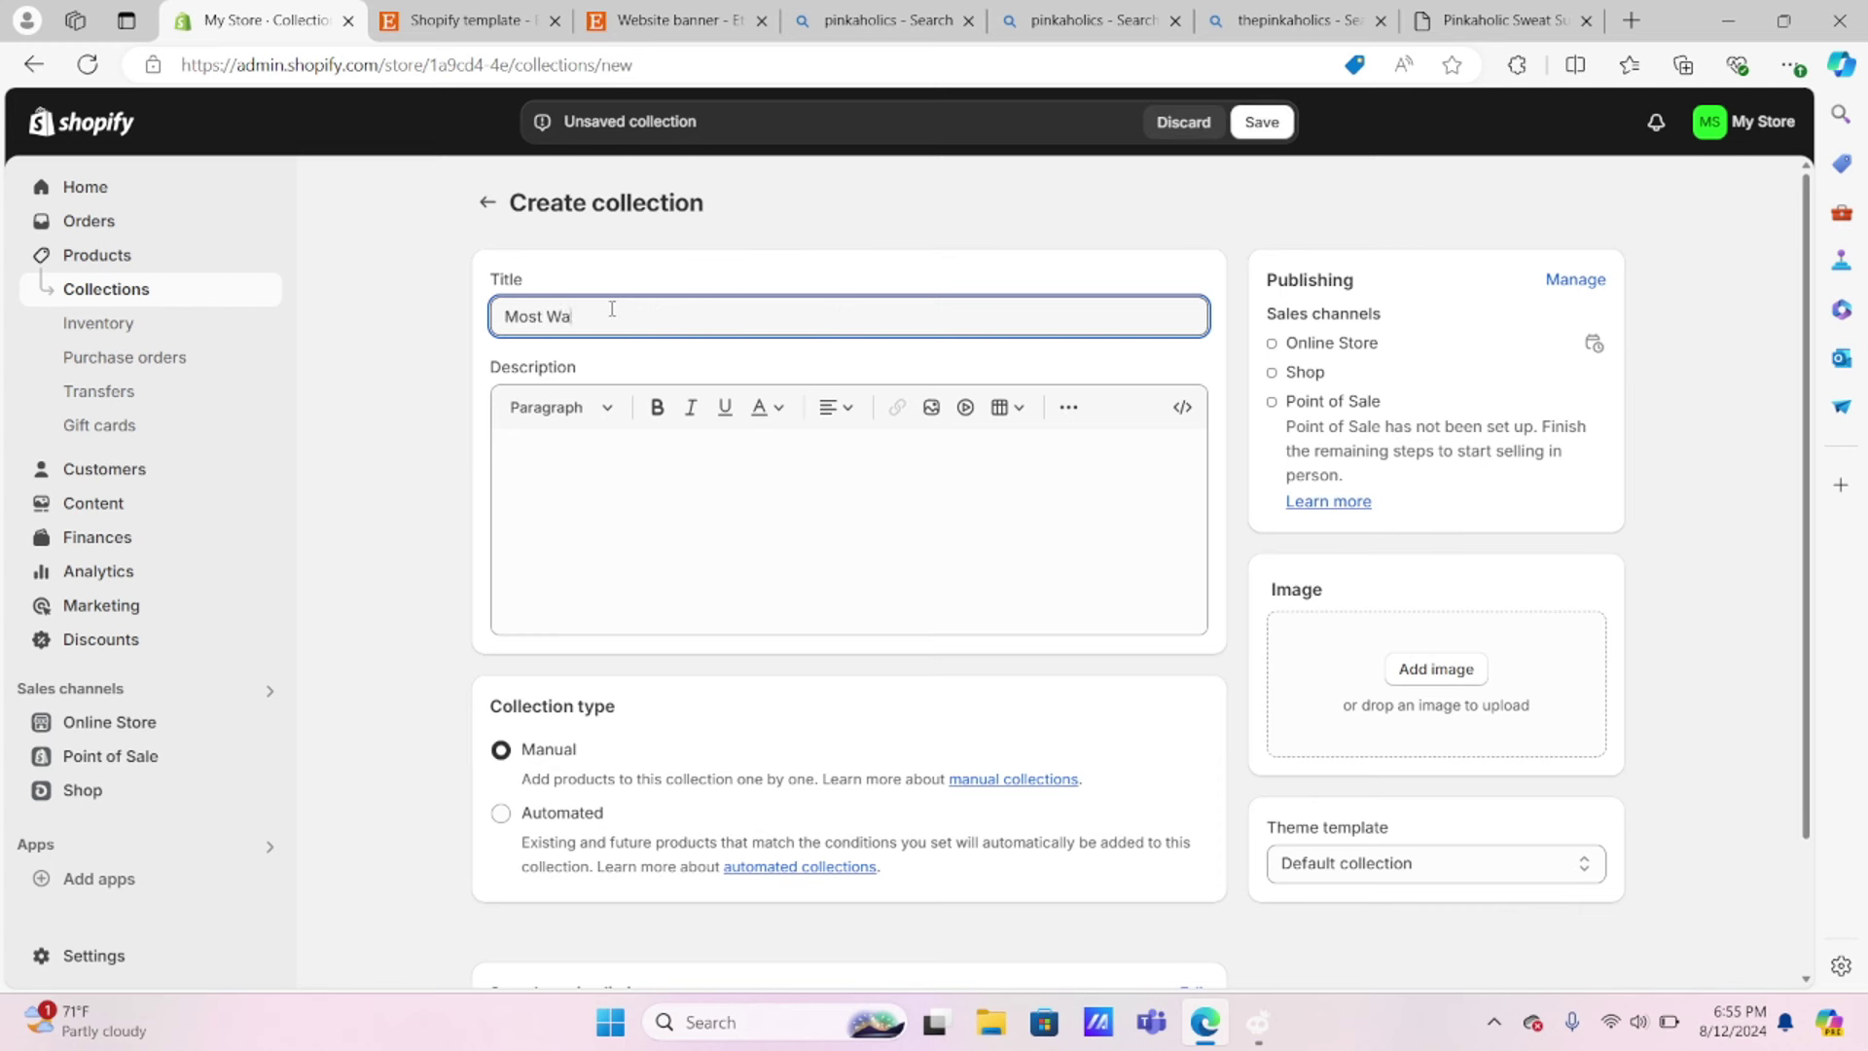
type("nted")
Step: Save the Most Wanted collection and start a new product titled PINKAHOLIC HOODIE
left_click(1262, 121)
left_click(102, 268)
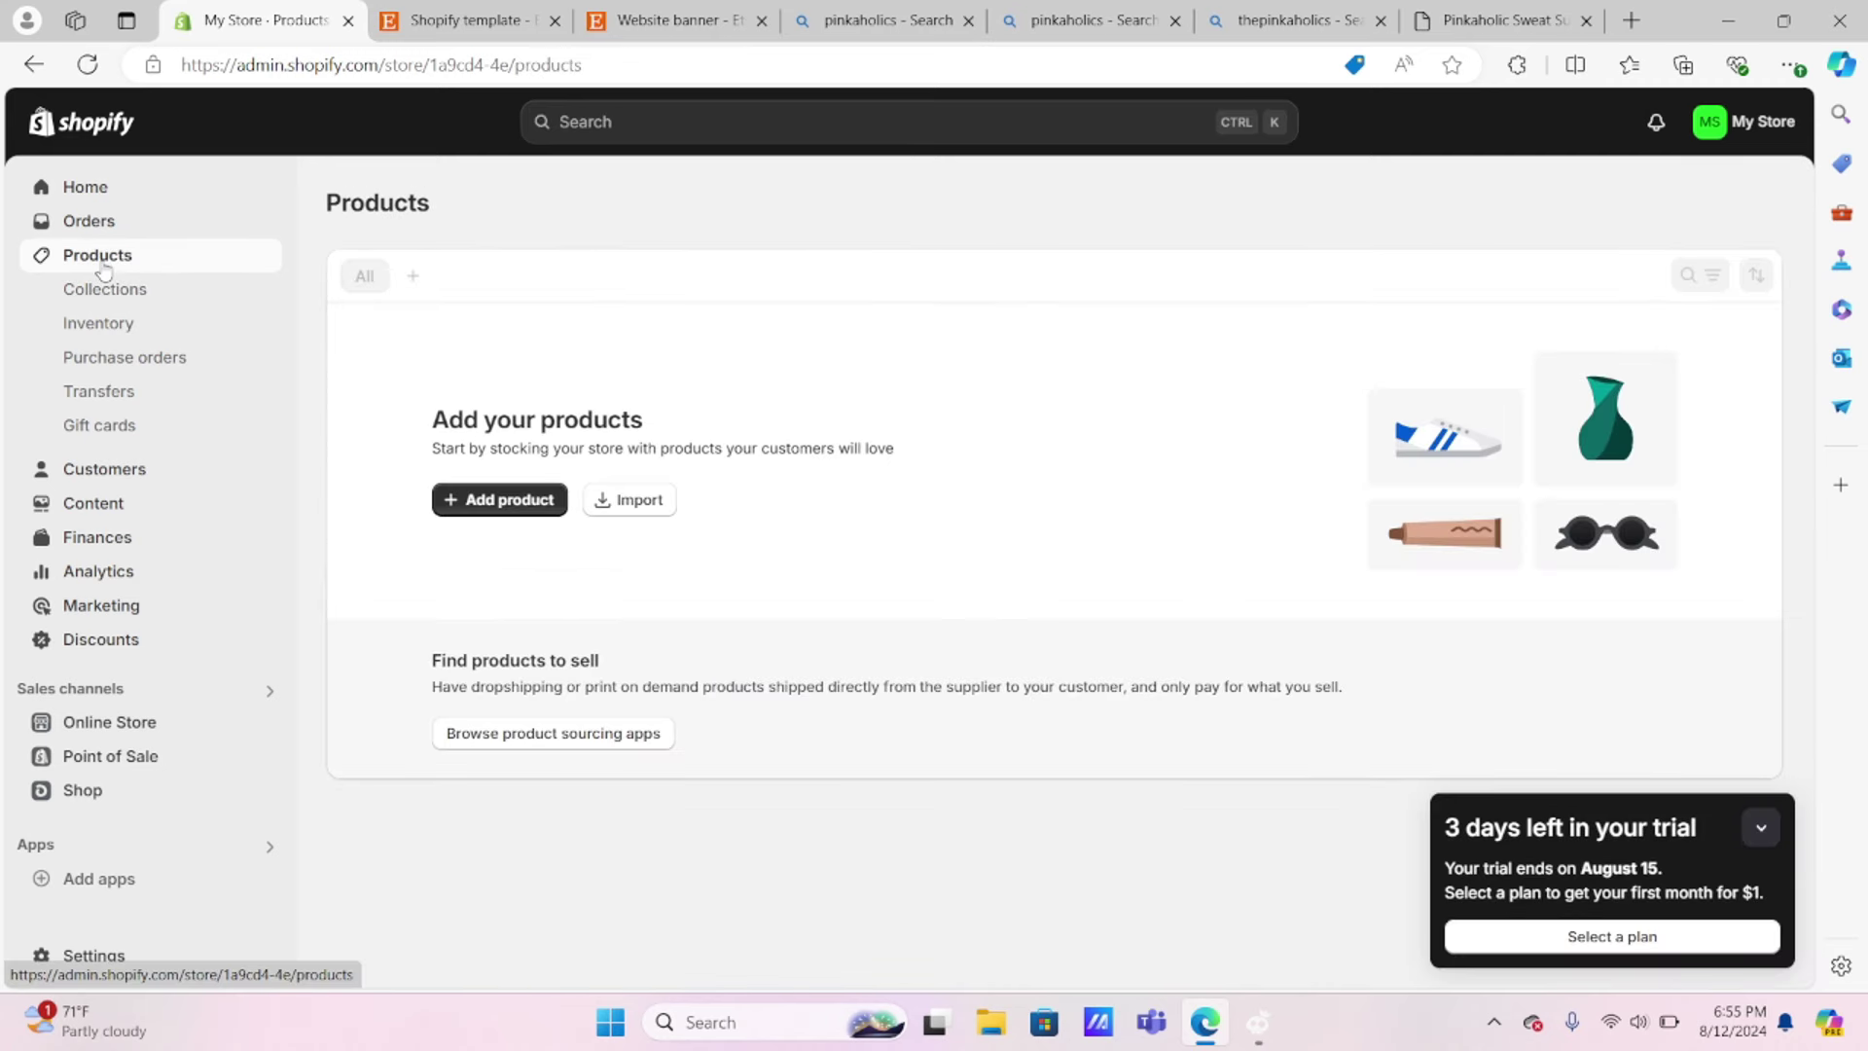
right_click(541, 515)
left_click(450, 501)
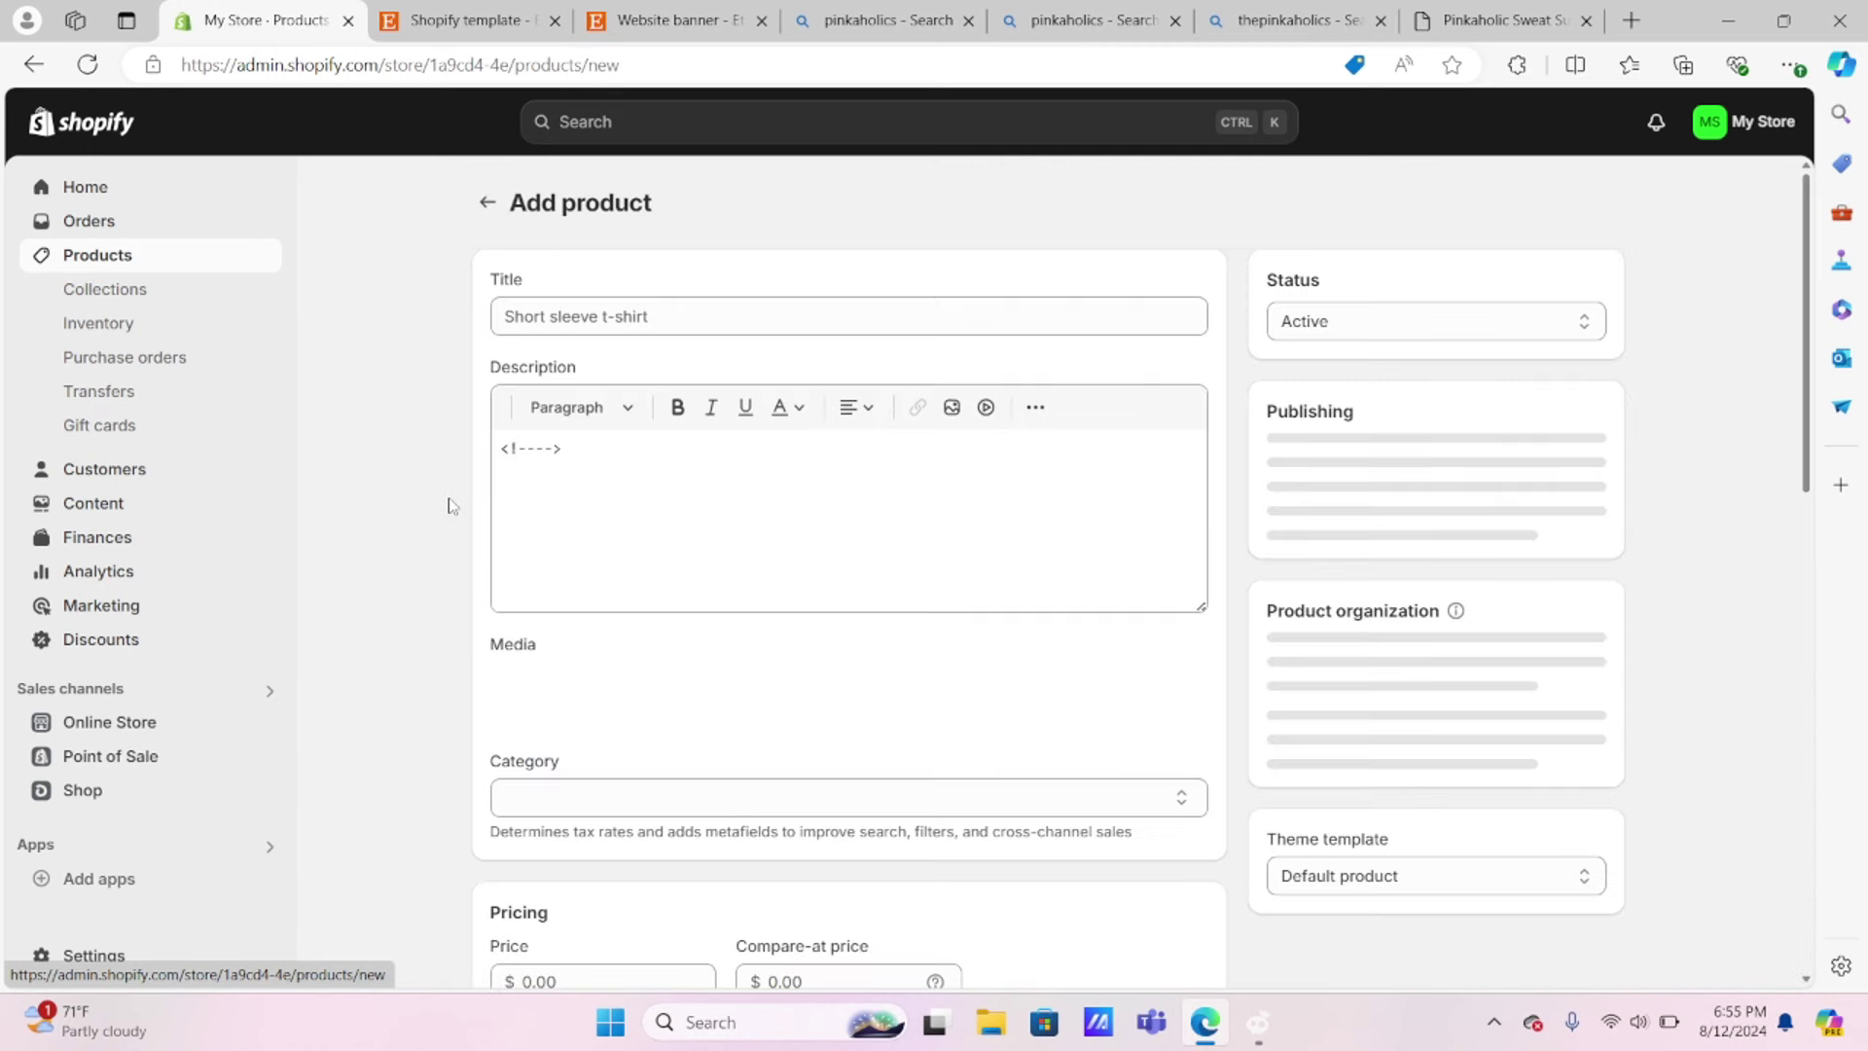
left_click(643, 322)
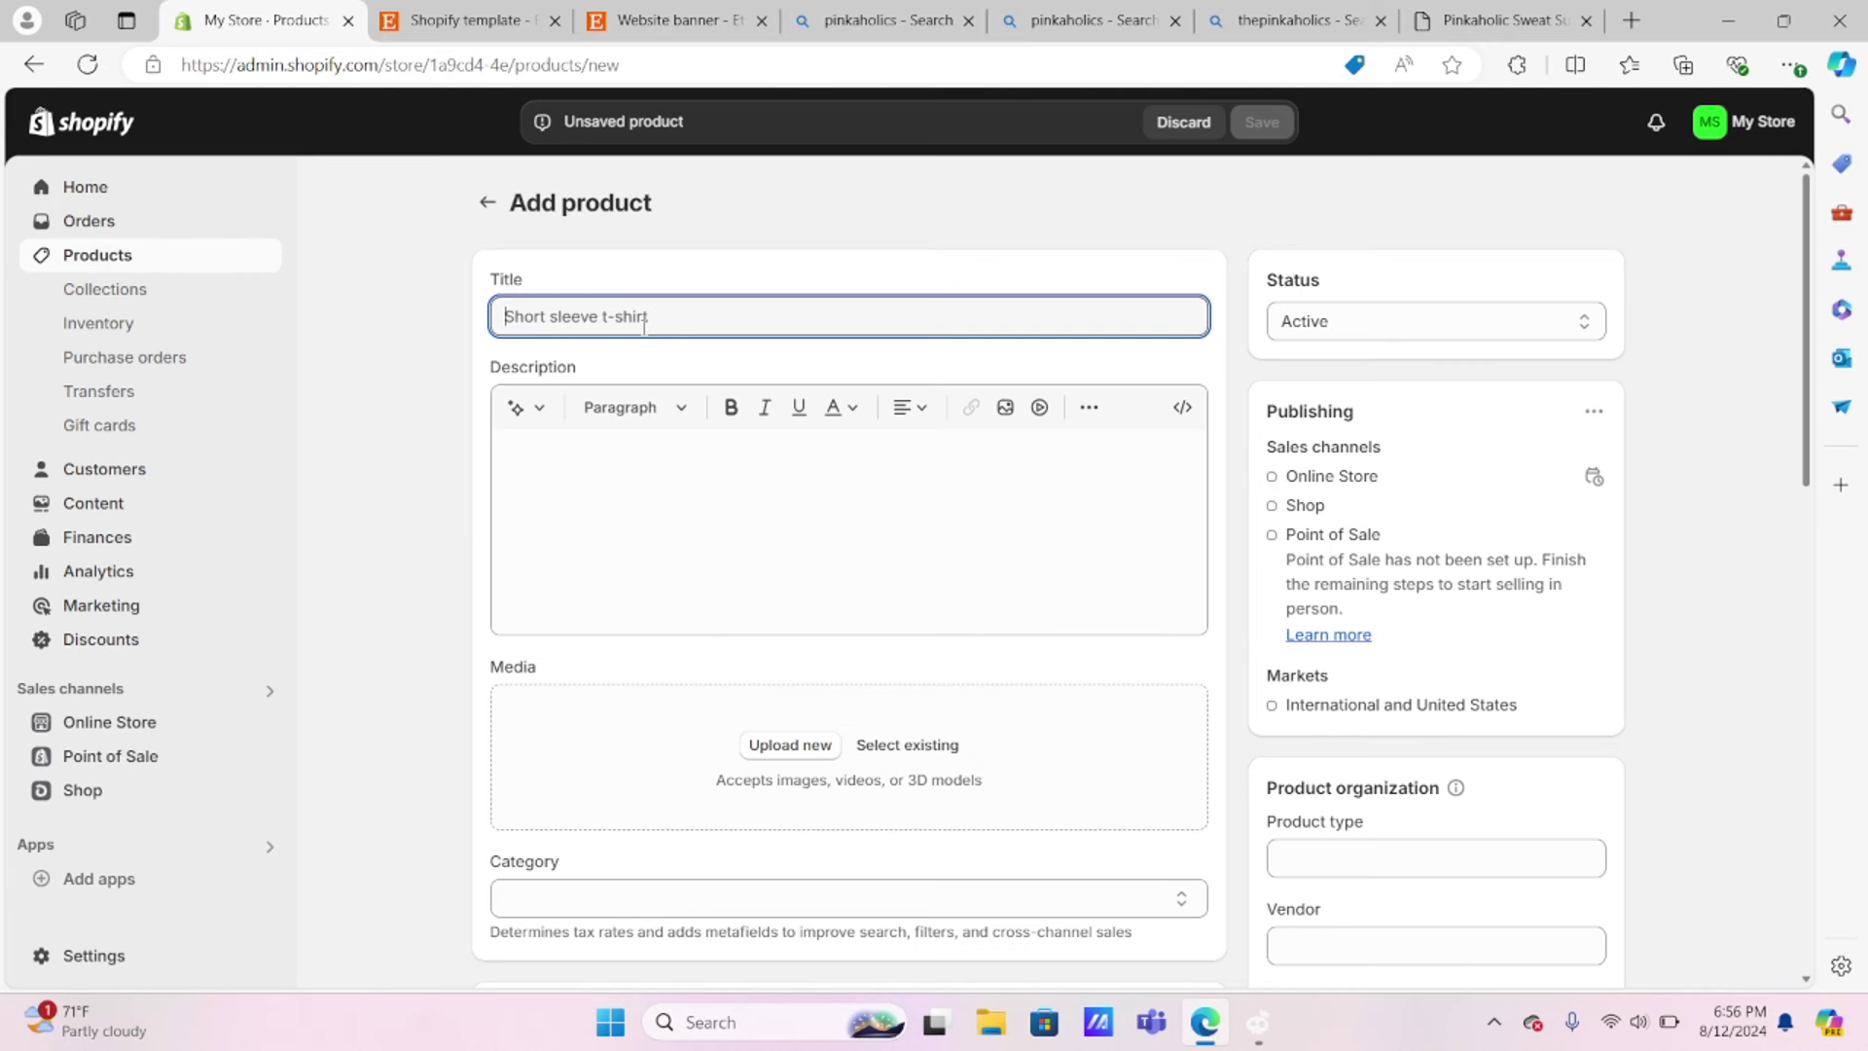
type("PINKAHOLIC HOODIE")
Step: Upload the IMG_0549 pink hoodie photo to the new product
left_click(880, 580)
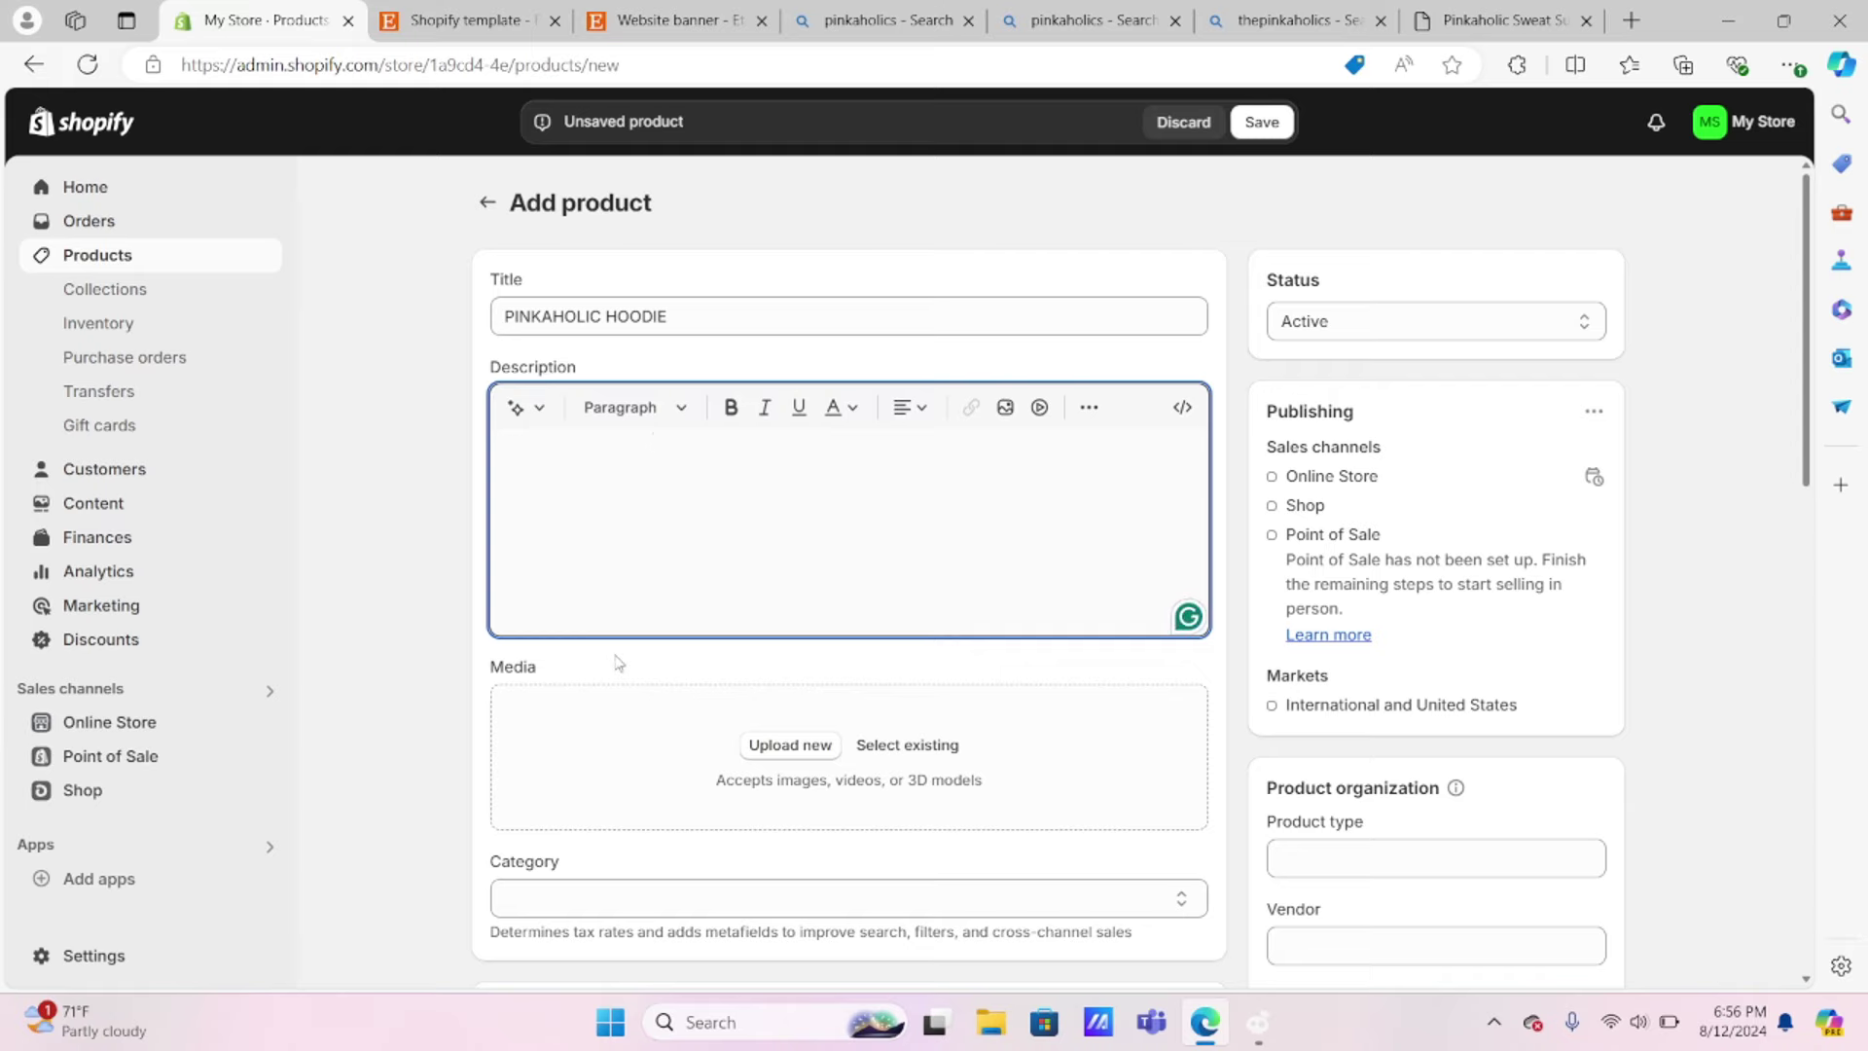
scroll(617, 658, "down", 3)
scroll(617, 663, "down", 10)
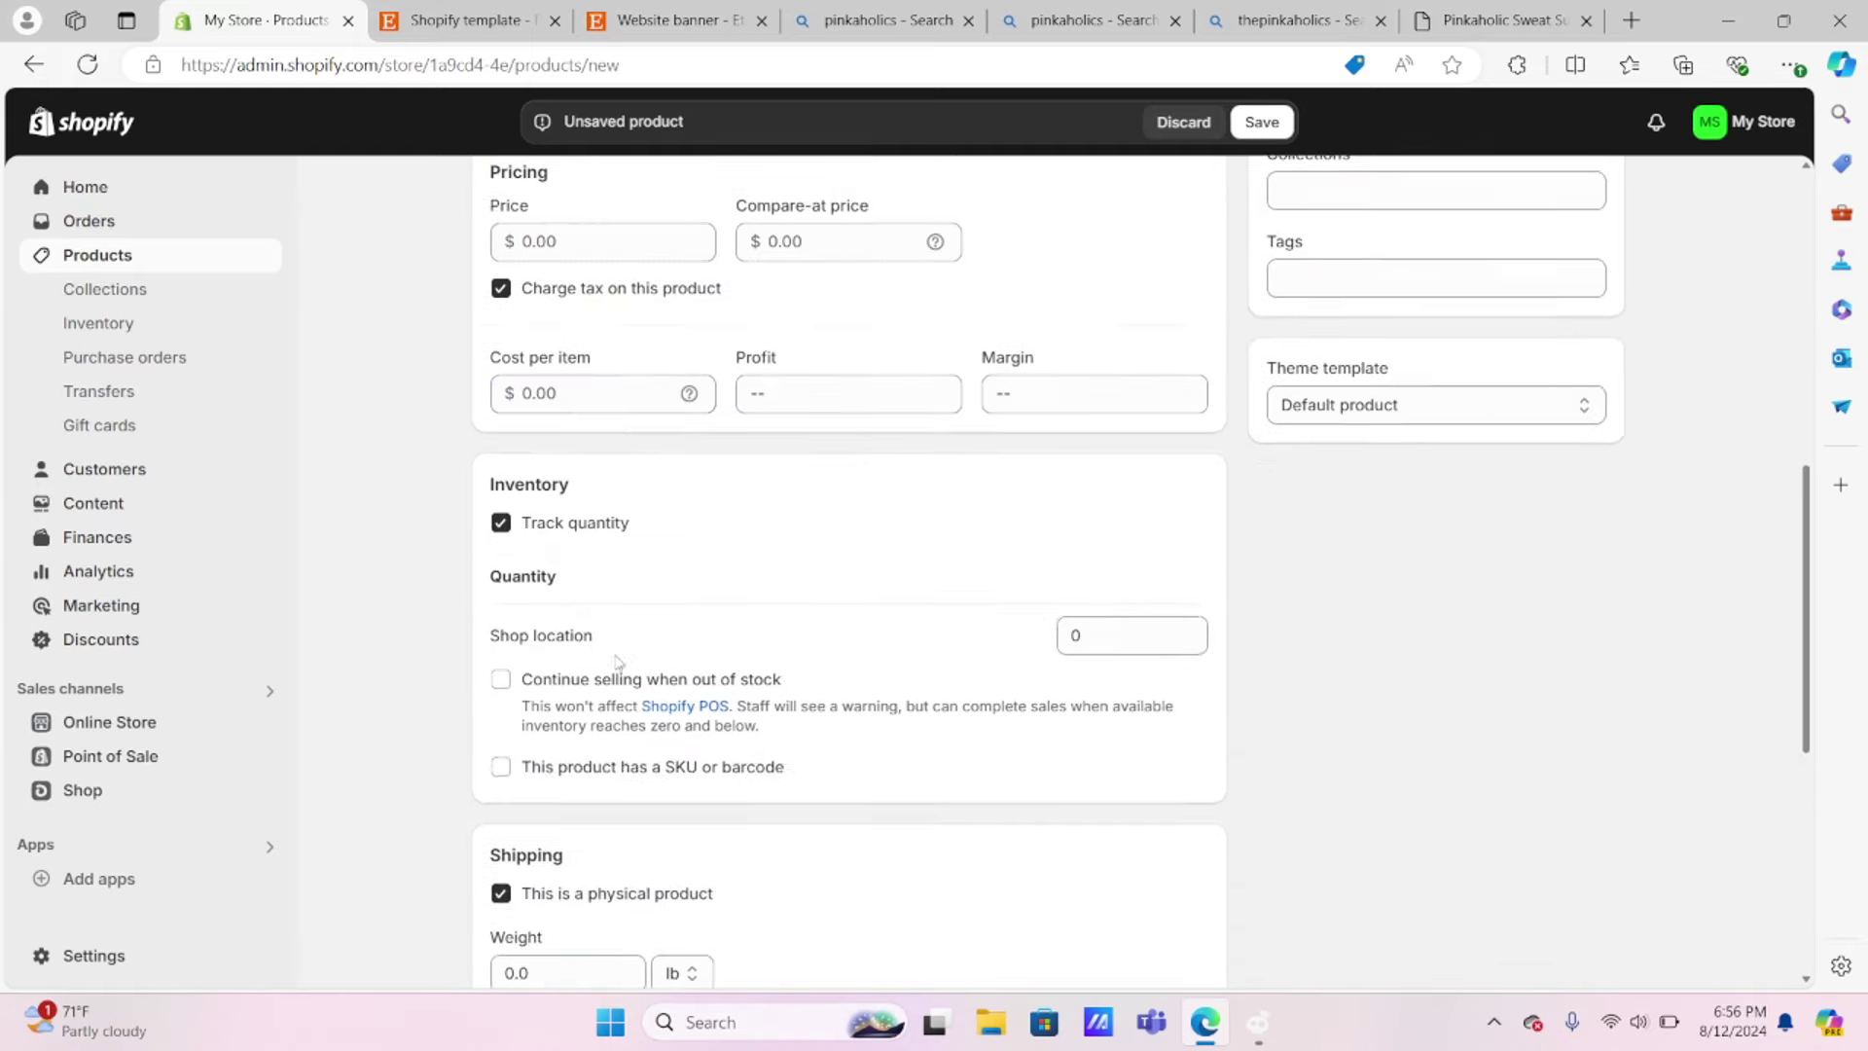
scroll(616, 653, "up", 13)
scroll(617, 662, "down", 1)
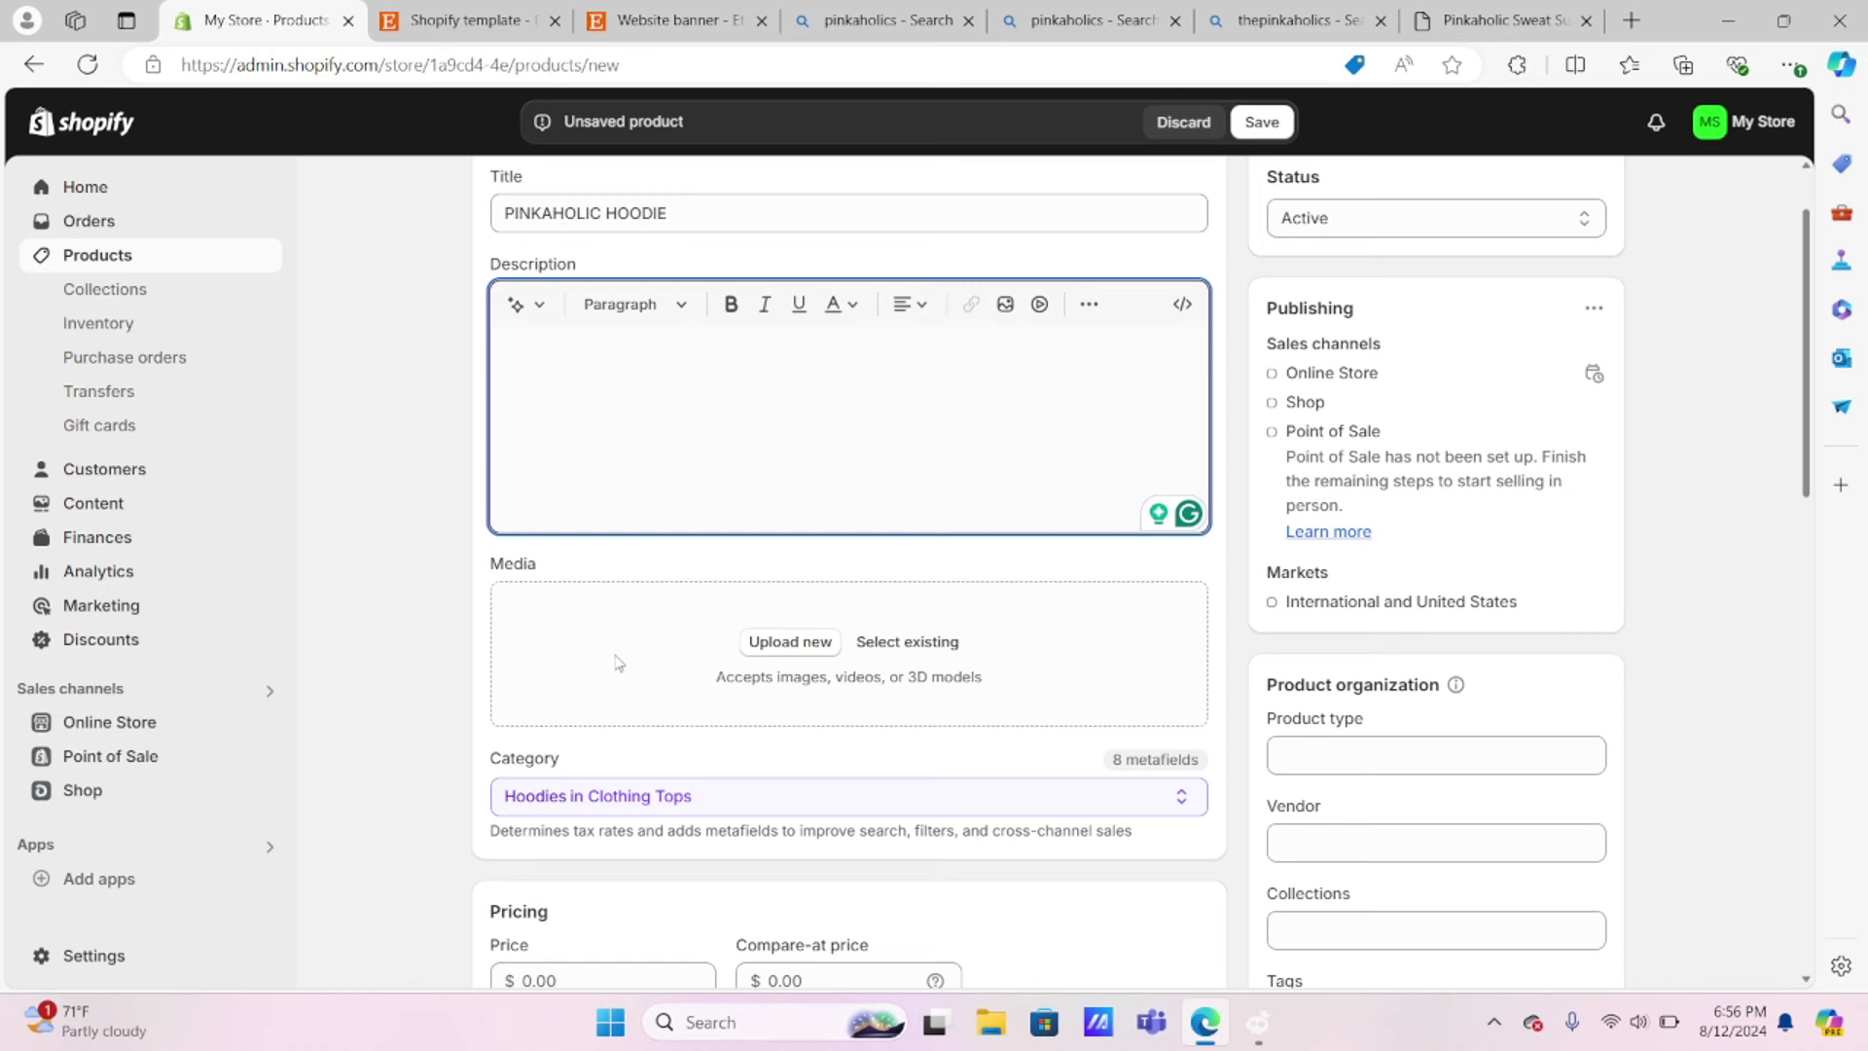
left_click(786, 644)
left_click(556, 209)
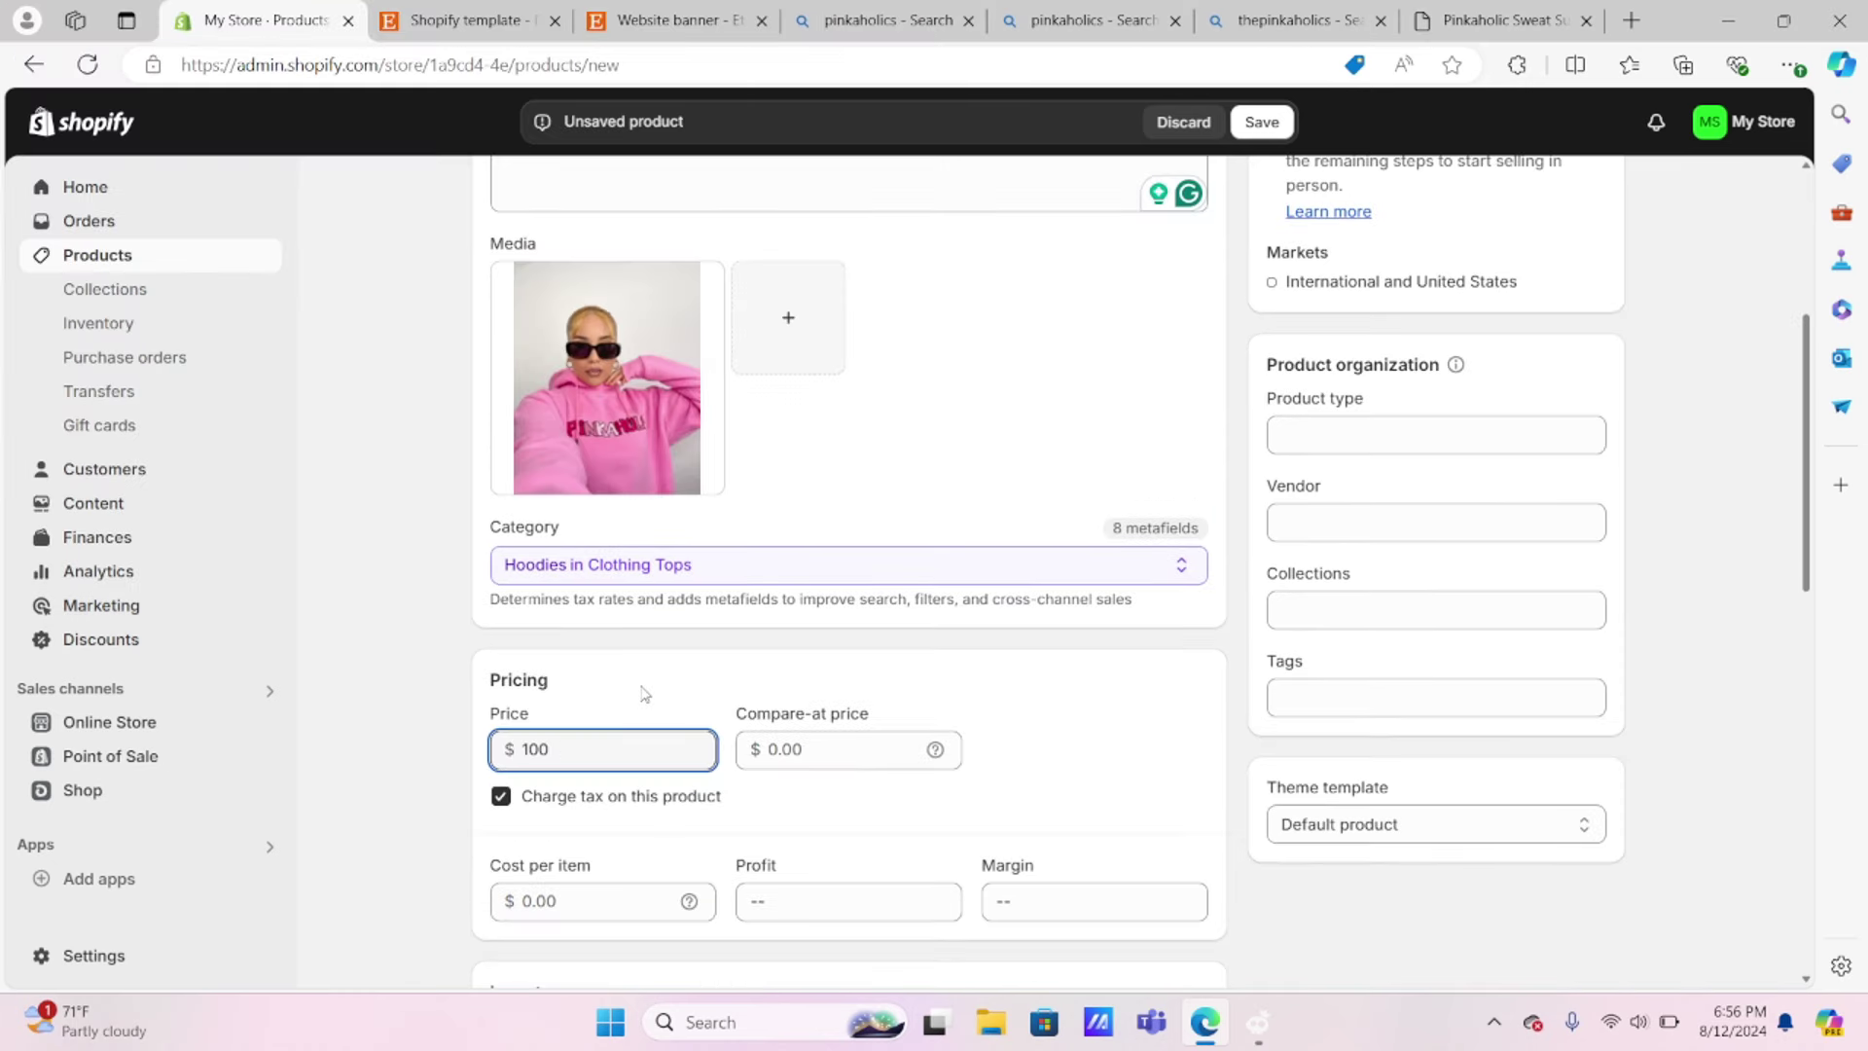
left_click(642, 693)
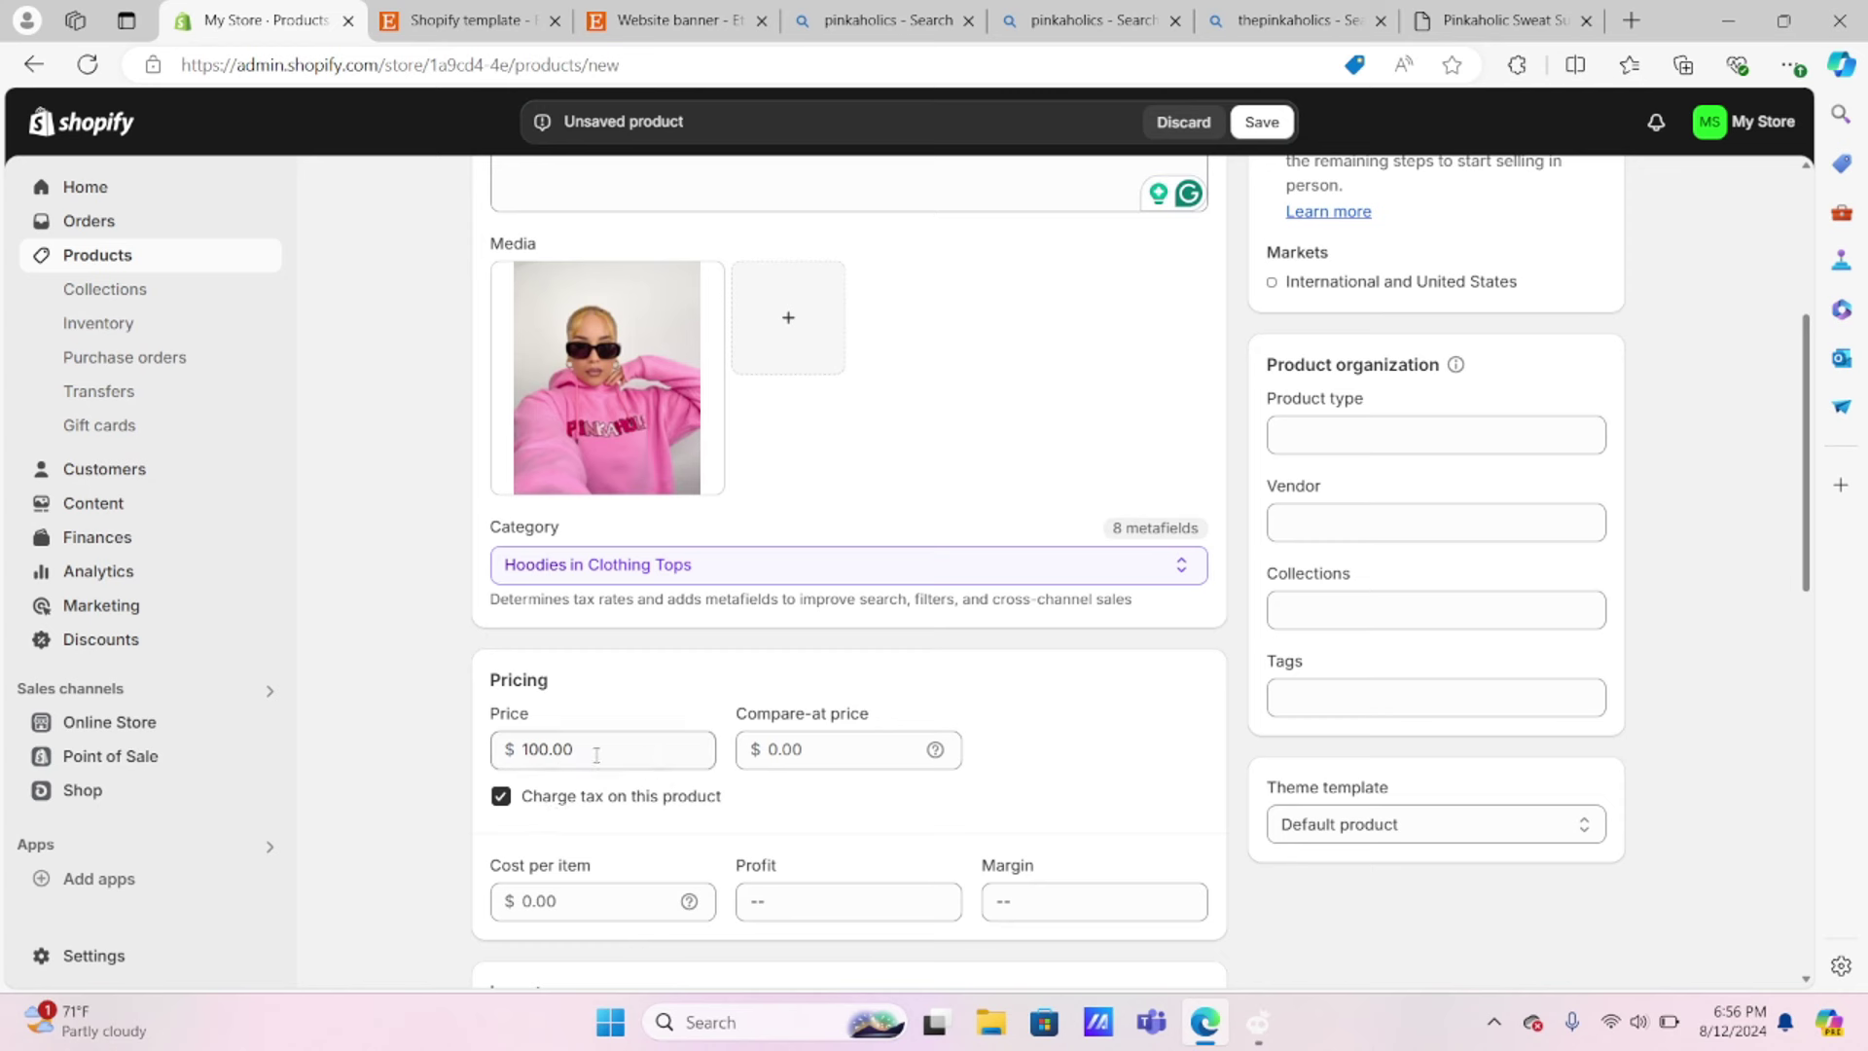
Step: Review the price fields and enter a cost per item of 30.00
left_click(825, 750)
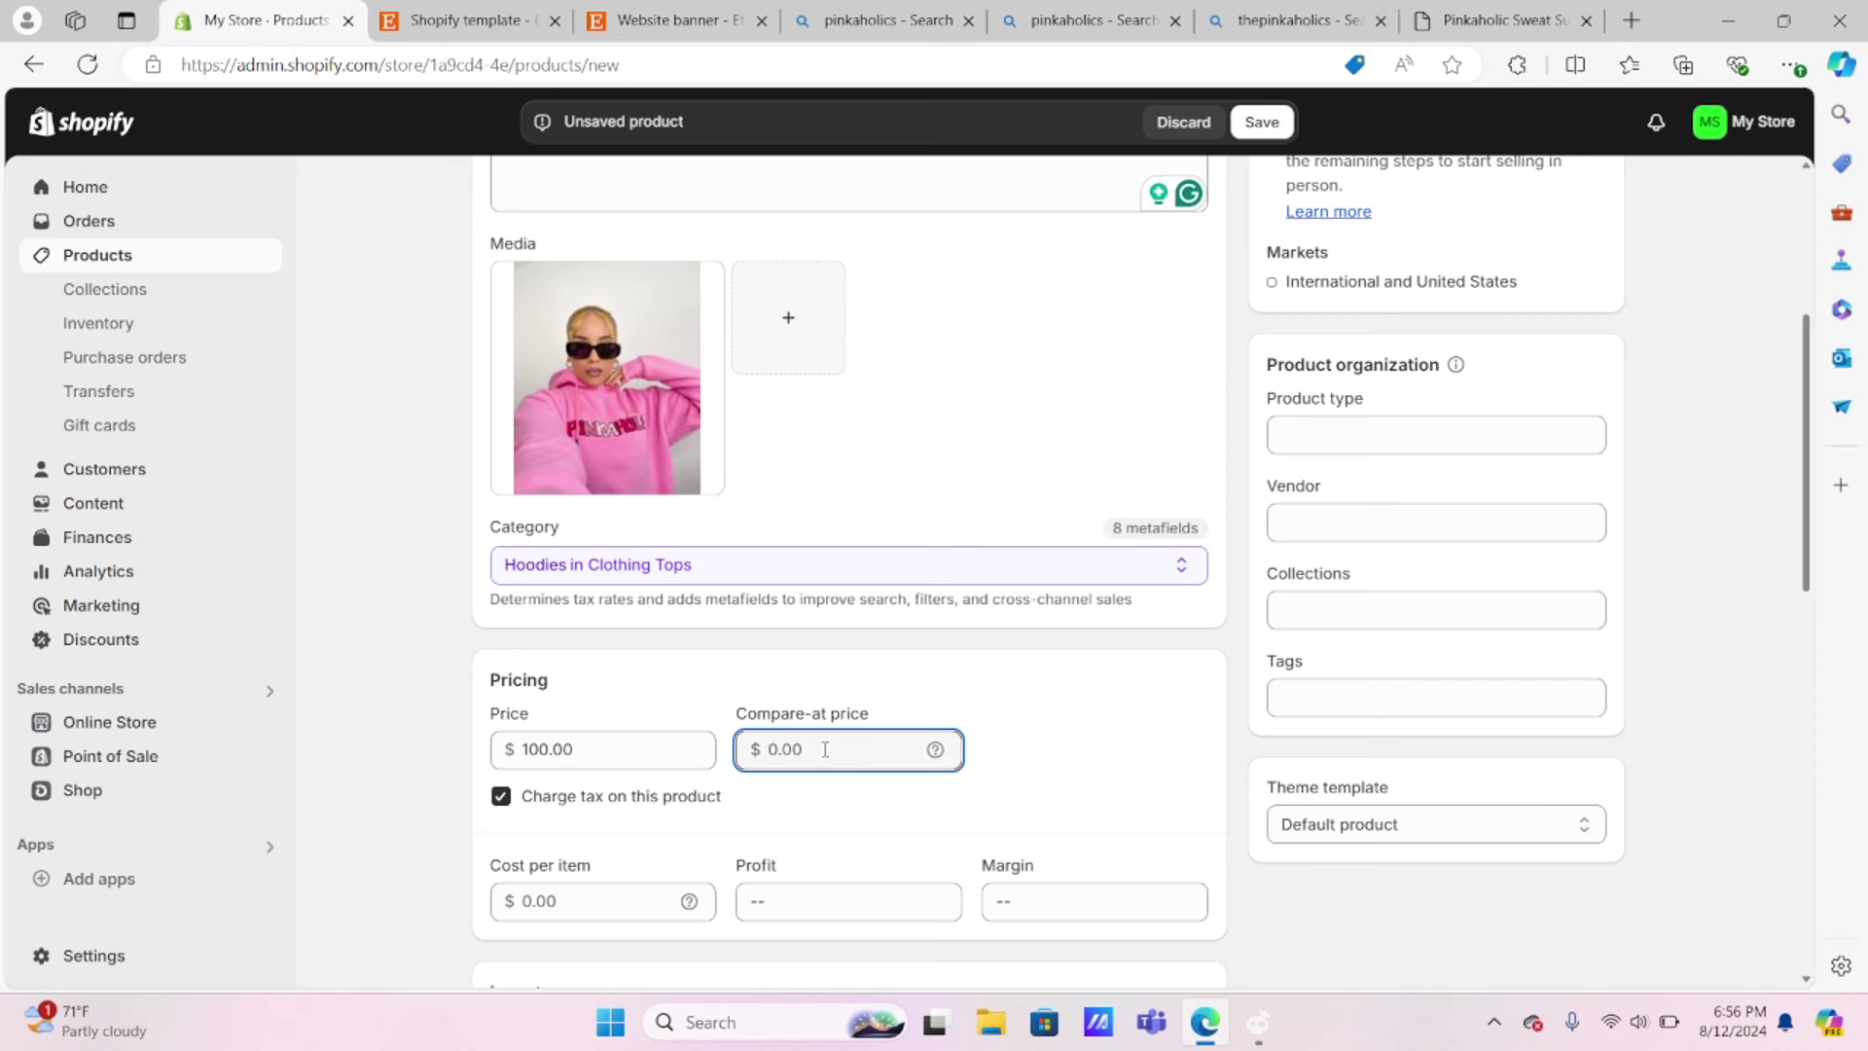
left_click(603, 755)
left_click(603, 754)
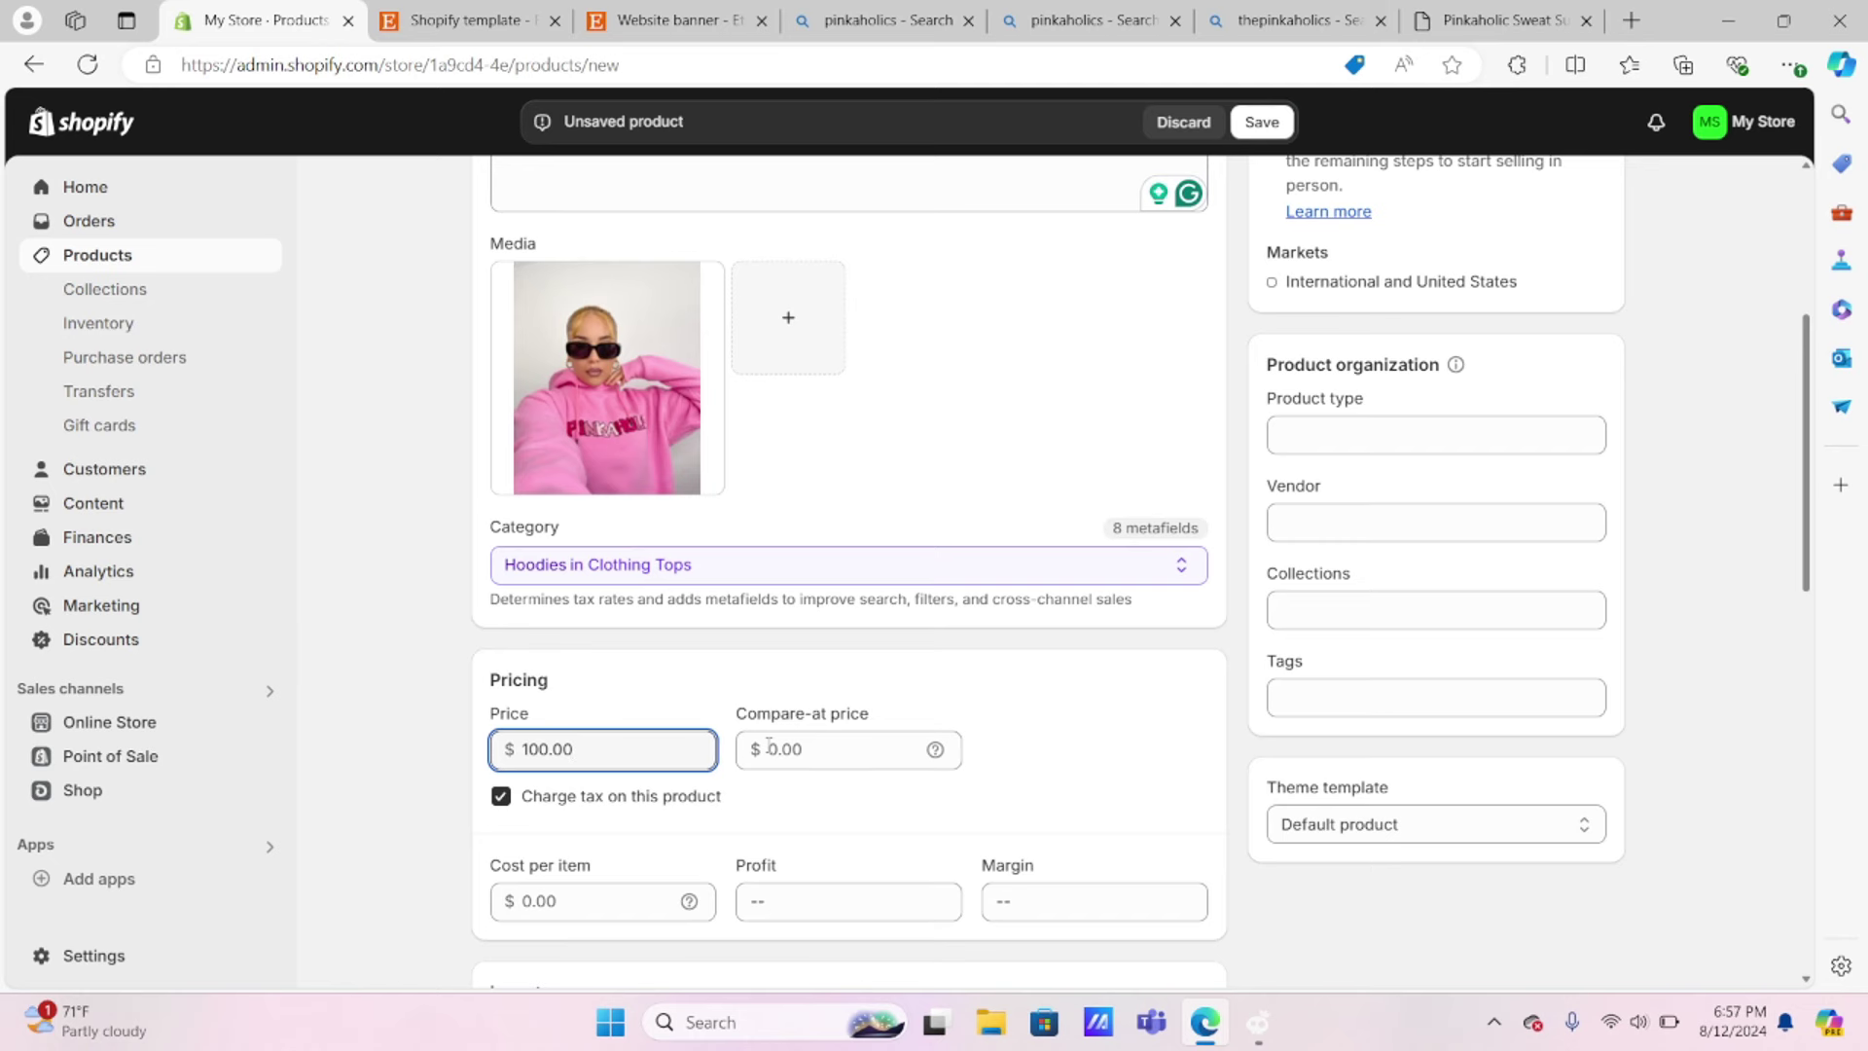
scroll(768, 747, "down", 1)
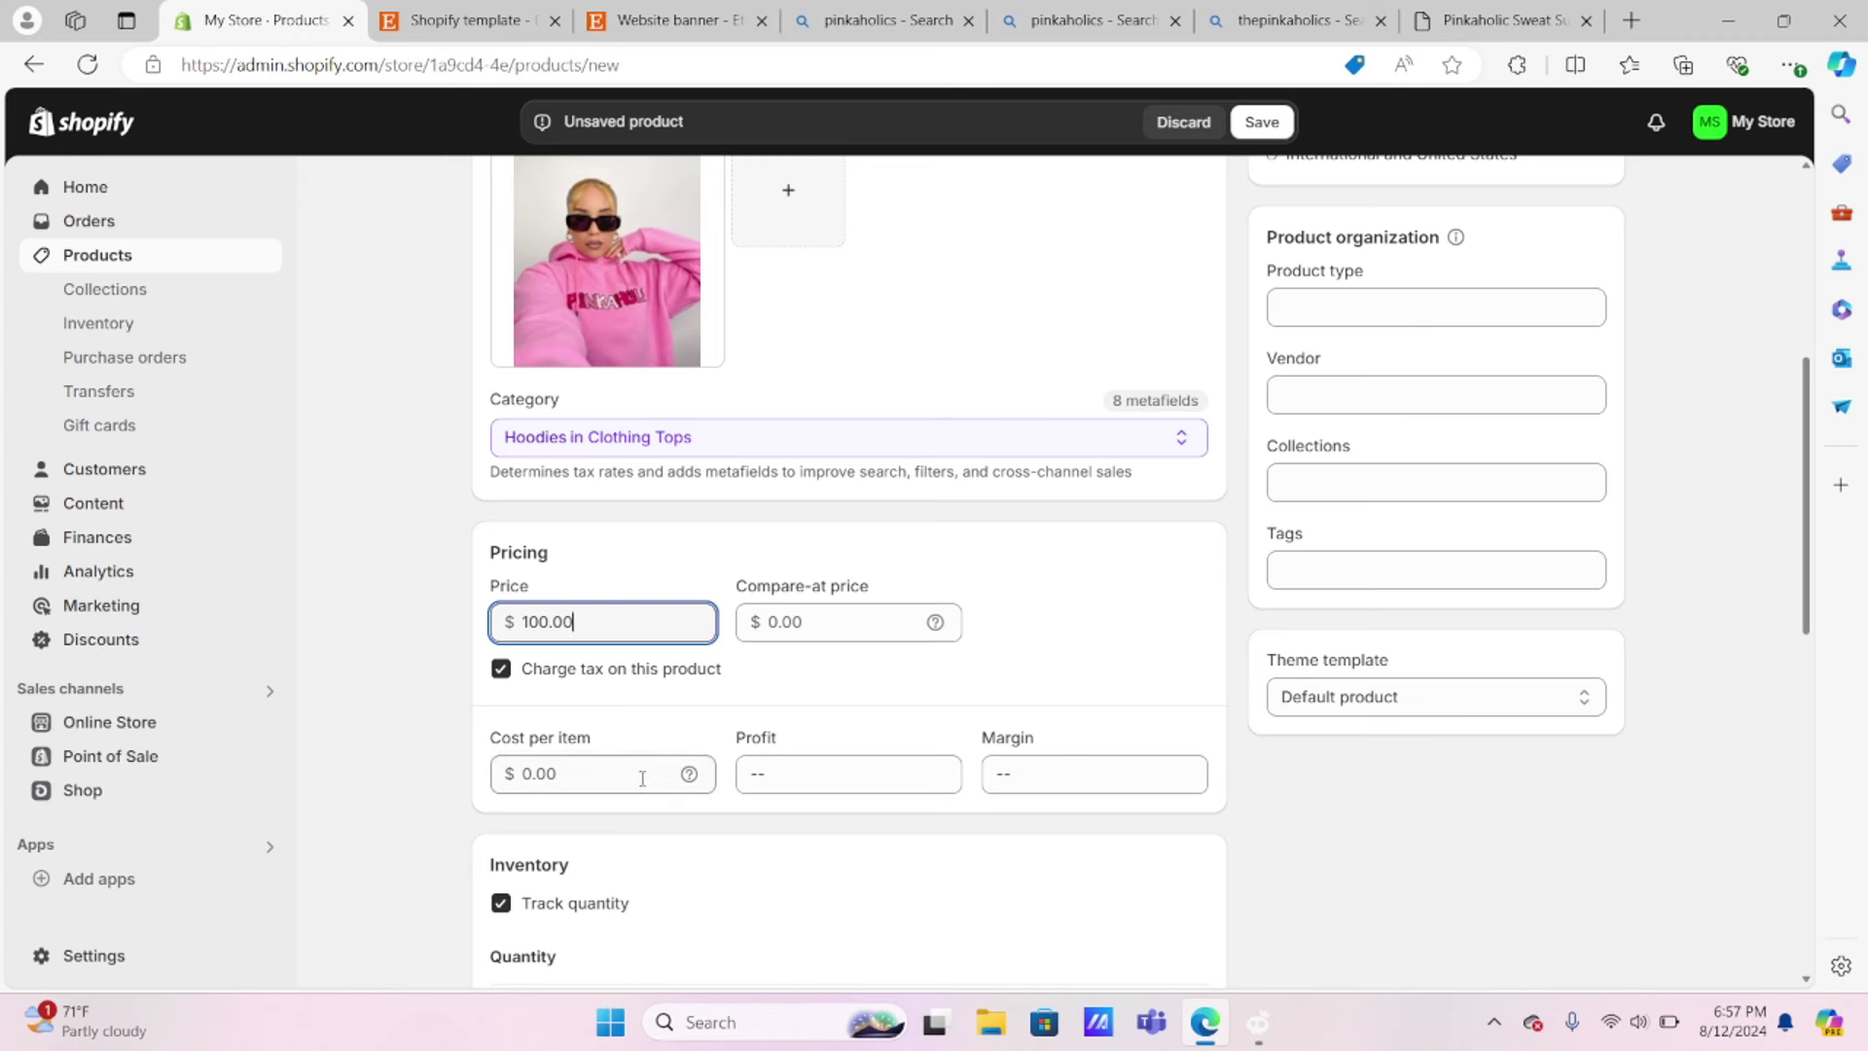
left_click(590, 772)
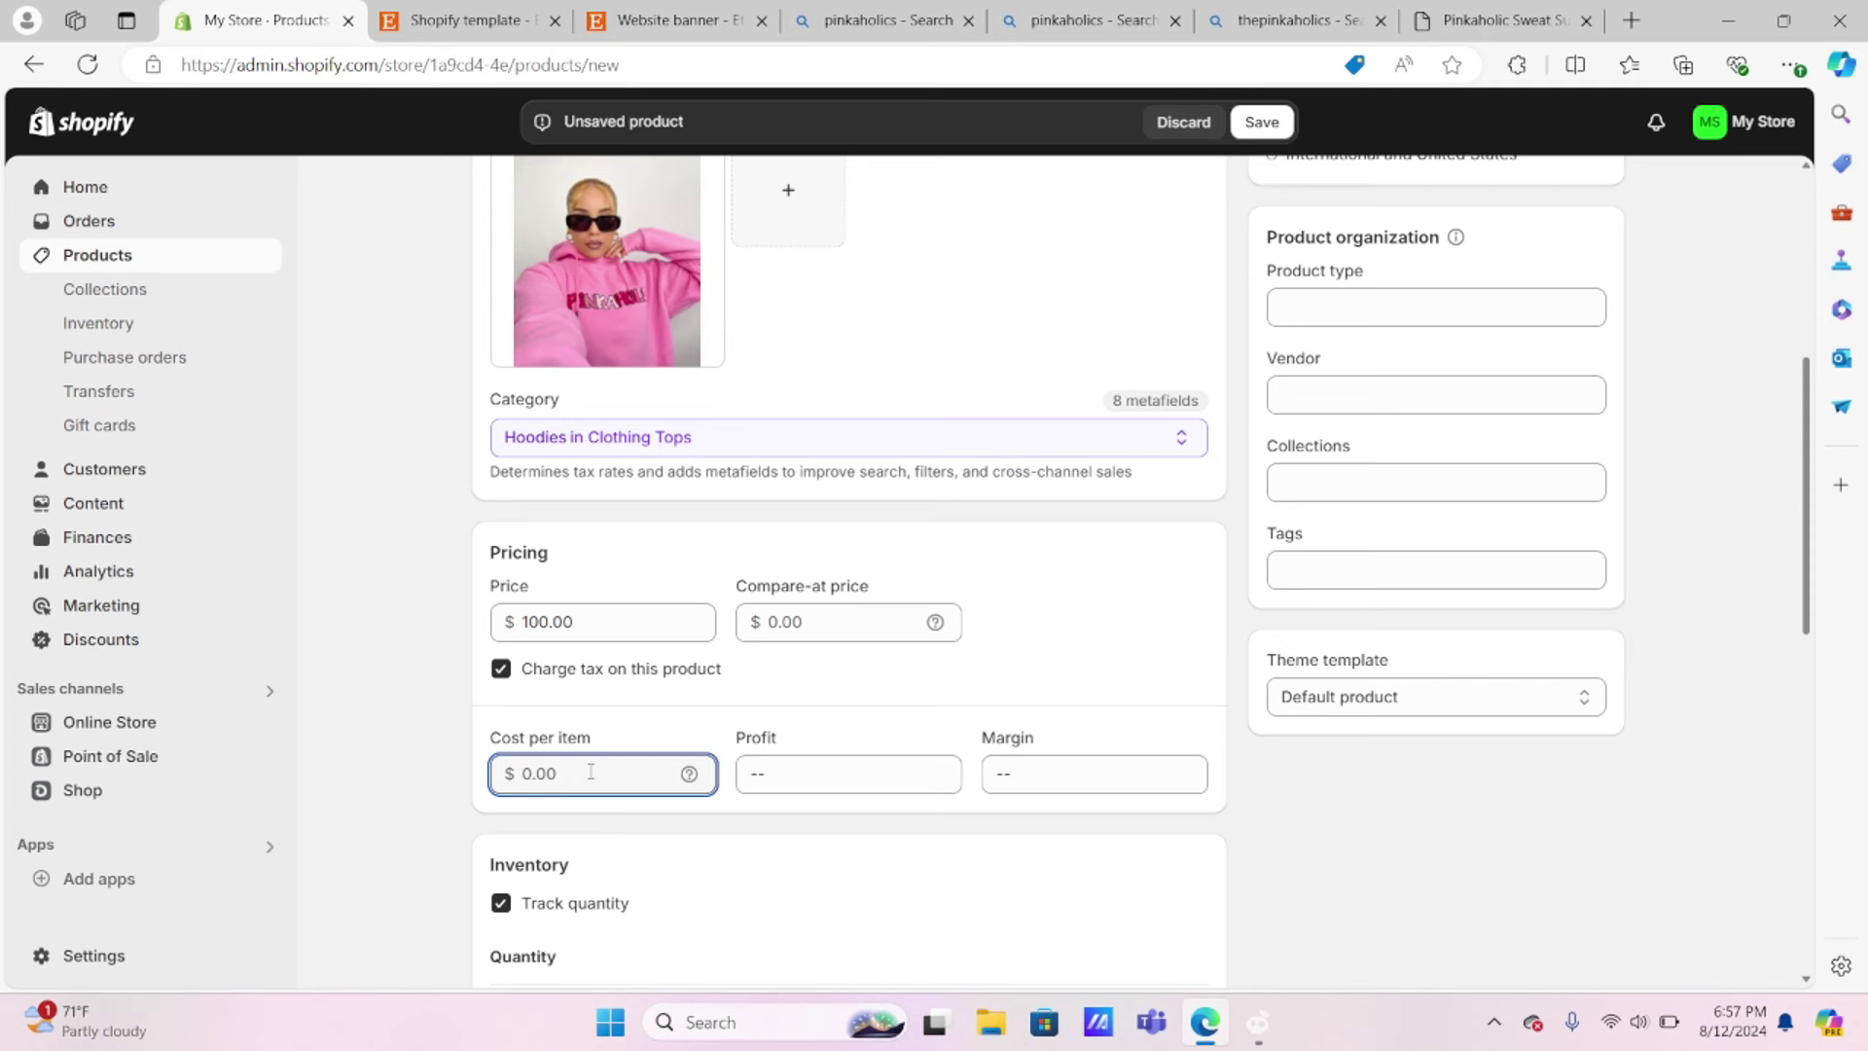
type("30")
left_click(425, 799)
Step: Set the shop location stock quantity to 10
scroll(425, 799, "down", 4)
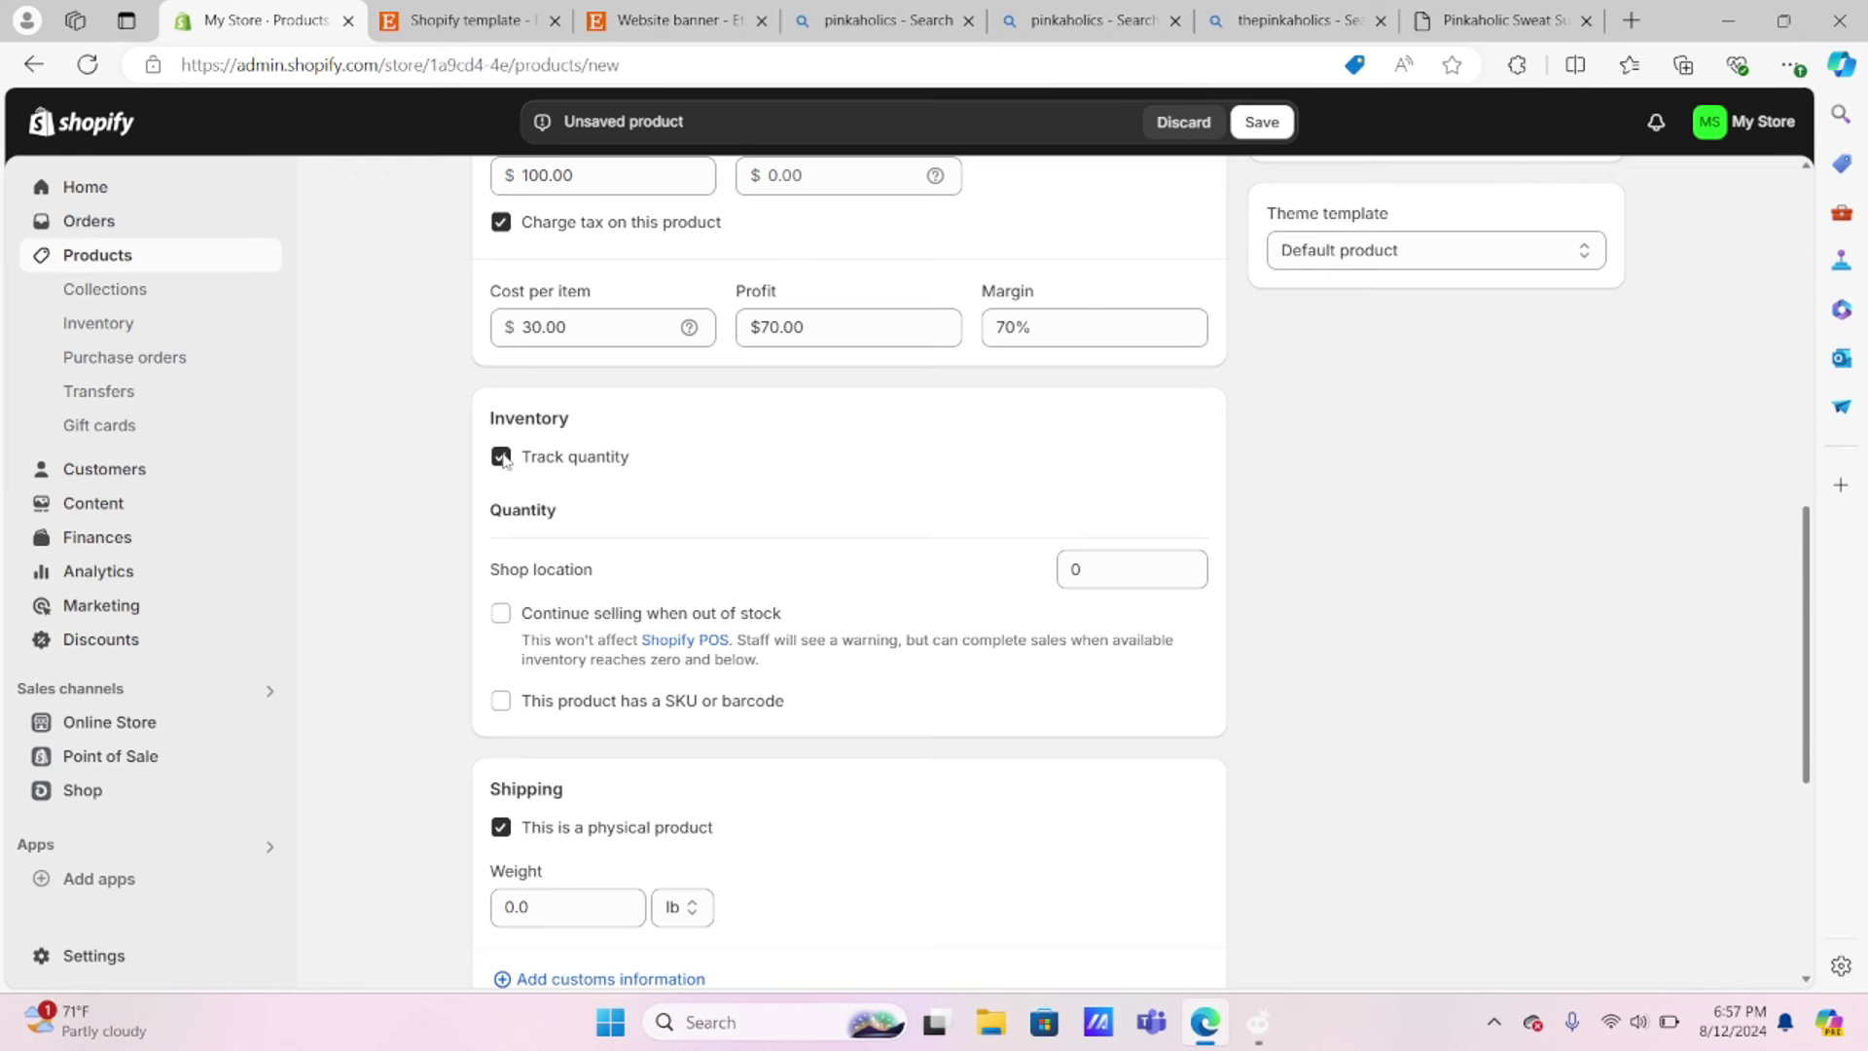
left_click(1100, 582)
type("10")
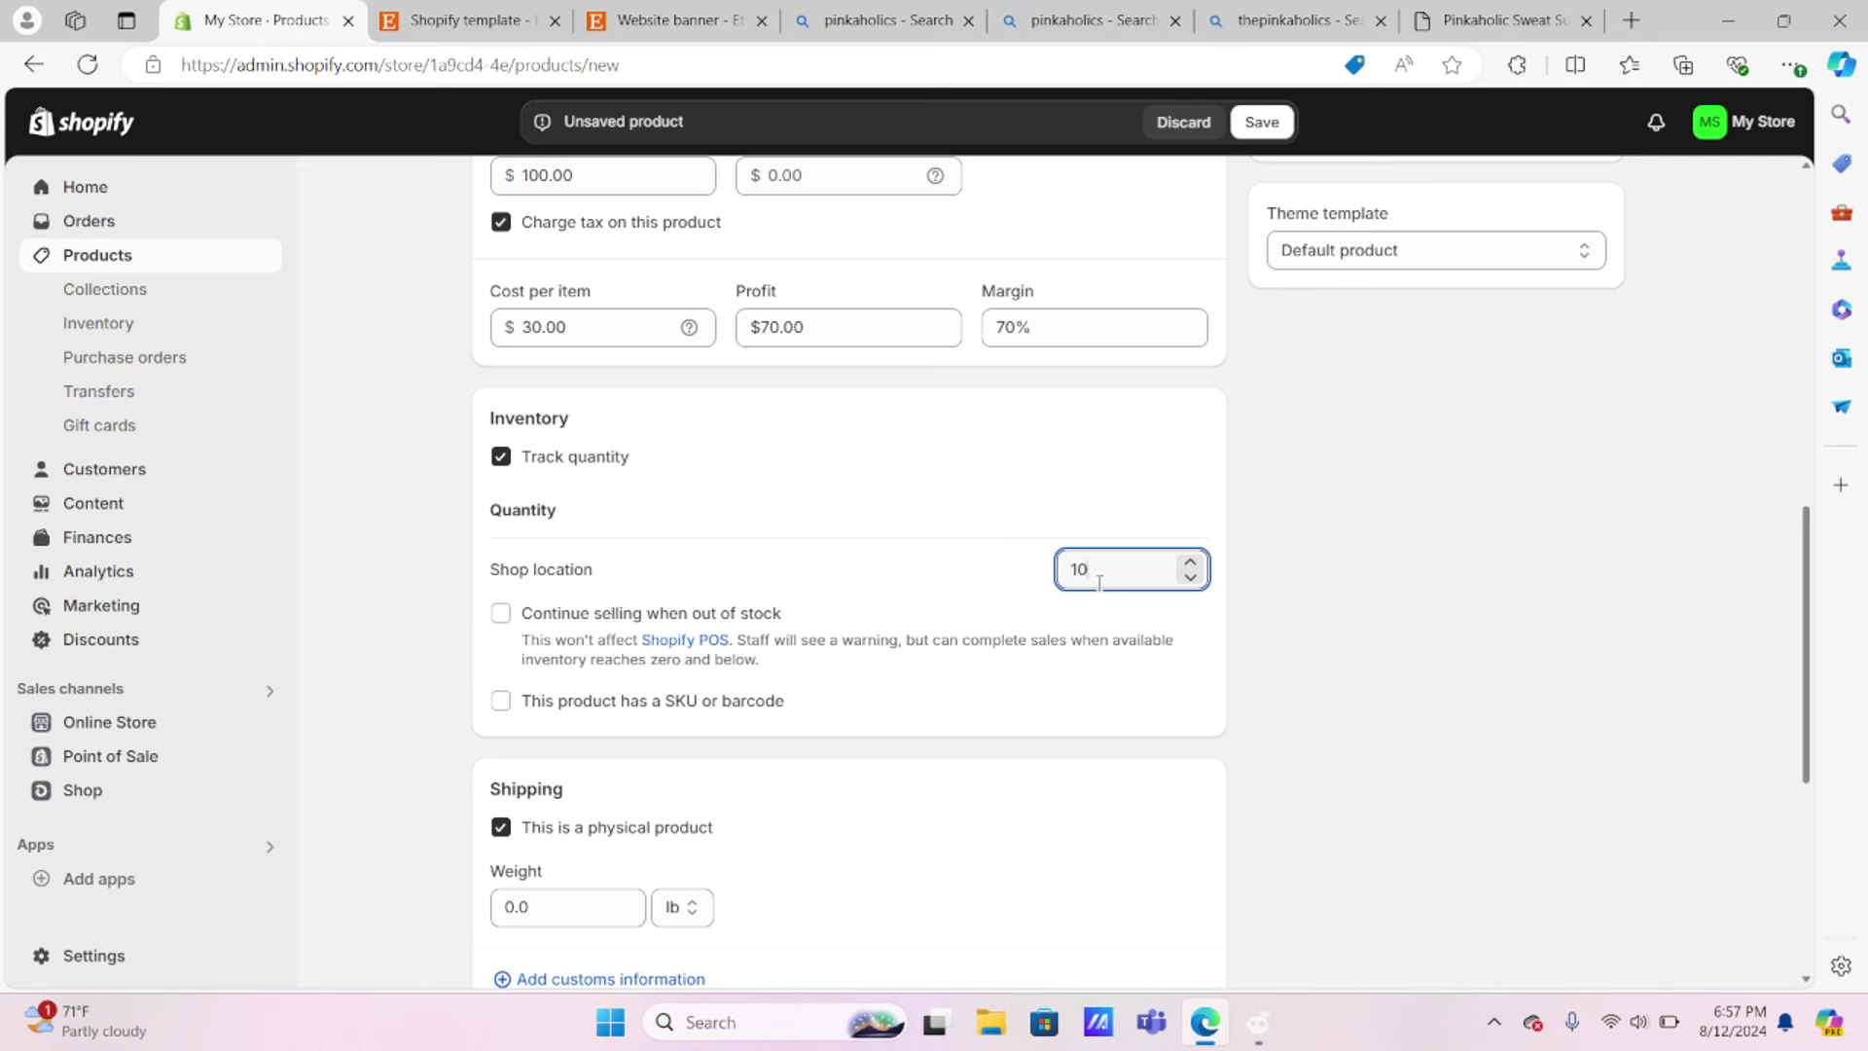
left_click(598, 623)
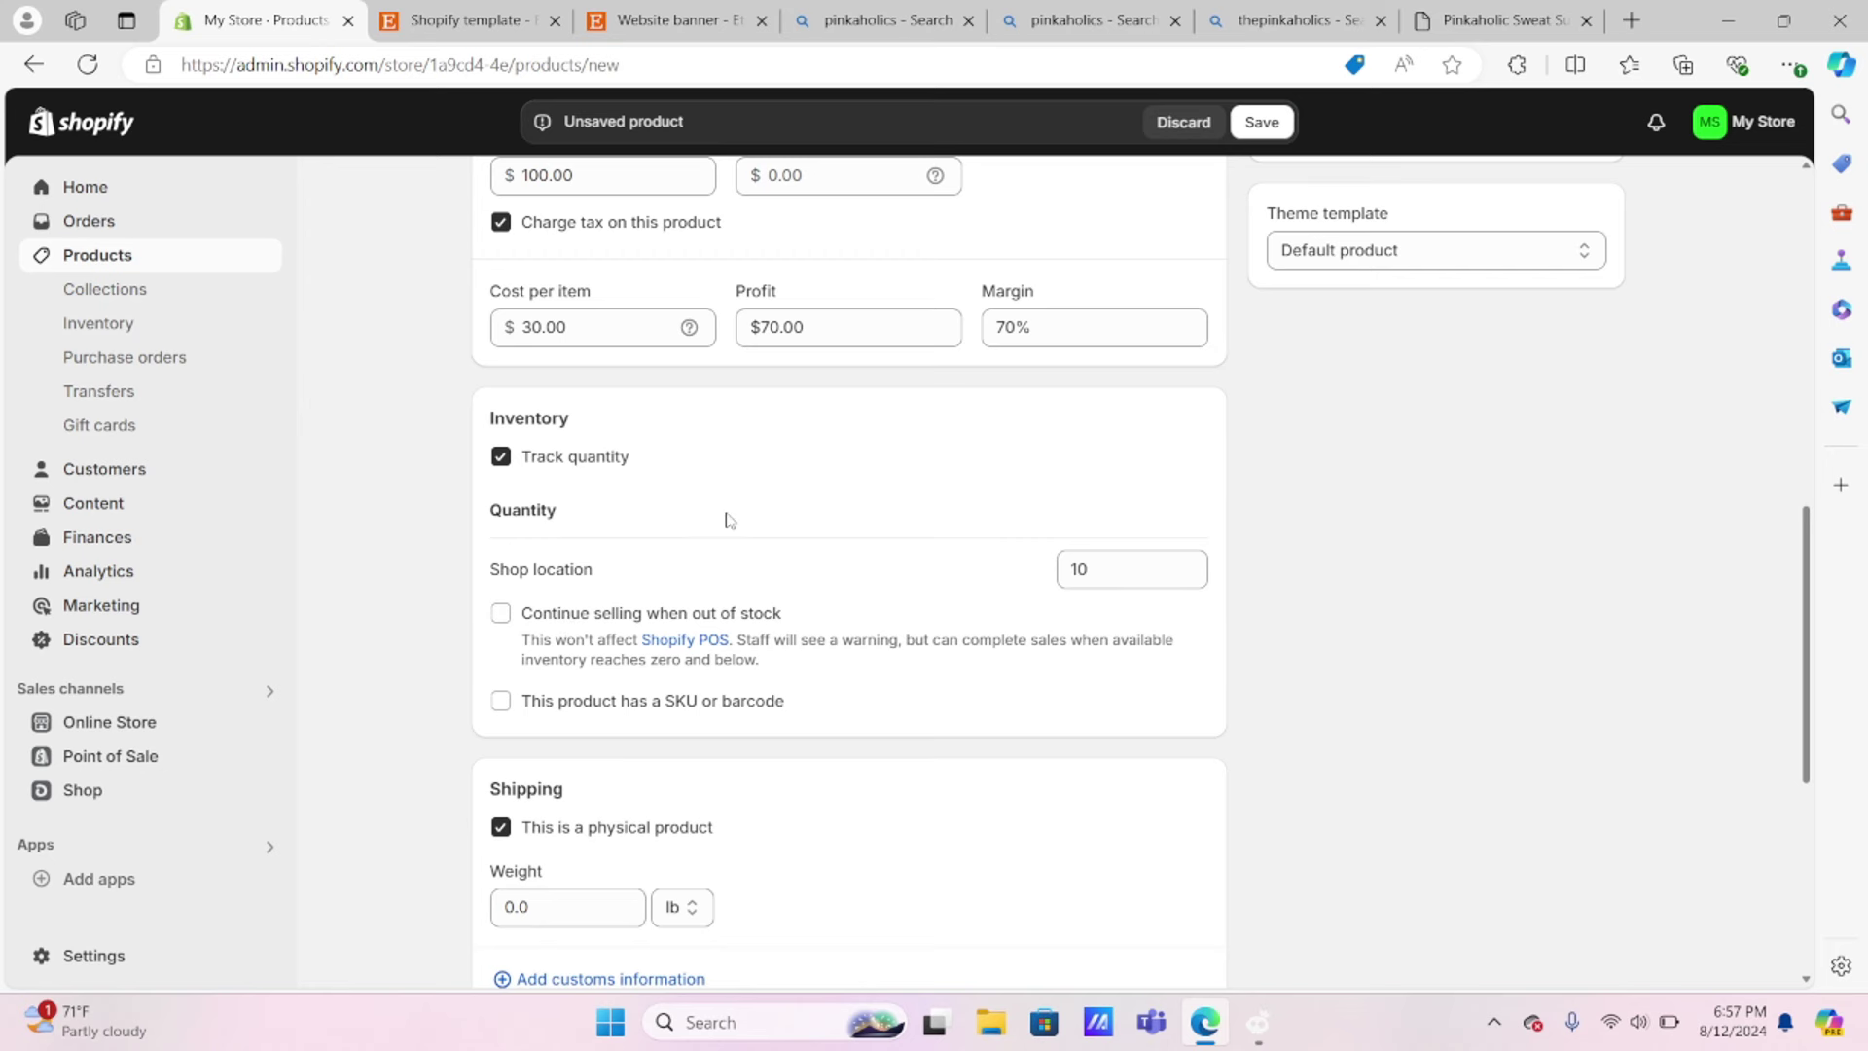
Step: Set the hoodie's weight to 20.0 oz
scroll(725, 519, "down", 3)
left_click(560, 613)
right_click(561, 613)
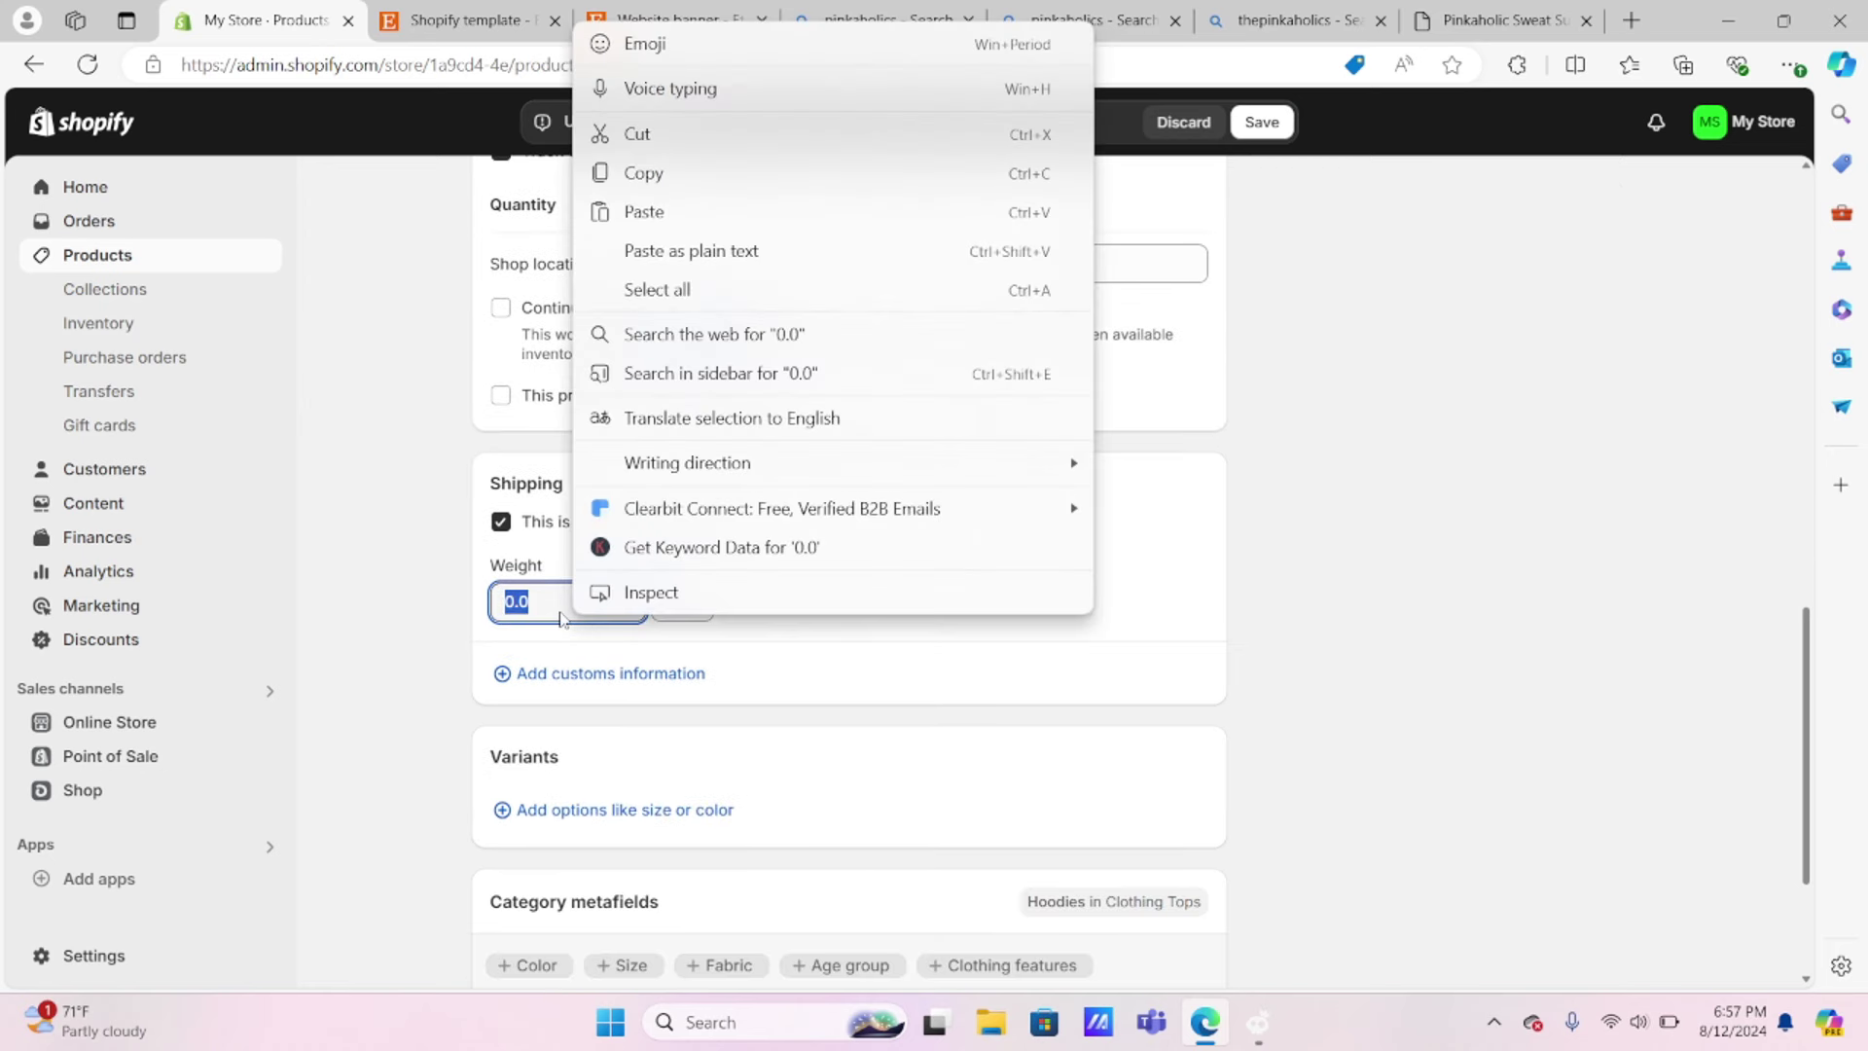
left_click(549, 604)
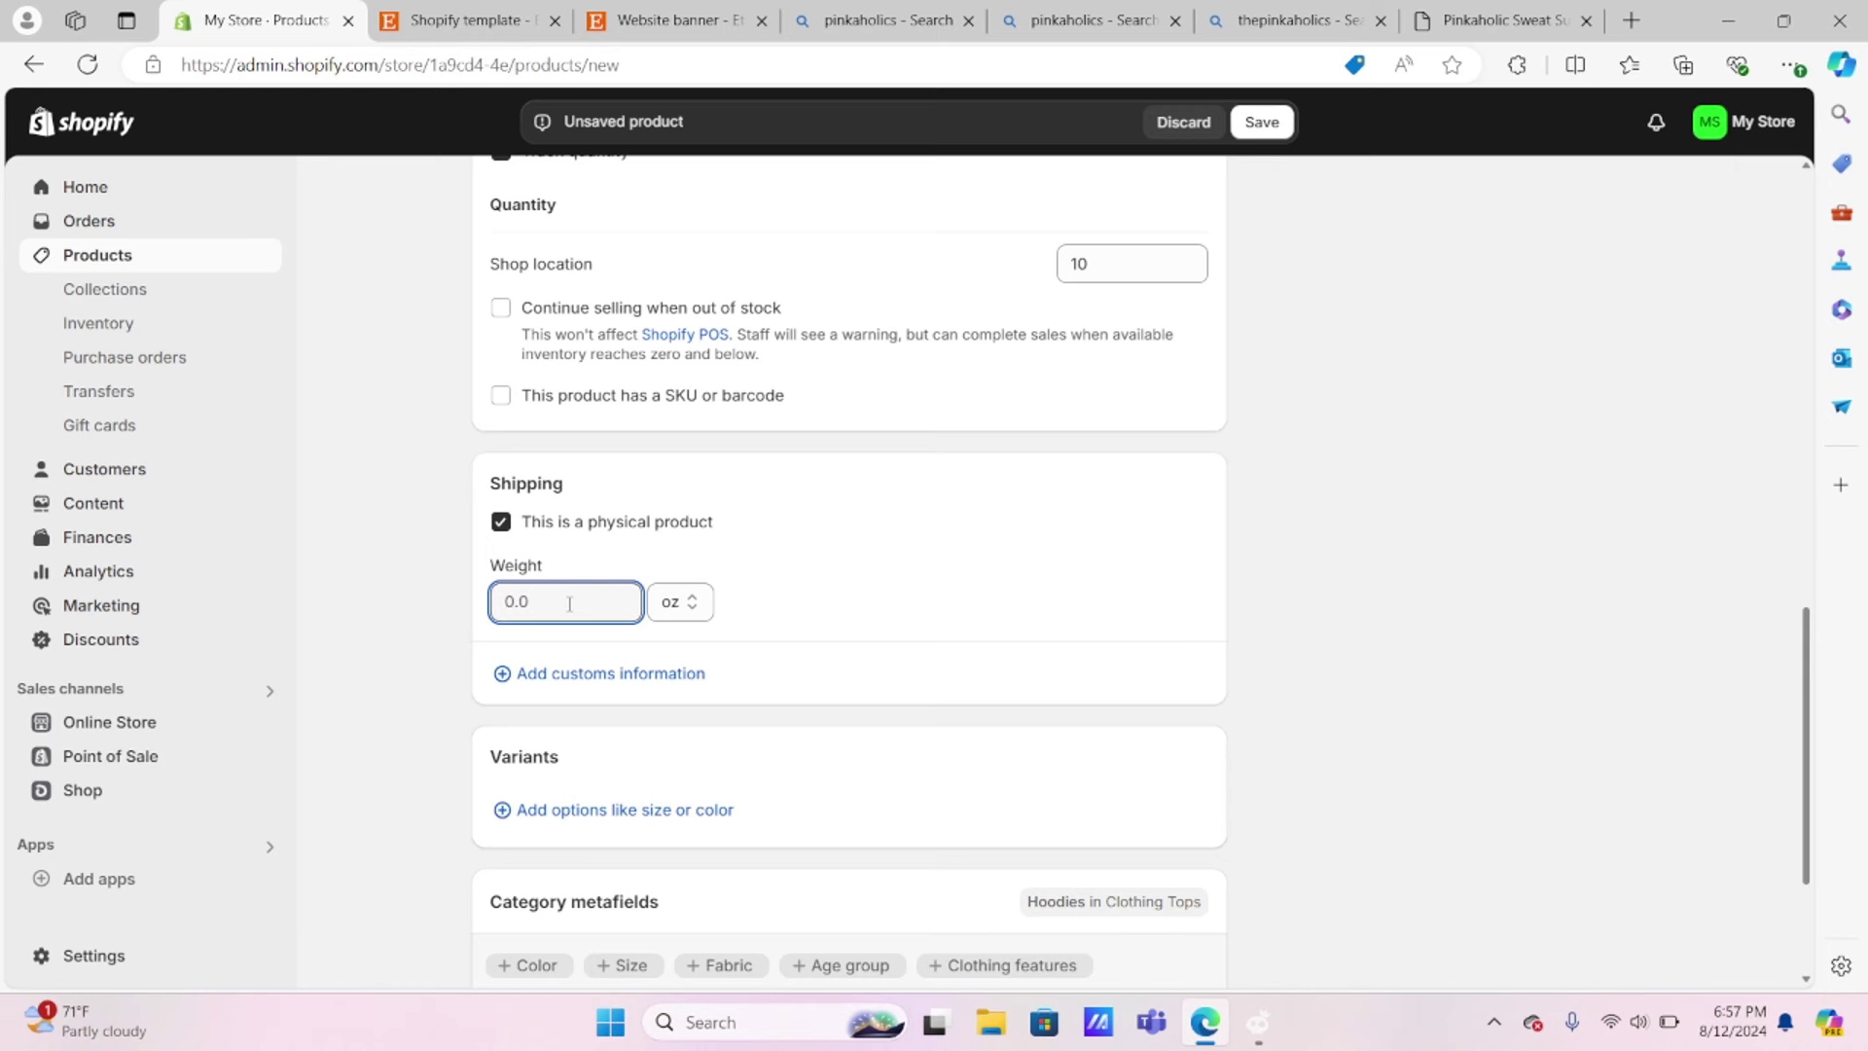
type("20")
left_click(819, 627)
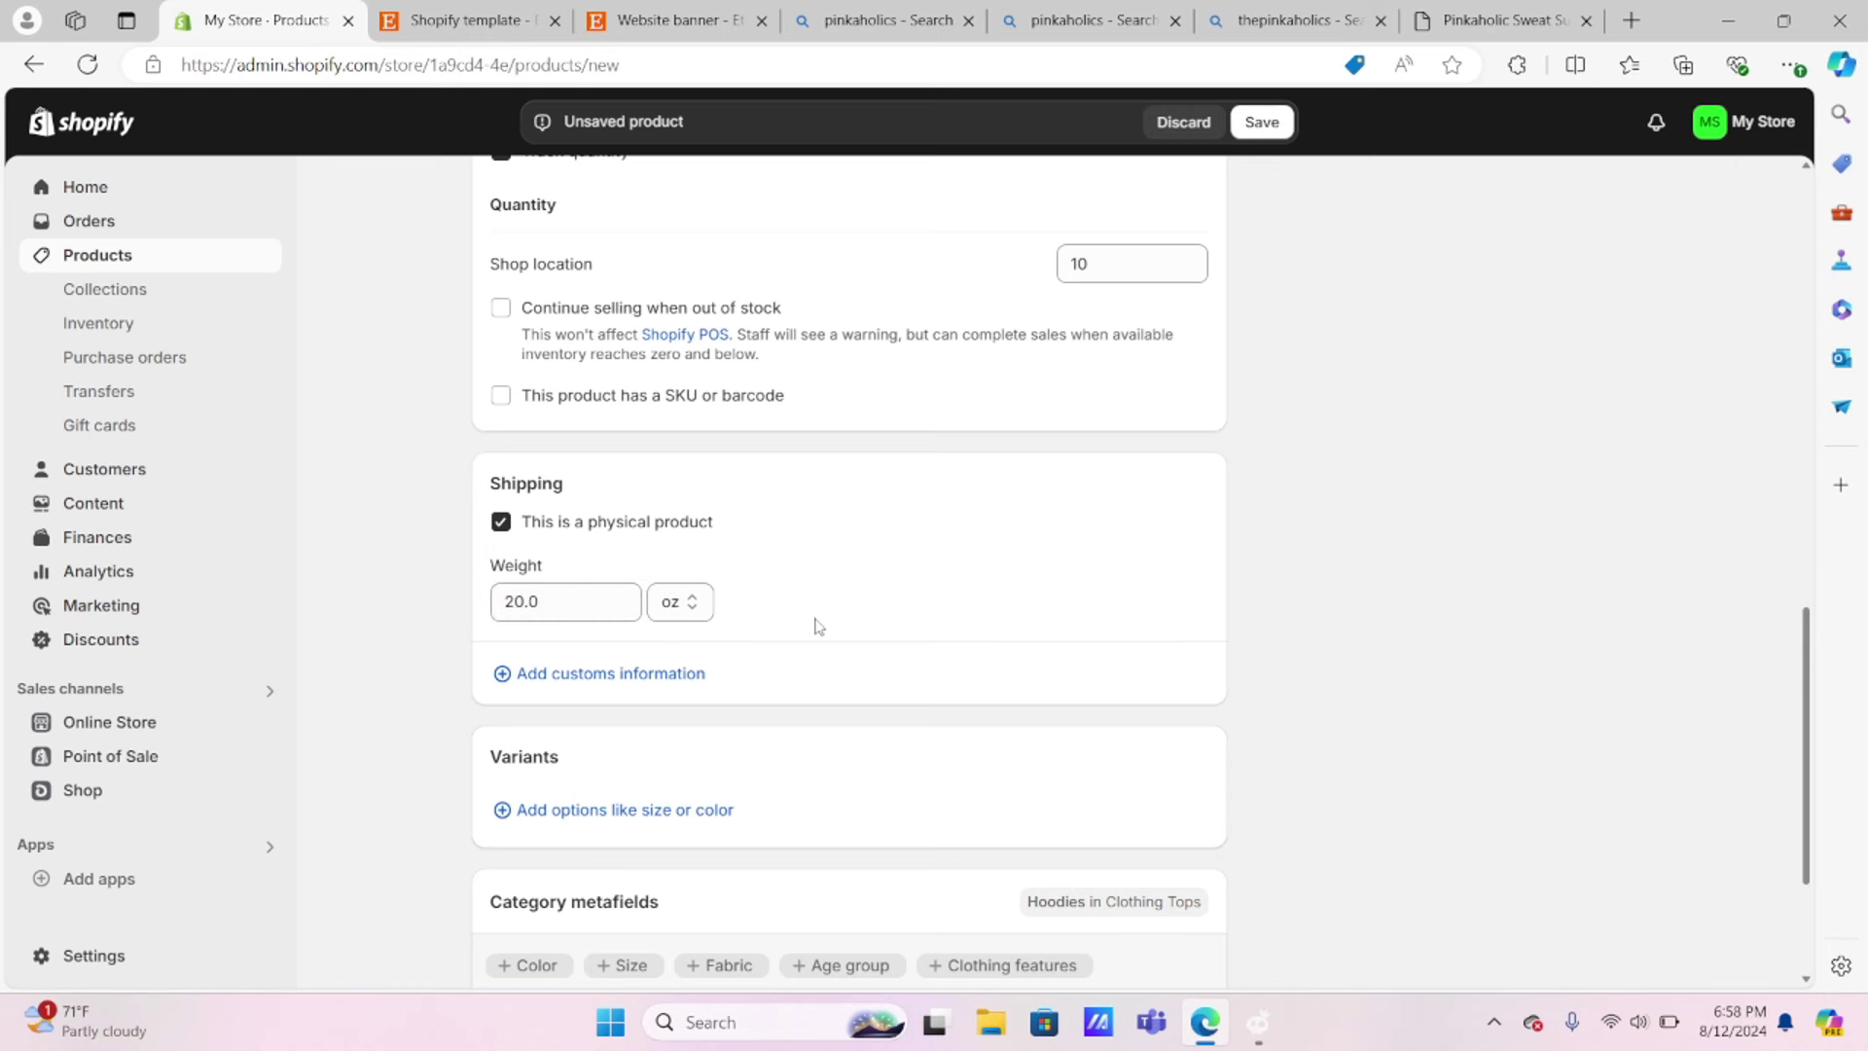
Step: Add a Size variant option with sizes S, M, L, XL and 2XL
scroll(820, 626, "down", 2)
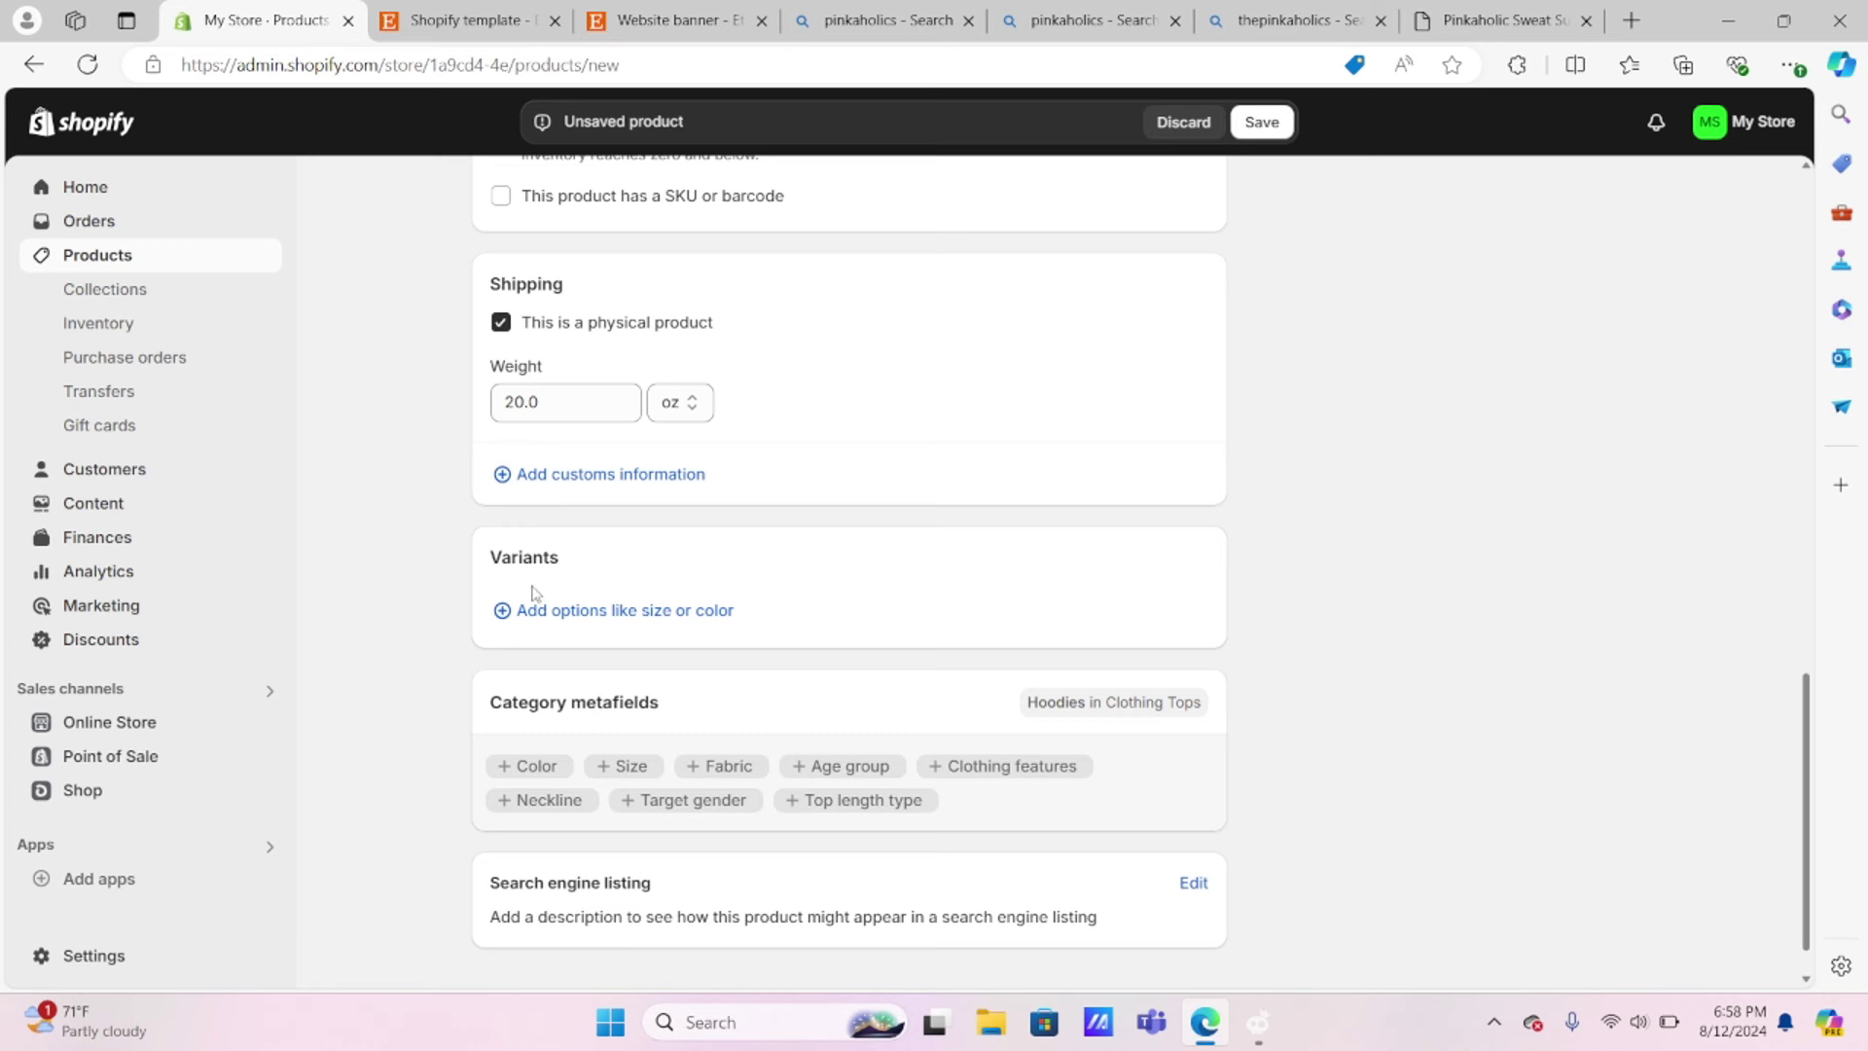
left_click(694, 622)
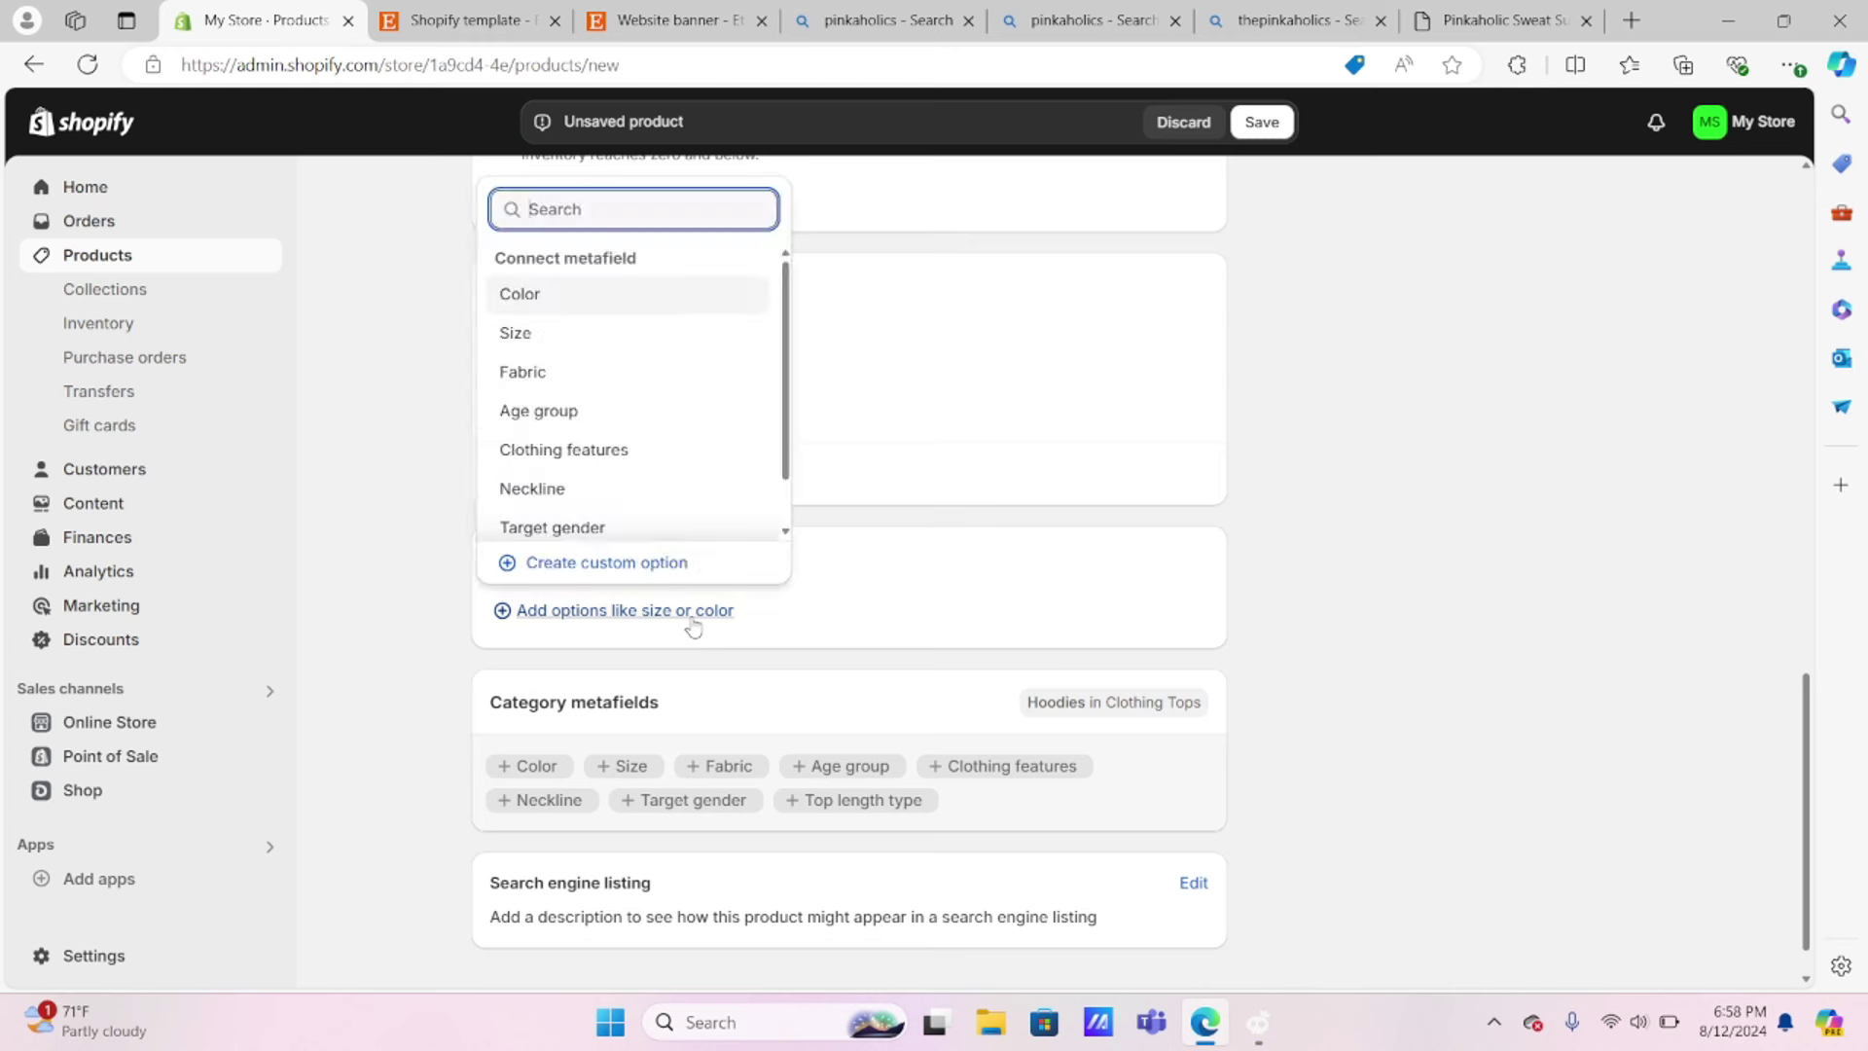
left_click(523, 331)
type("SIZE")
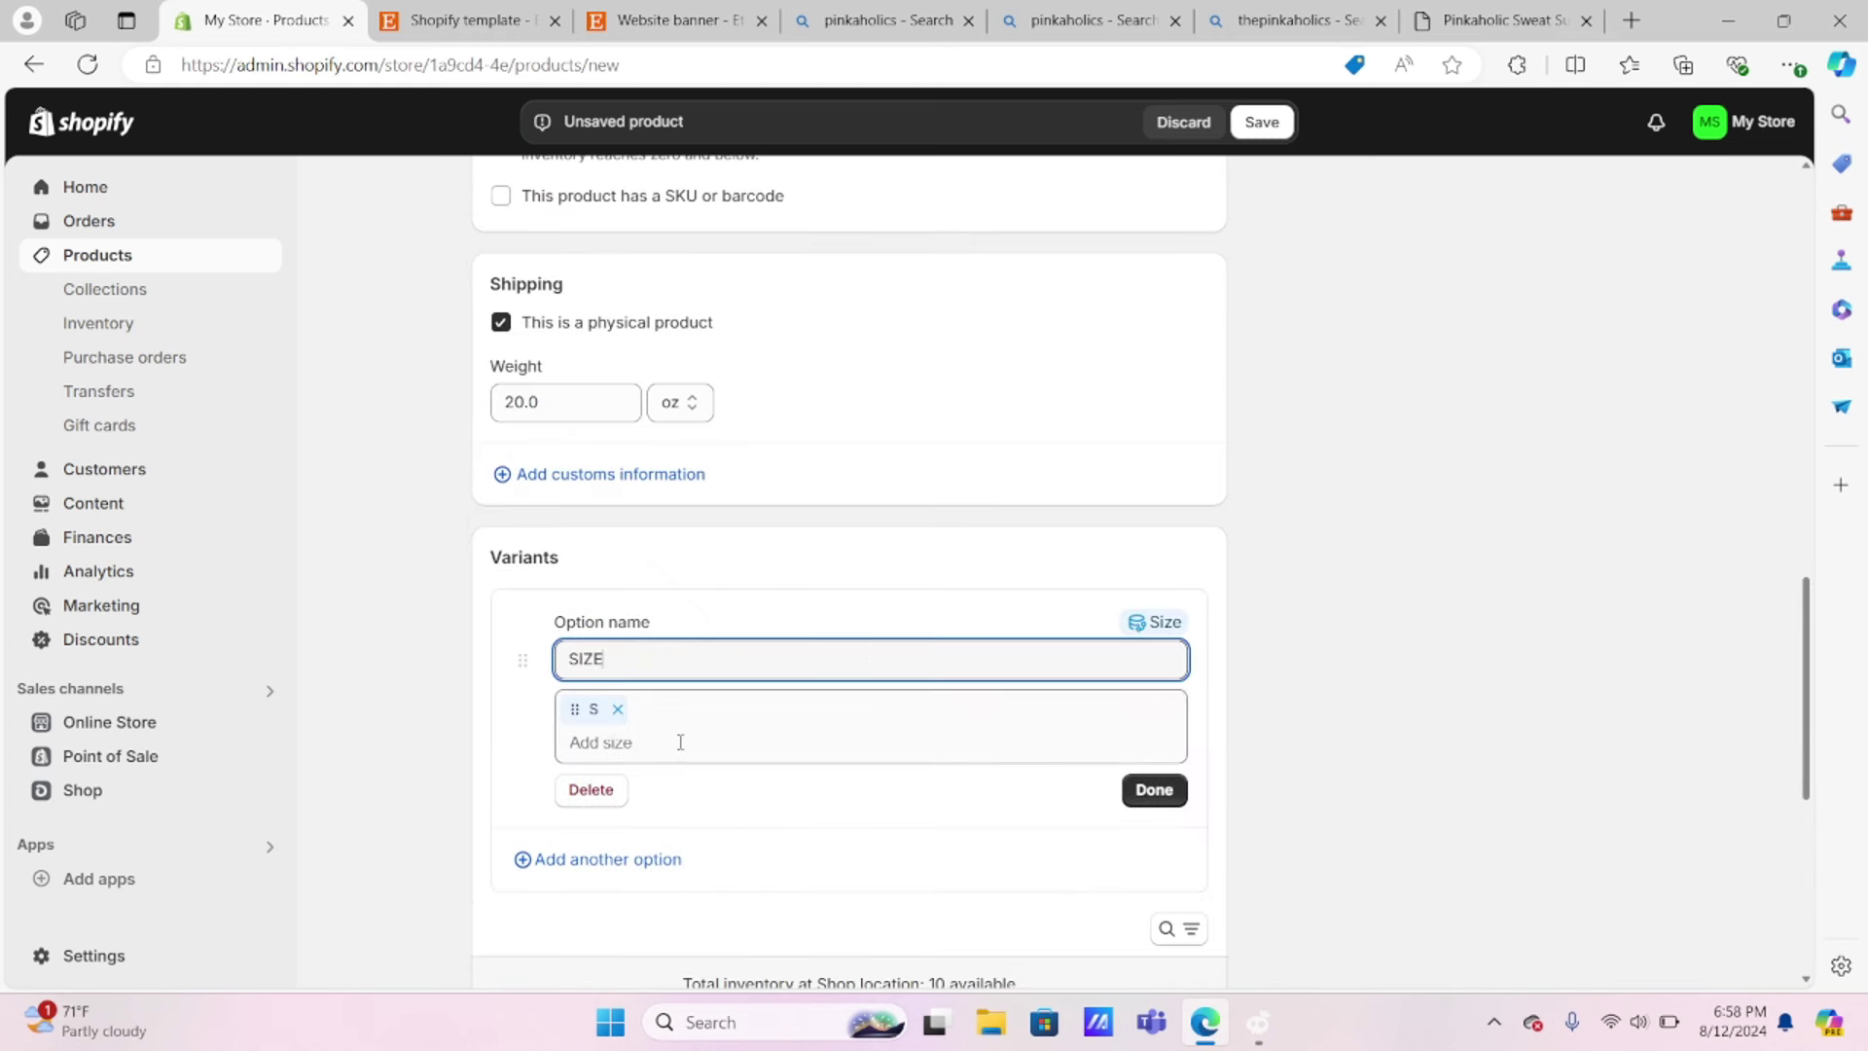
left_click(679, 737)
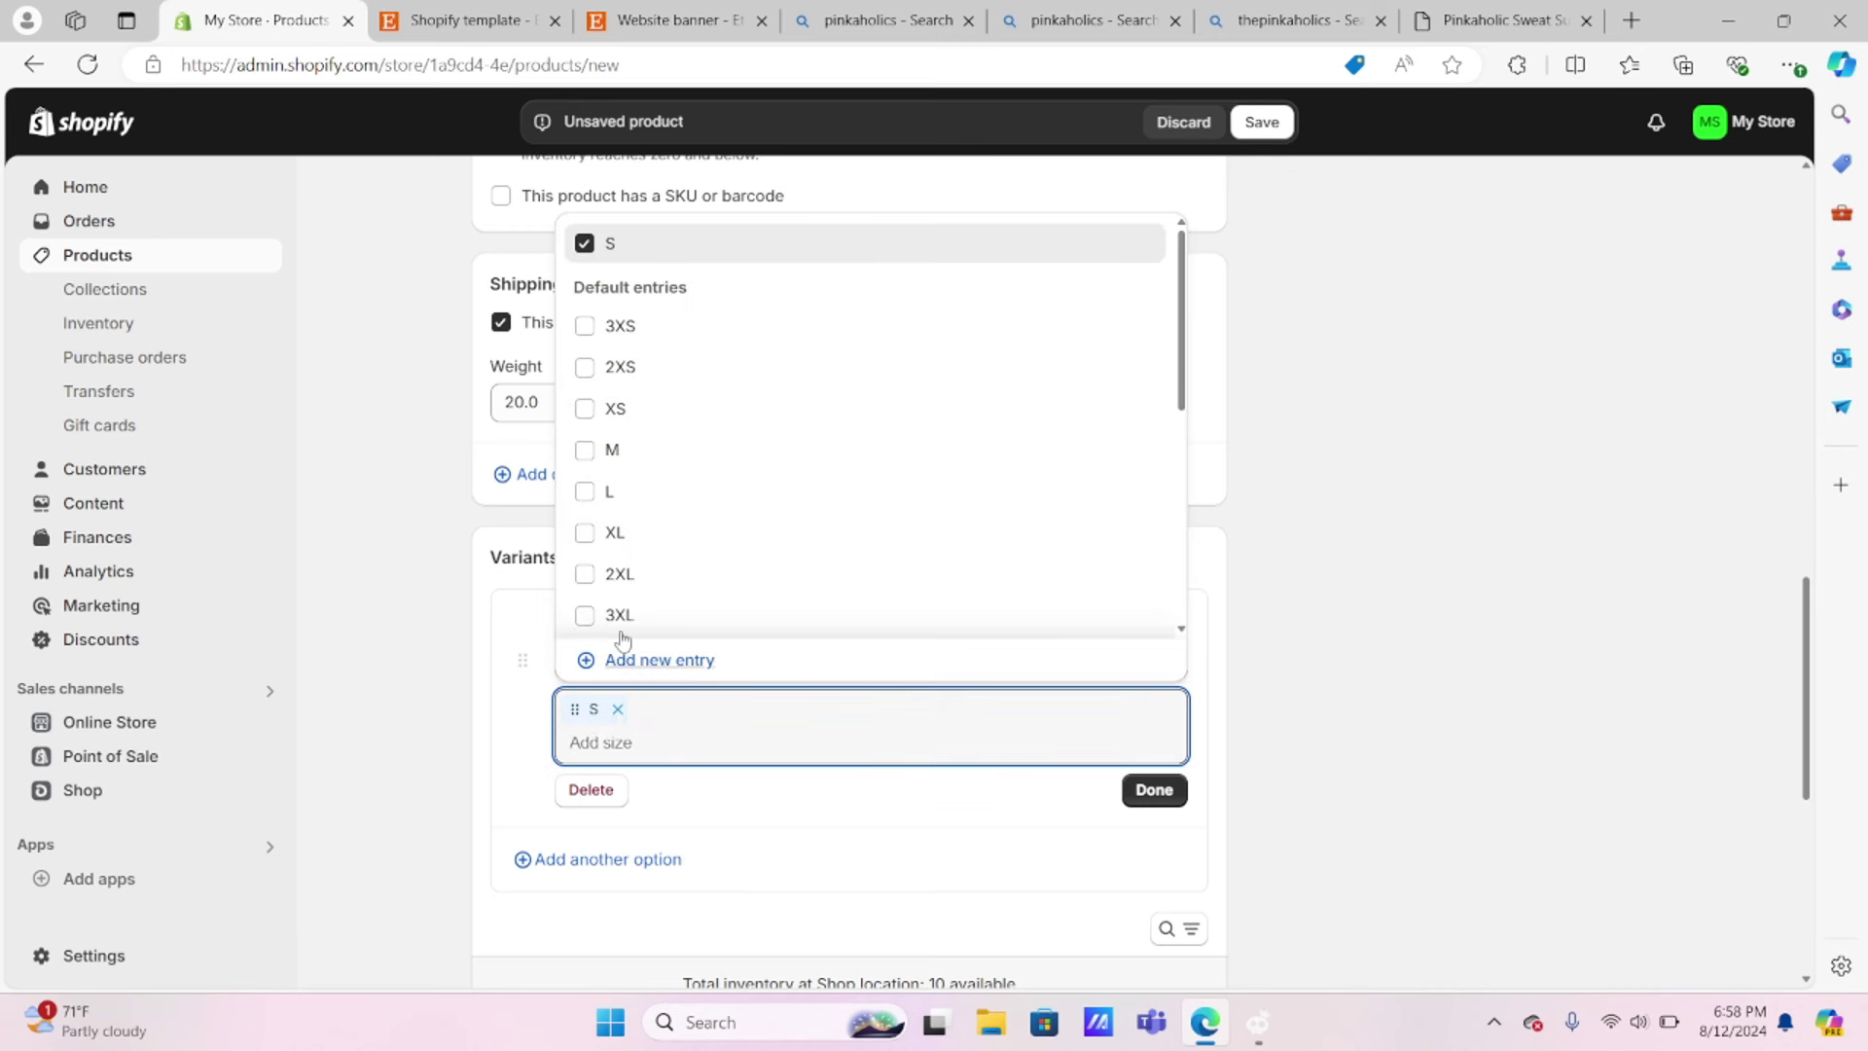
left_click(585, 450)
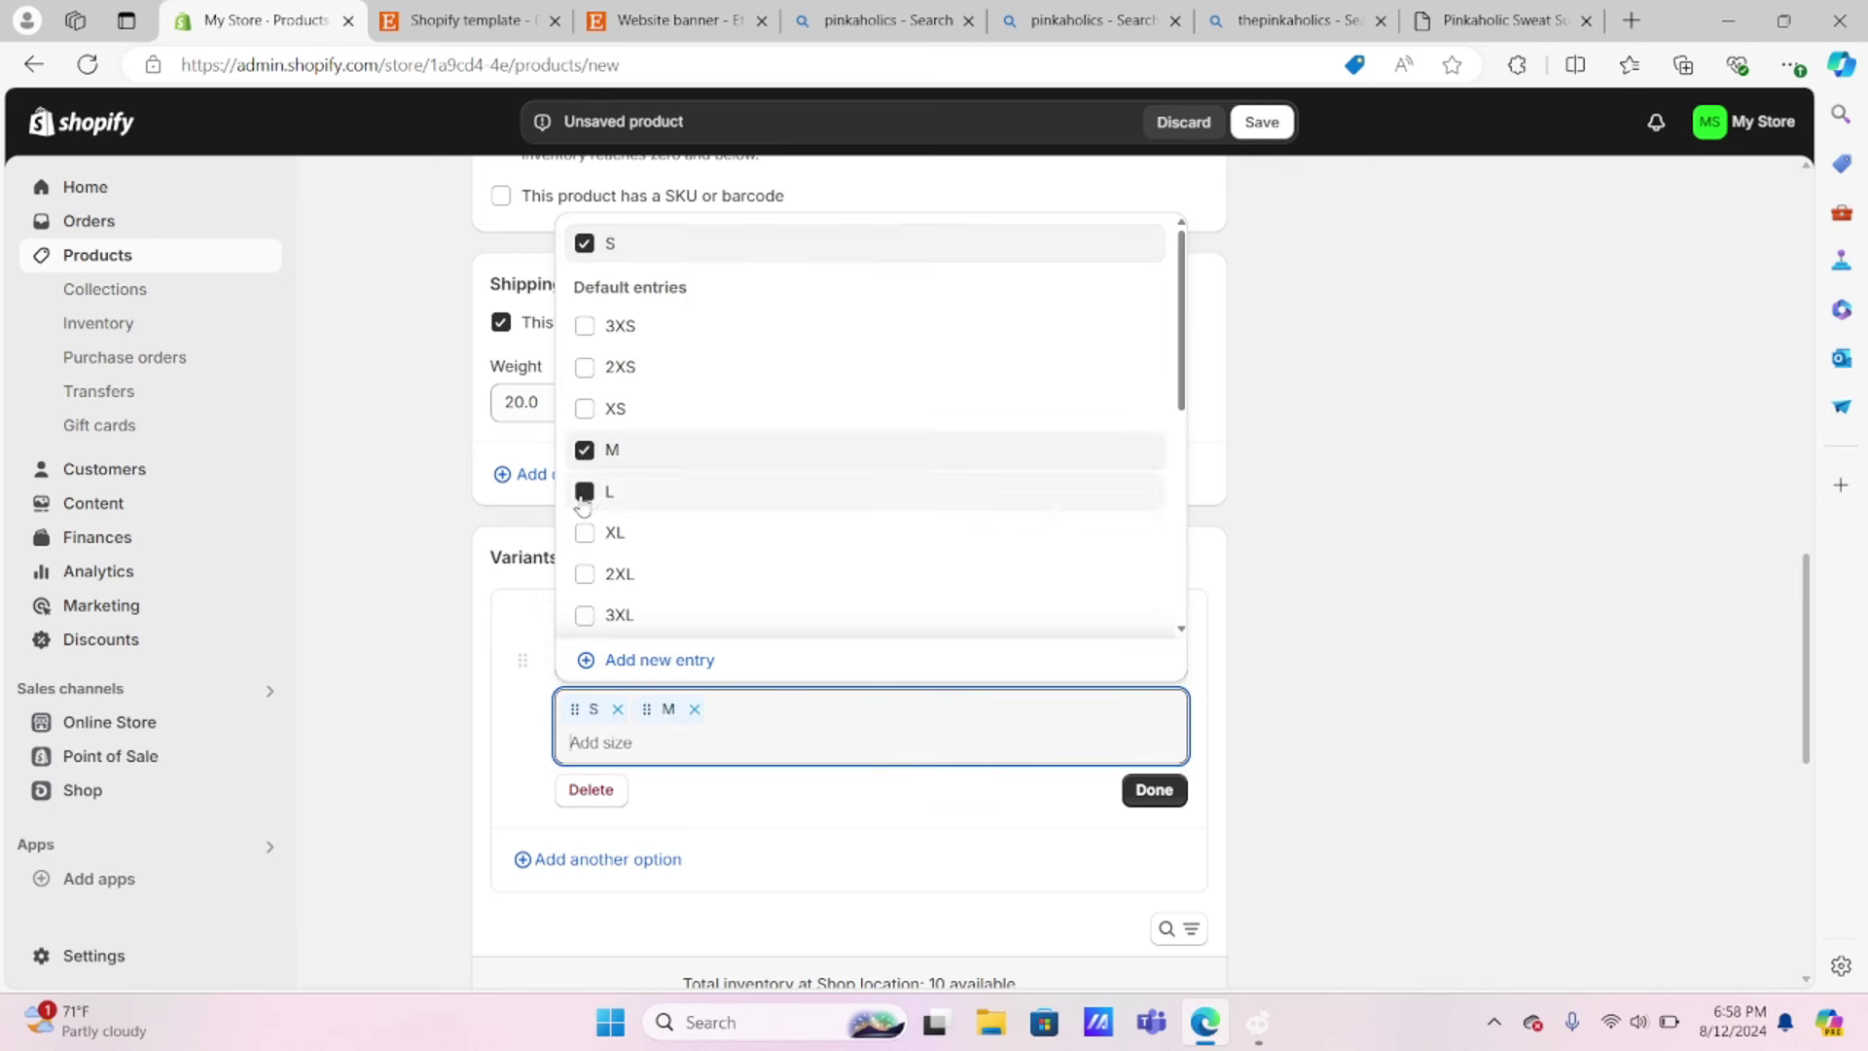
left_click(585, 492)
left_click(585, 532)
left_click(585, 574)
Step: Set 10 units available for the M and L sizes
scroll(747, 751, "down", 7)
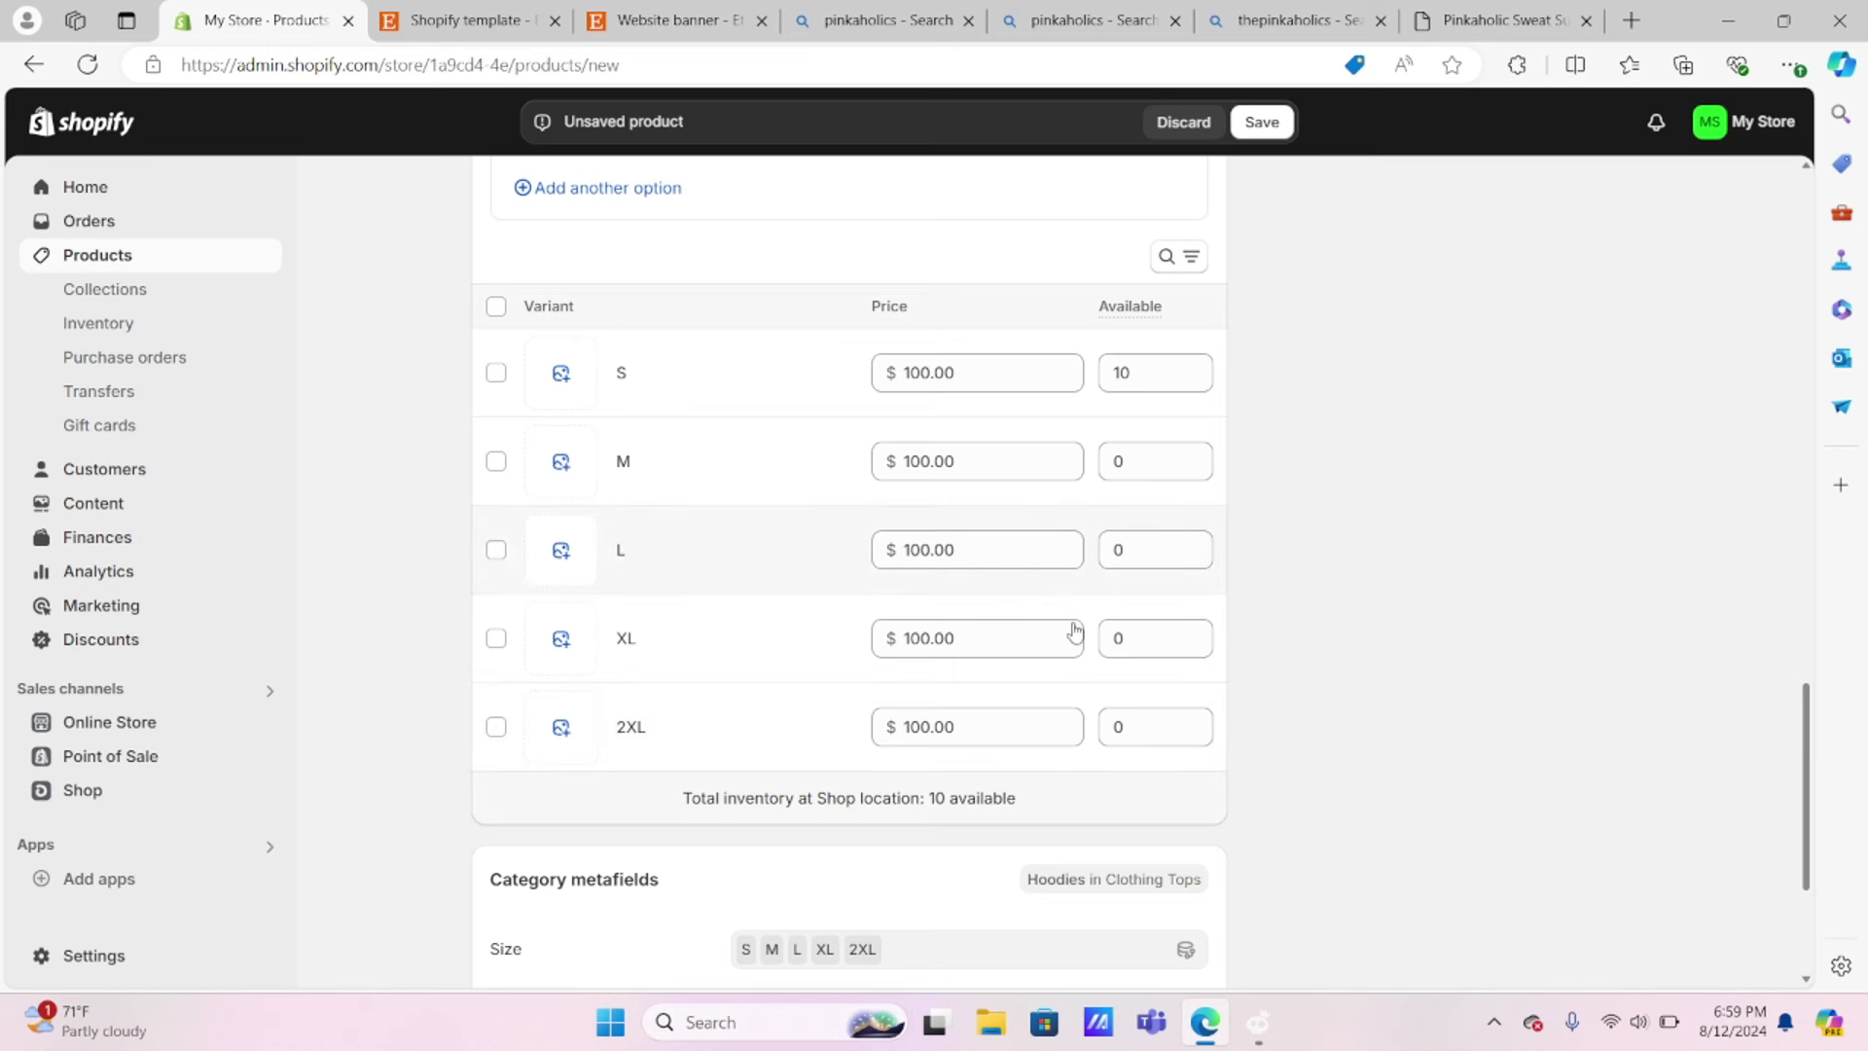
left_click(1149, 371)
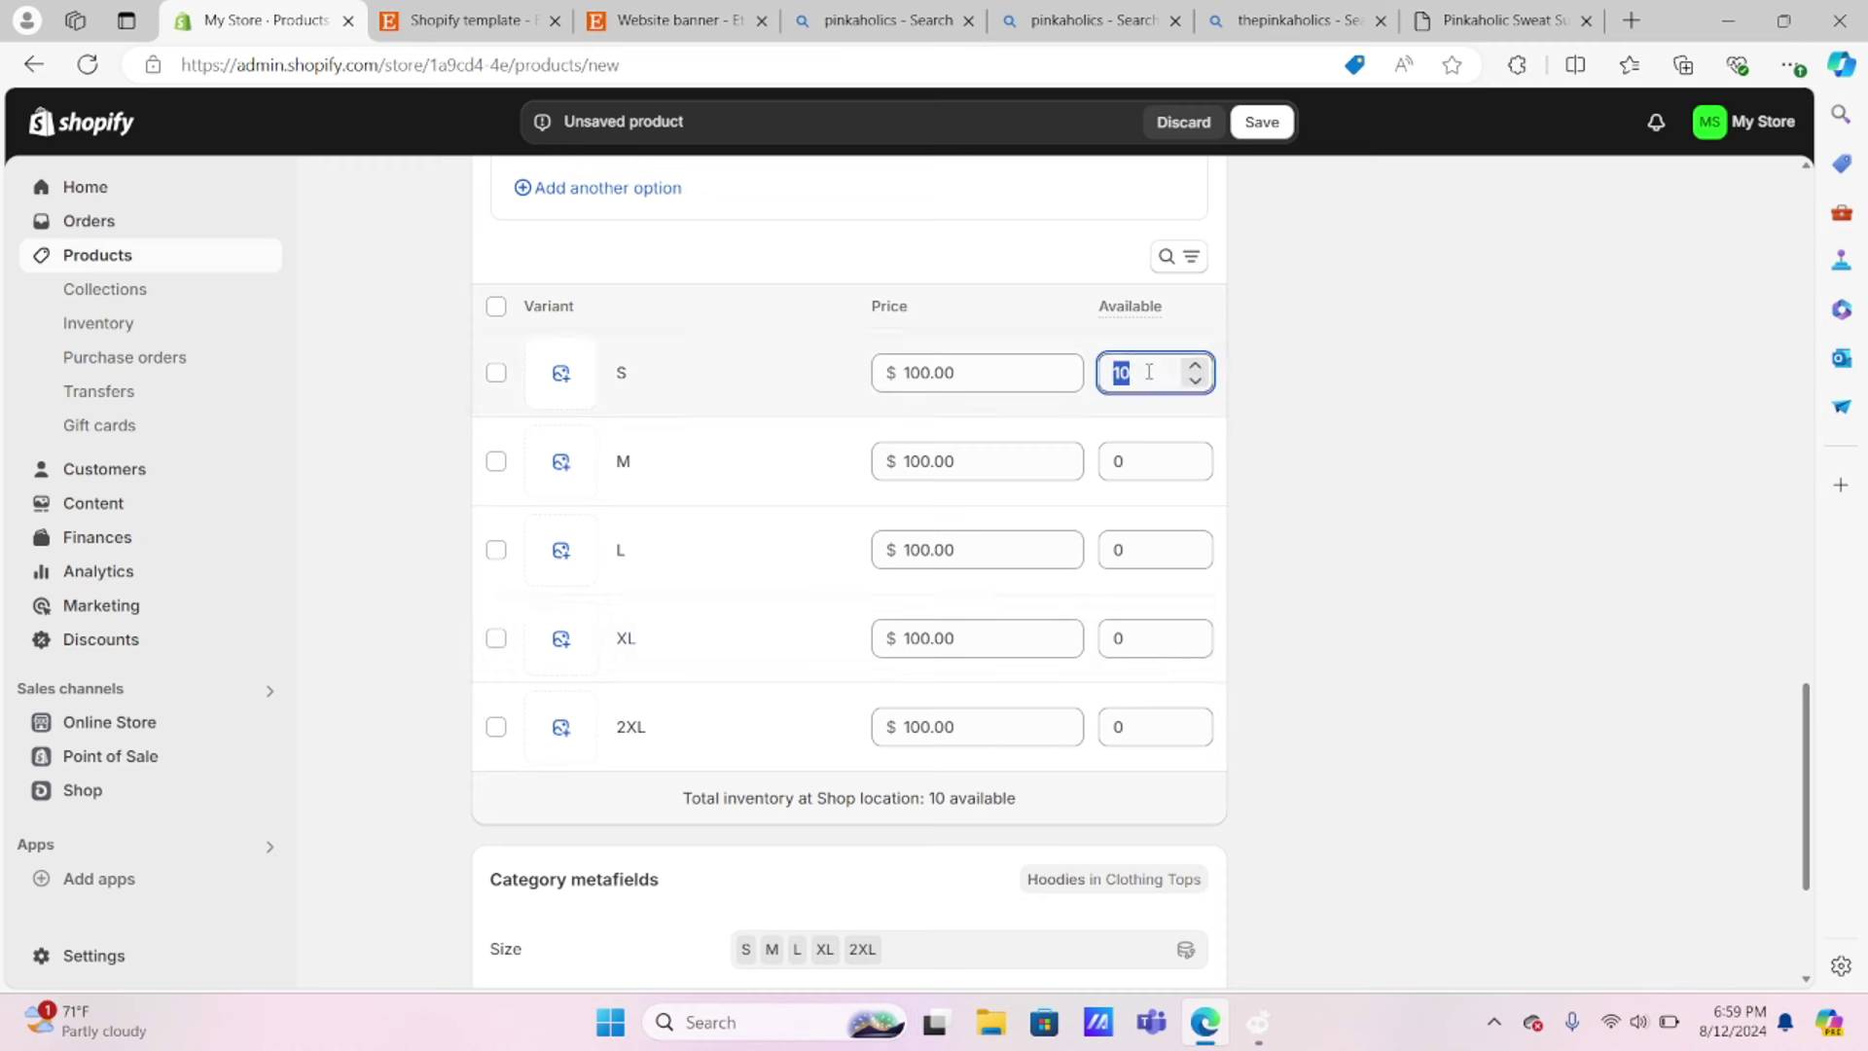
left_click(1133, 461)
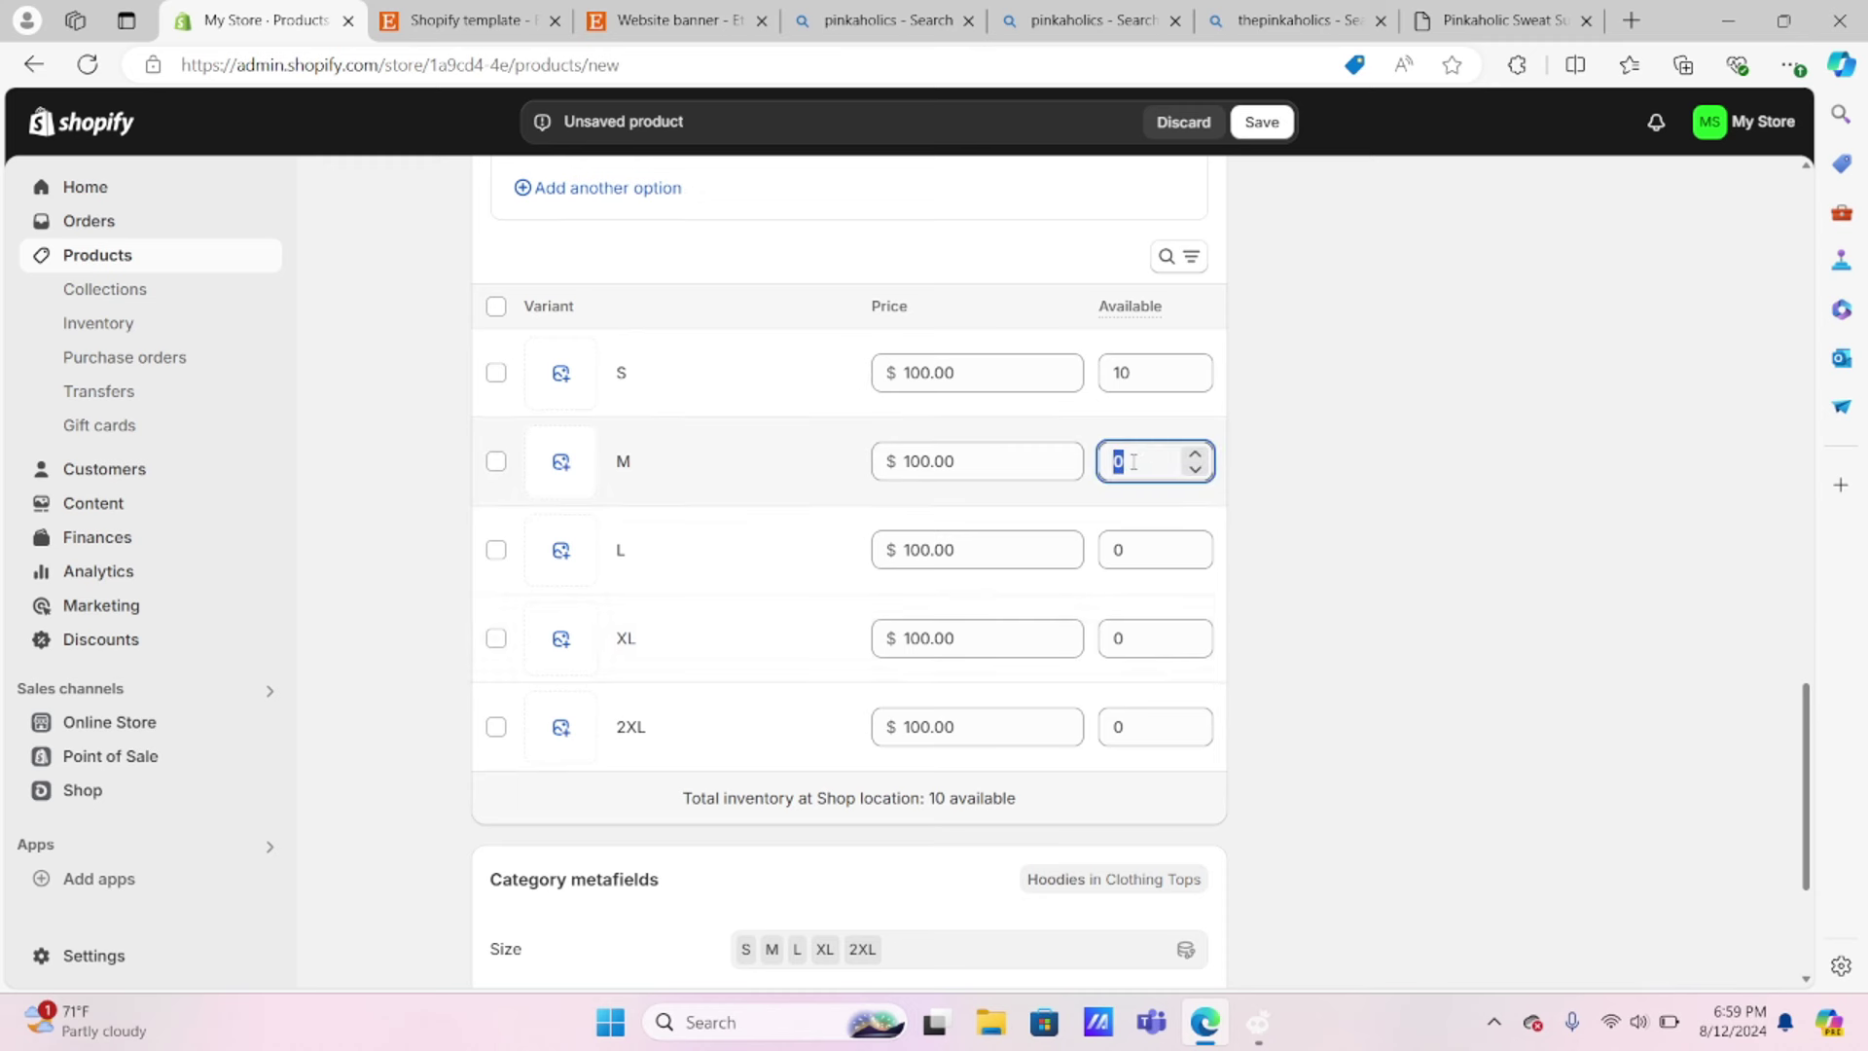
type("10")
left_click(1134, 551)
type("10")
left_click(1375, 320)
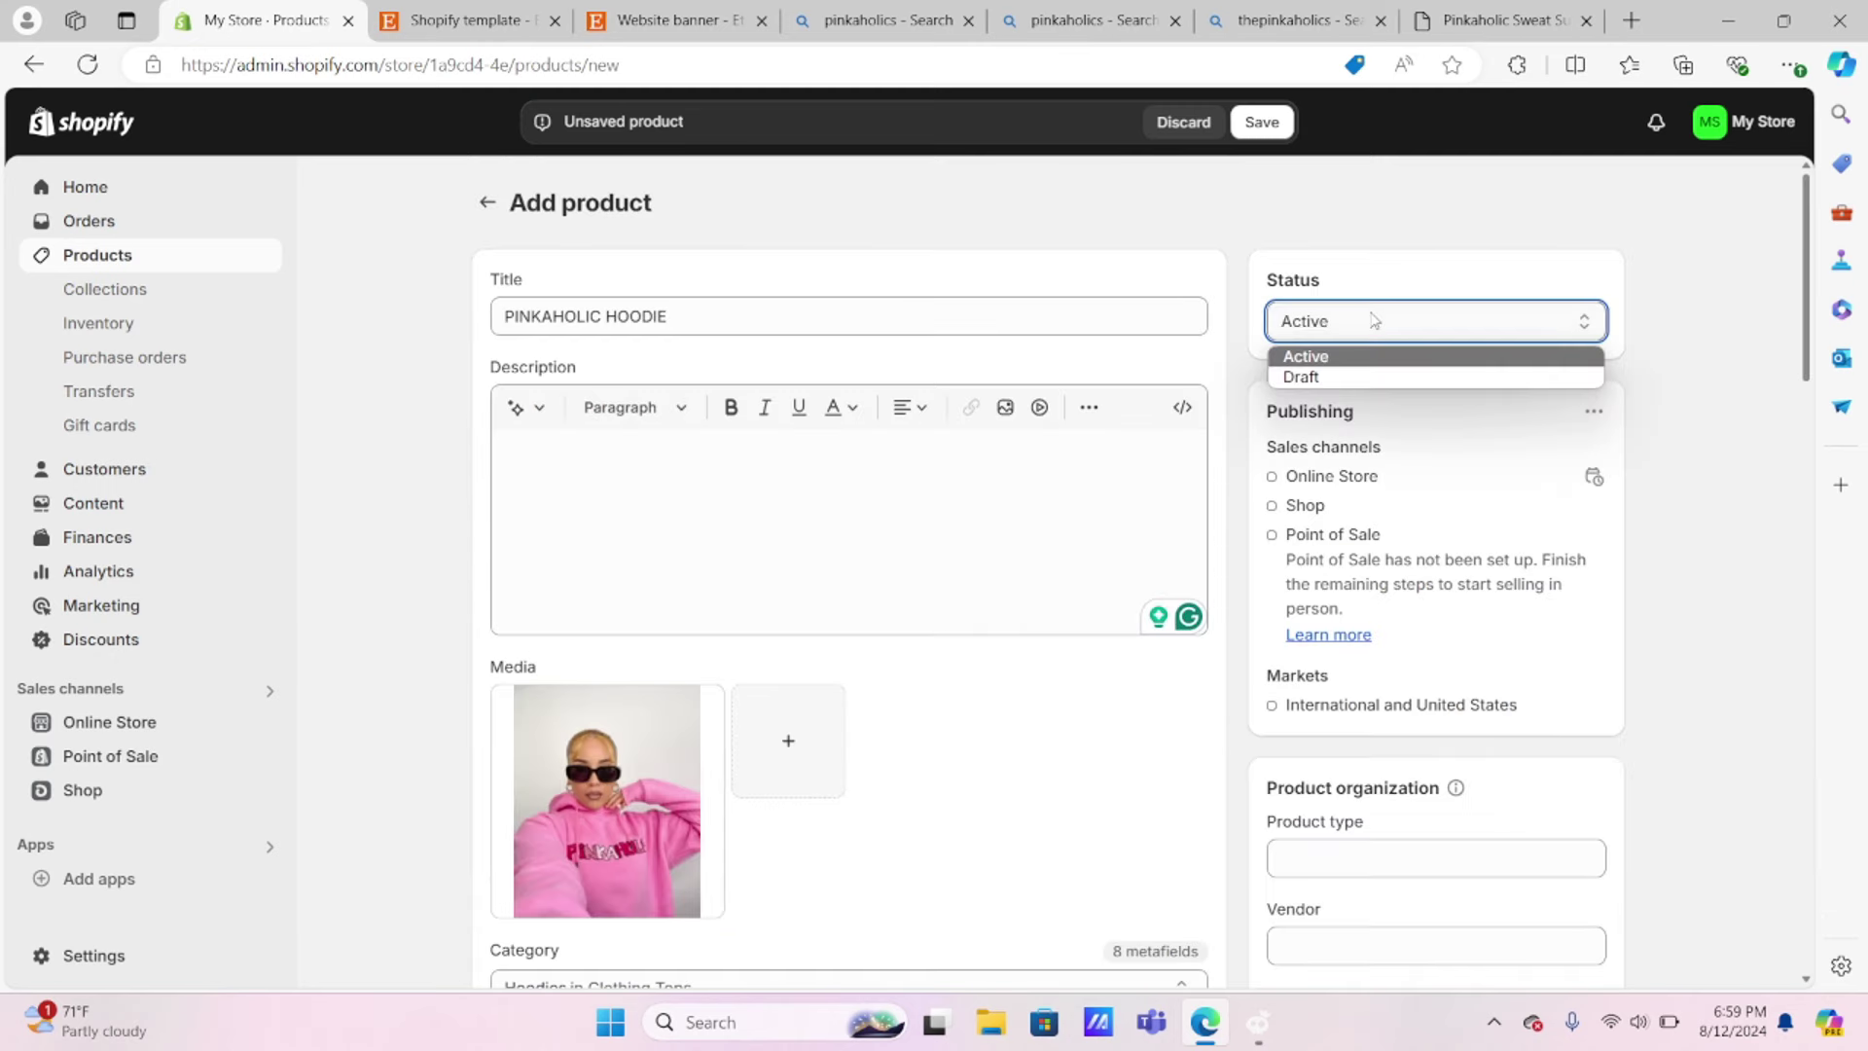
Step: Keep the hoodie's product status set to Active
left_click(1643, 499)
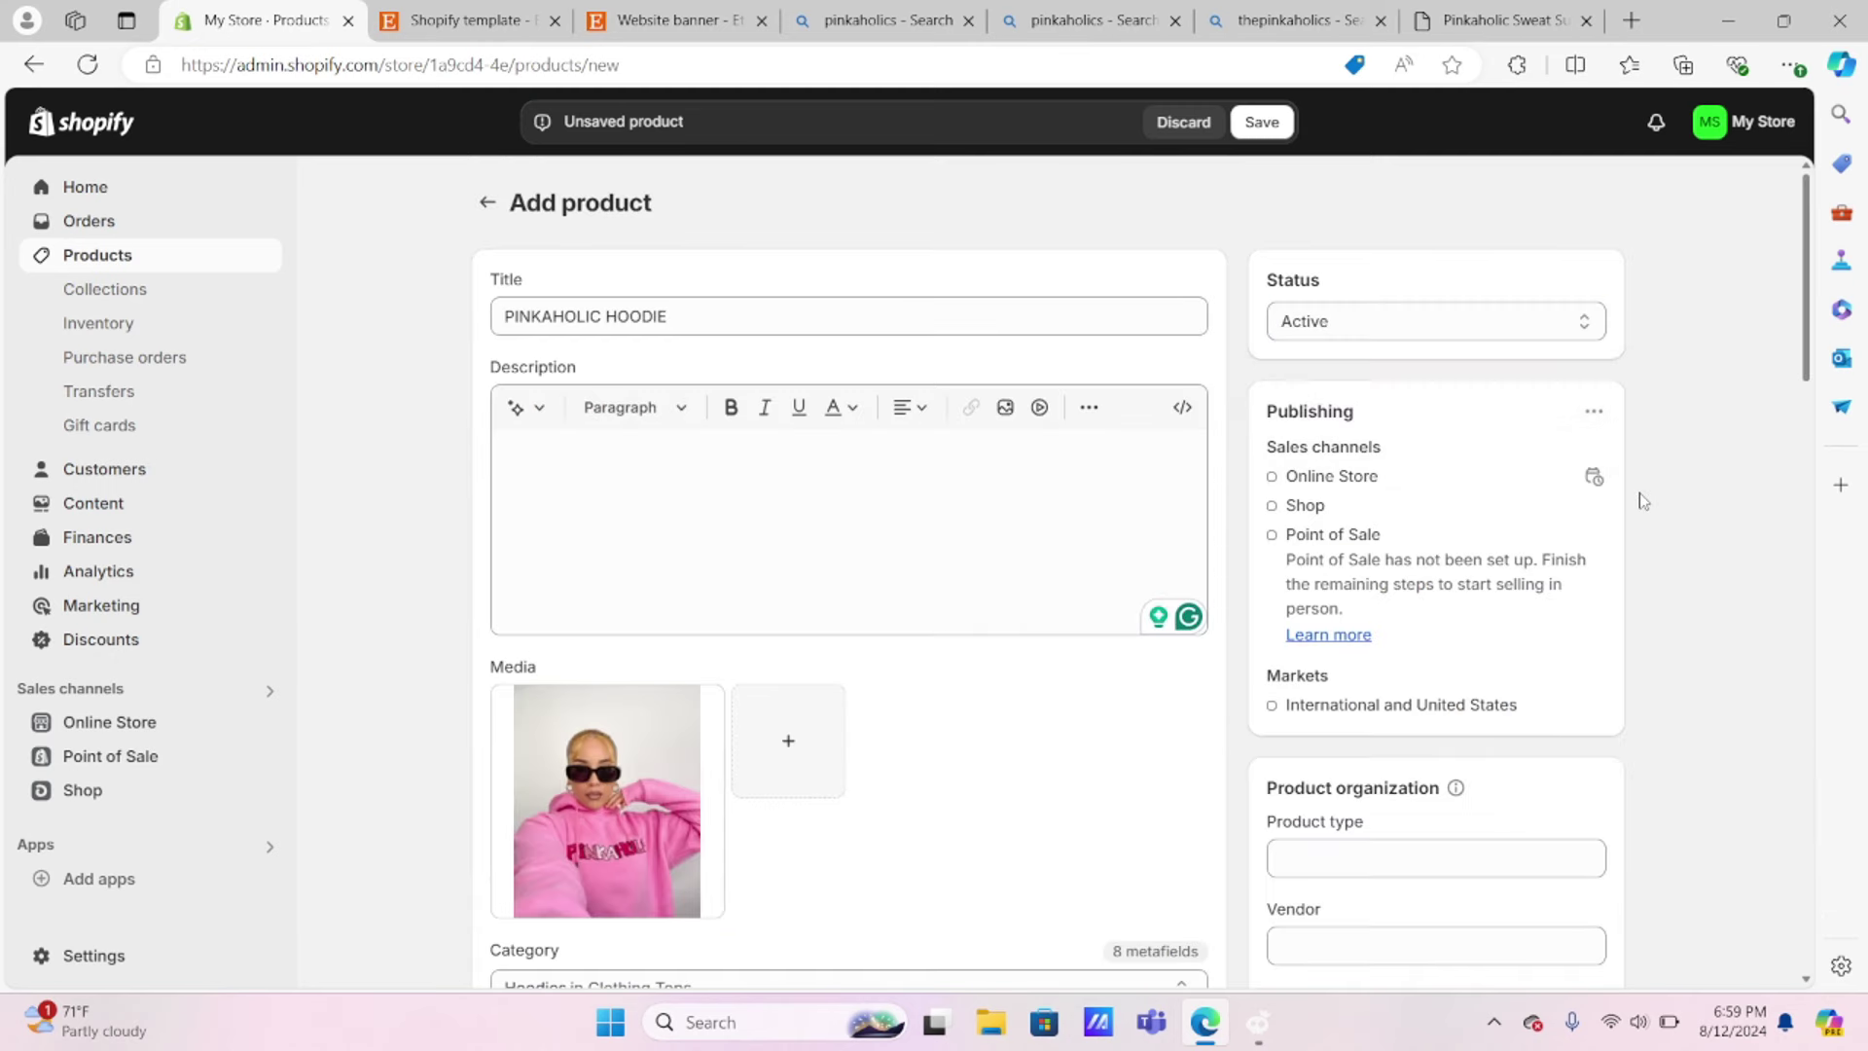
scroll(1643, 500, "down", 4)
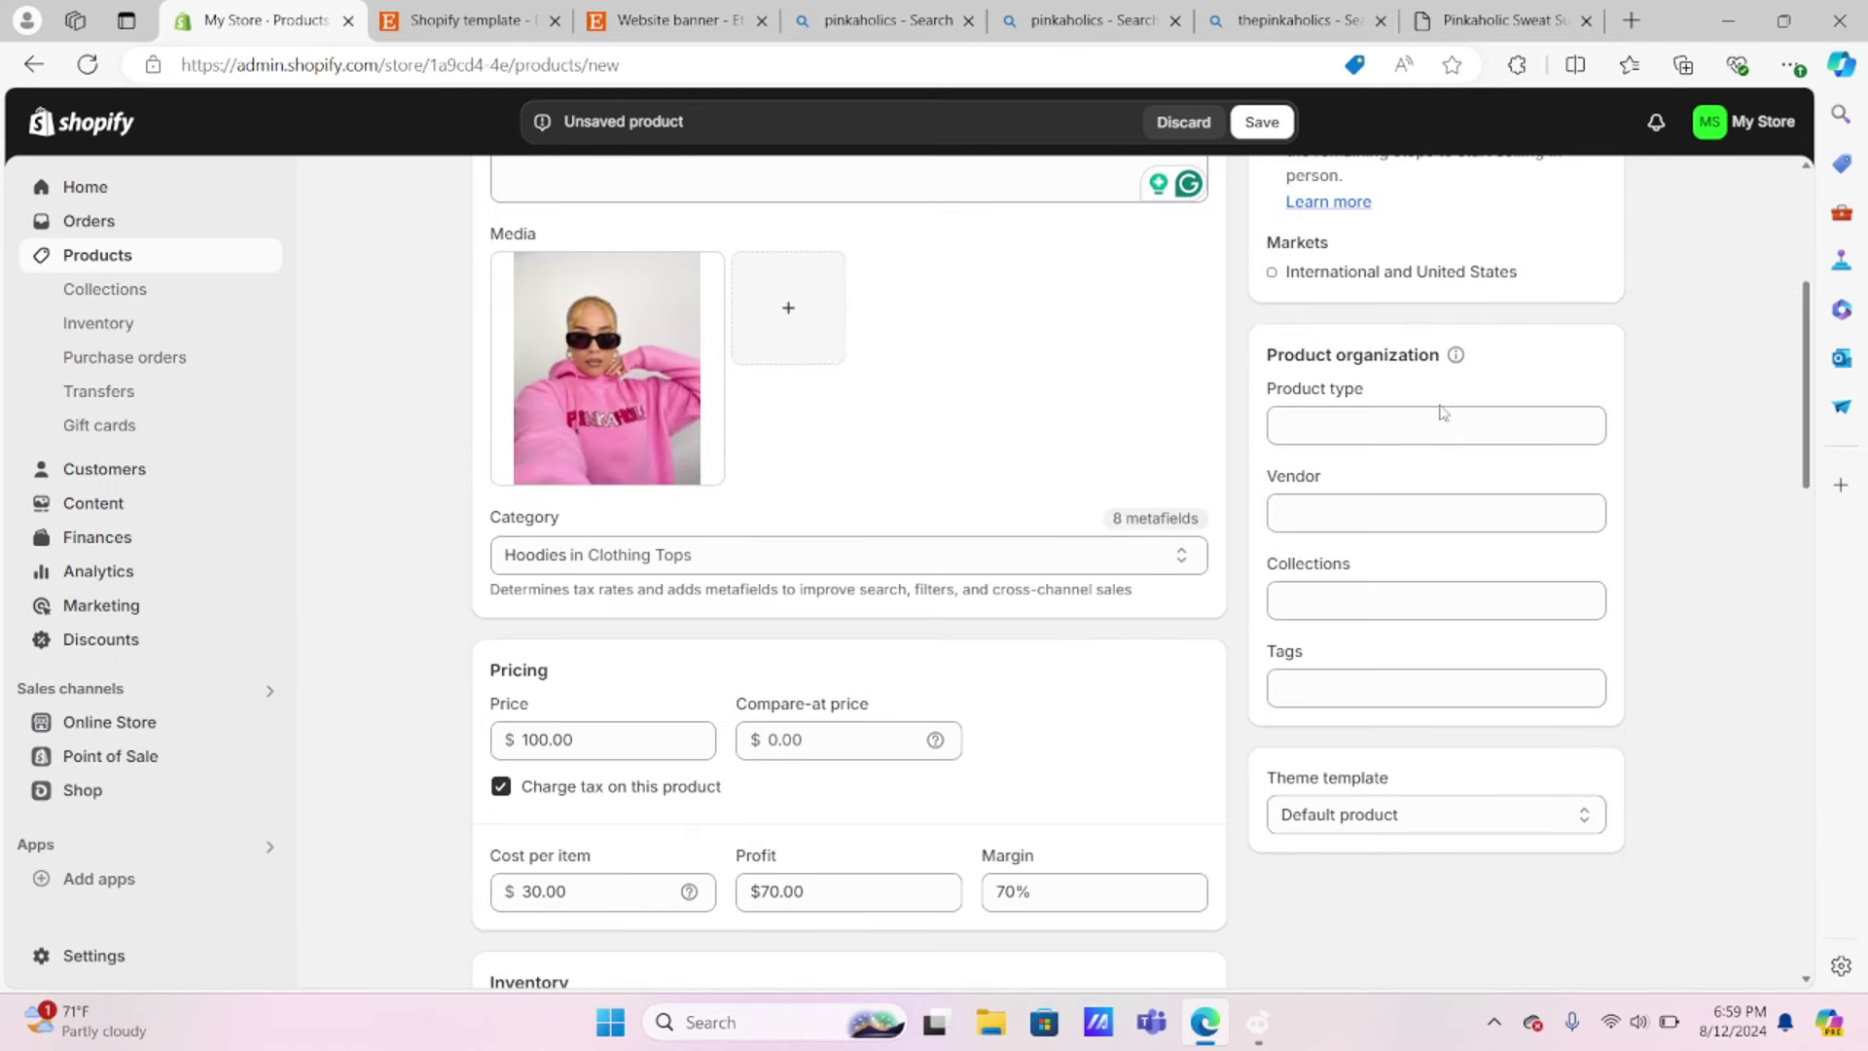
scroll(1439, 409, "up", 4)
left_click(1439, 321)
left_click(1644, 492)
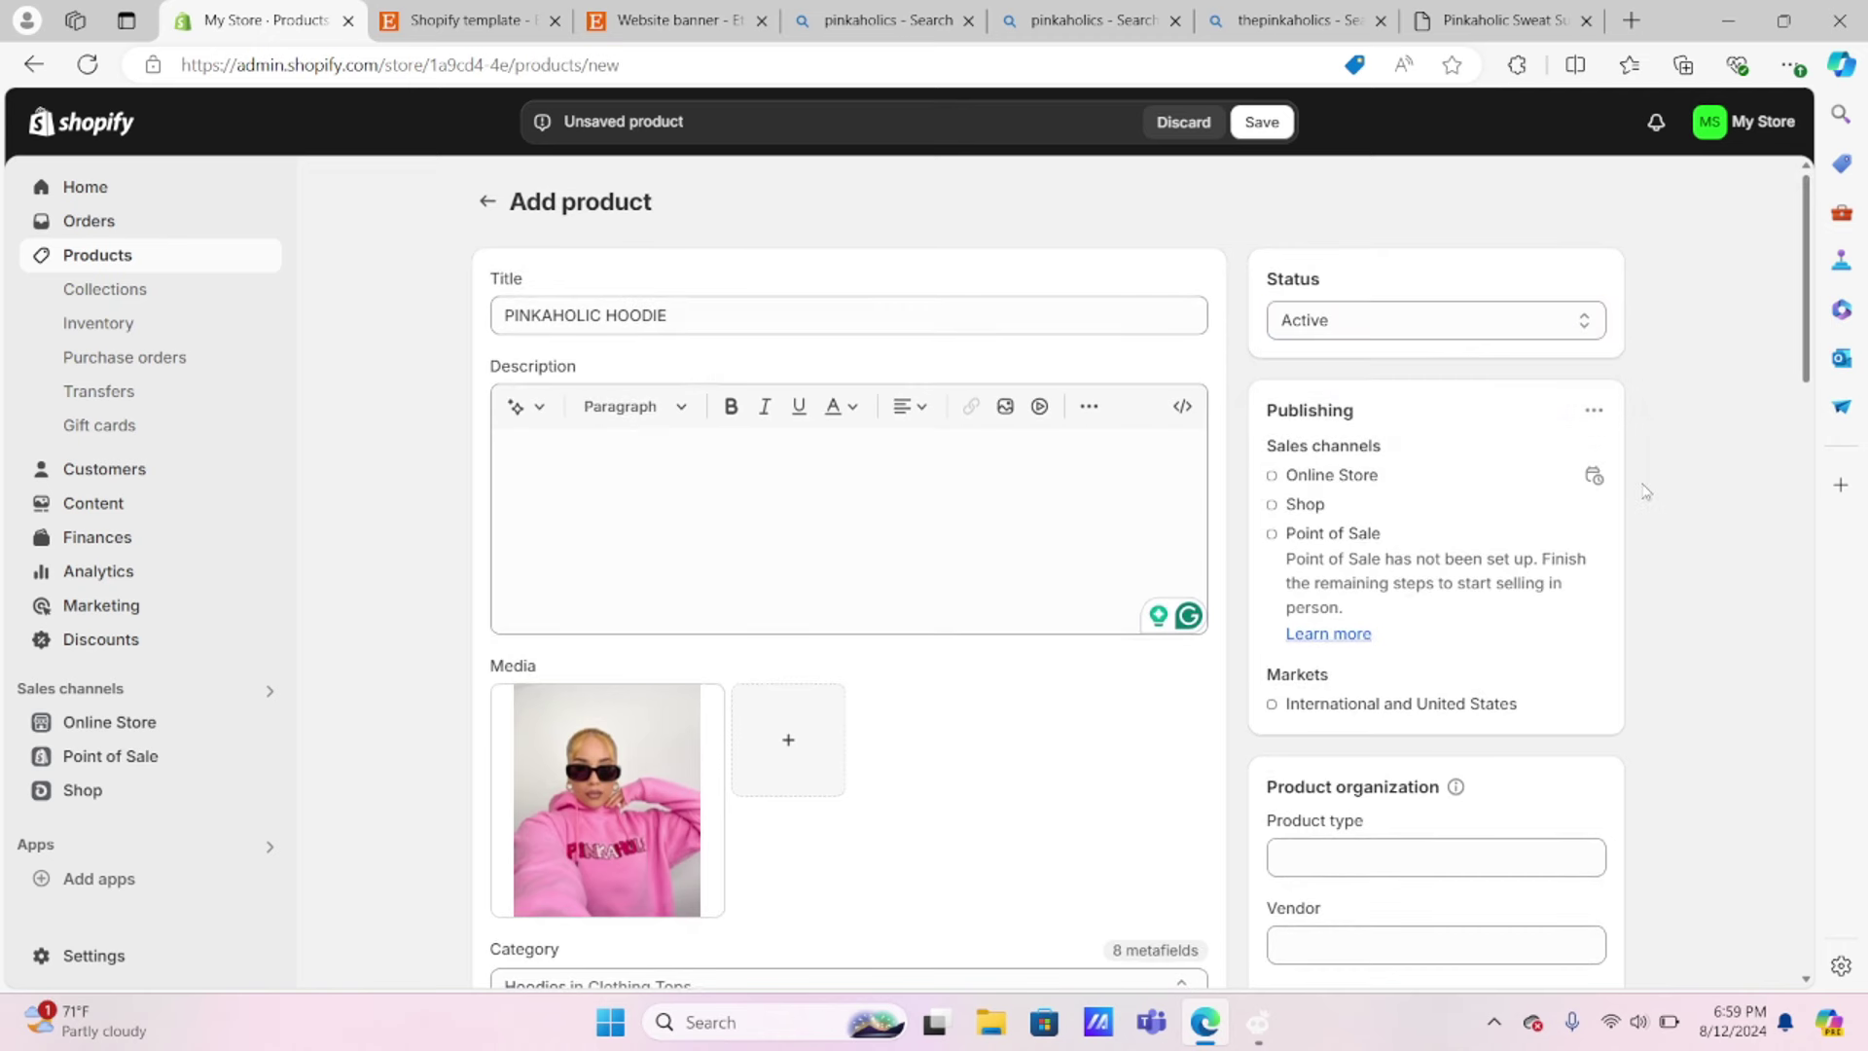
scroll(1650, 501, "down", 4)
Step: Assign the hoodie to the Best Sellers collection and save the product
left_click(1365, 424)
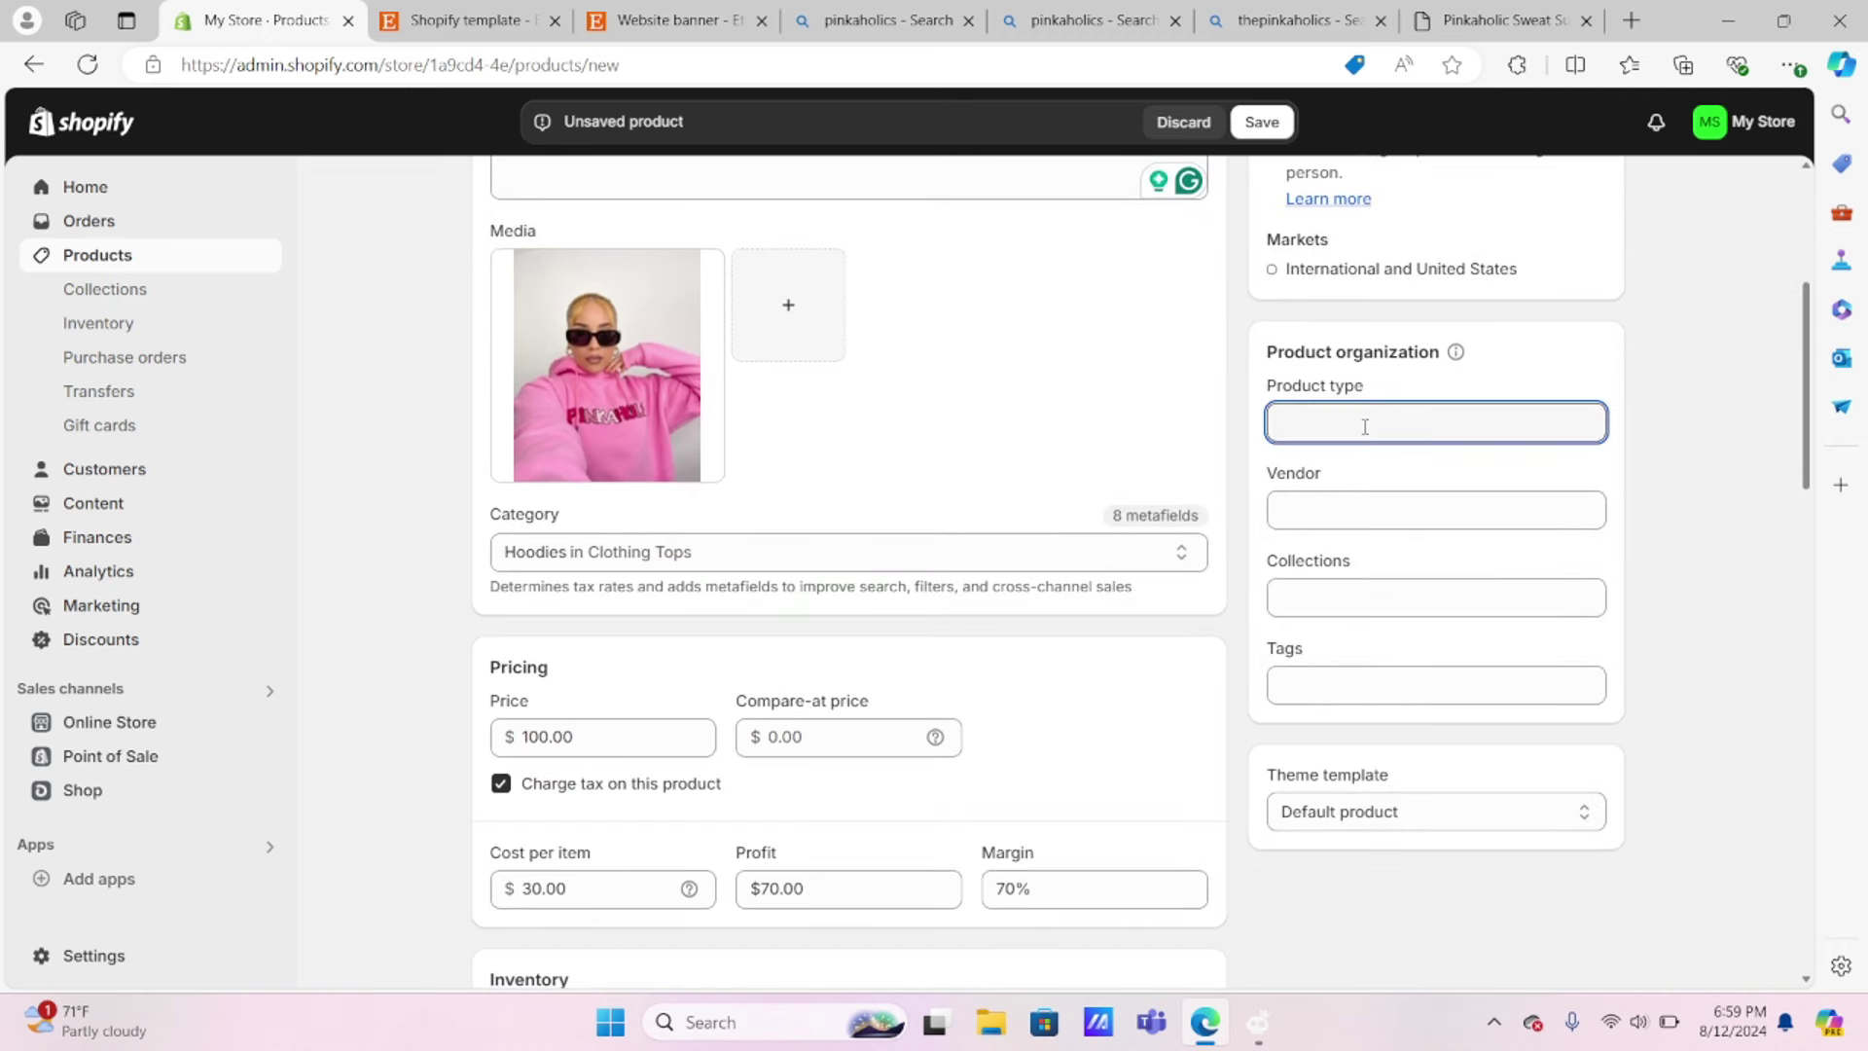
left_click(1334, 600)
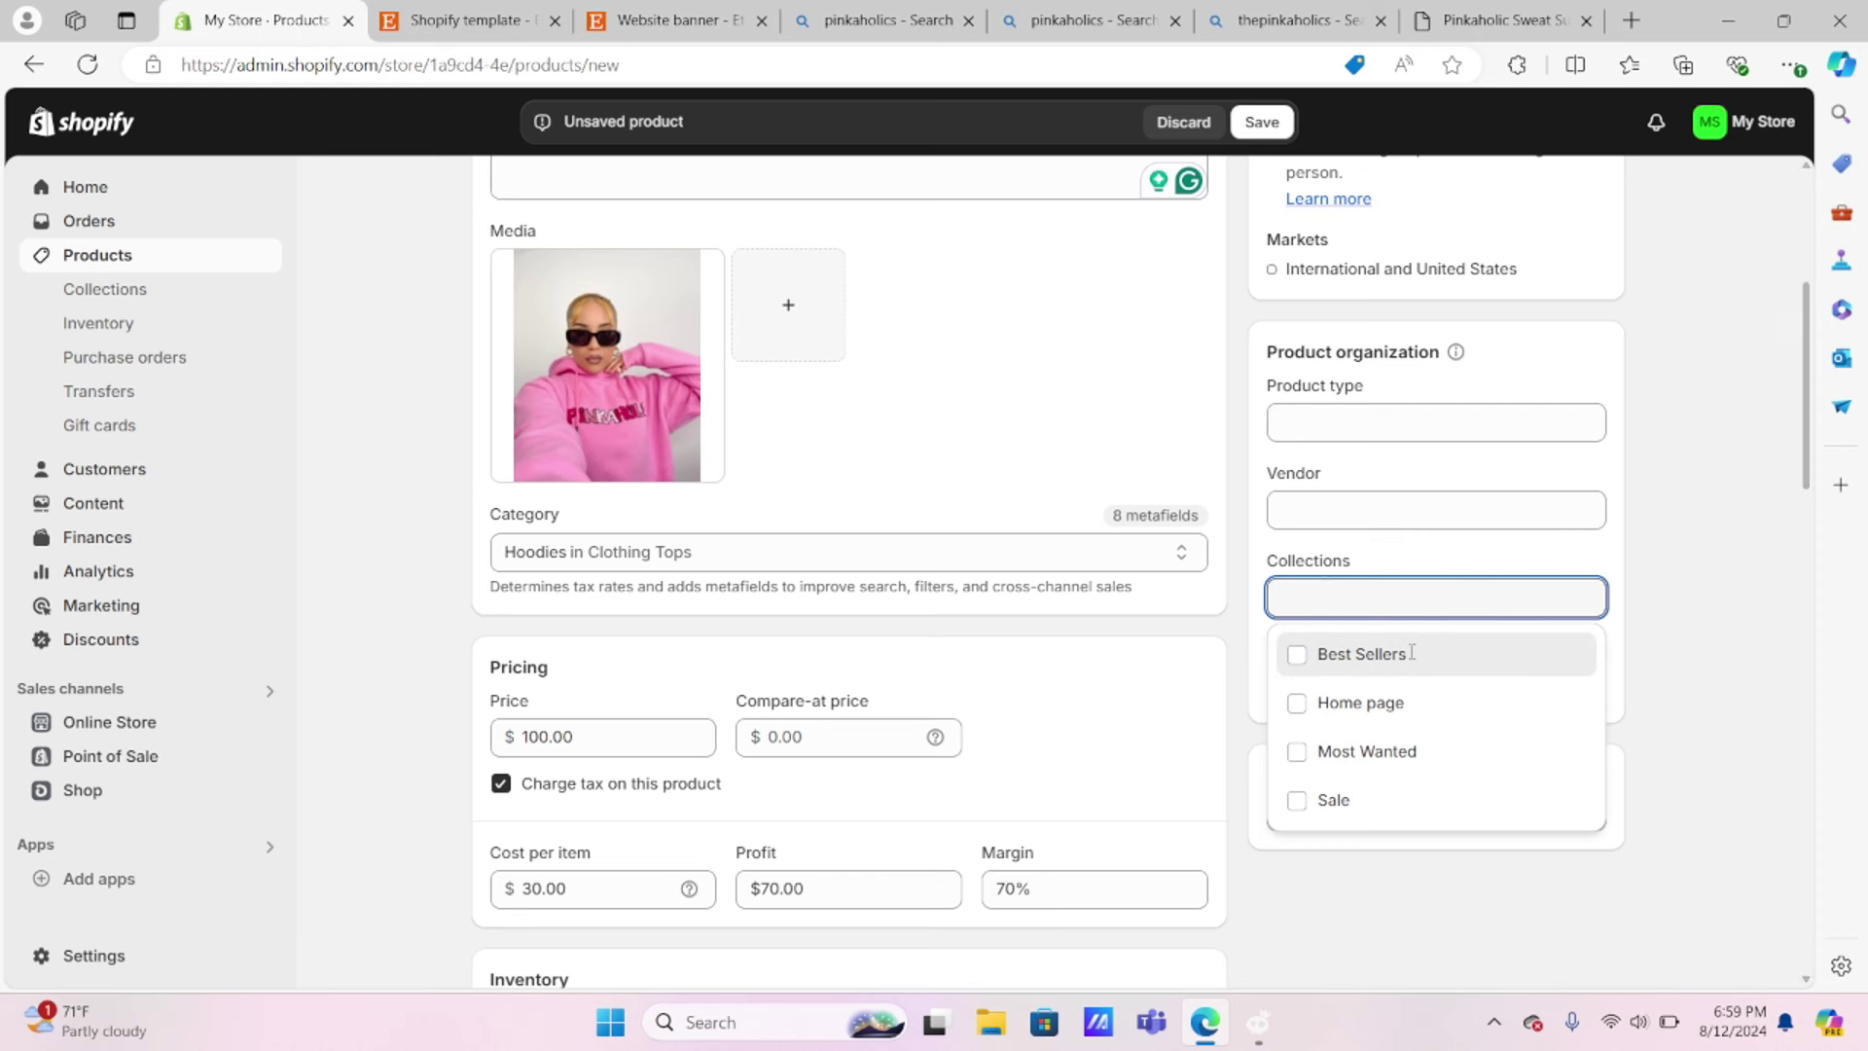
left_click(1296, 656)
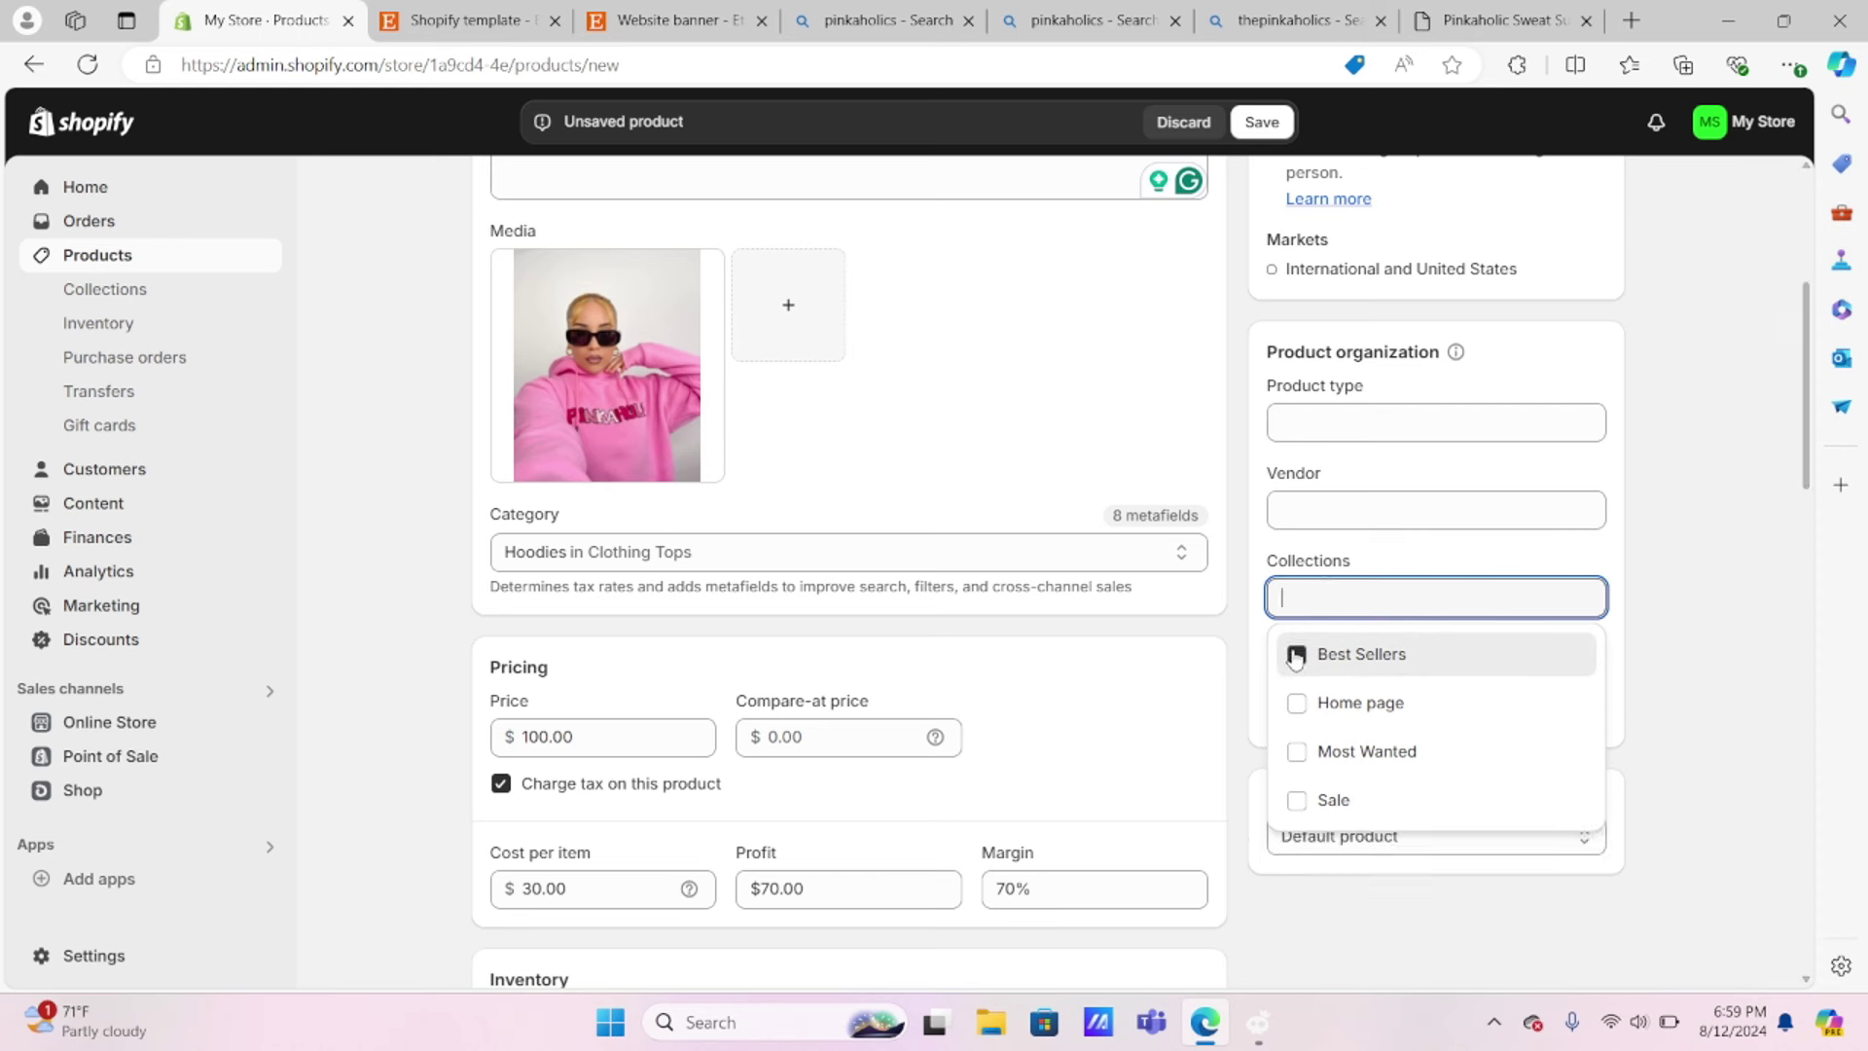
left_click(1730, 768)
scroll(1731, 764, "down", 2)
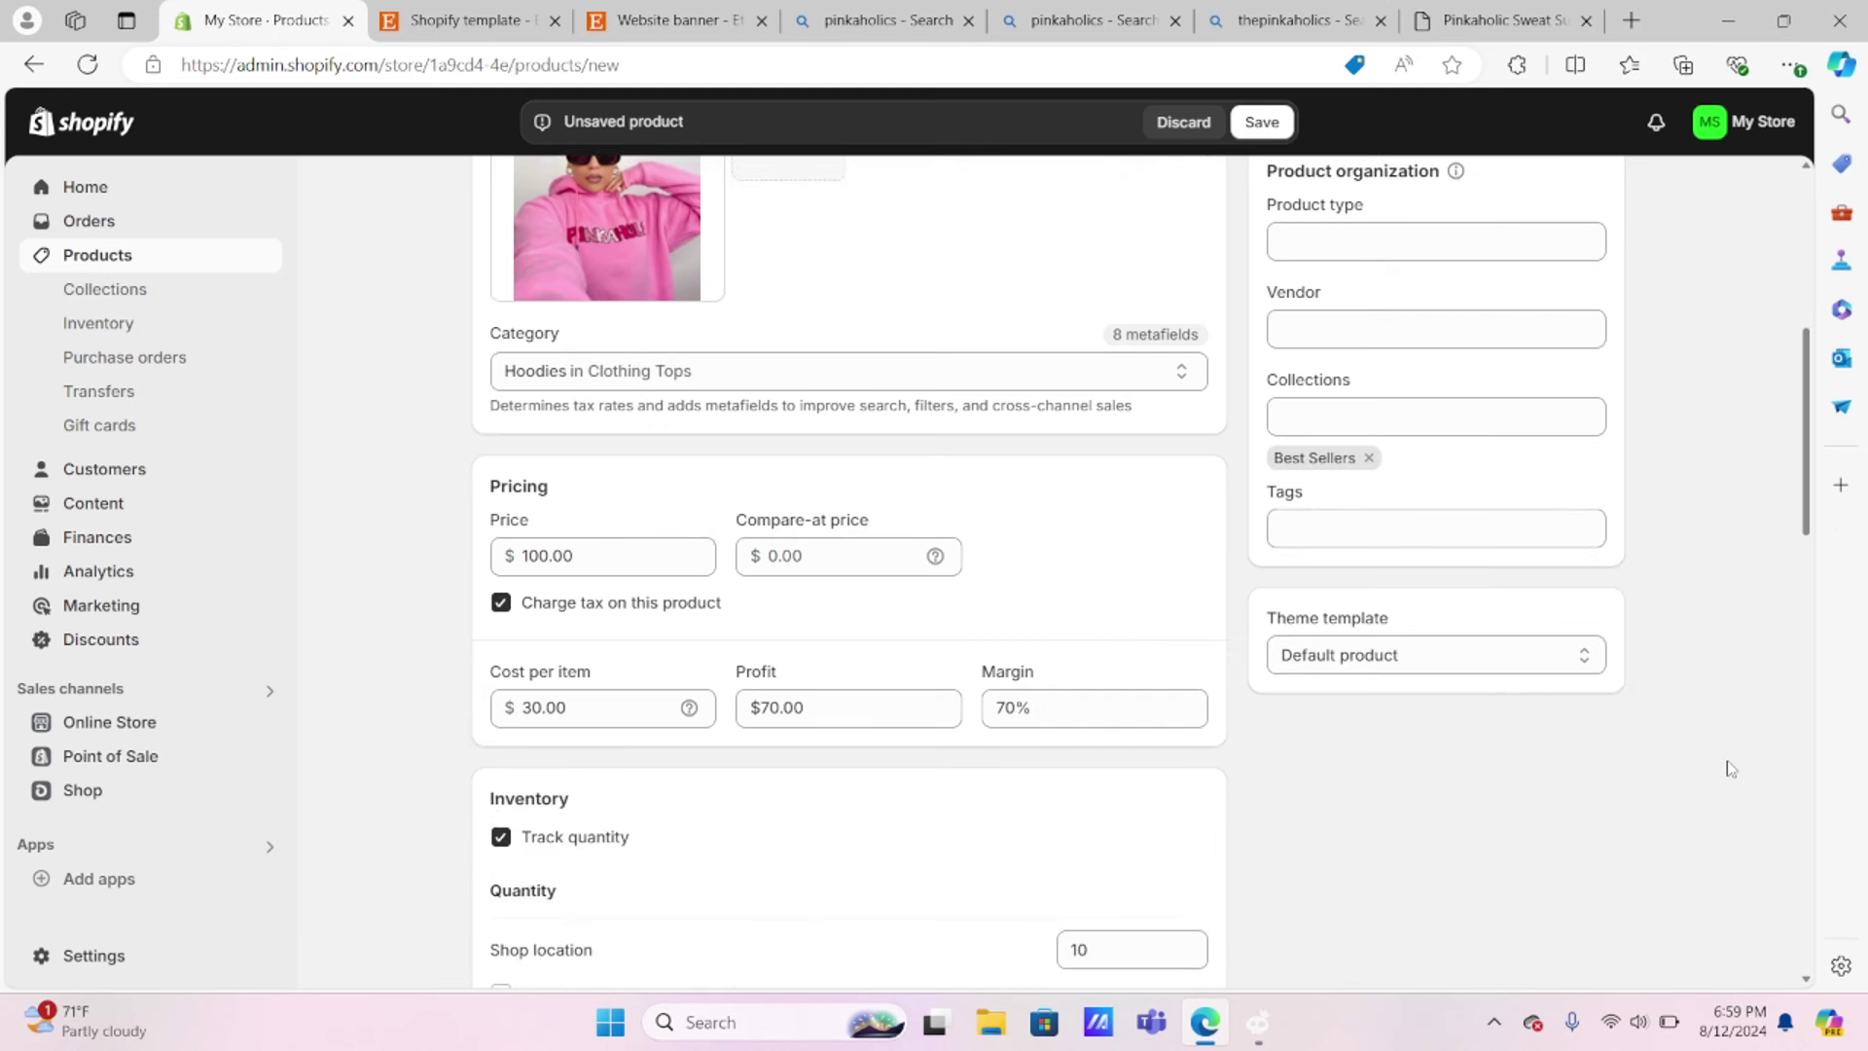
scroll(1731, 764, "down", 10)
left_click(1283, 124)
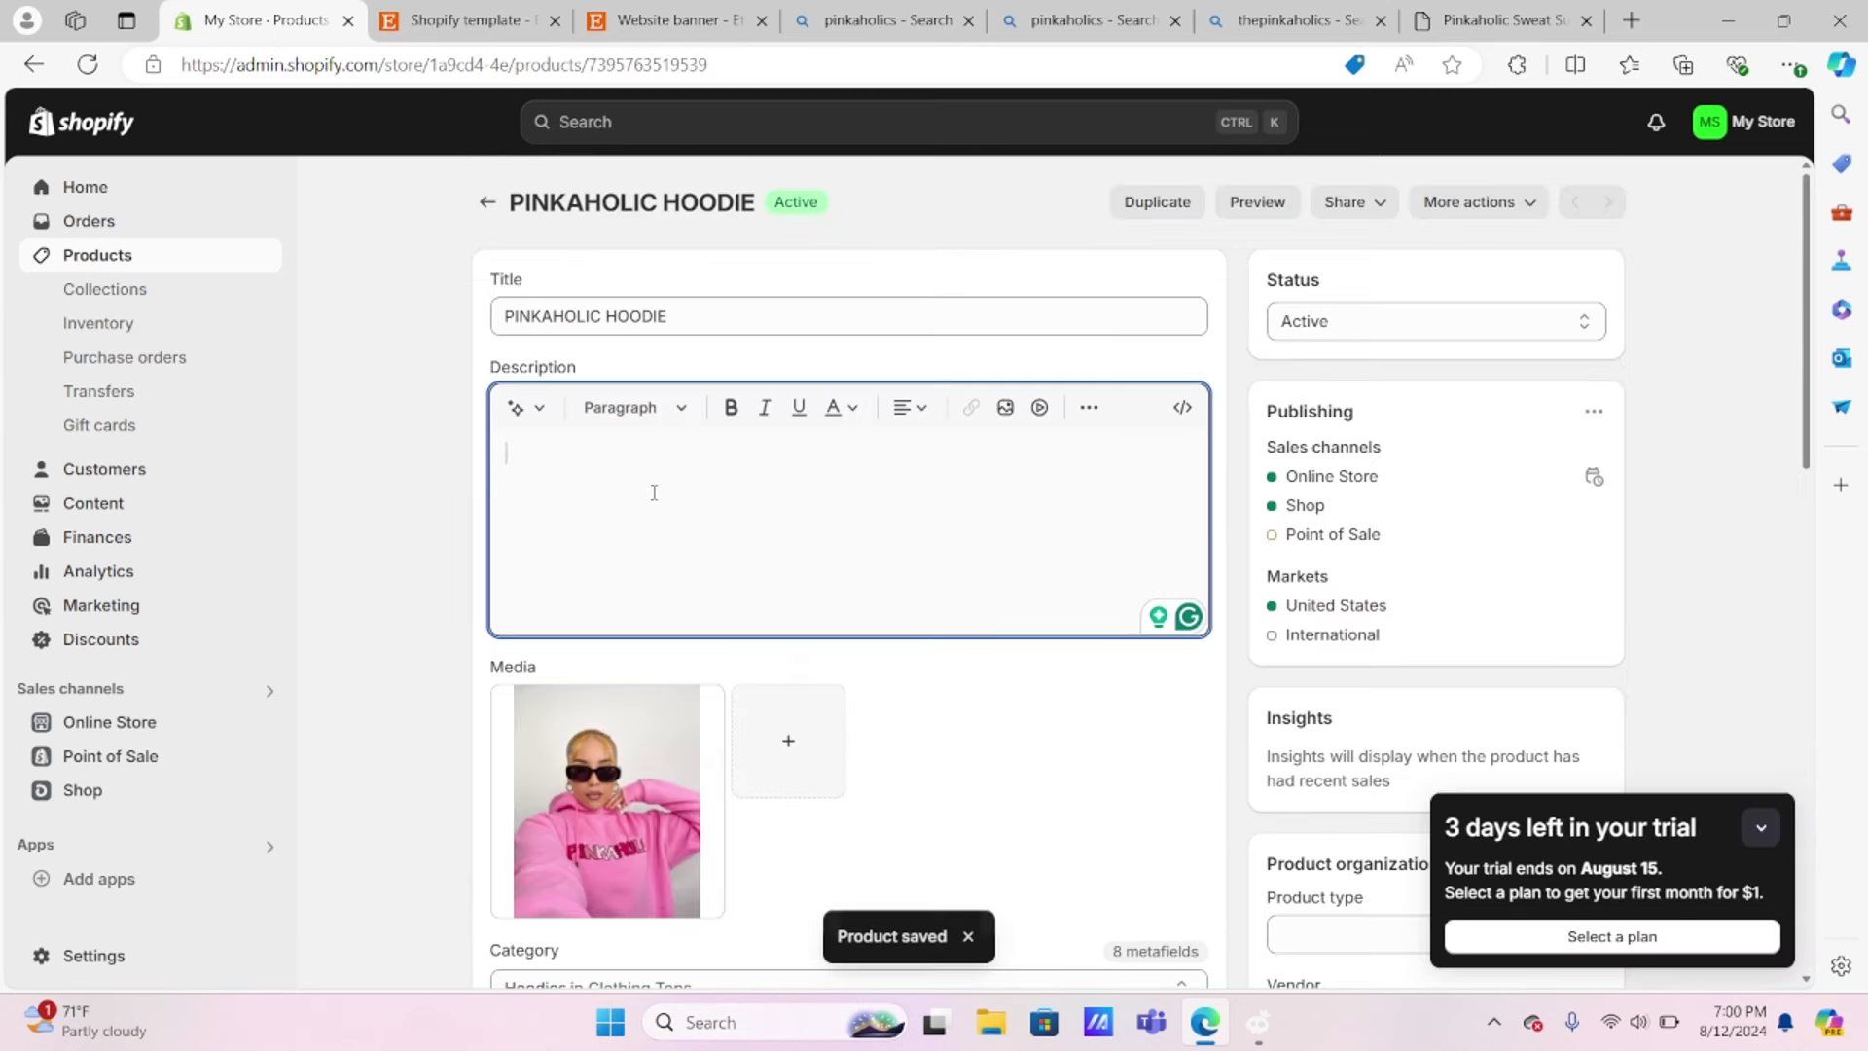
Step: Generate an AI description for the hoodie, keep it, and save the product
left_click(517, 409)
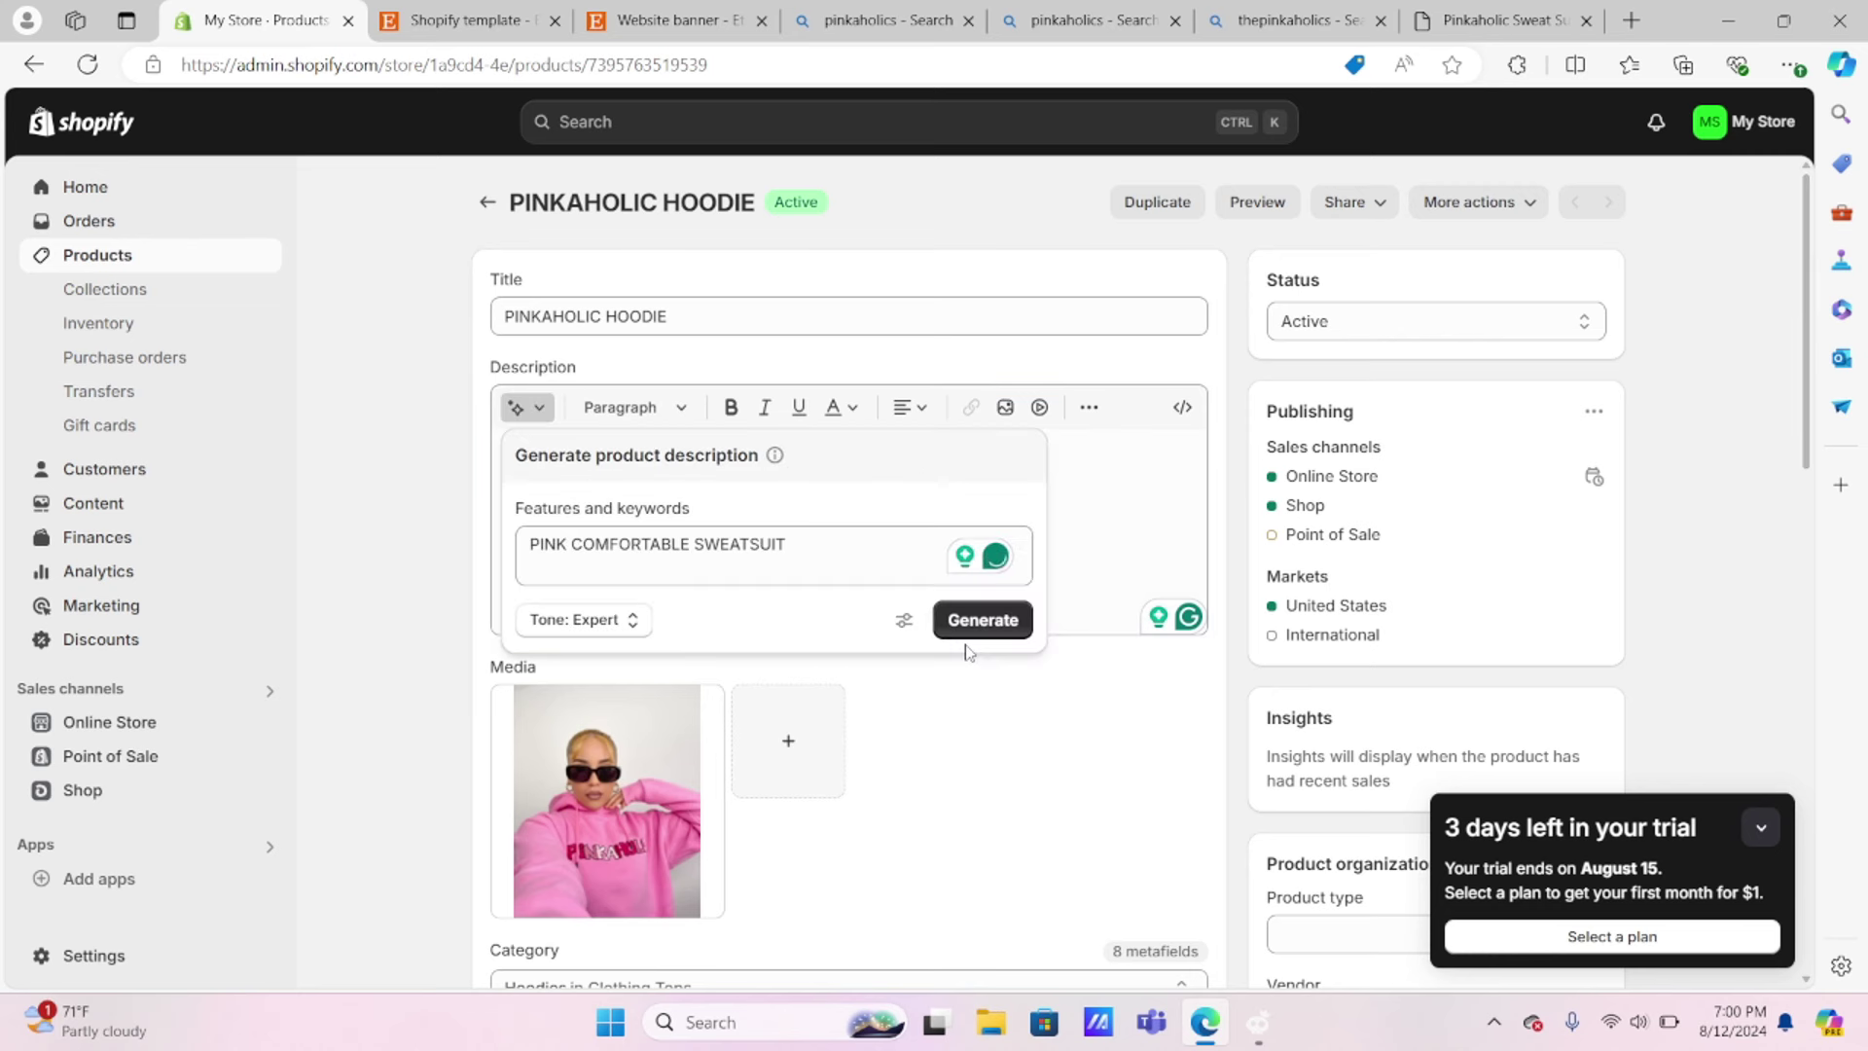
left_click(1003, 633)
left_click(998, 737)
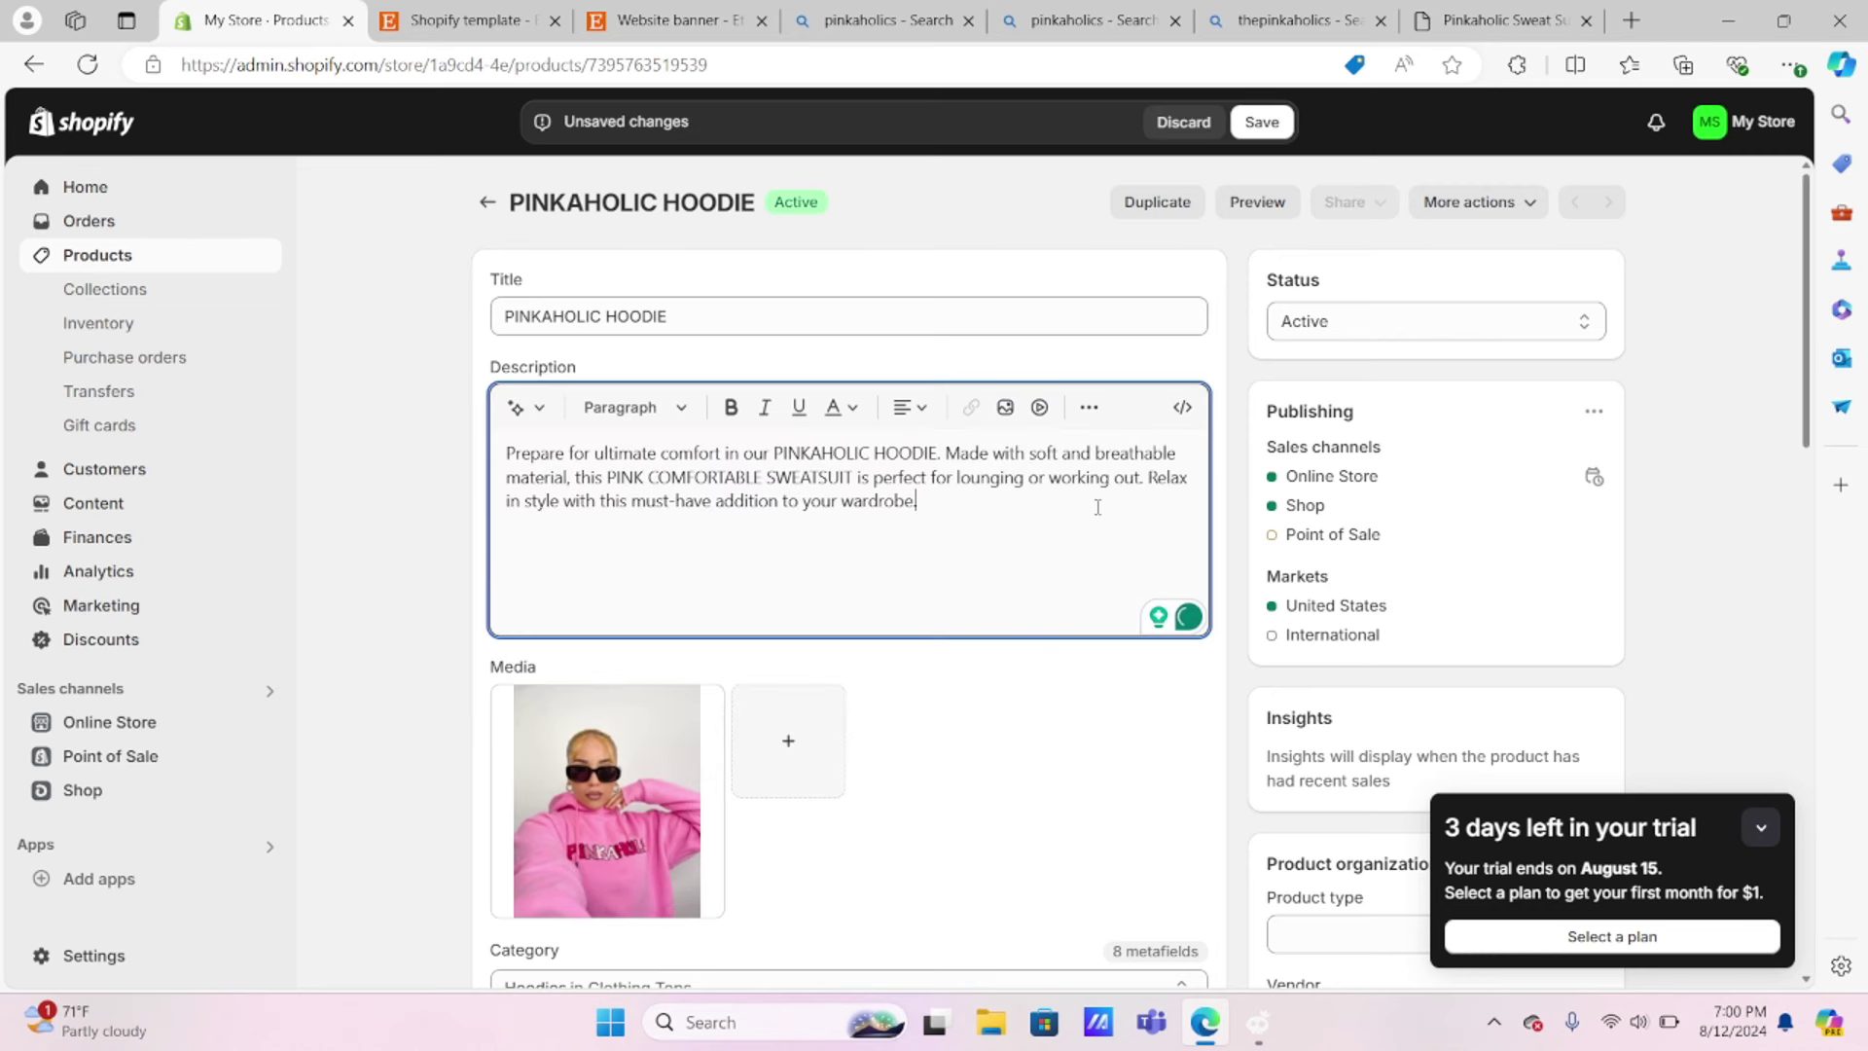
key("ctrl+s")
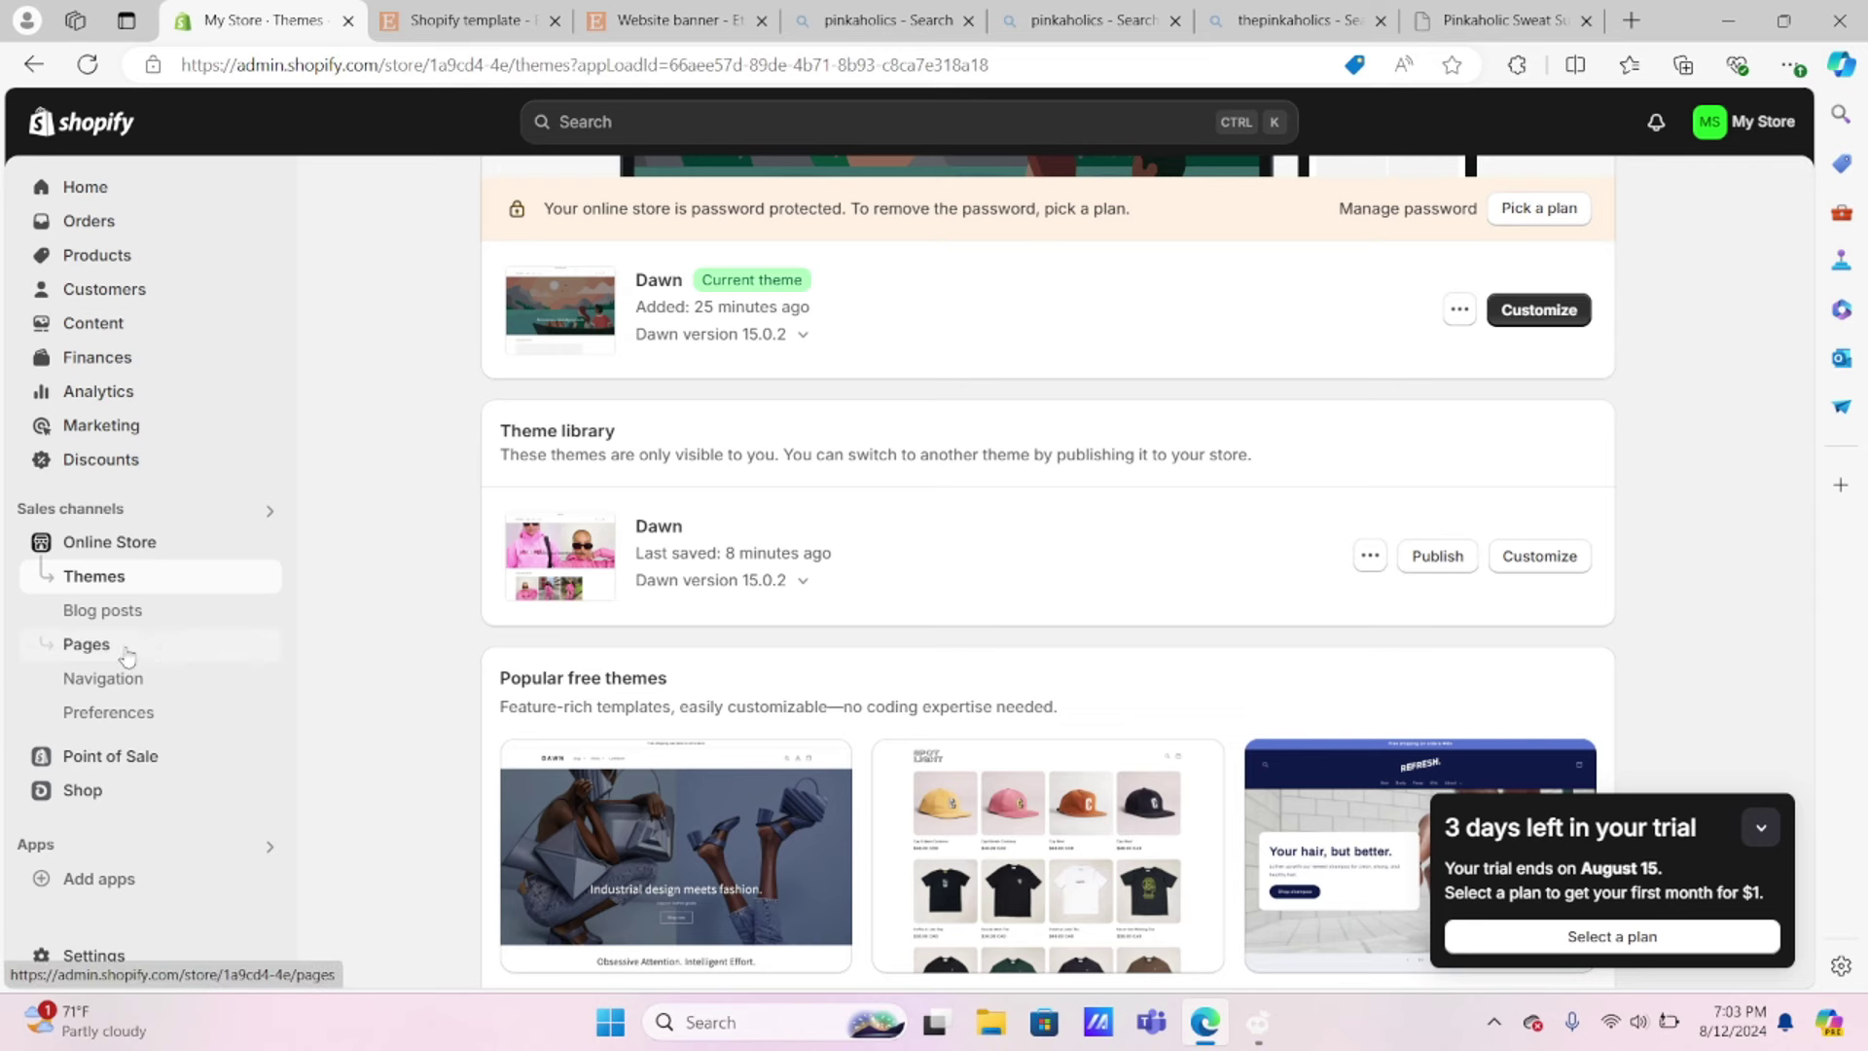
Step: In the Main menu, rename Catalog to Shoes and browse collections as its link
left_click(112, 686)
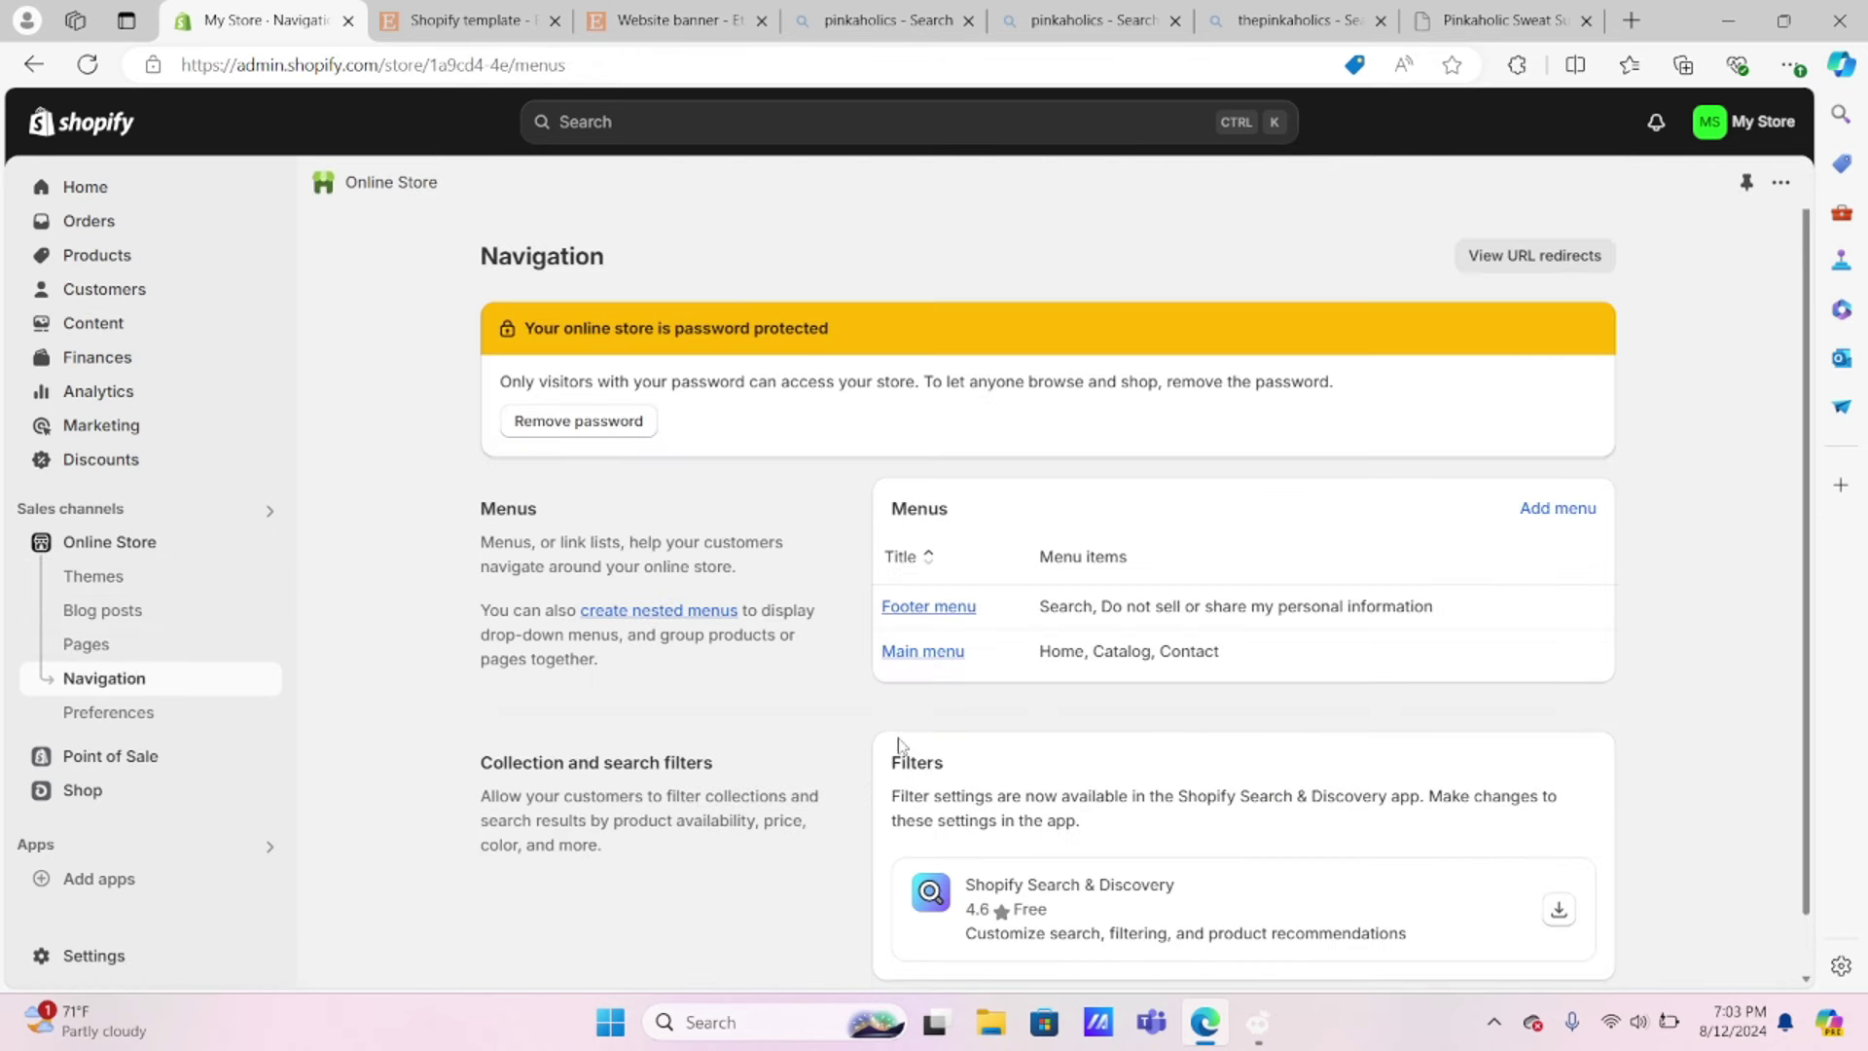
scroll(545, 428, "down", 1)
left_click(919, 591)
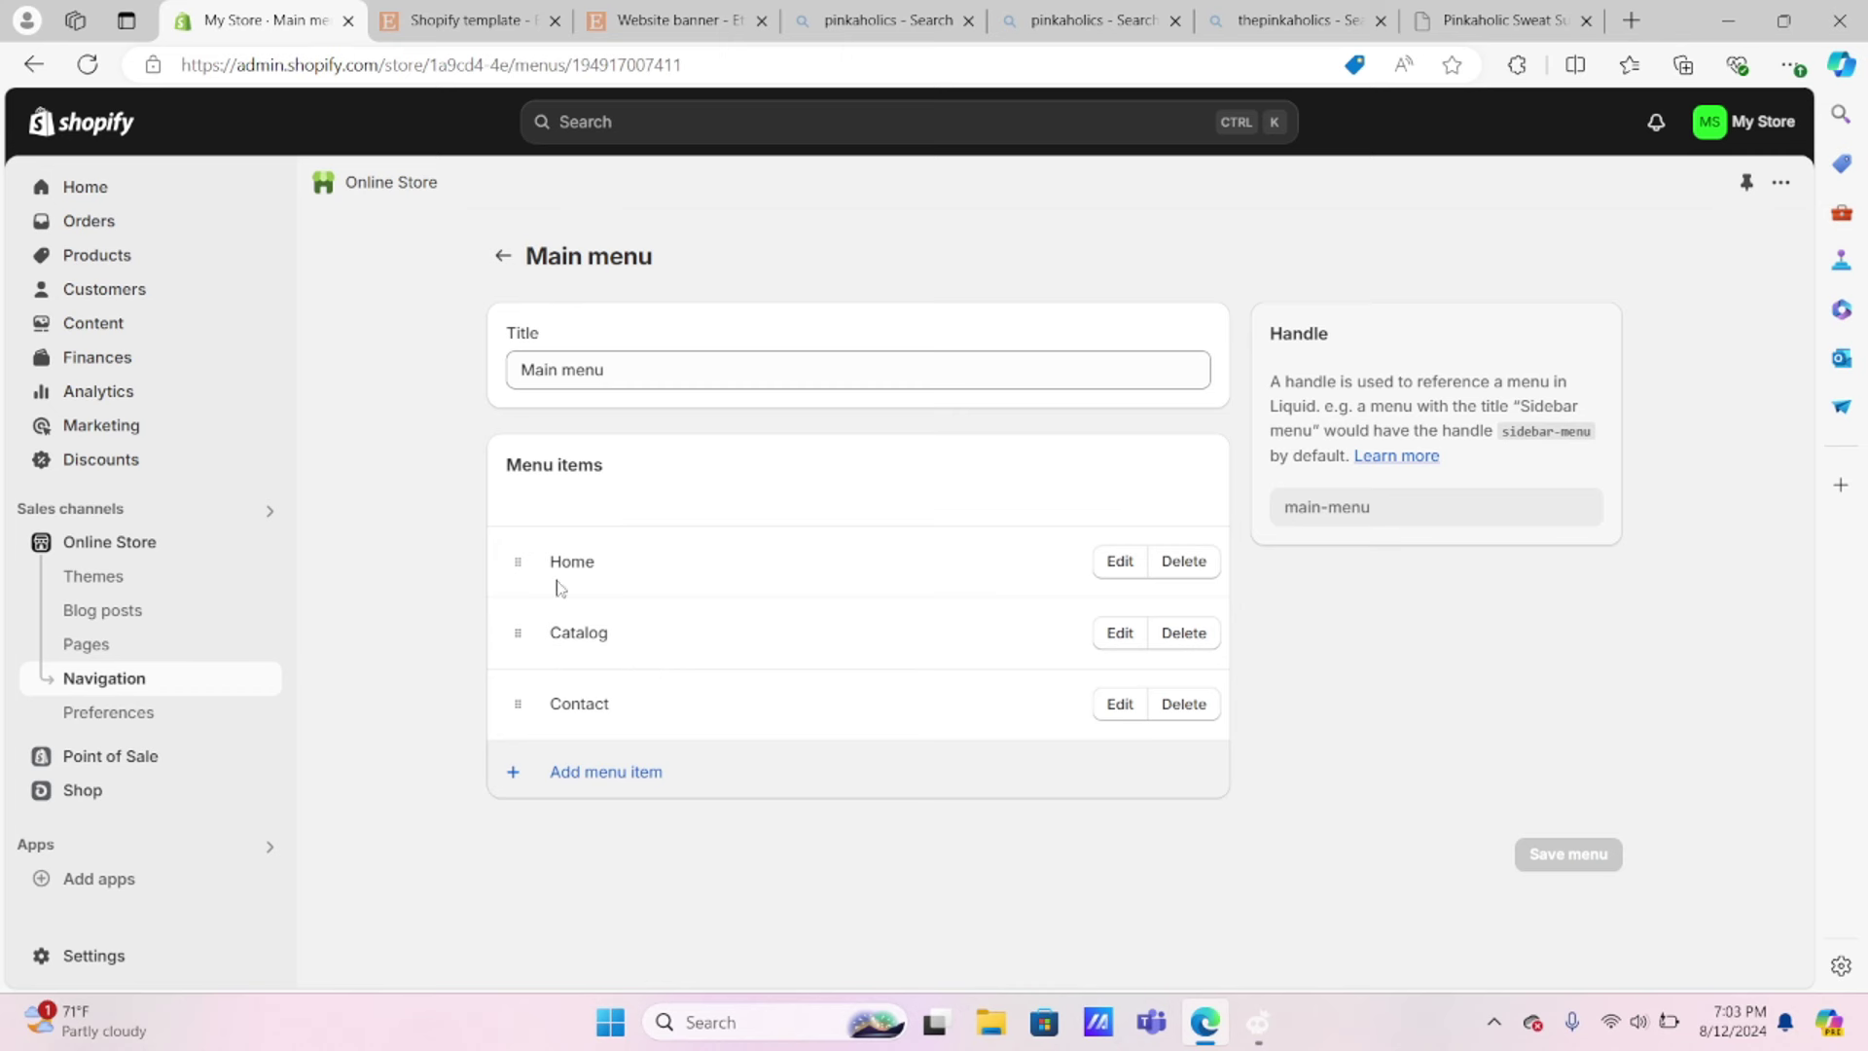
left_click(1126, 638)
double_click(1434, 291)
key("BackSpace")
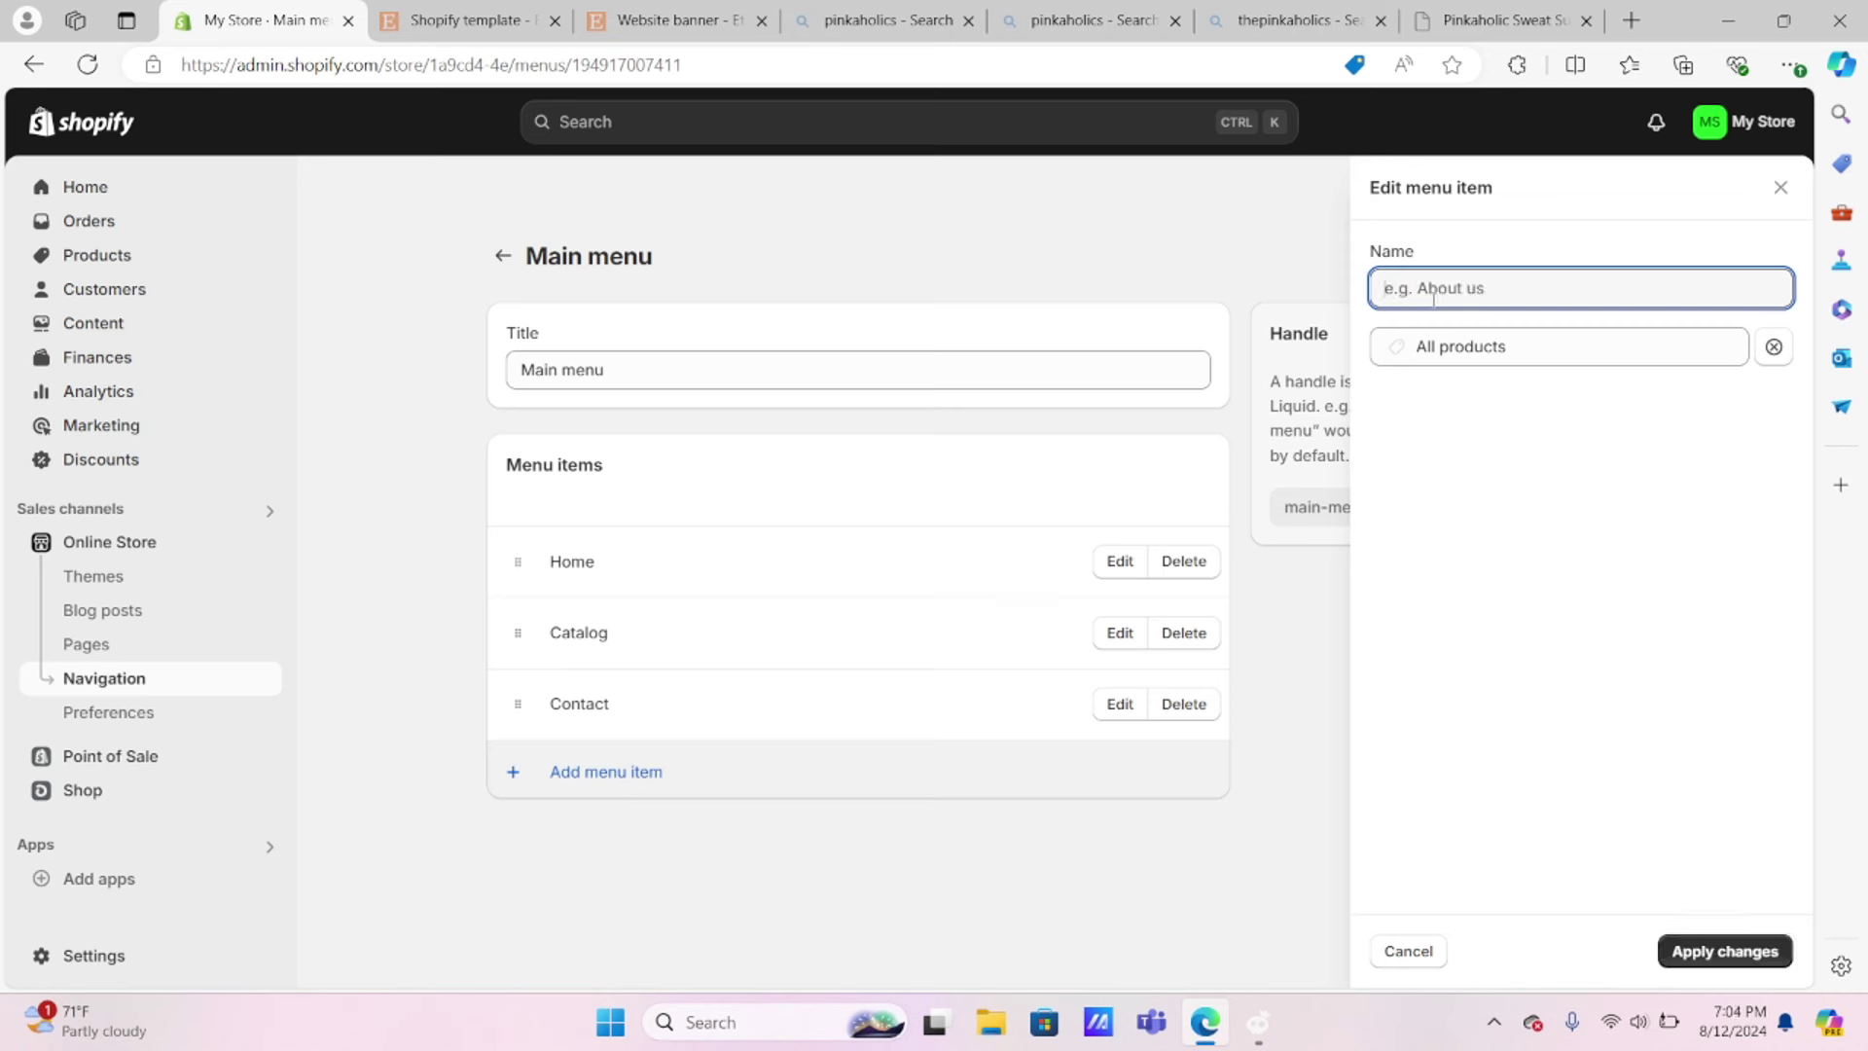
type("Shoes")
left_click(1774, 346)
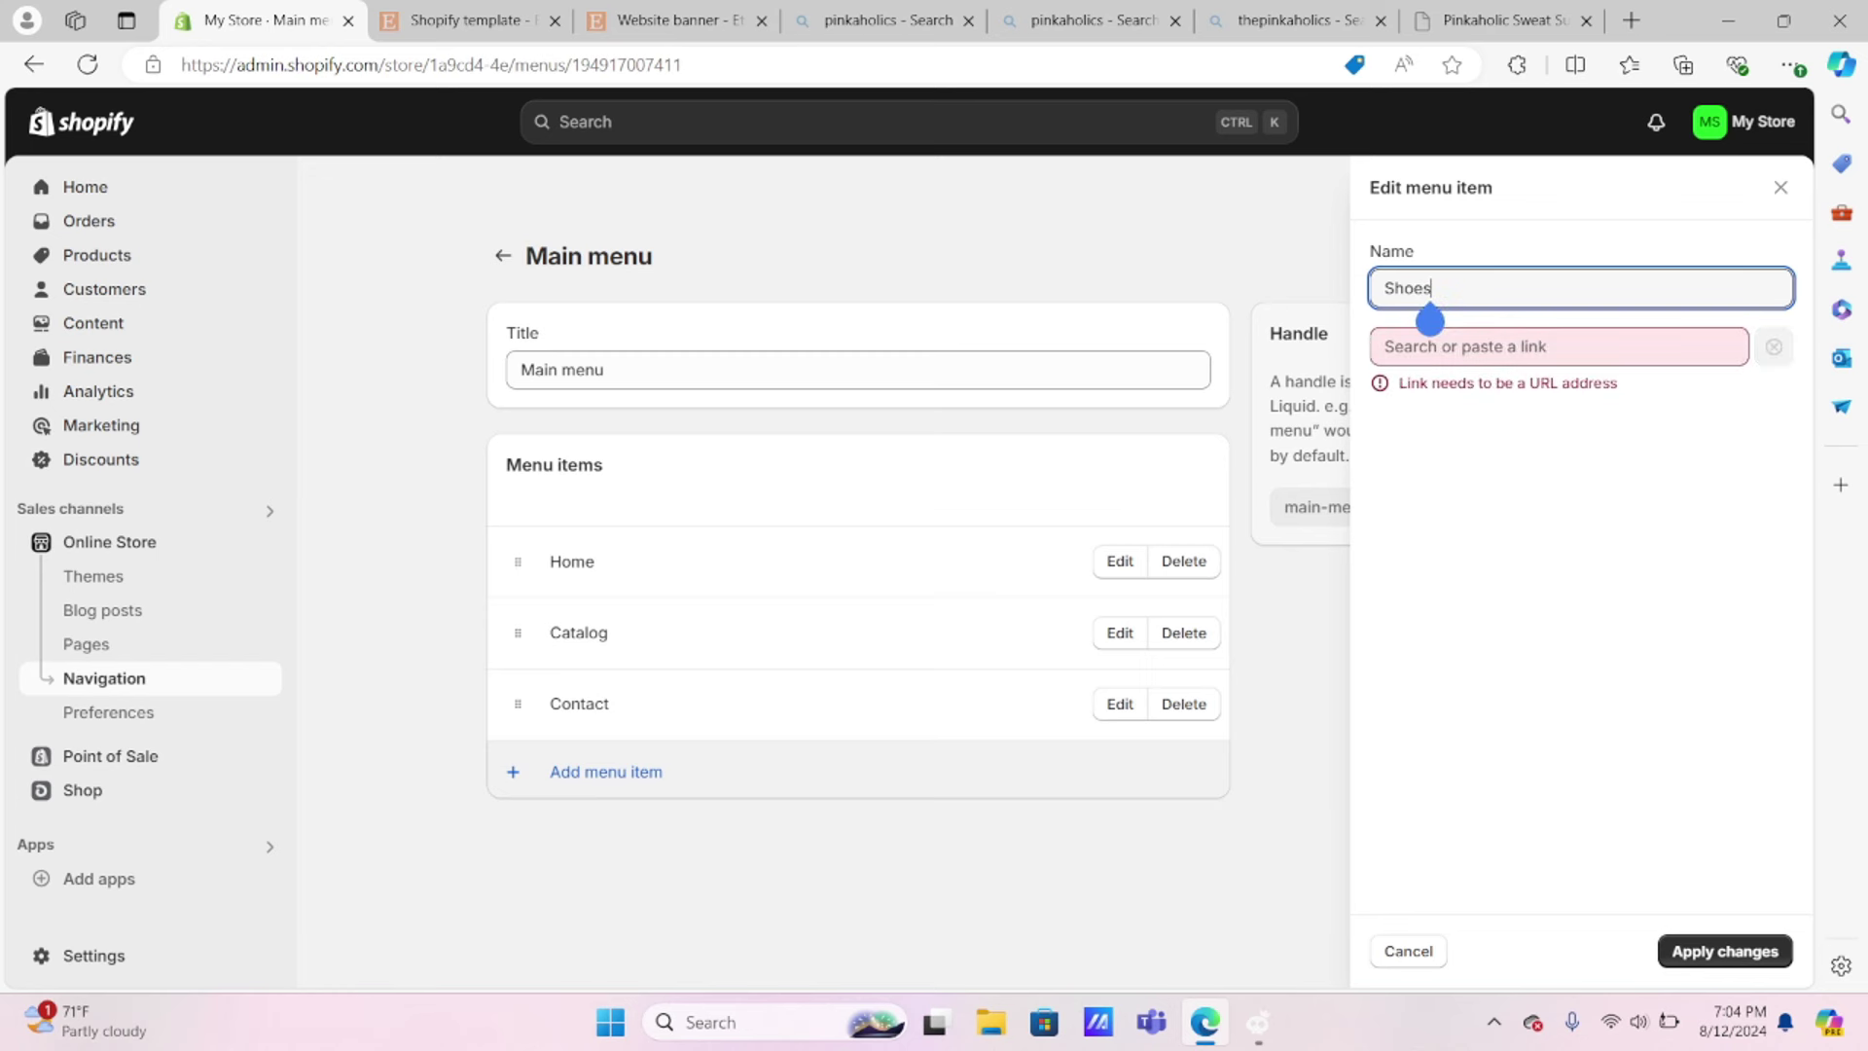
left_click(1430, 345)
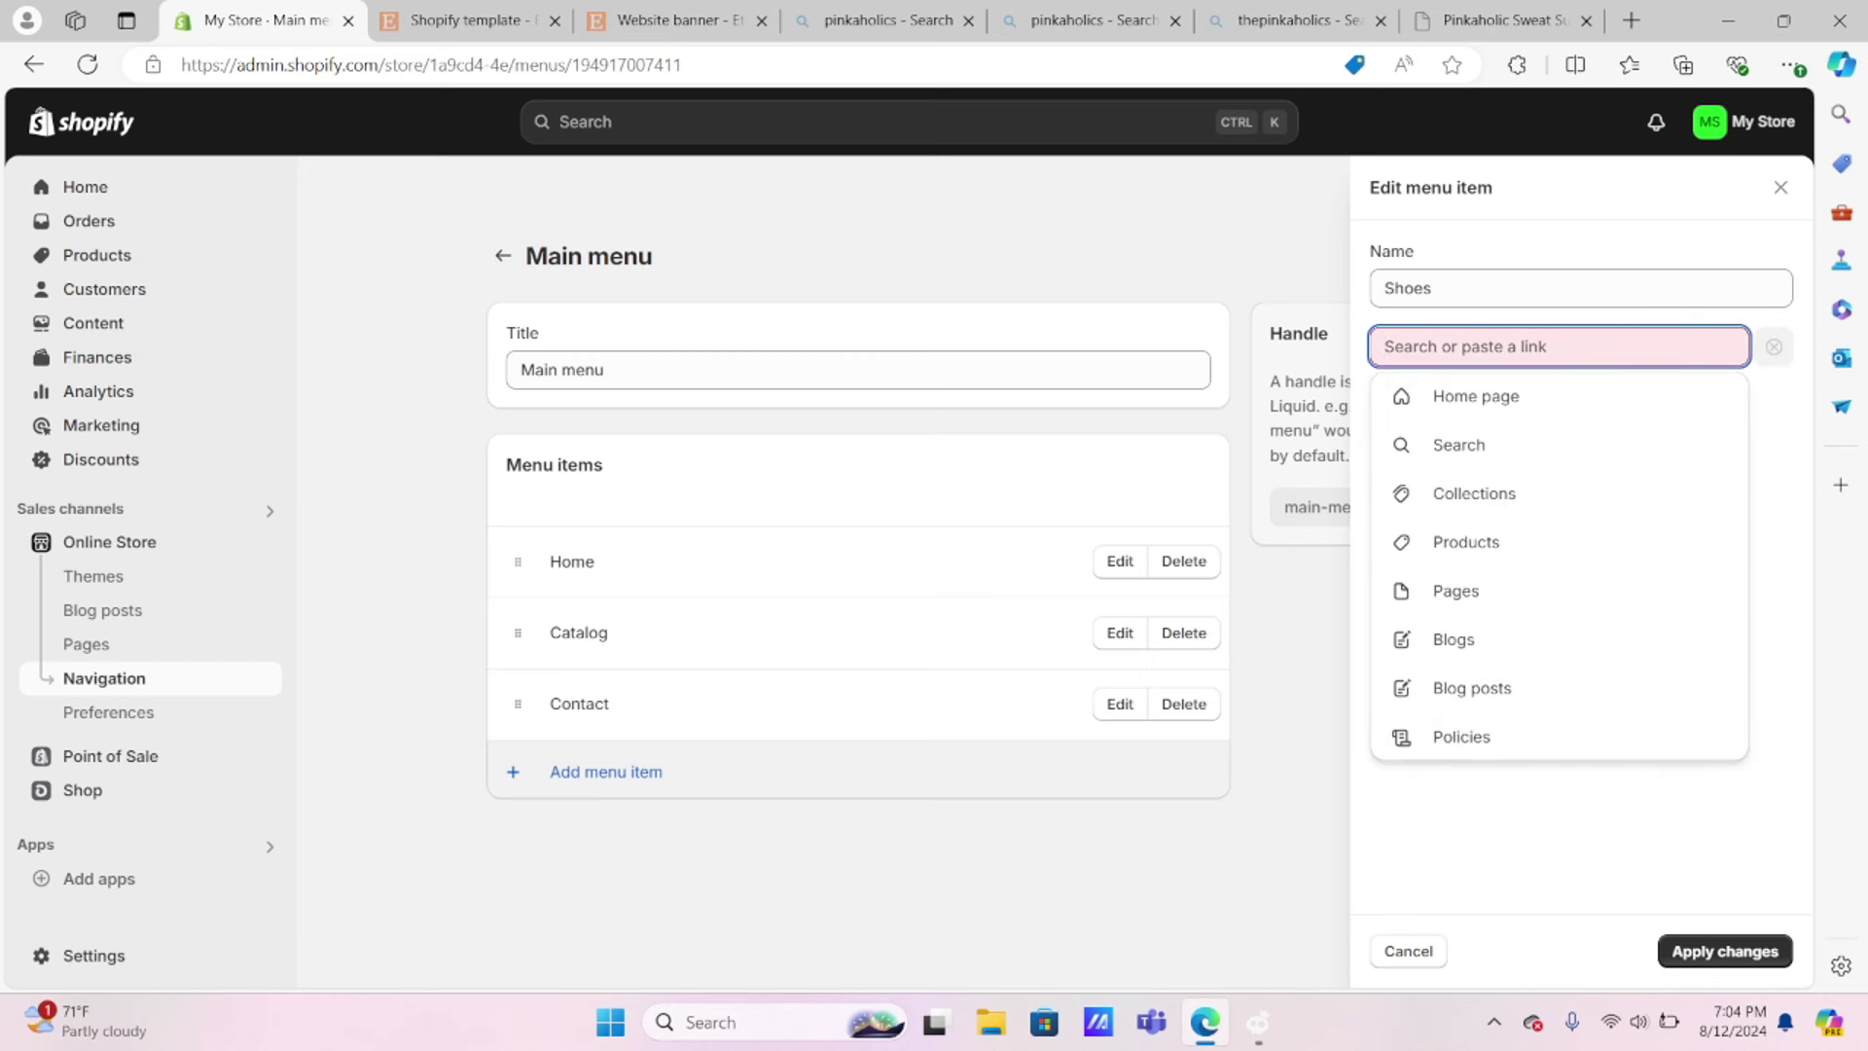
left_click(1498, 497)
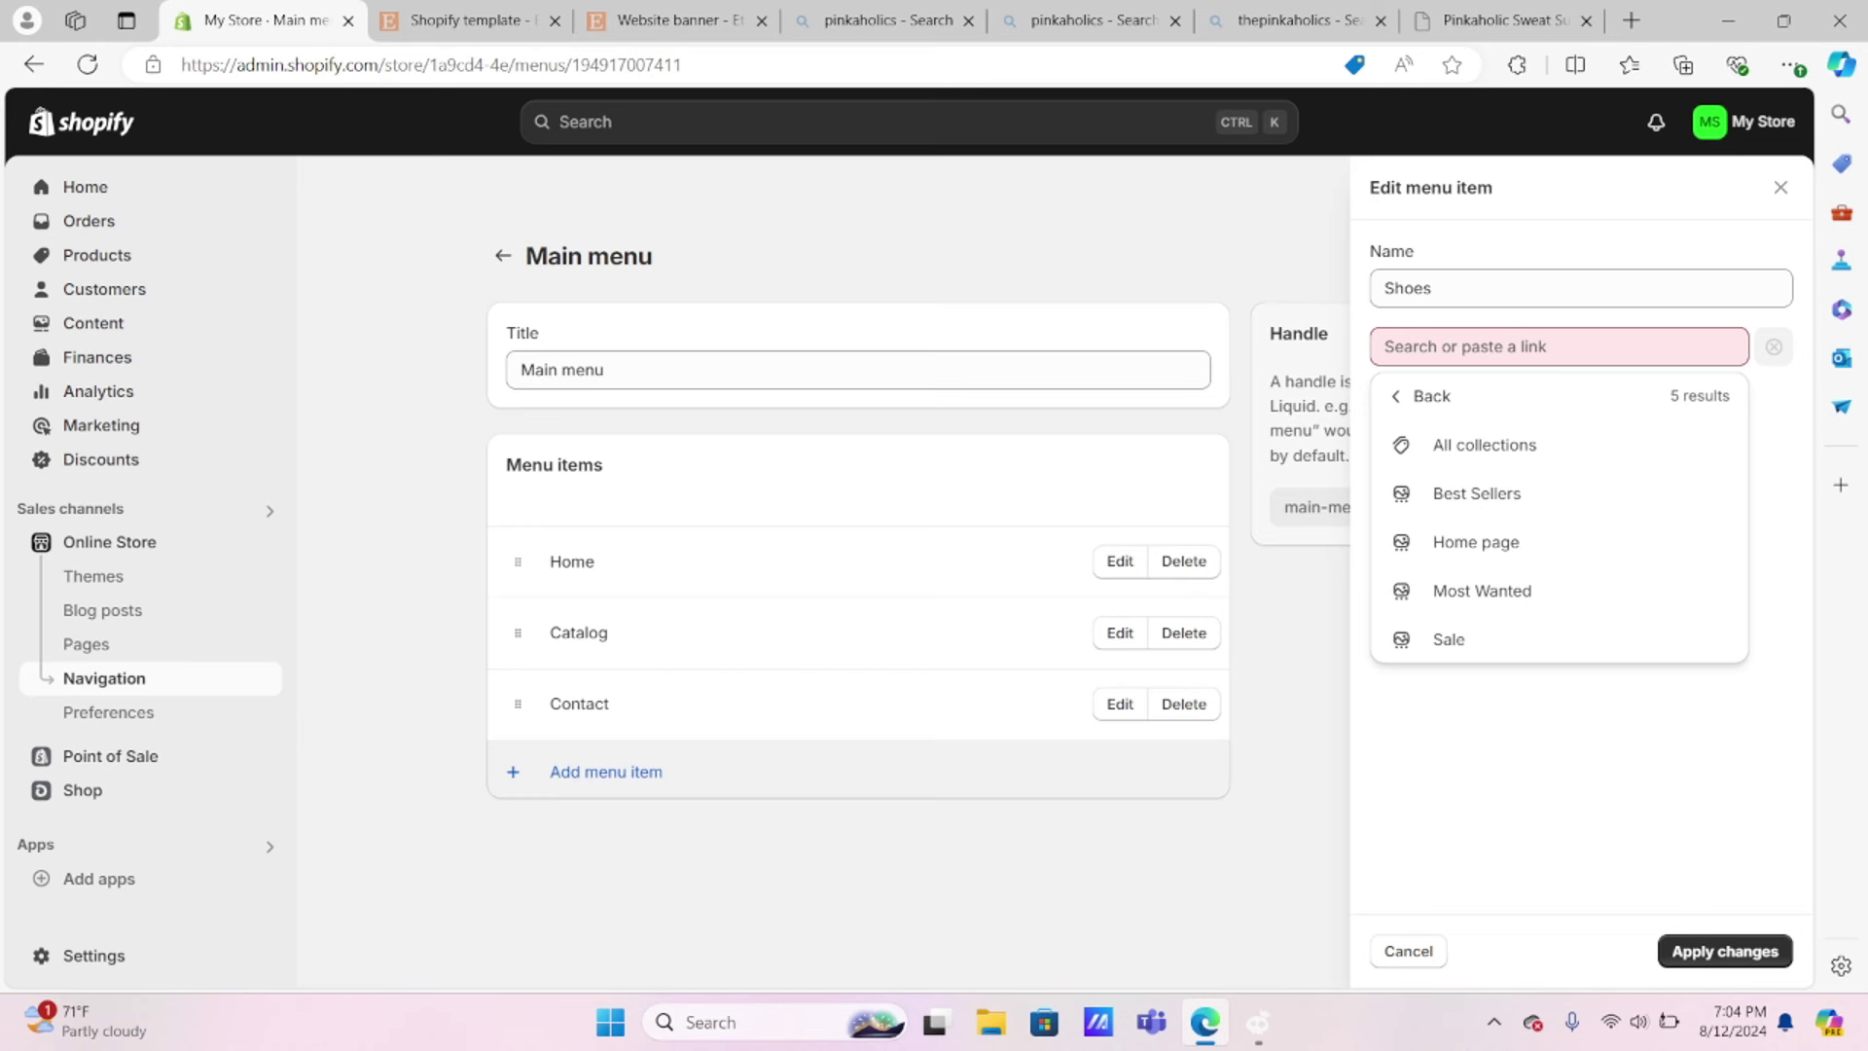
Step: Apply the Shoes item and rename the Contact item to 'About US'
key("Return")
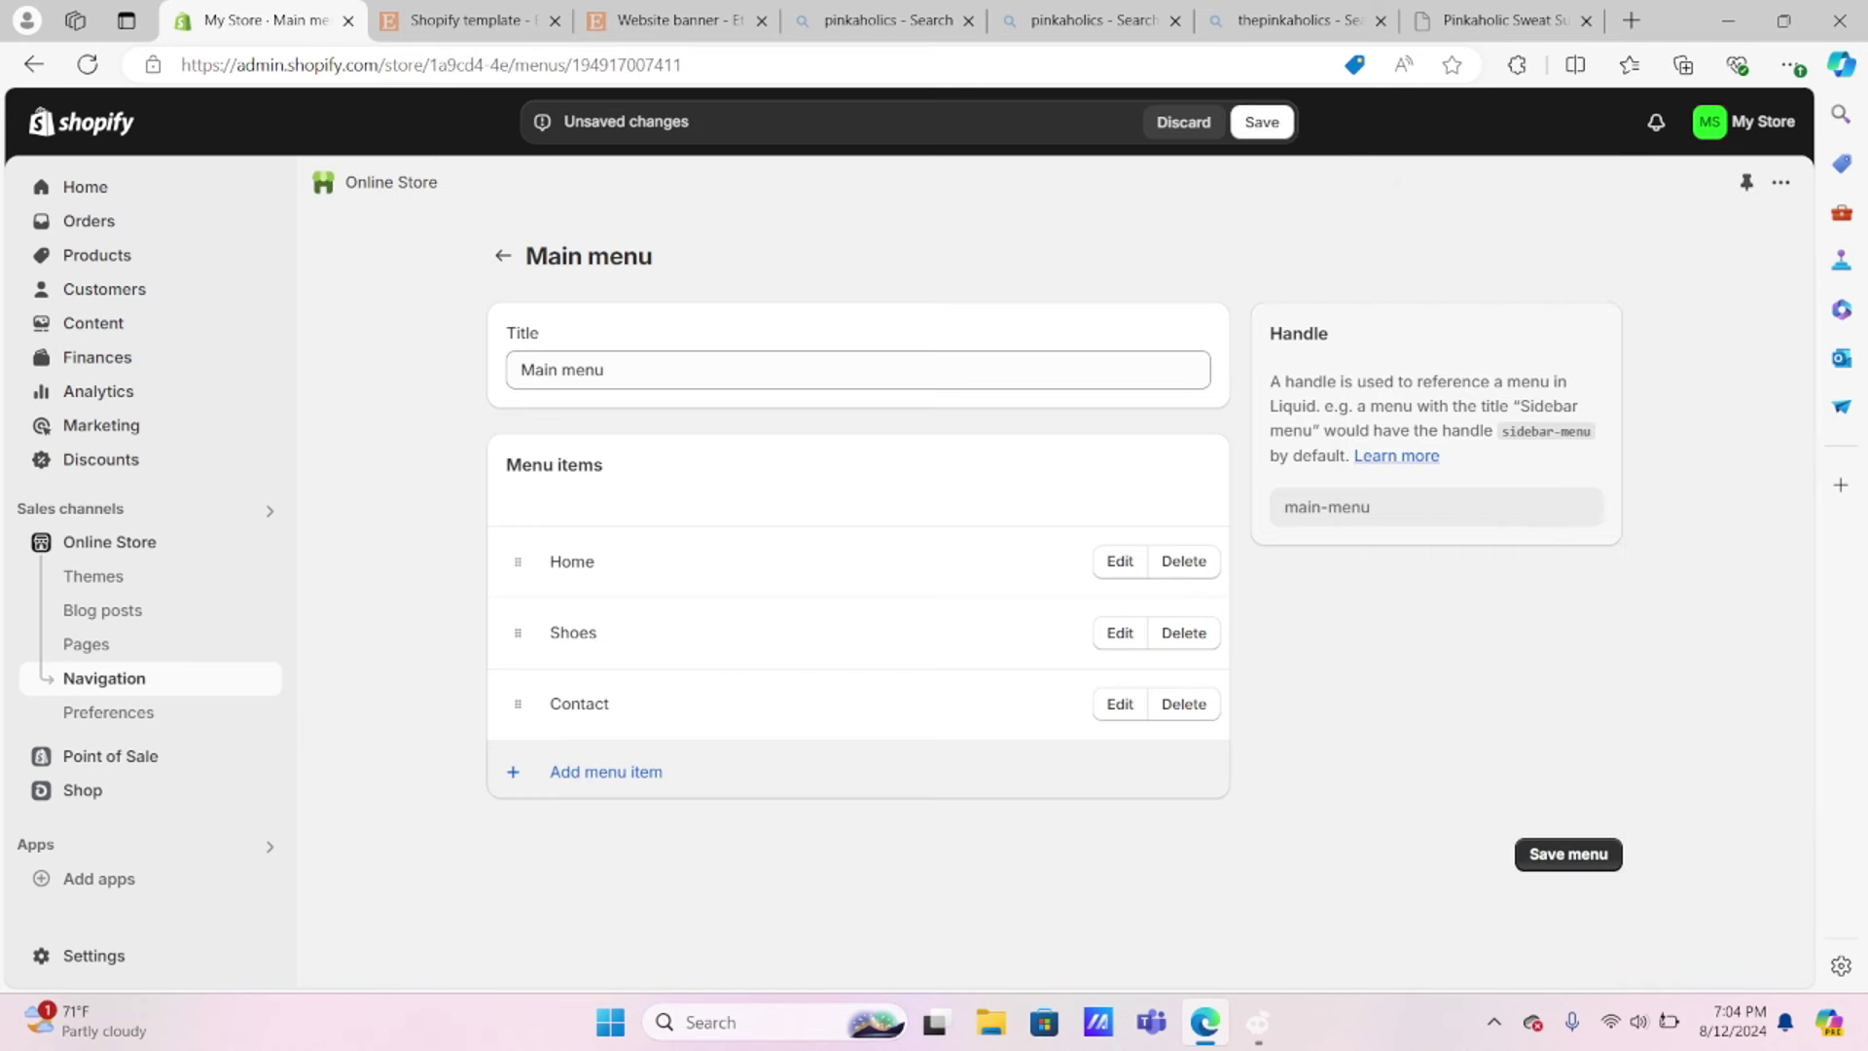
left_click(1120, 703)
key("ctrl+a")
type("About US")
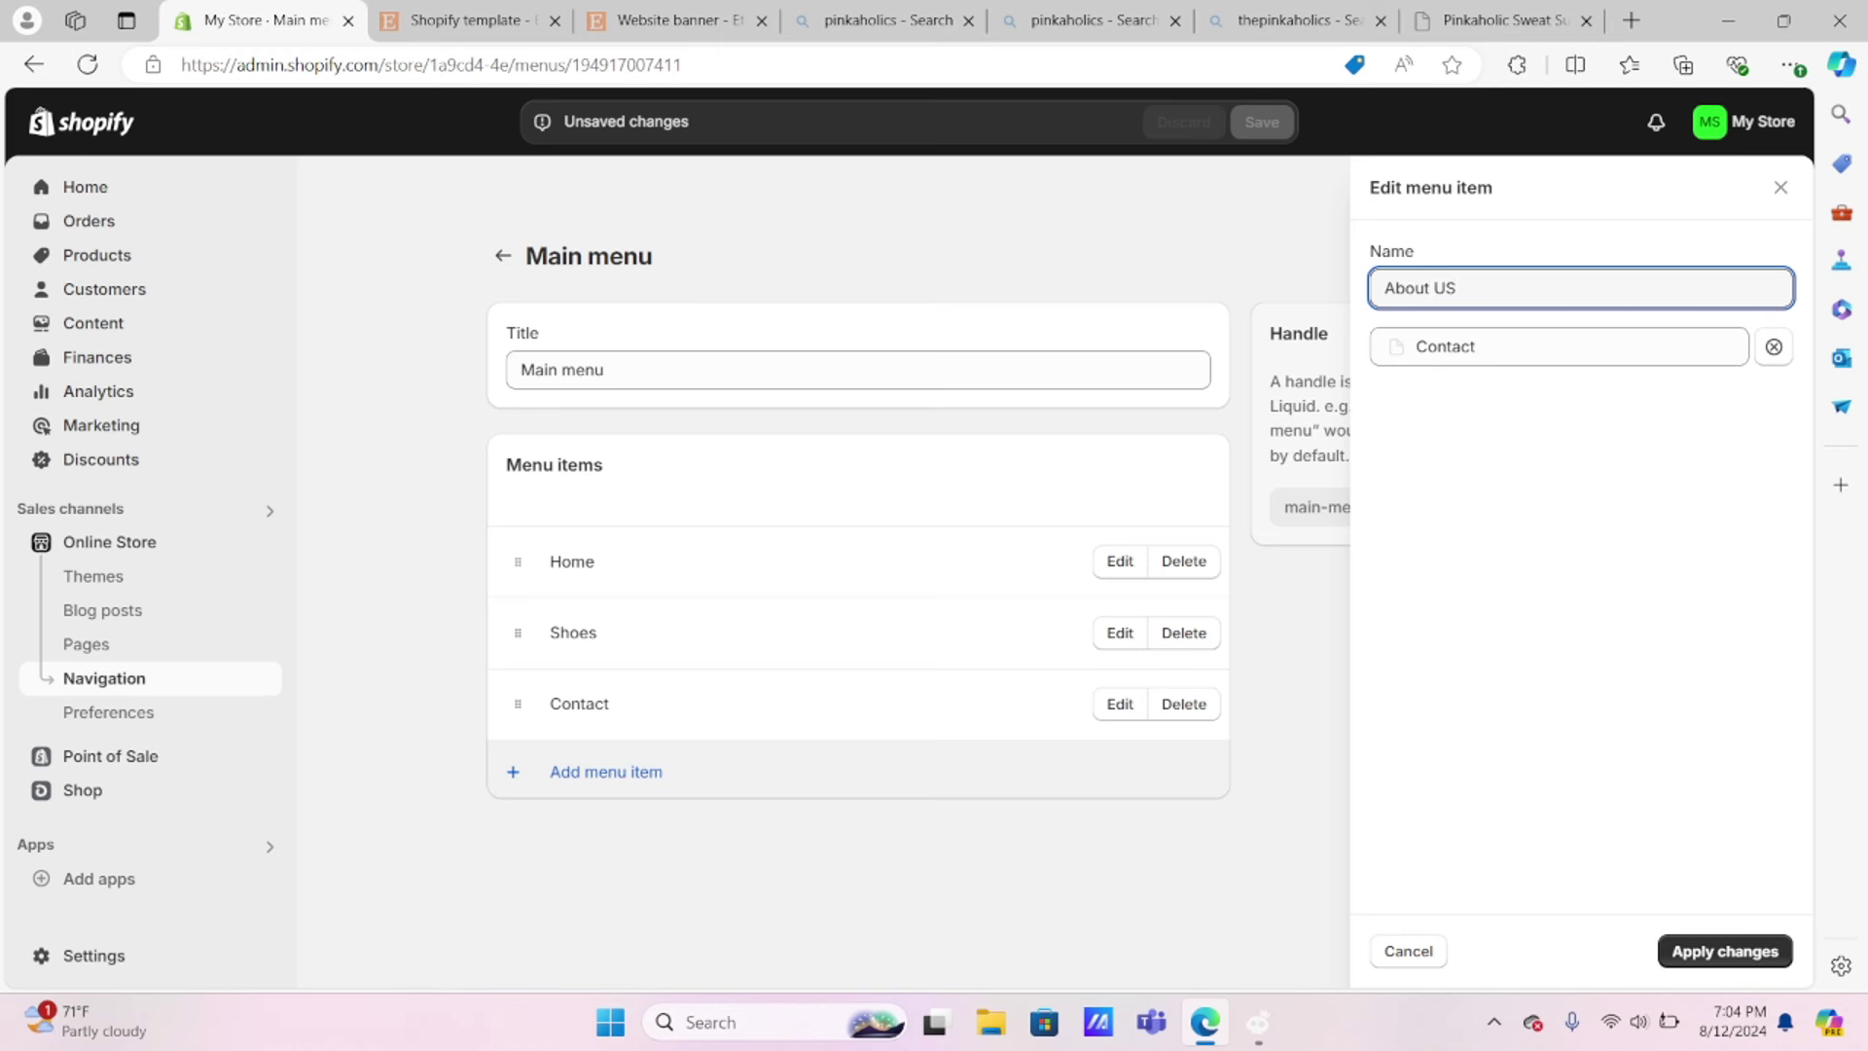
key("Return")
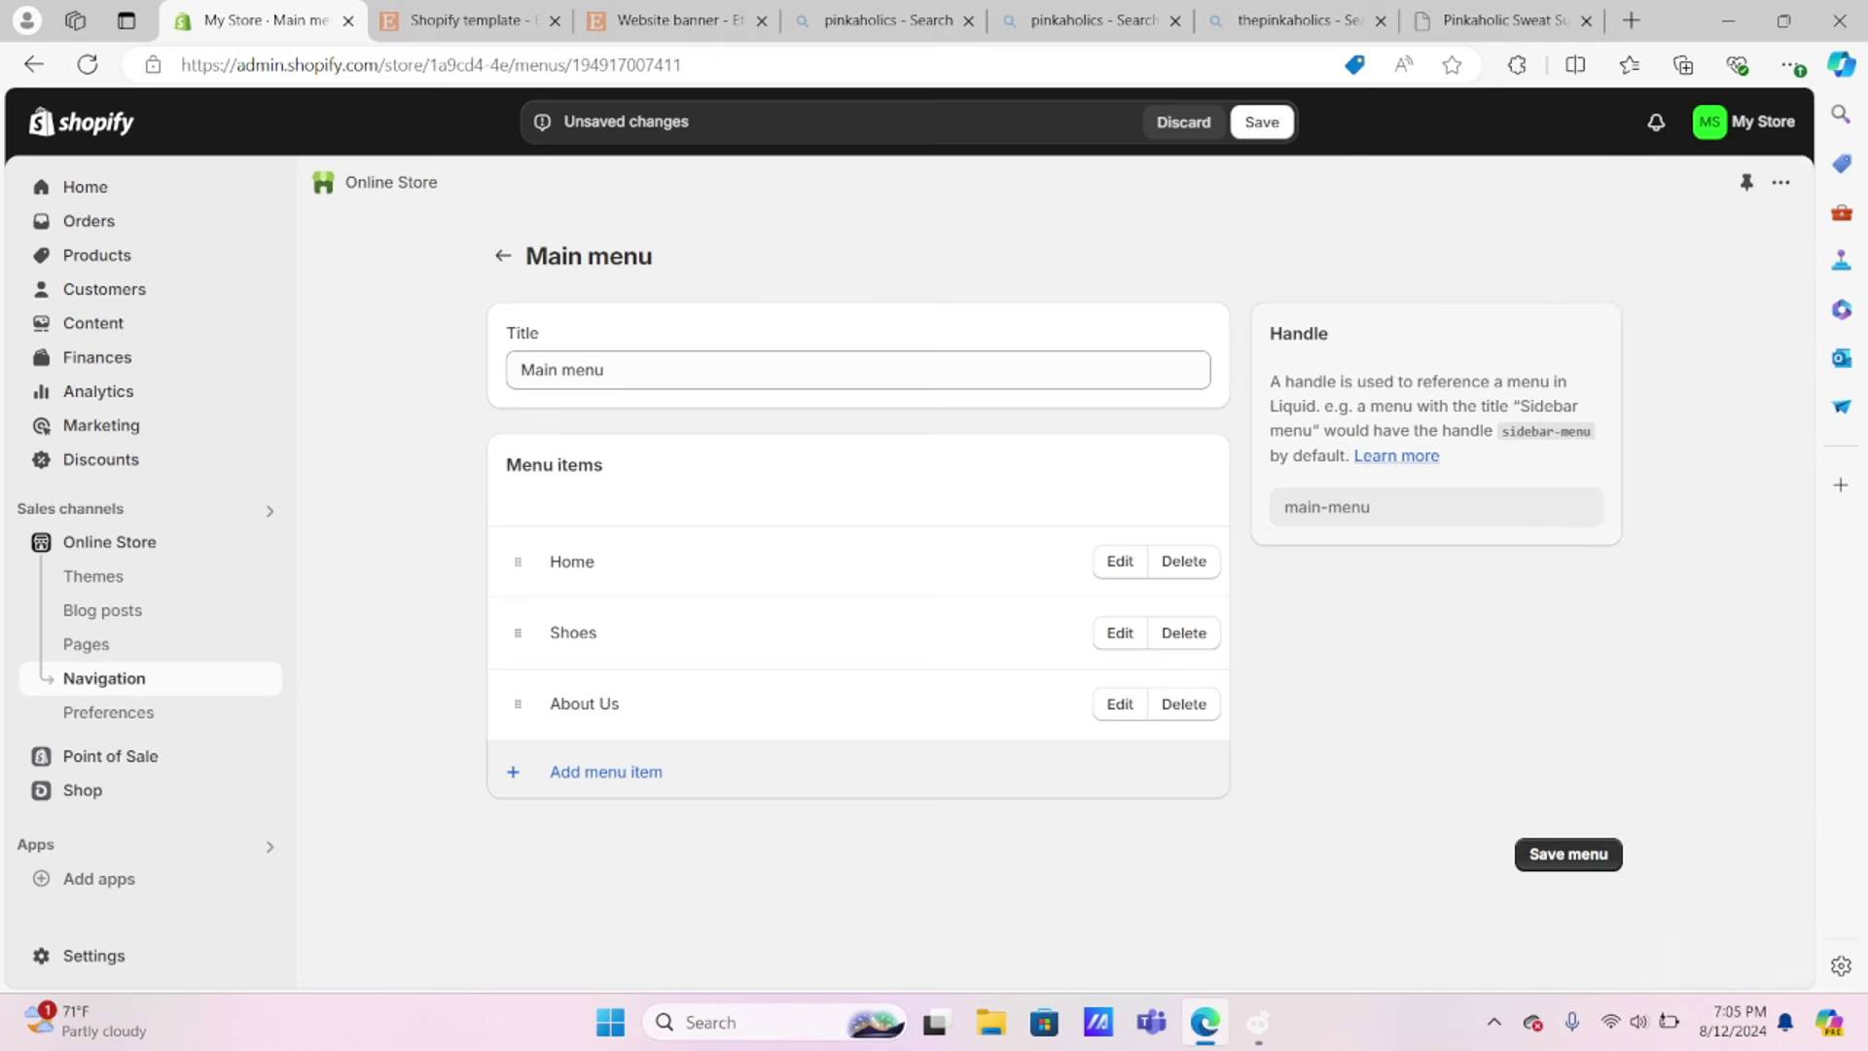
Step: Add a Beauty menu item linked to the Most Wanted collection
left_click(605, 771)
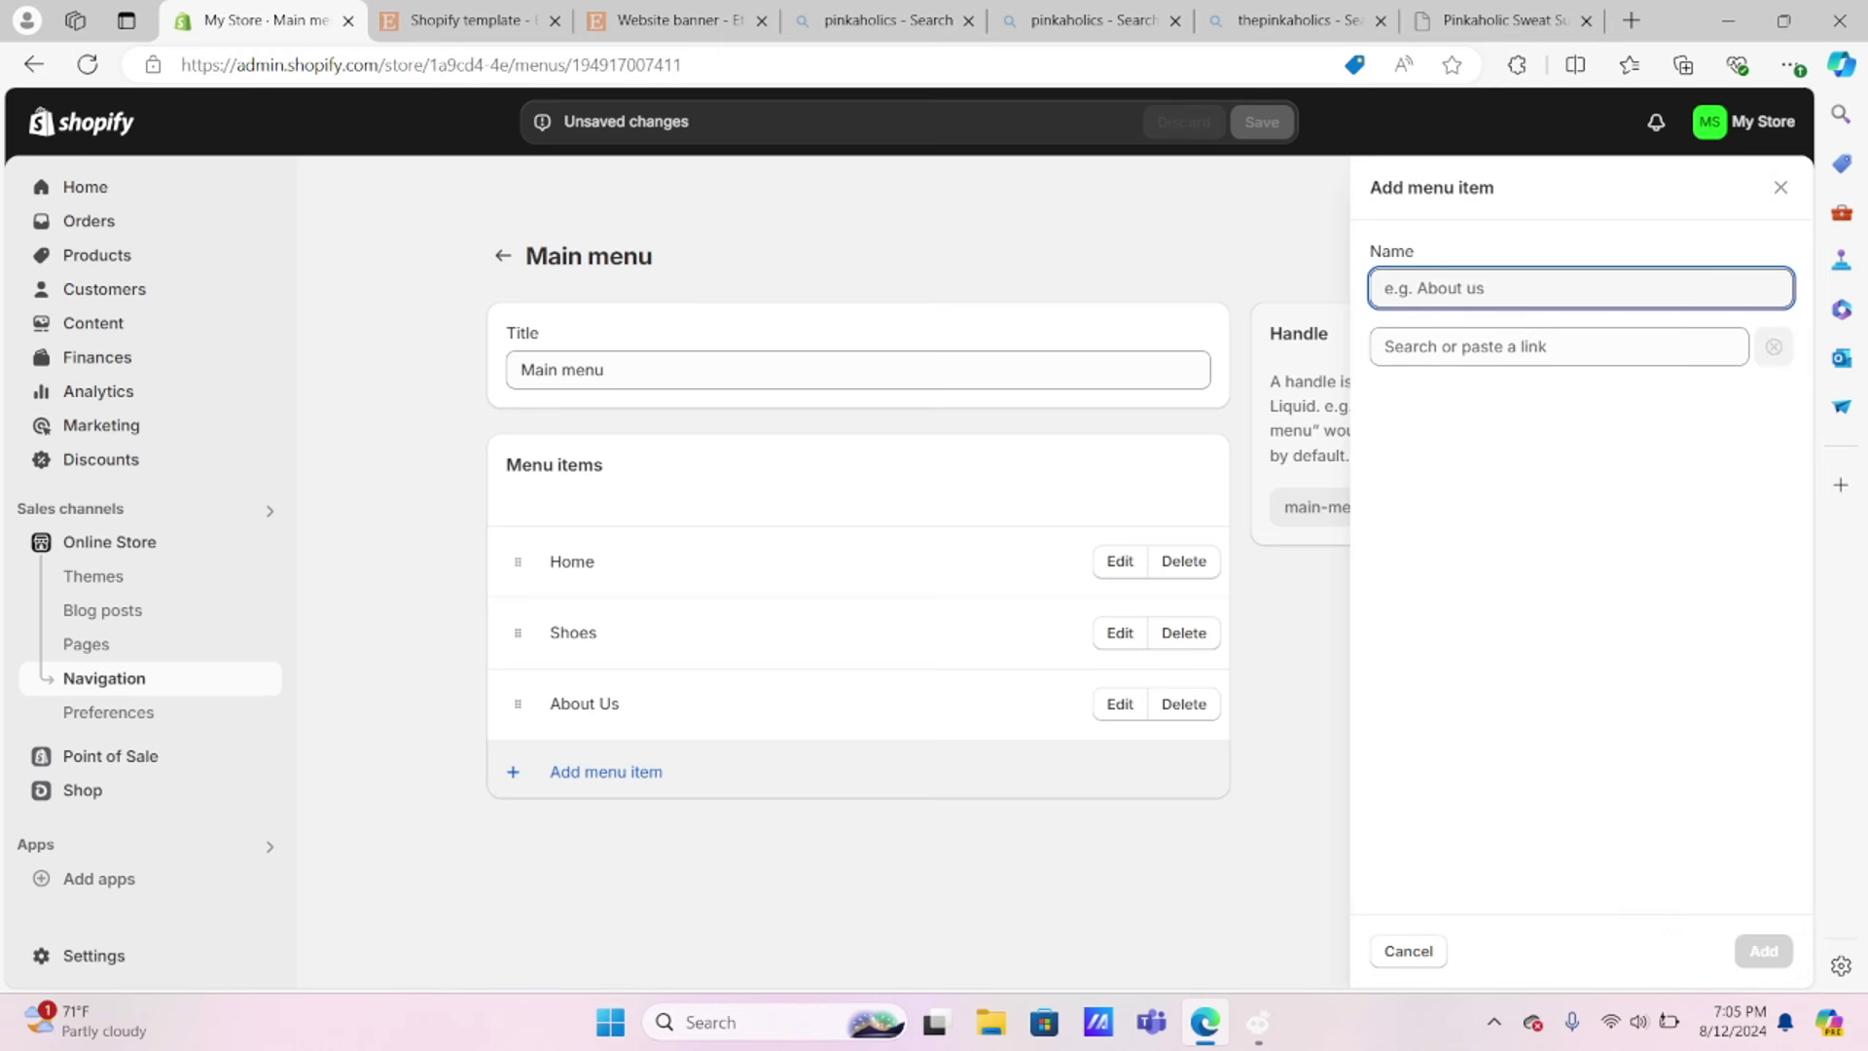
type("Beauty")
key("Tab")
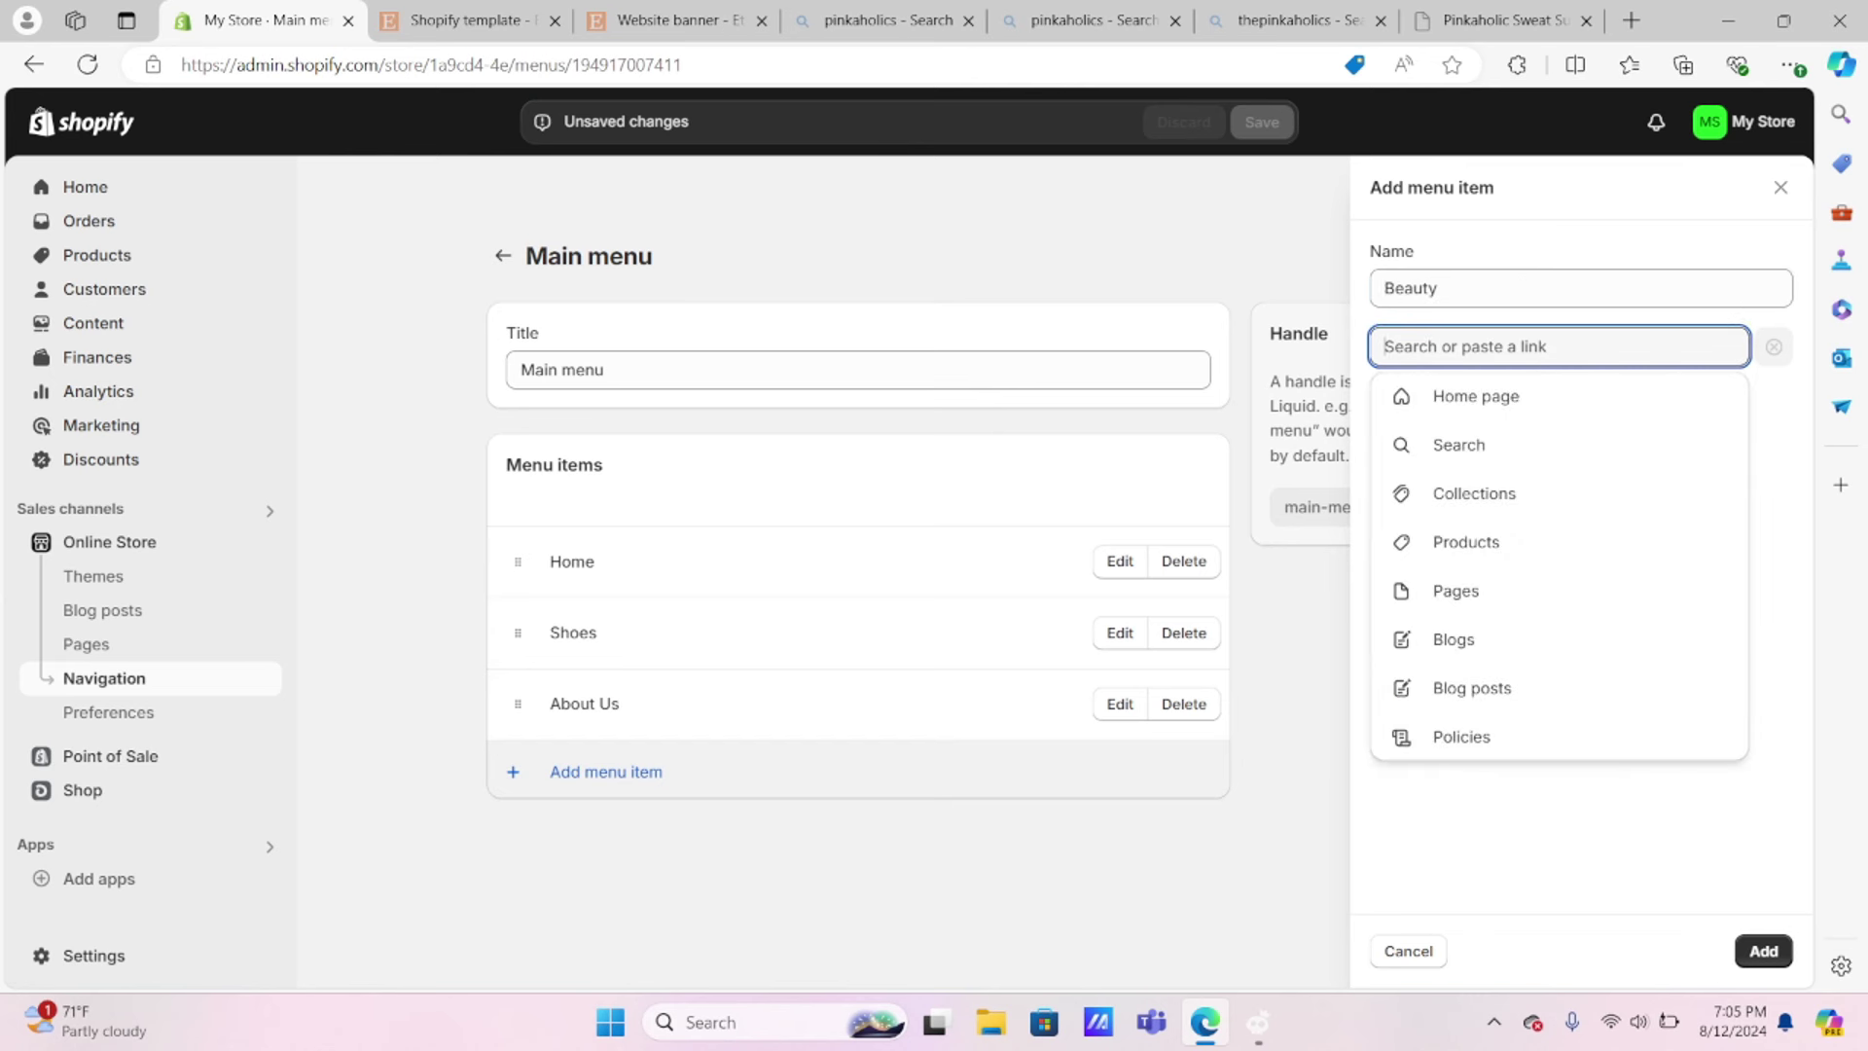
left_click(1474, 493)
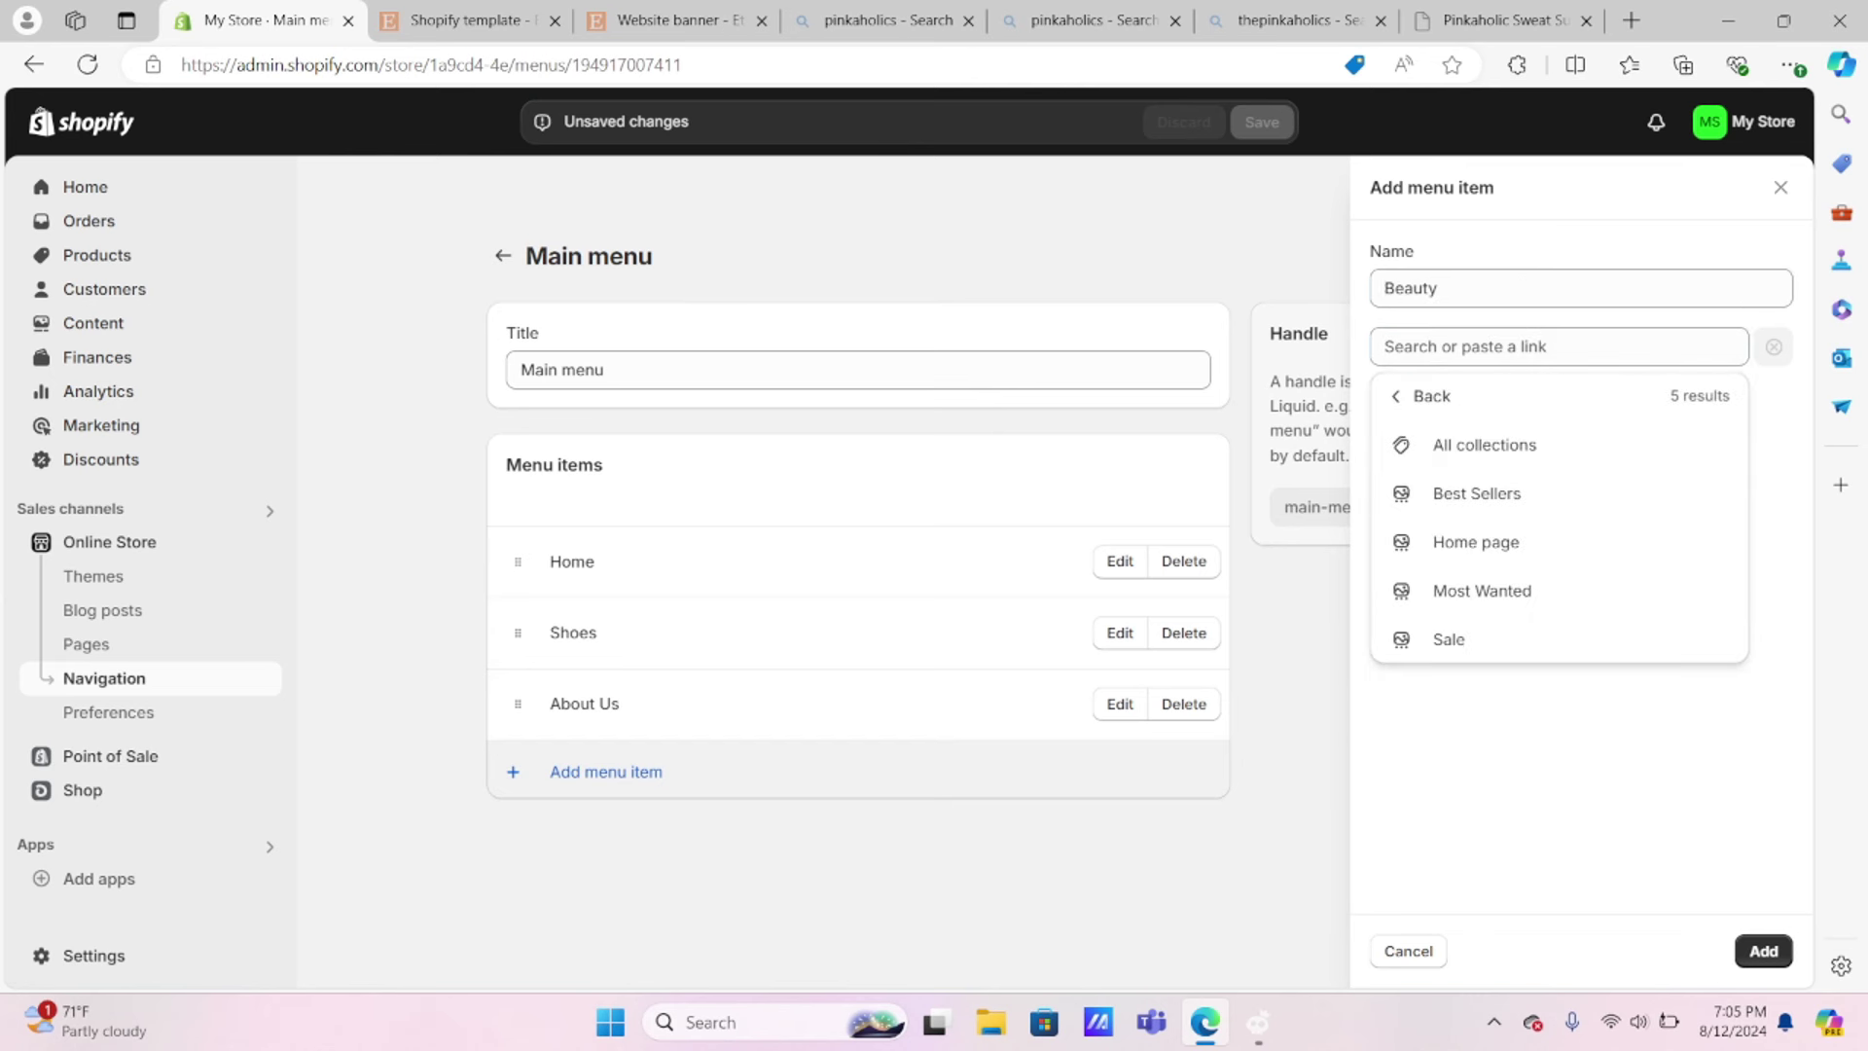
left_click(1482, 591)
left_click(1763, 951)
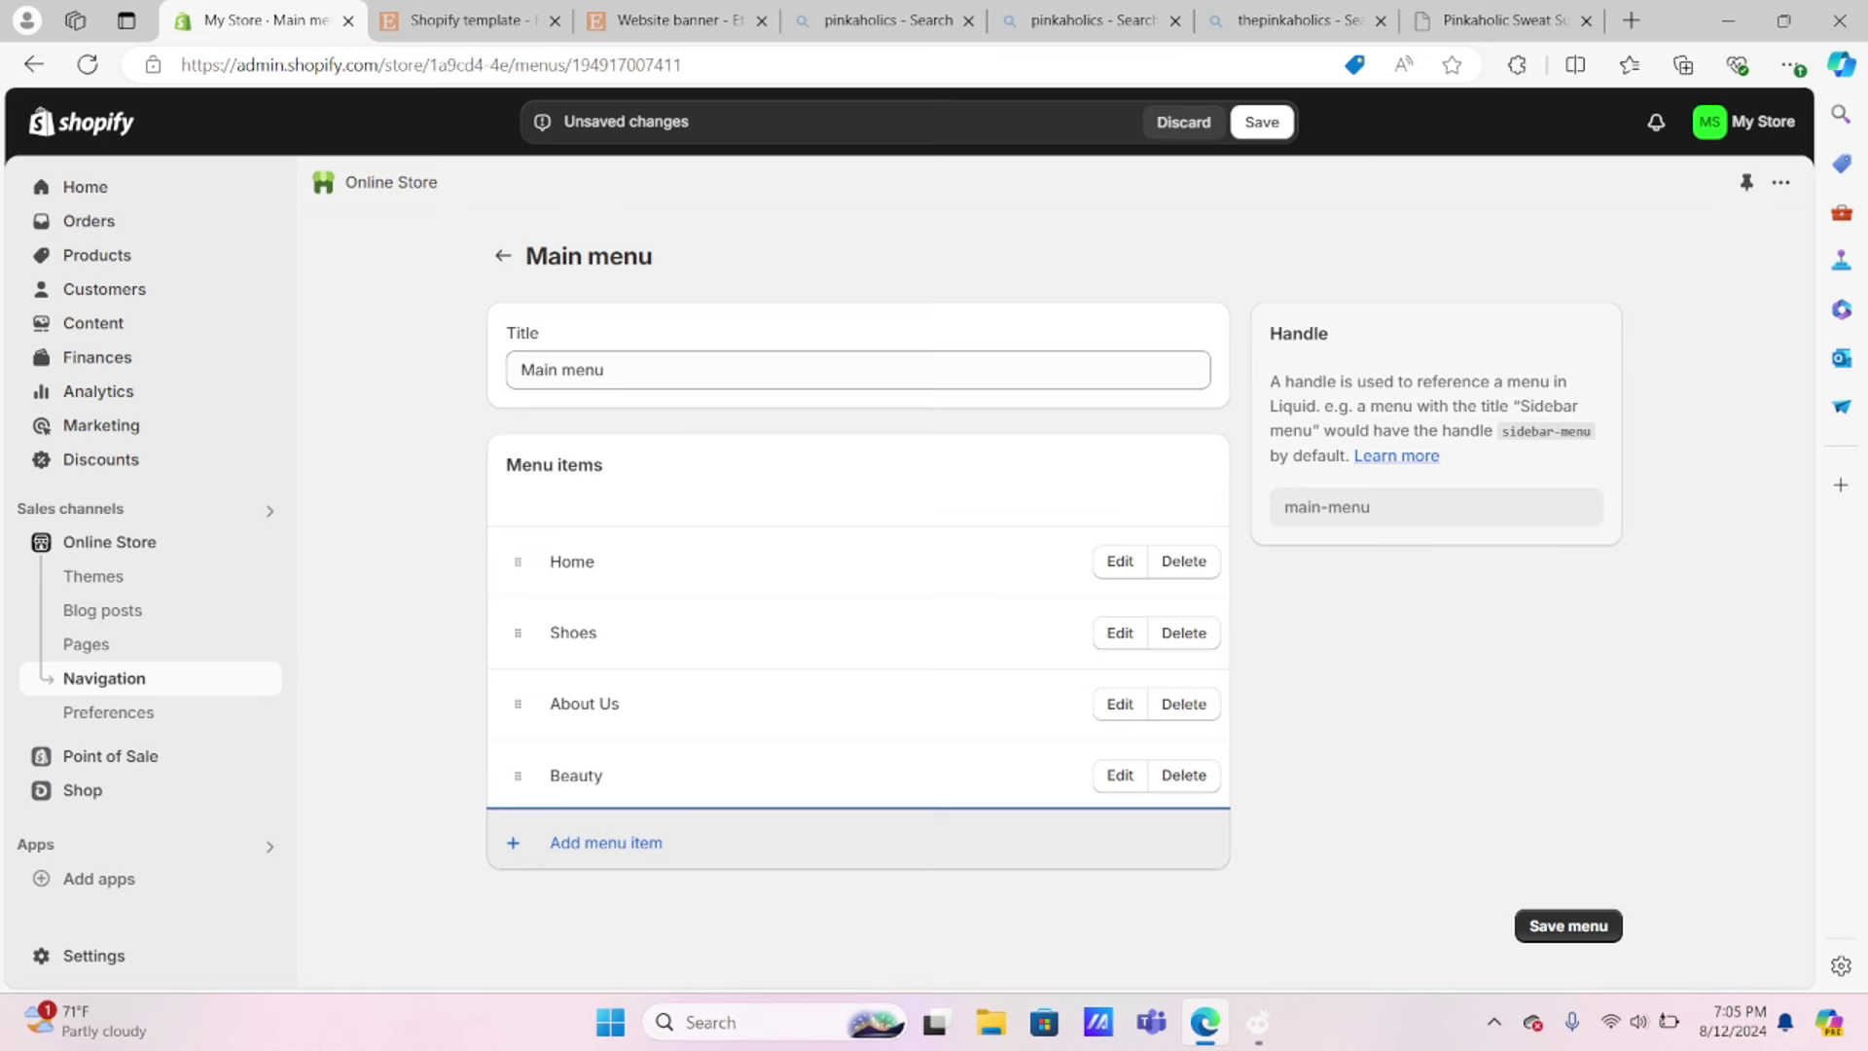
Step: Add a Clothing menu item linked to the Best Sellers collection
left_click(606, 843)
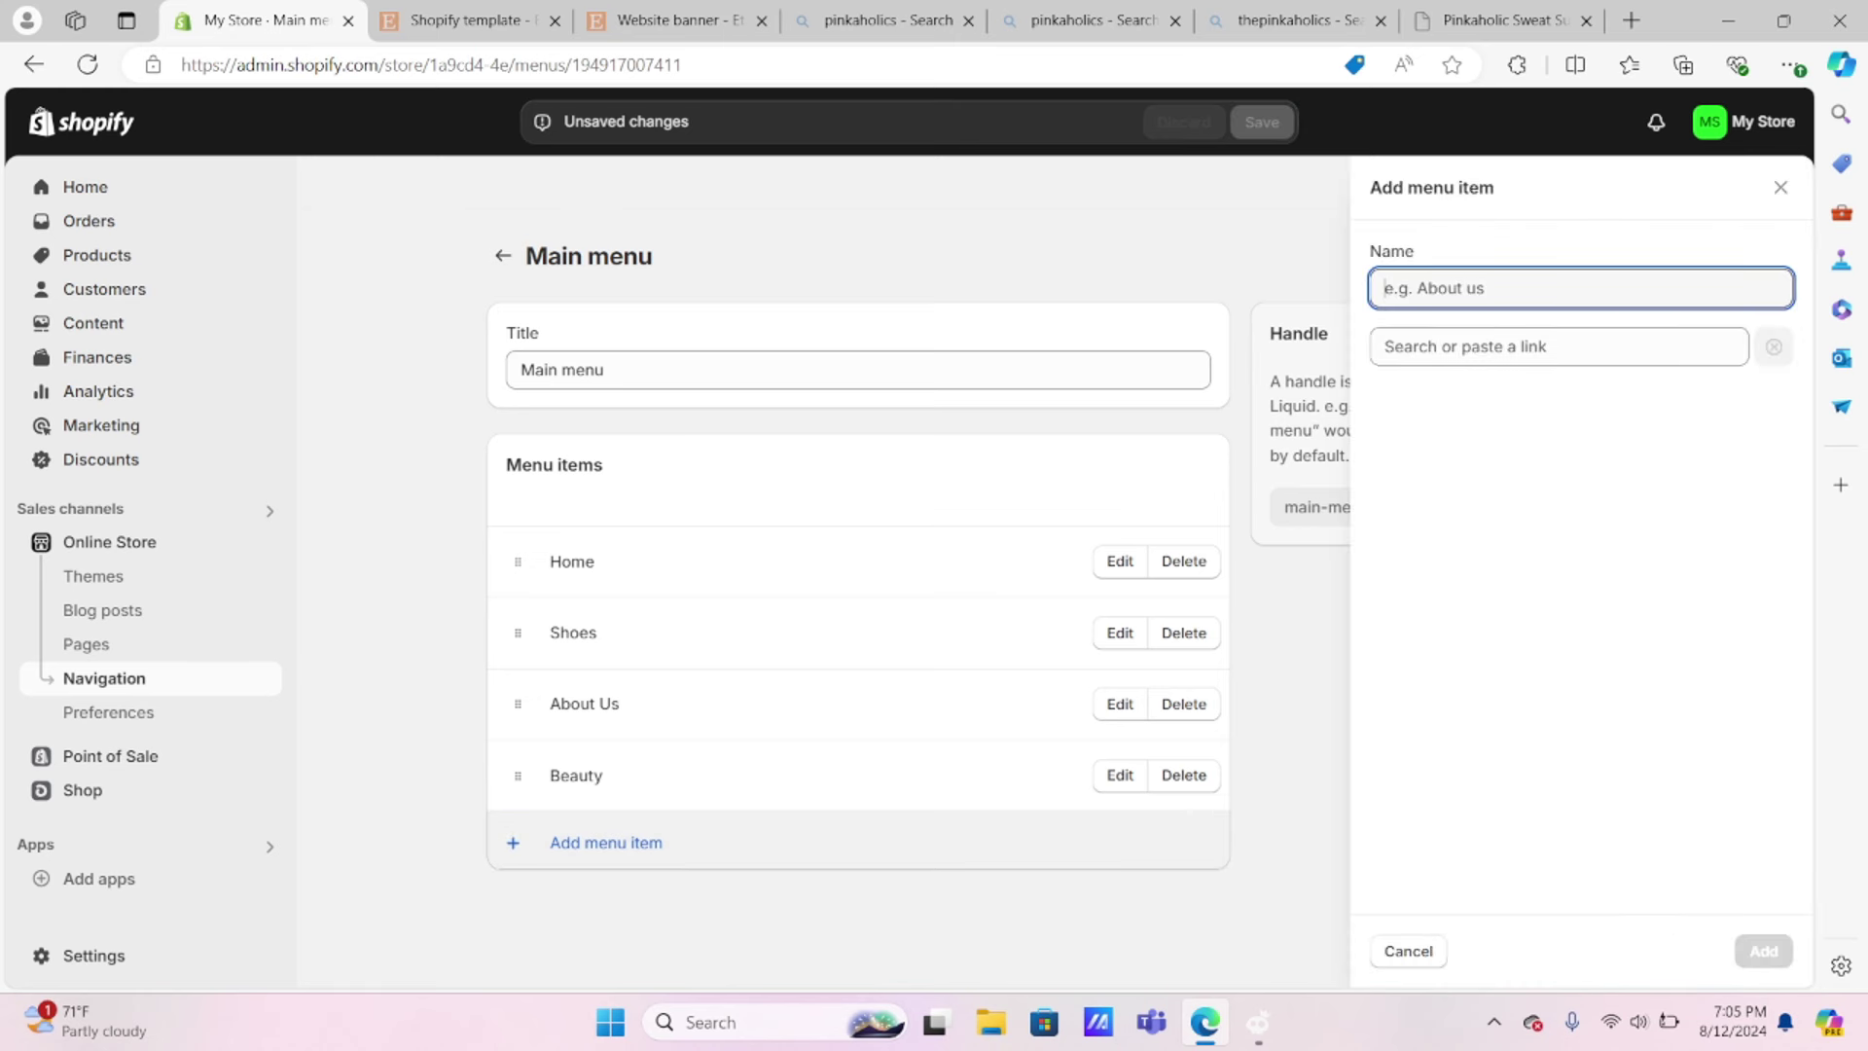
type("Clothing")
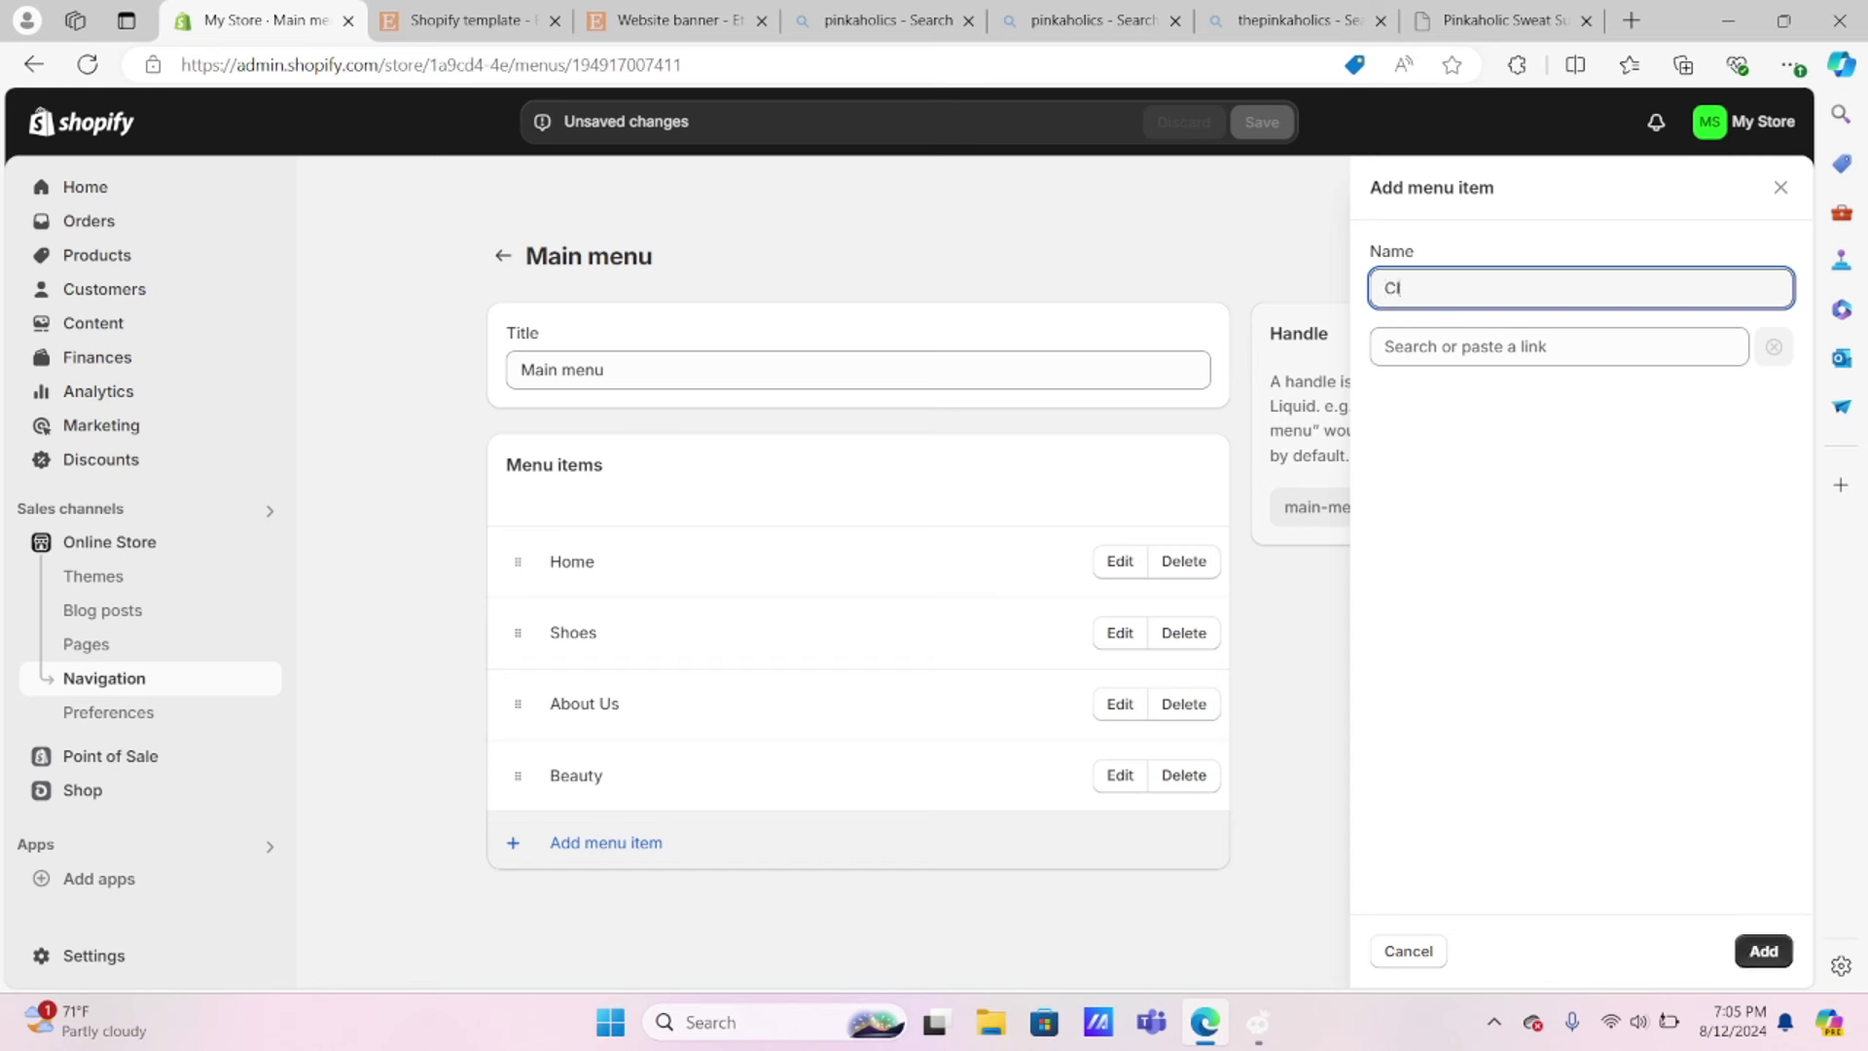
left_click(1556, 347)
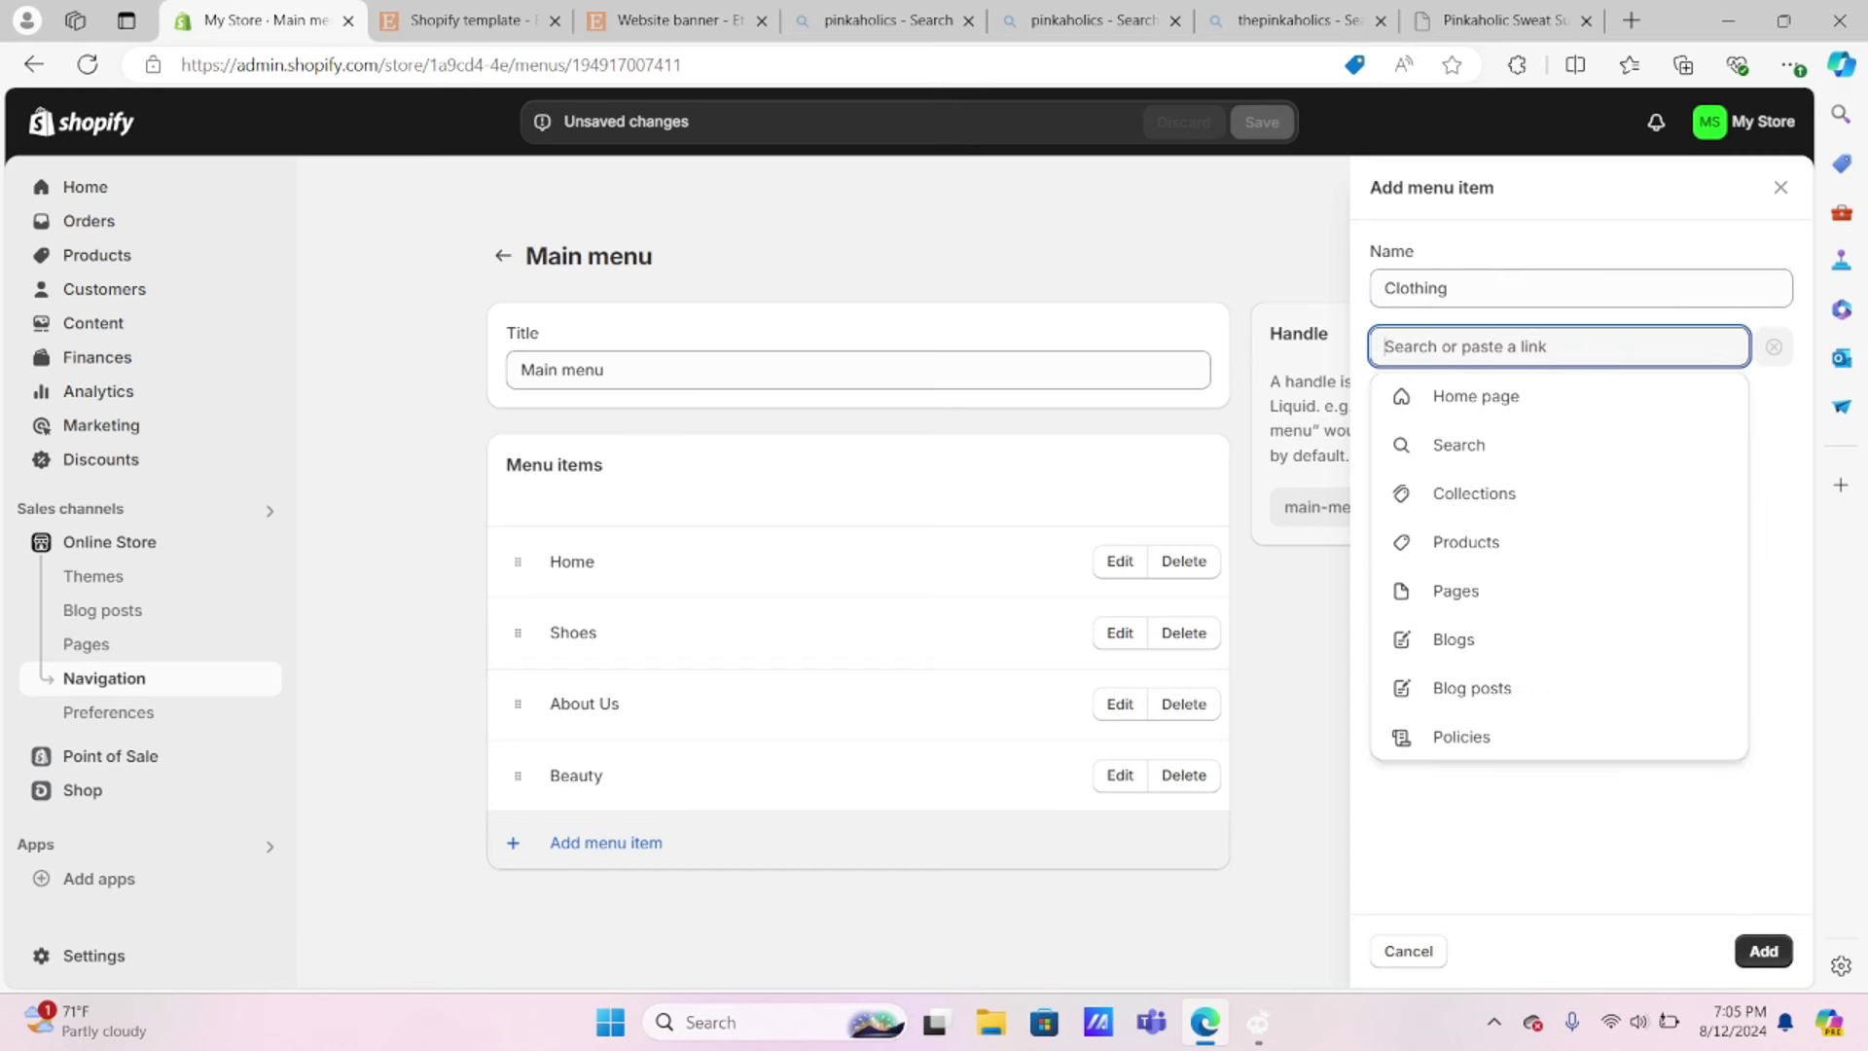
left_click(1474, 493)
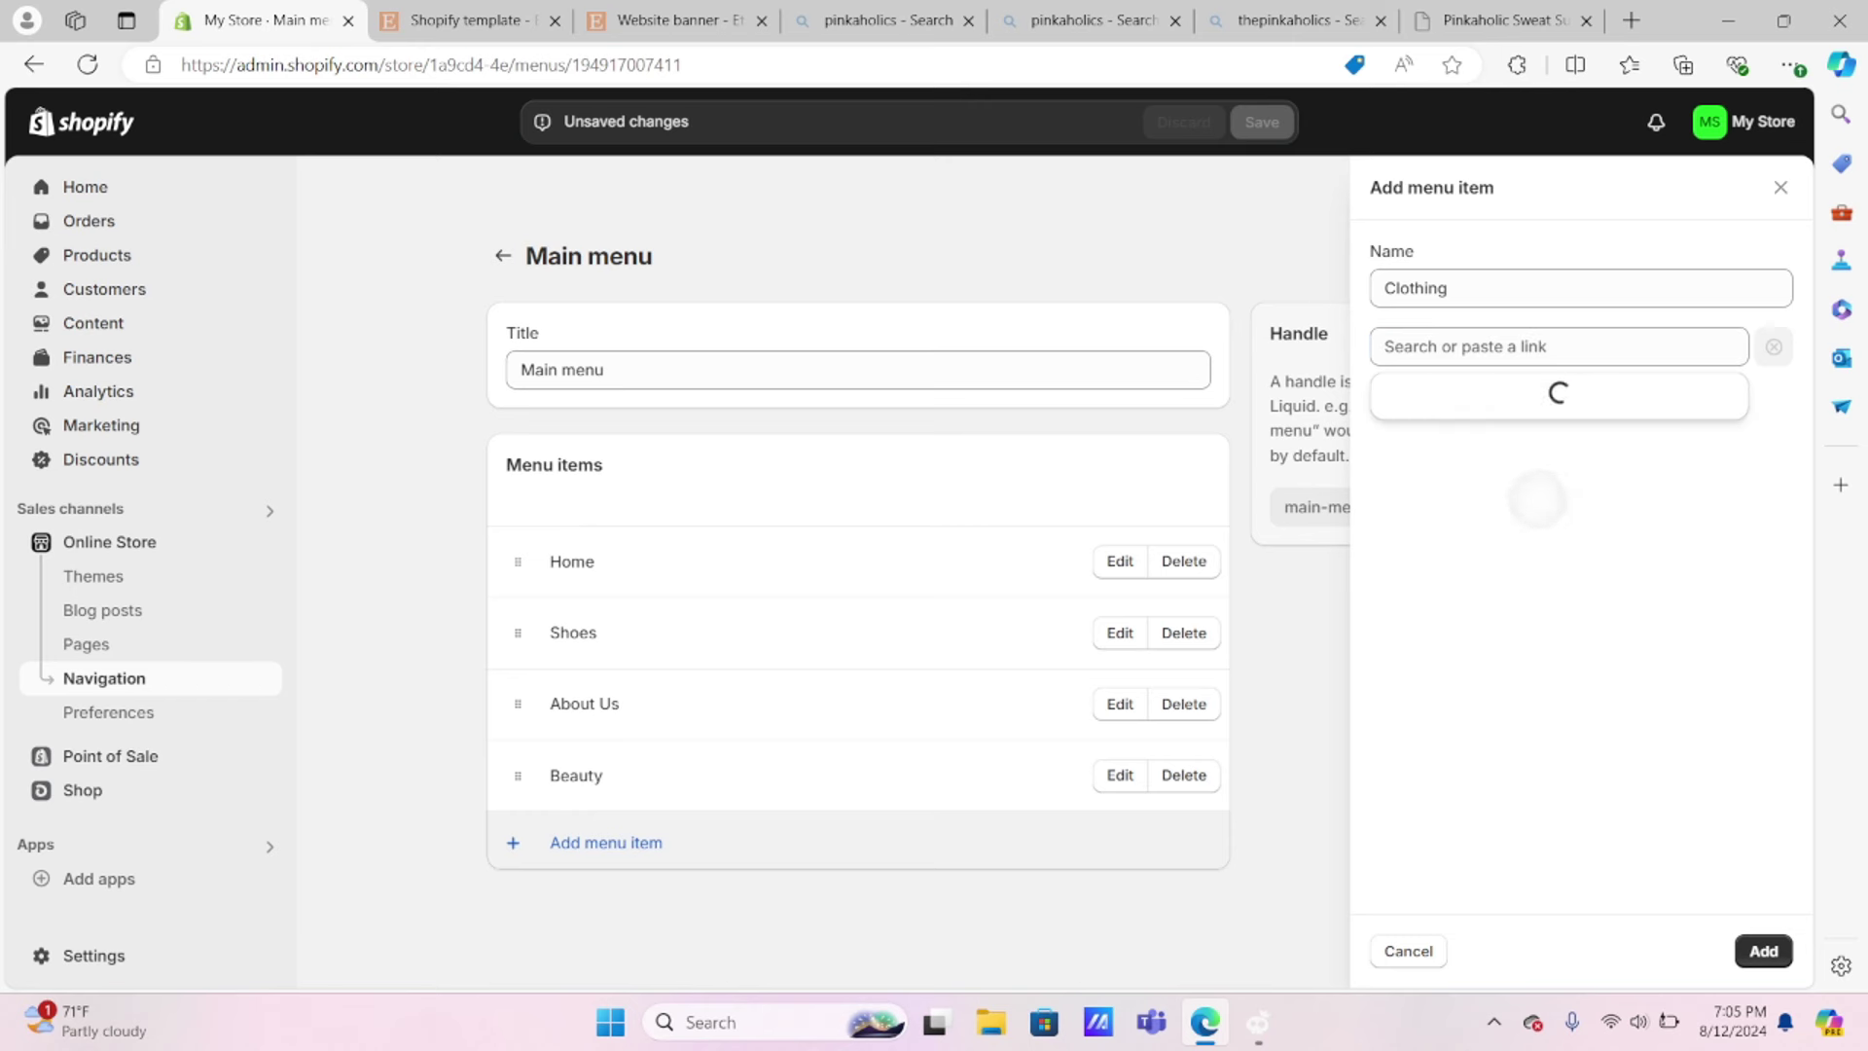
left_click(1459, 487)
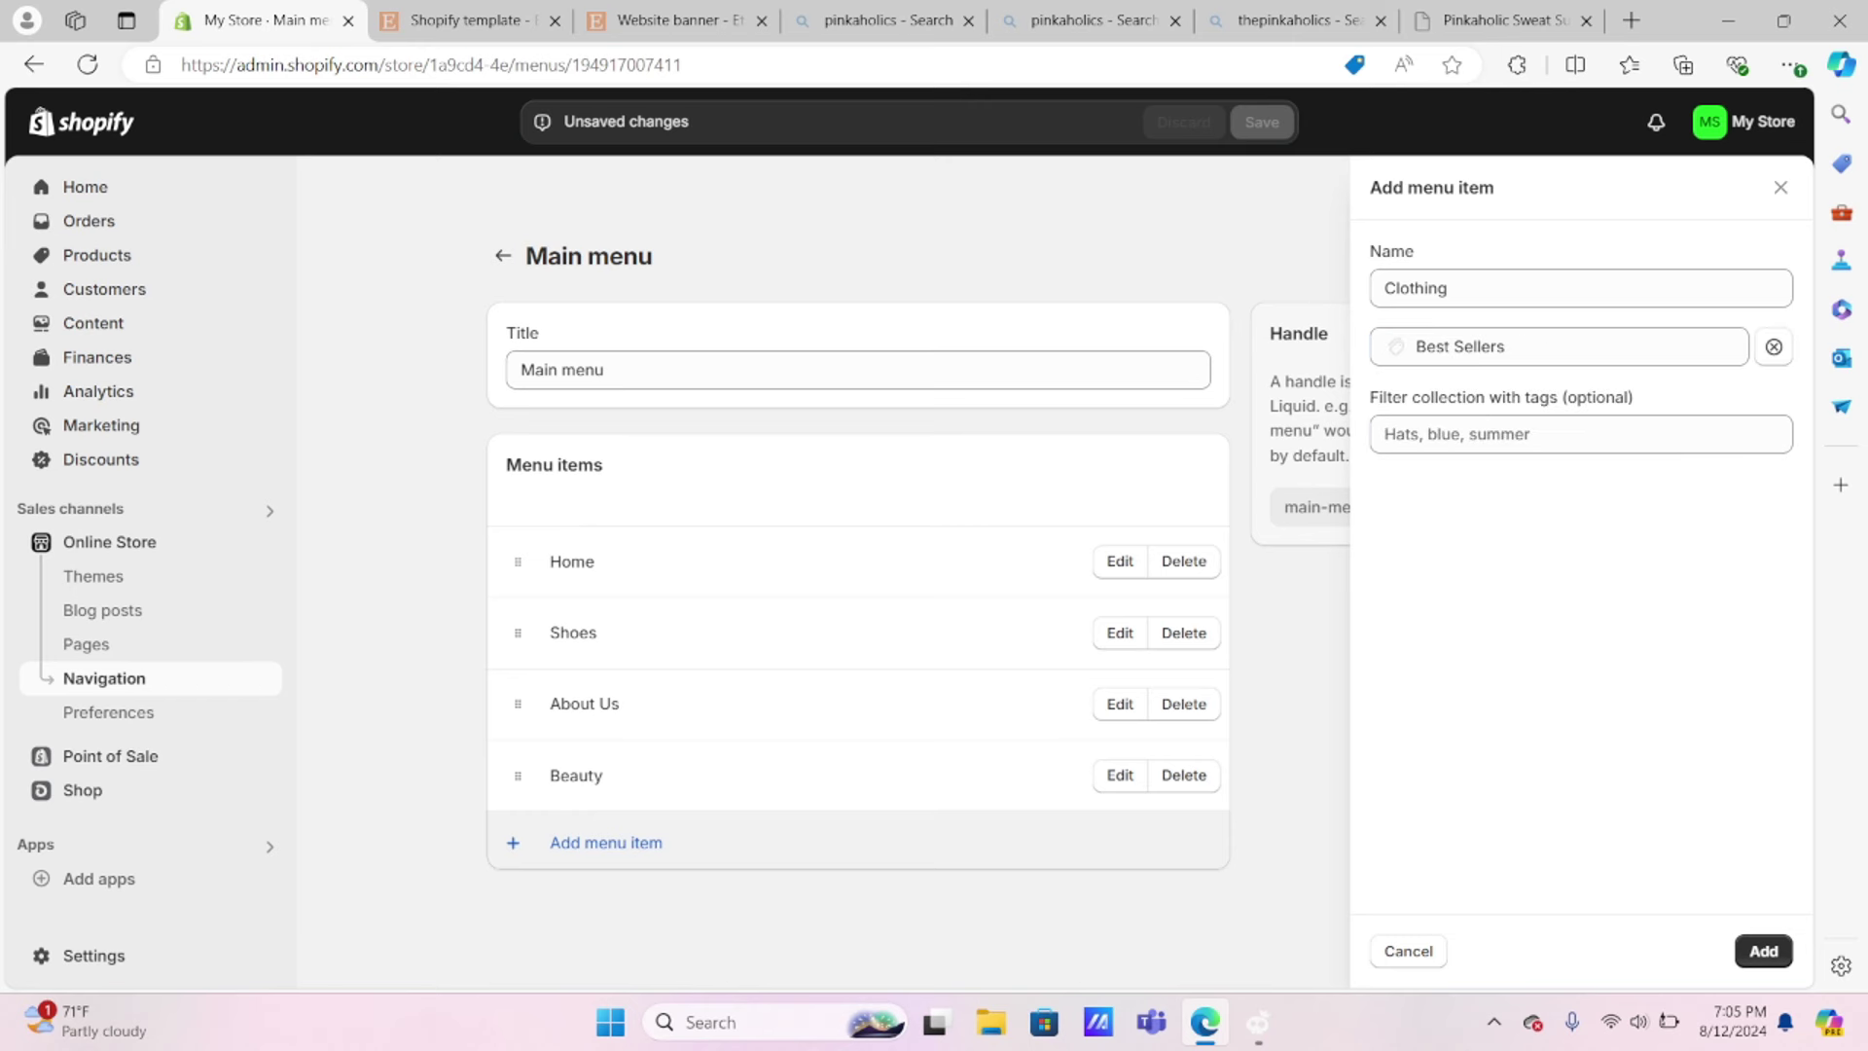
left_click(1763, 950)
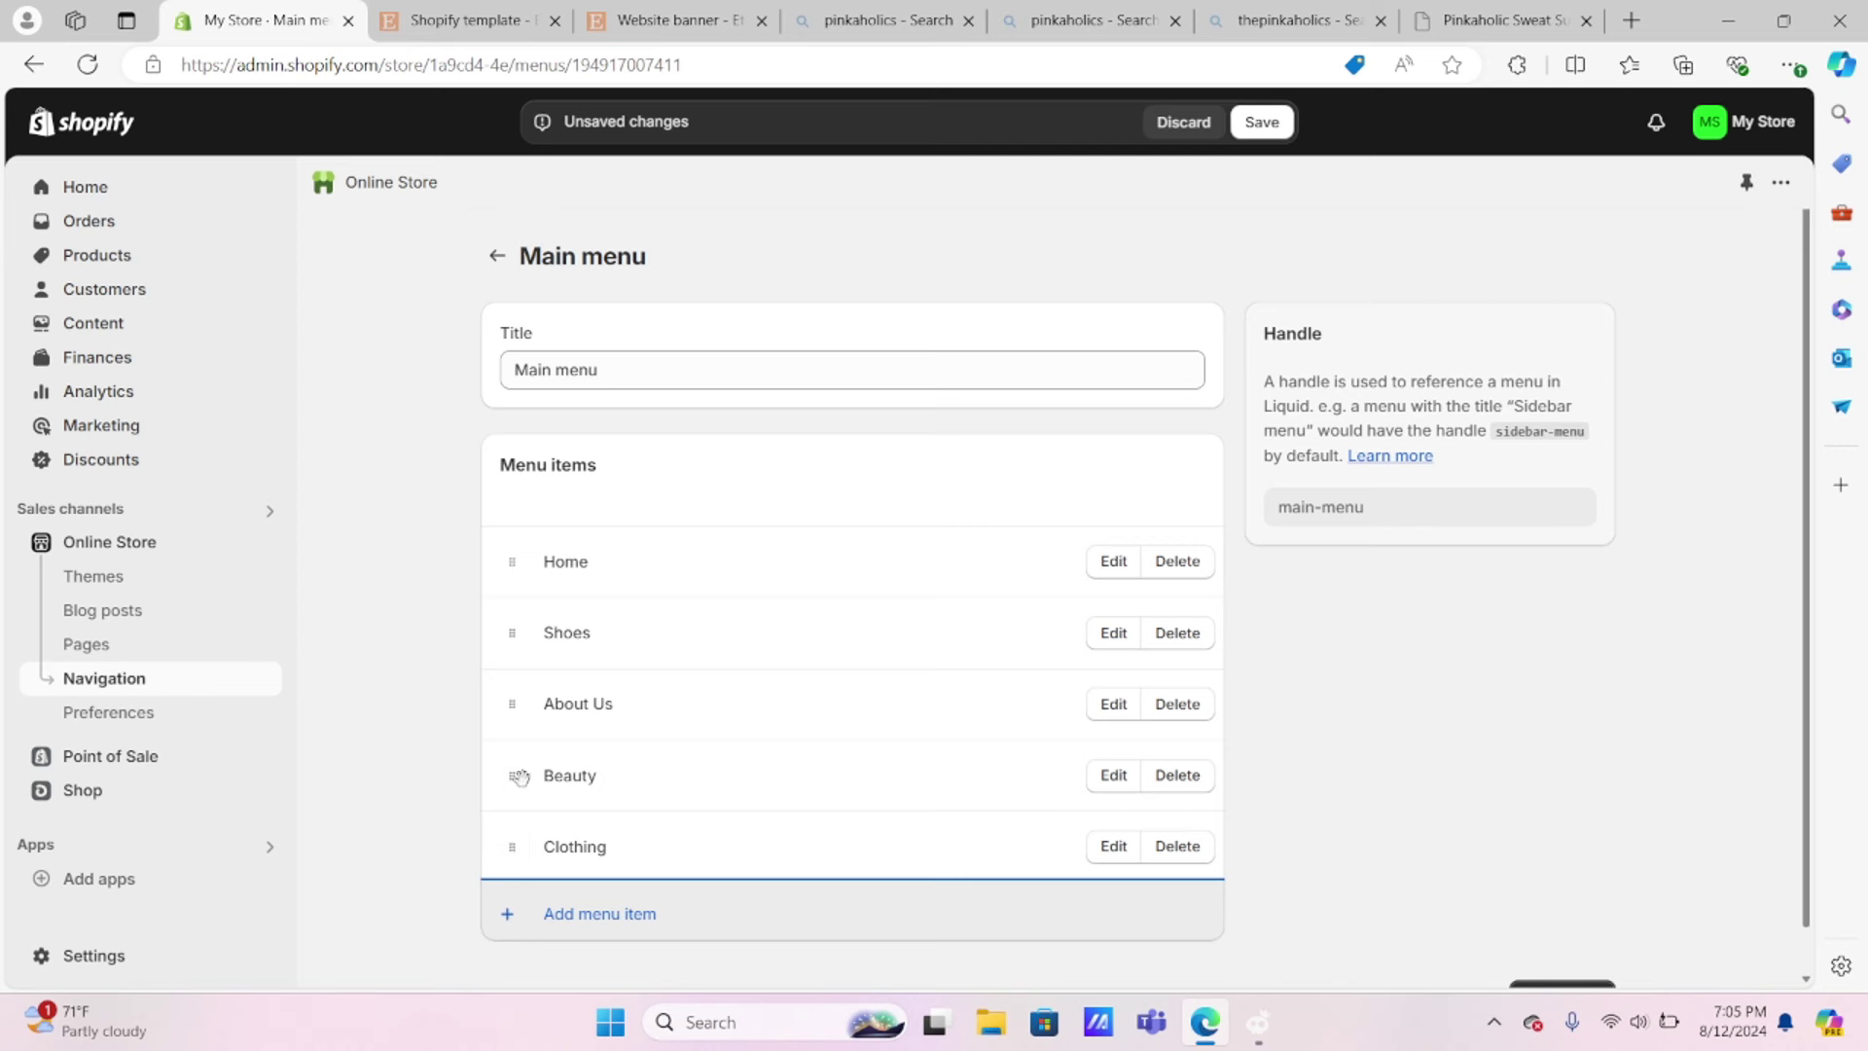
Step: Move About Us above Shoes and save the main menu
left_click_drag(511, 705, 511, 632)
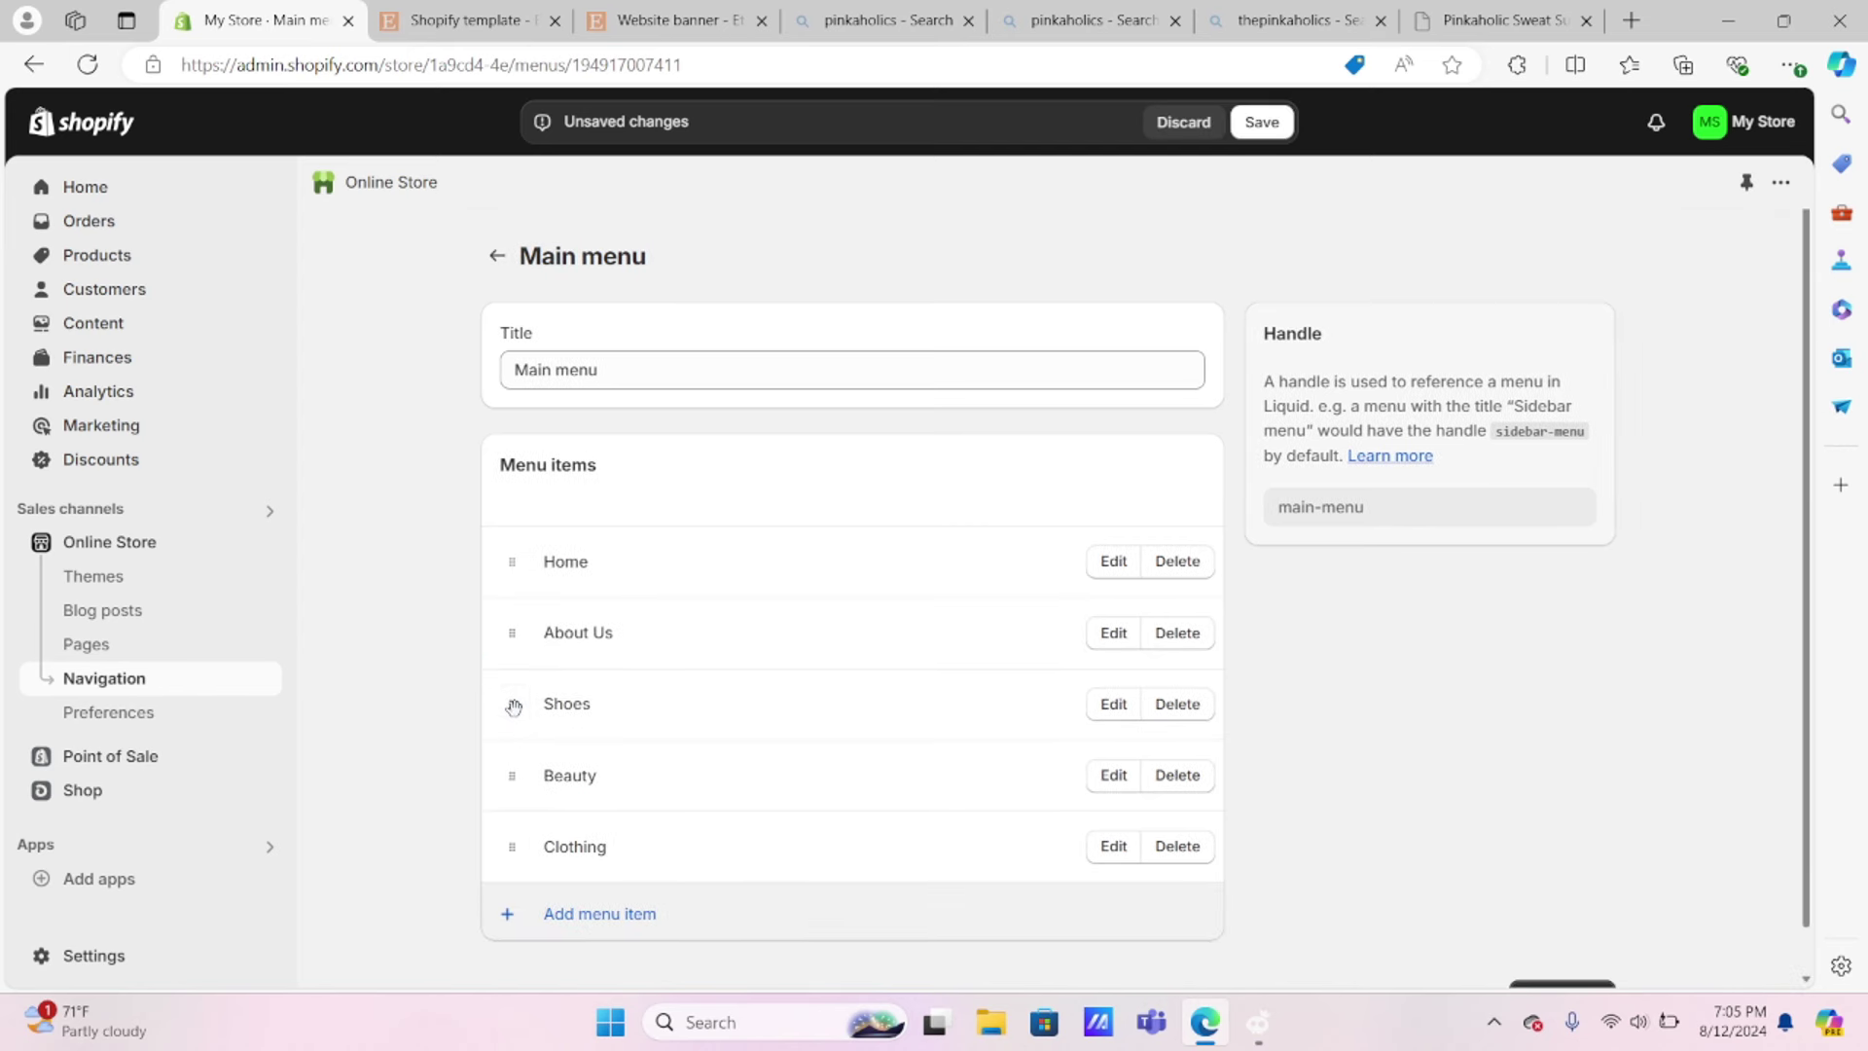
scroll(1051, 797, "down", 1)
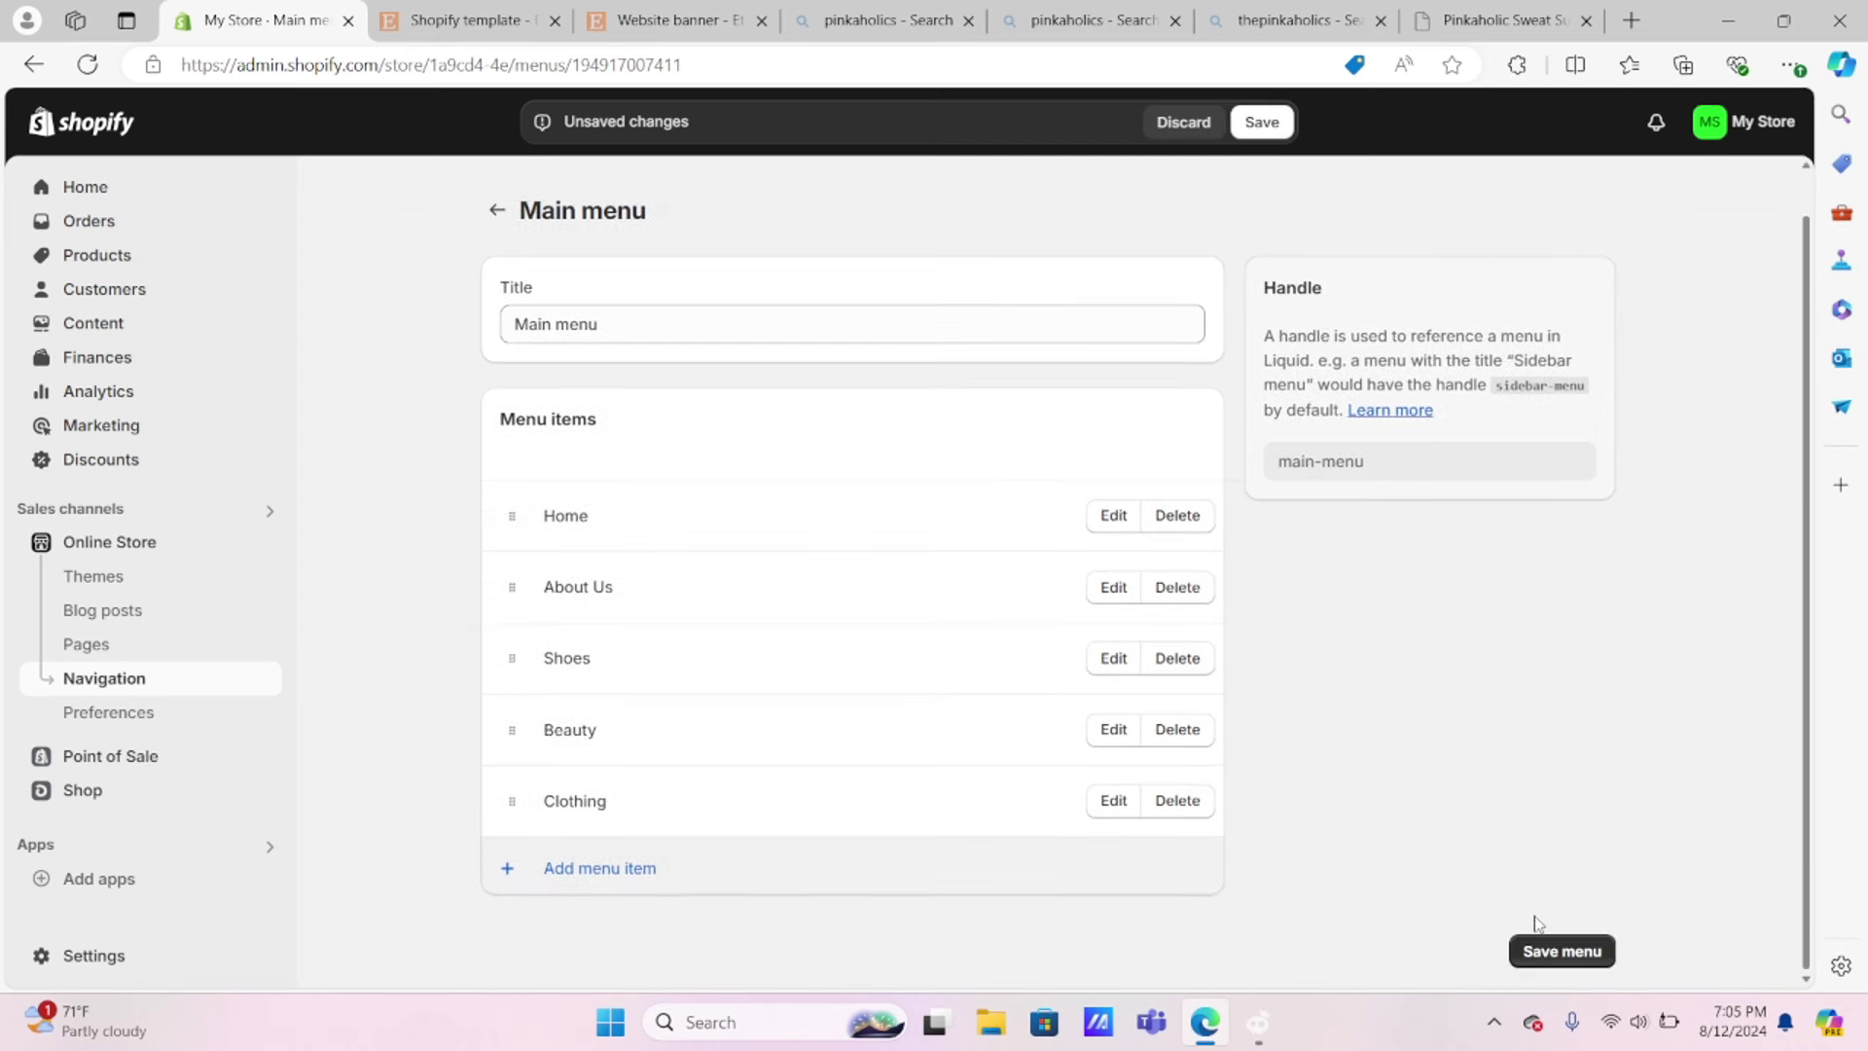
left_click(1562, 947)
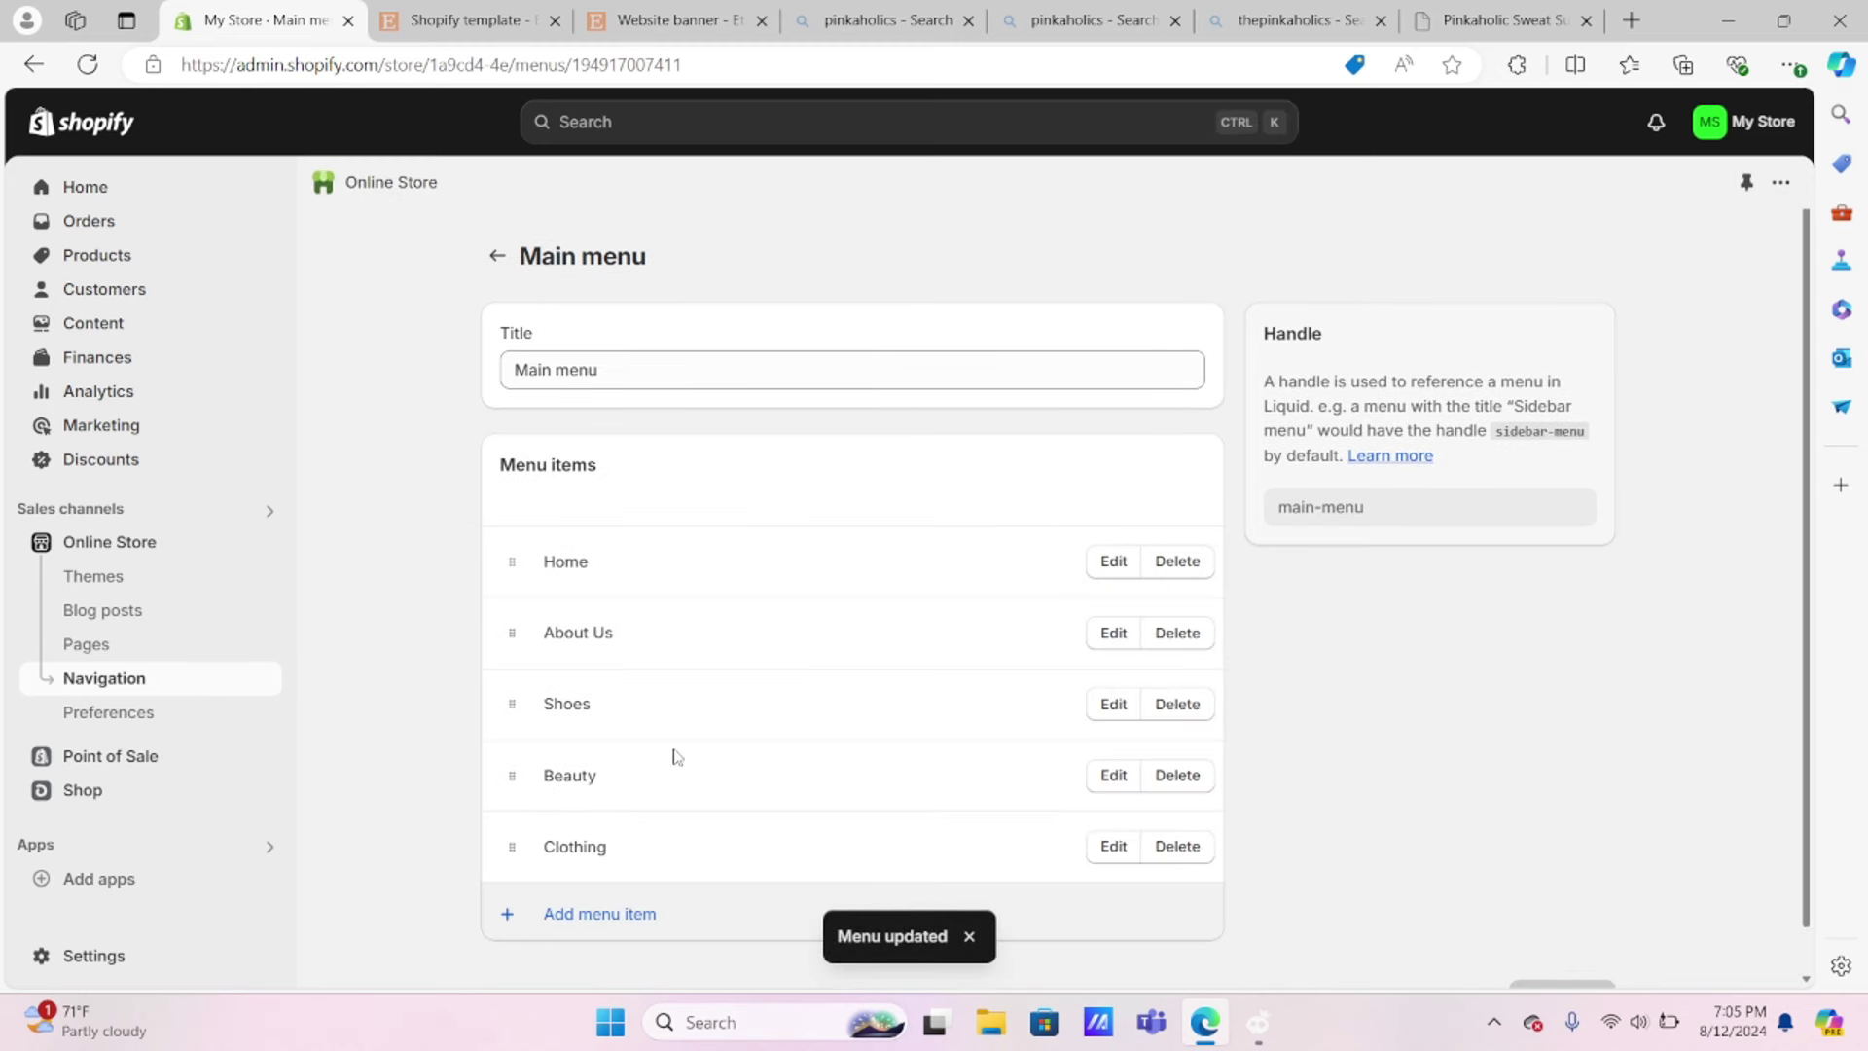
left_click(604, 913)
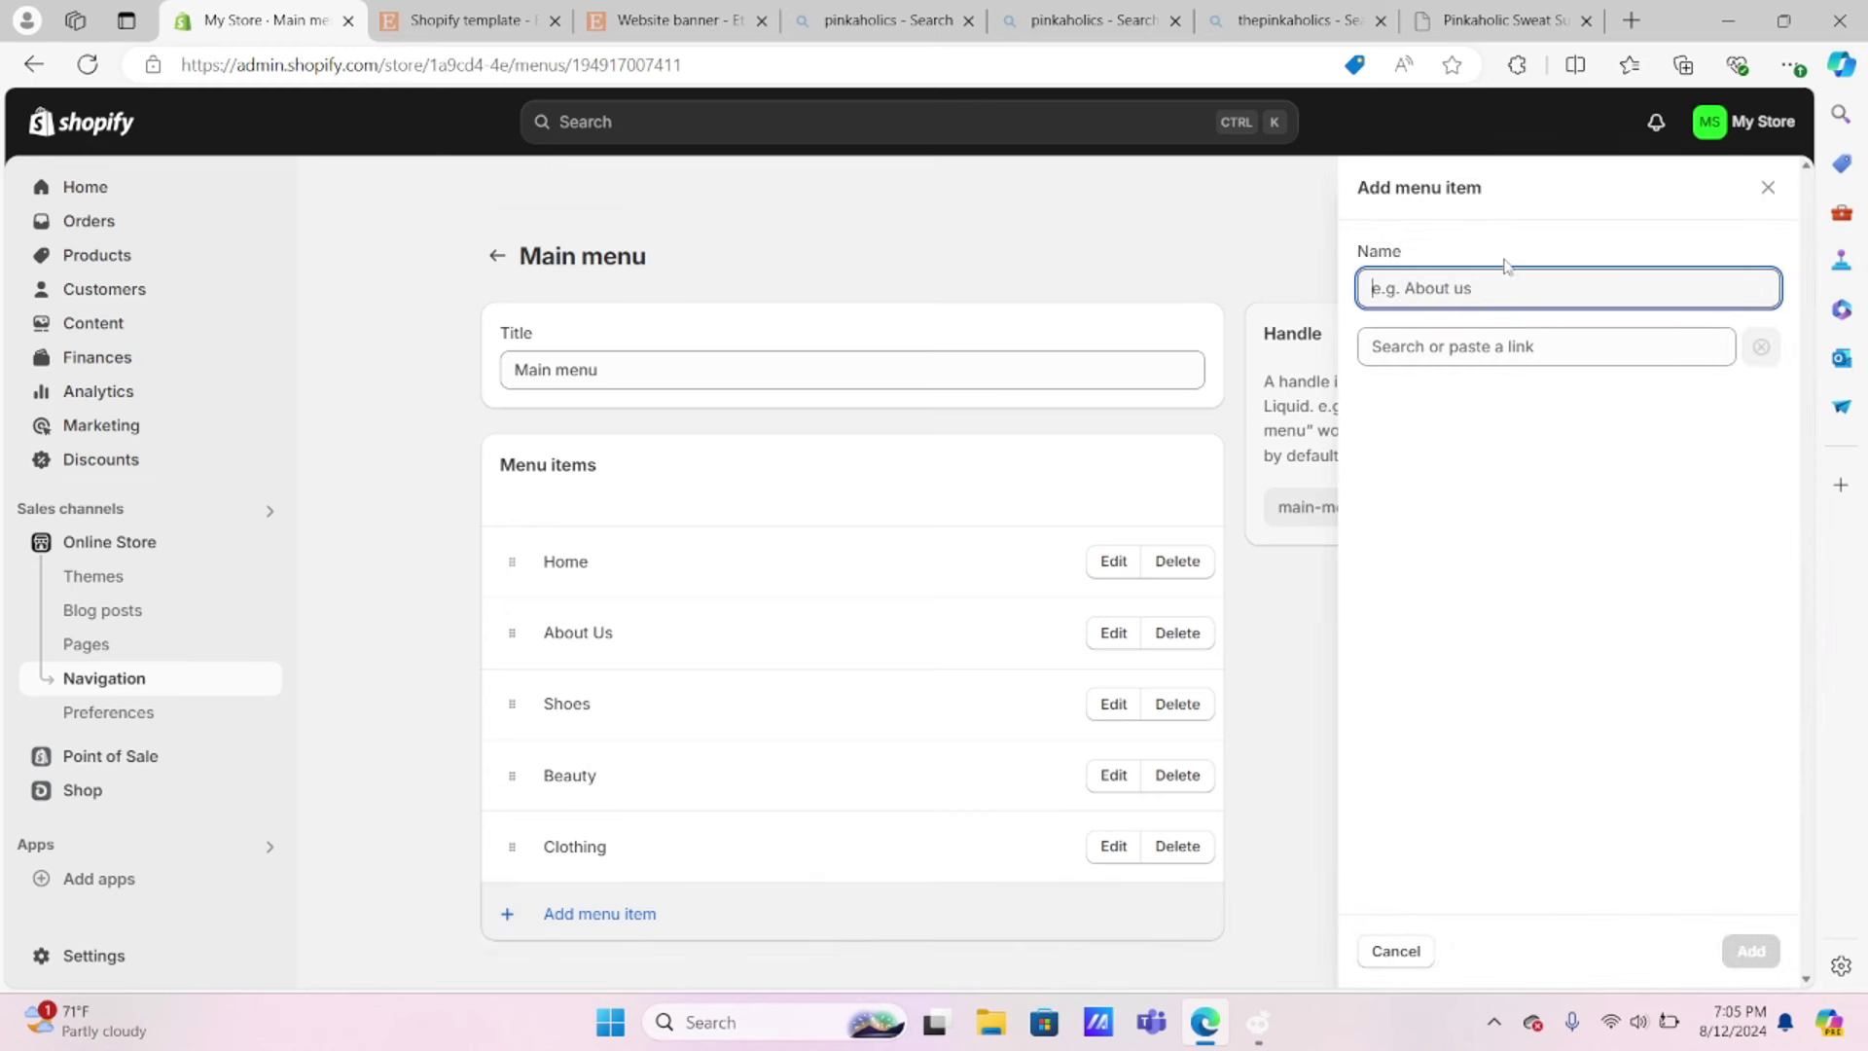
type("Lipgloss")
left_click(1651, 345)
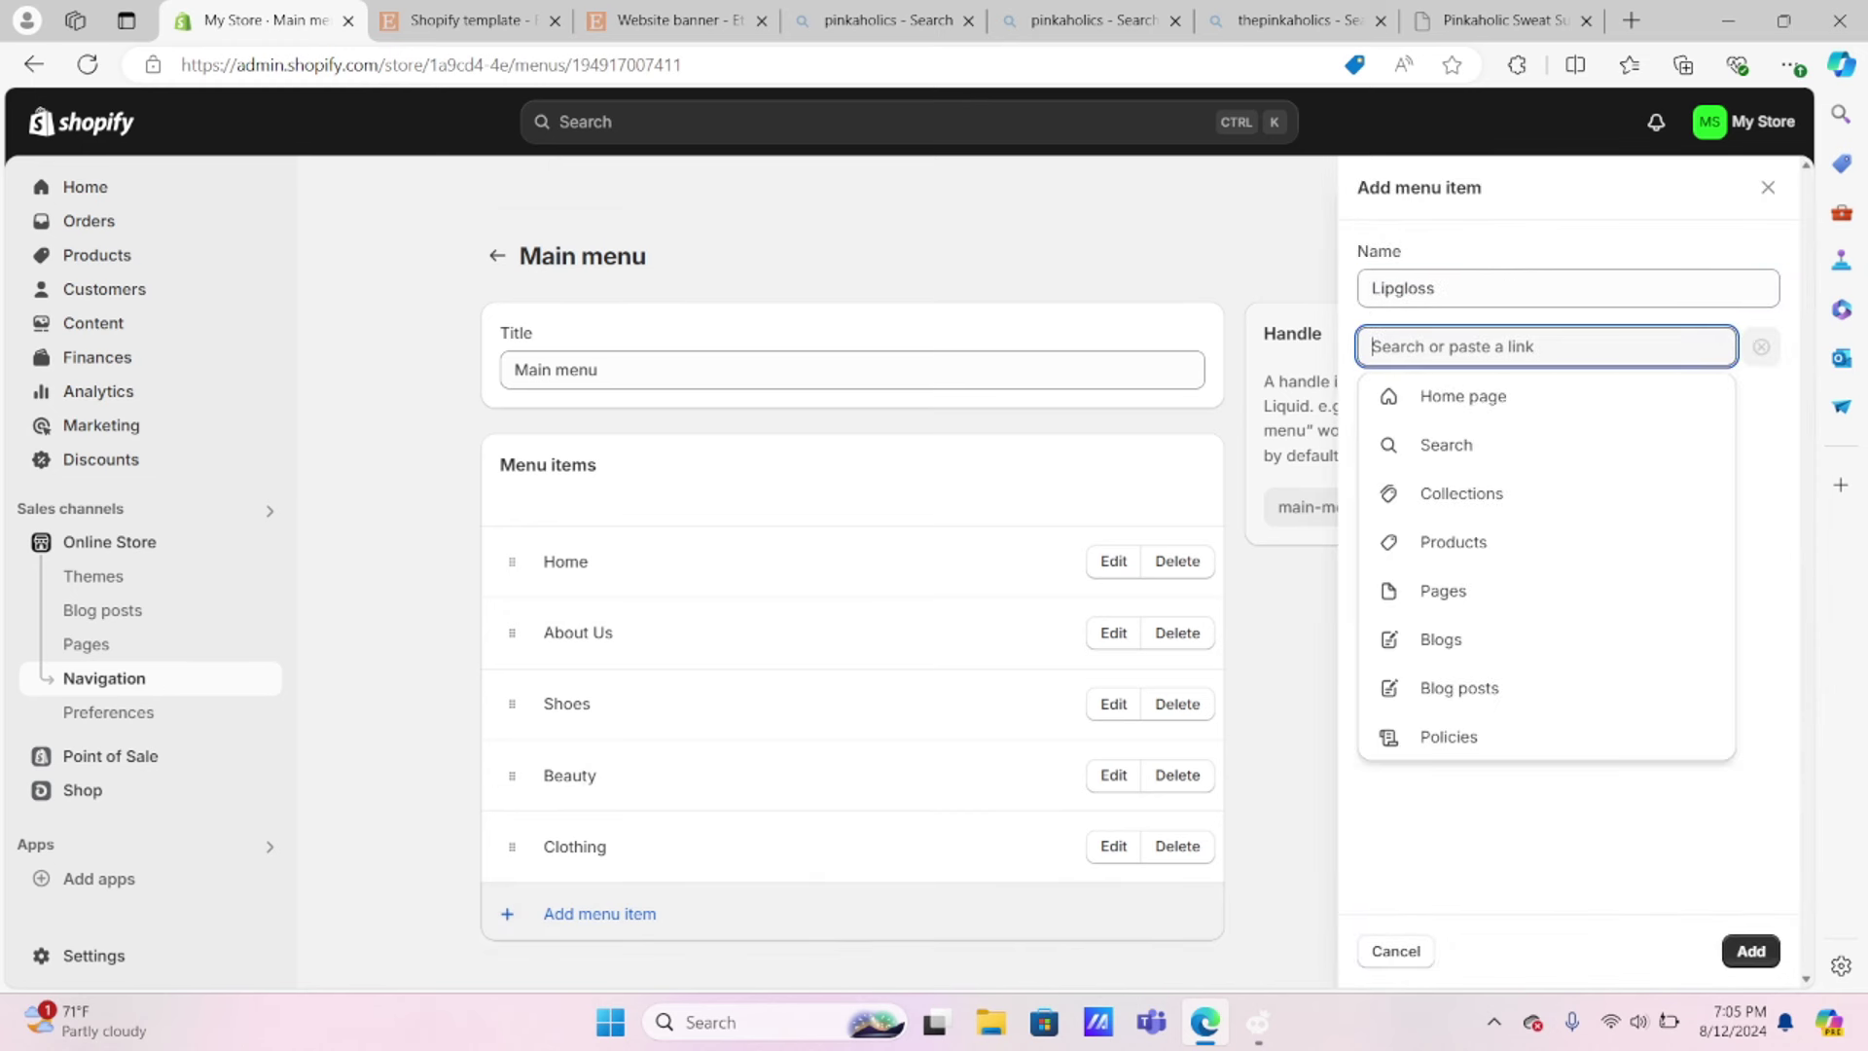
left_click(1522, 498)
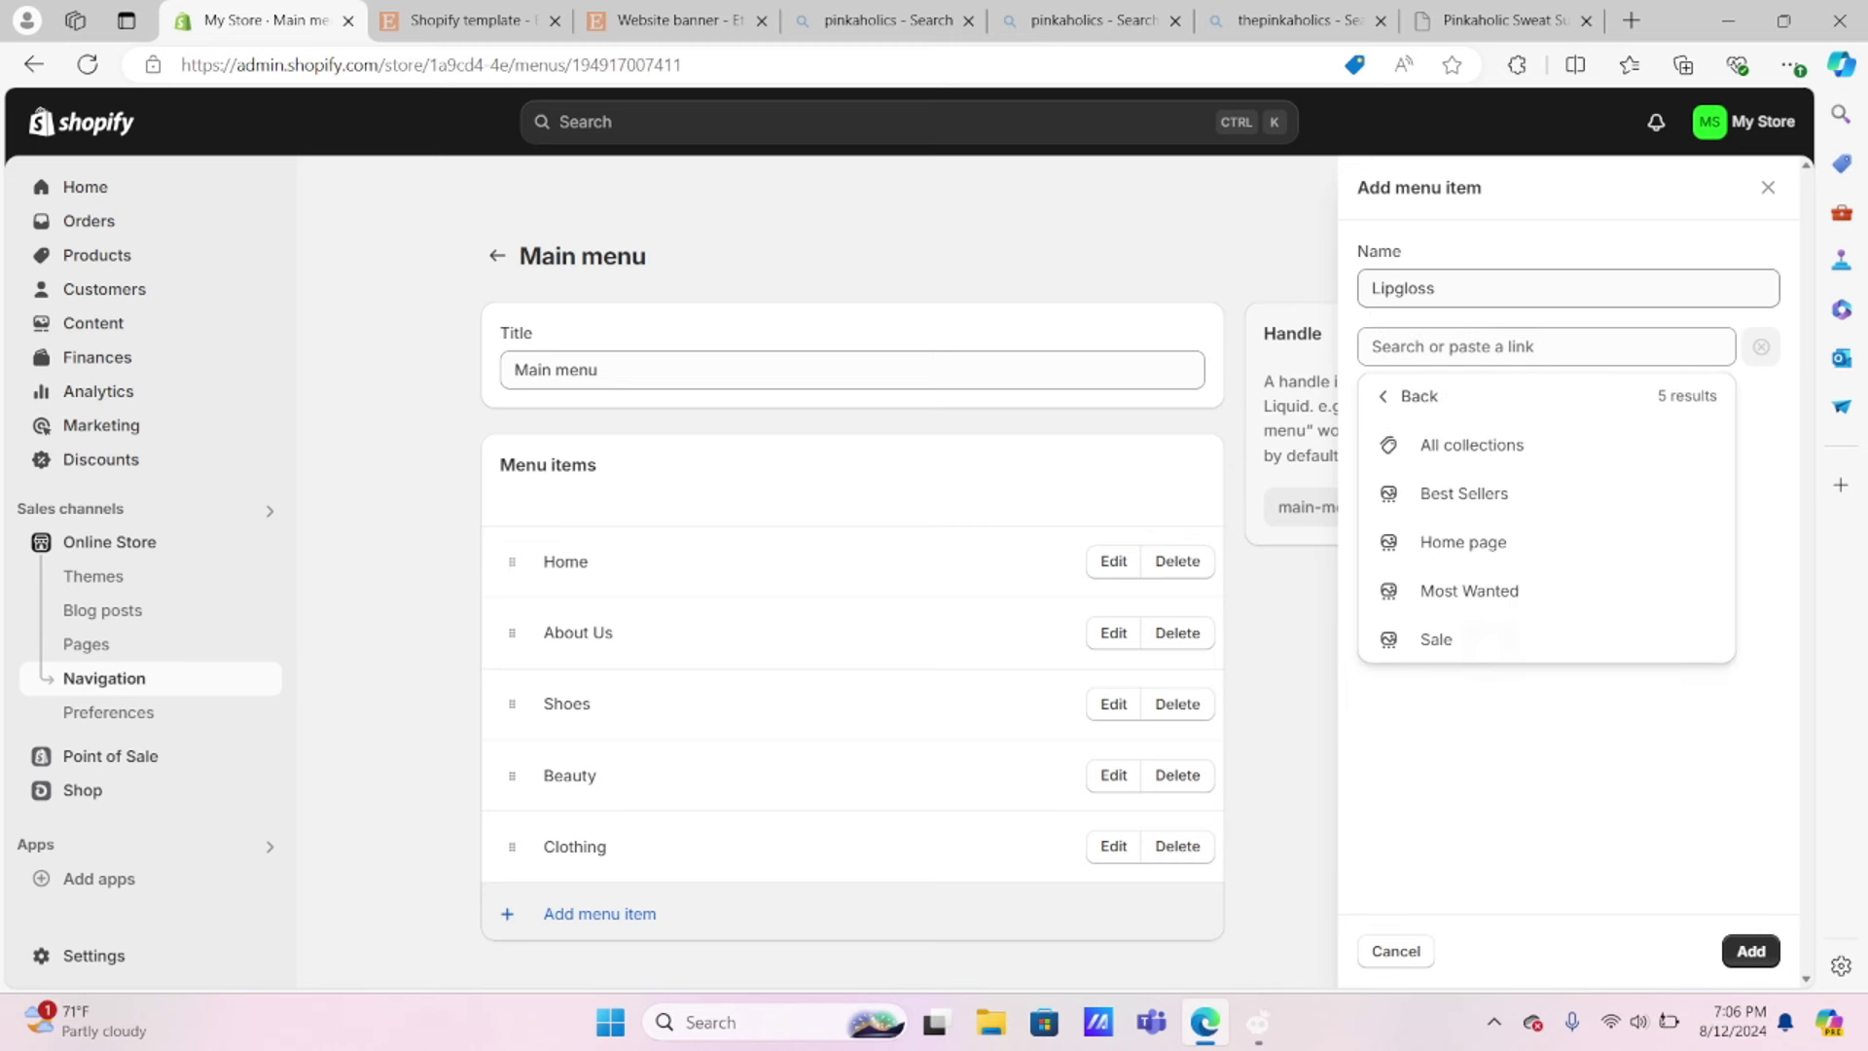
left_click(1487, 639)
left_click(1750, 950)
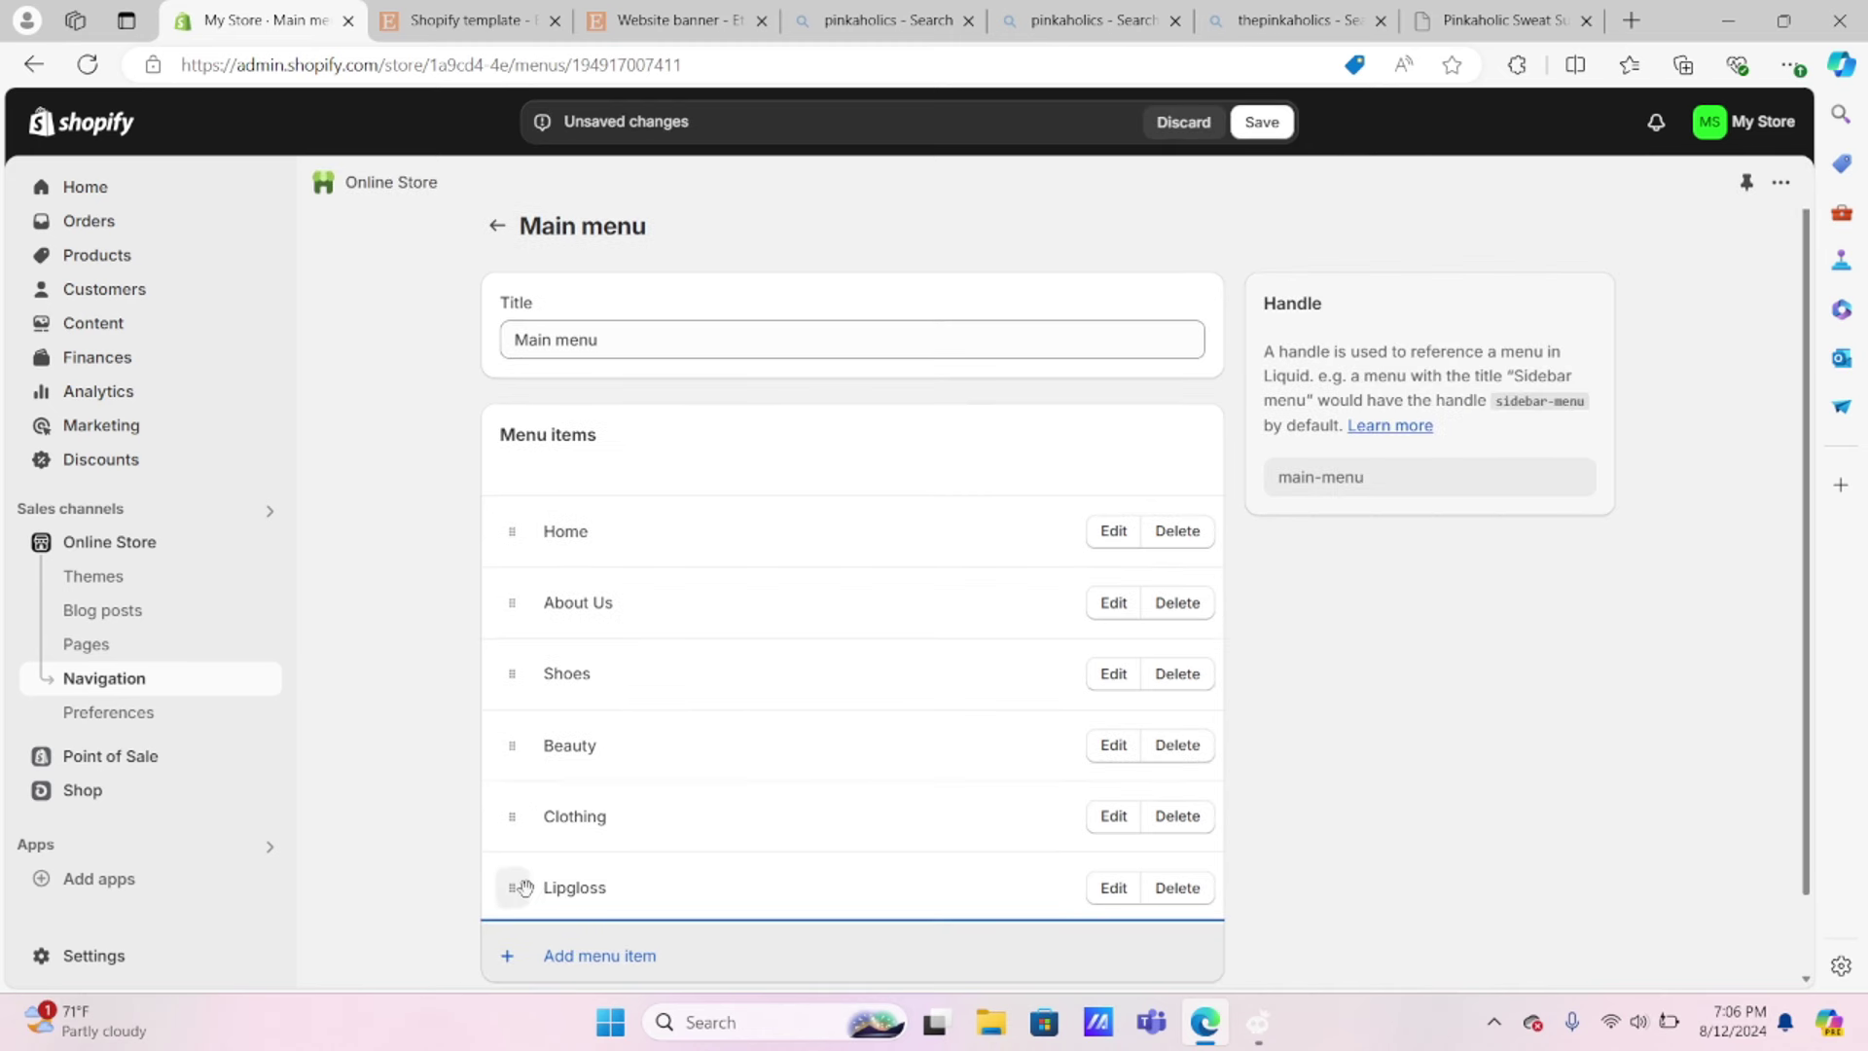
left_click_drag(523, 888, 564, 763)
left_click(557, 749)
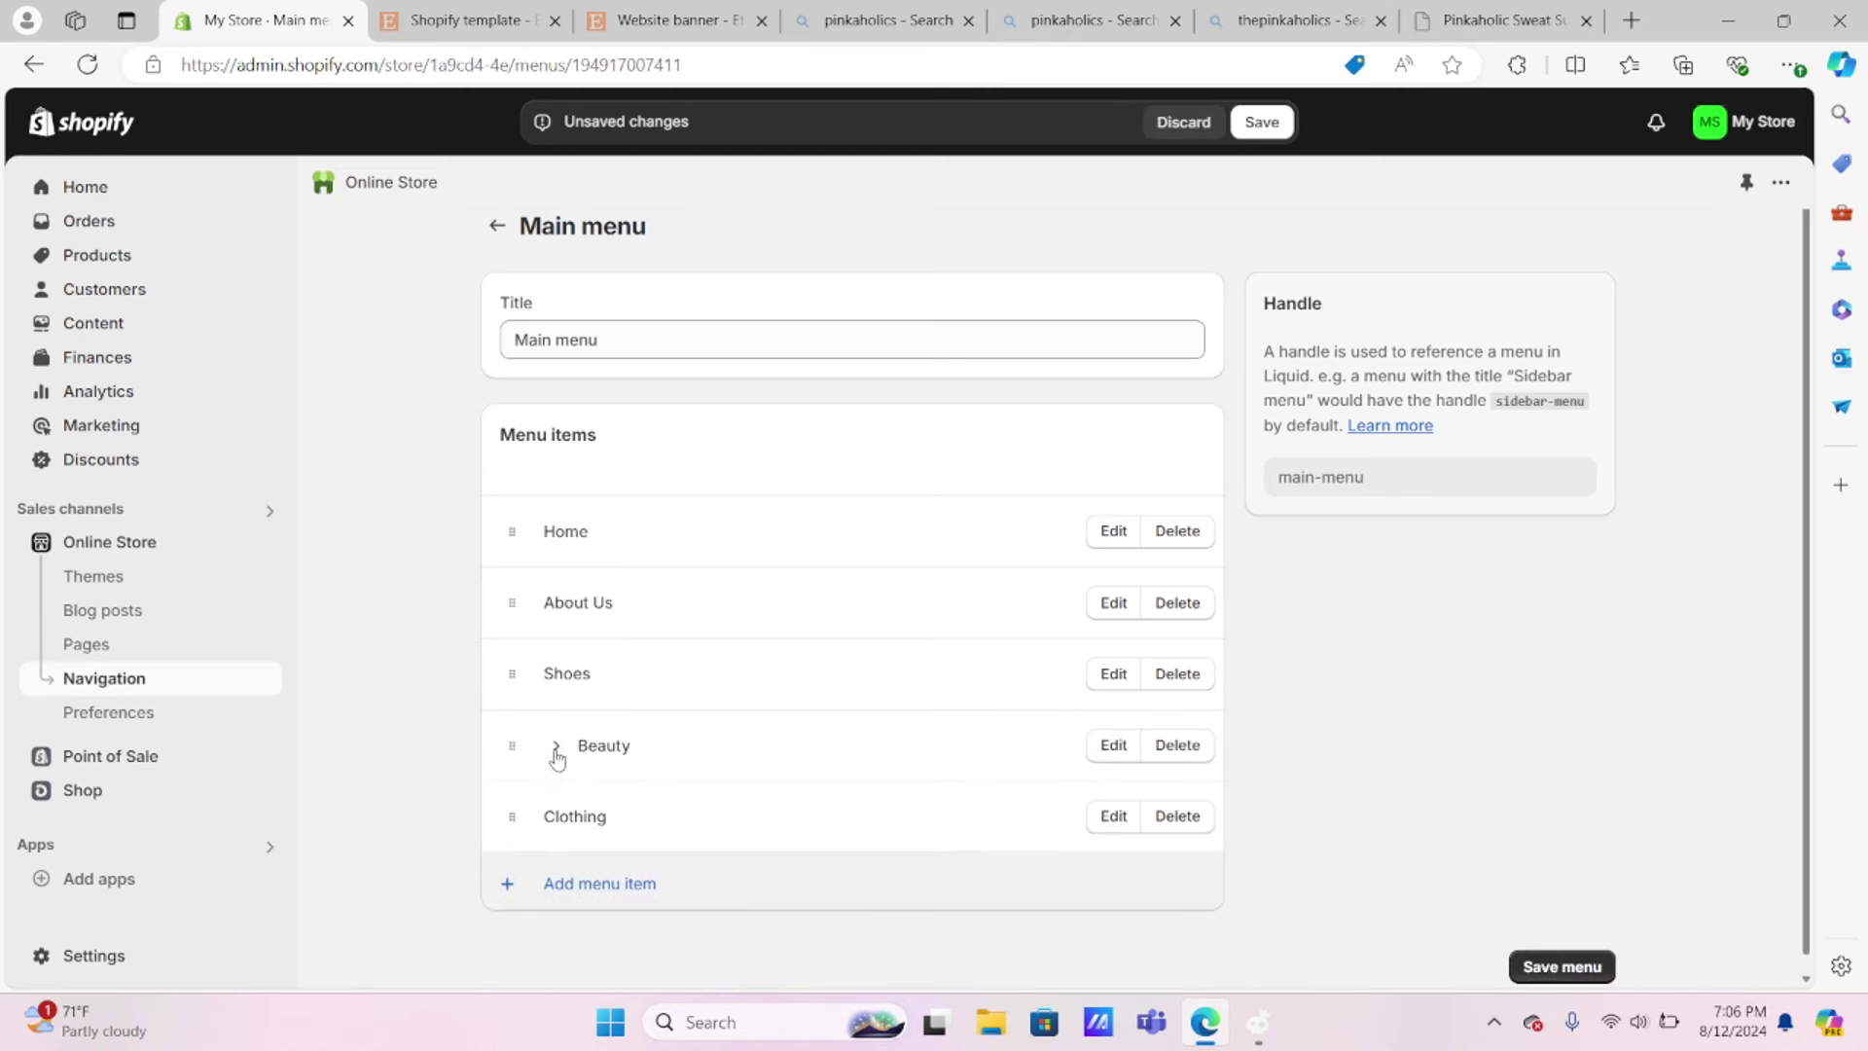
left_click(556, 749)
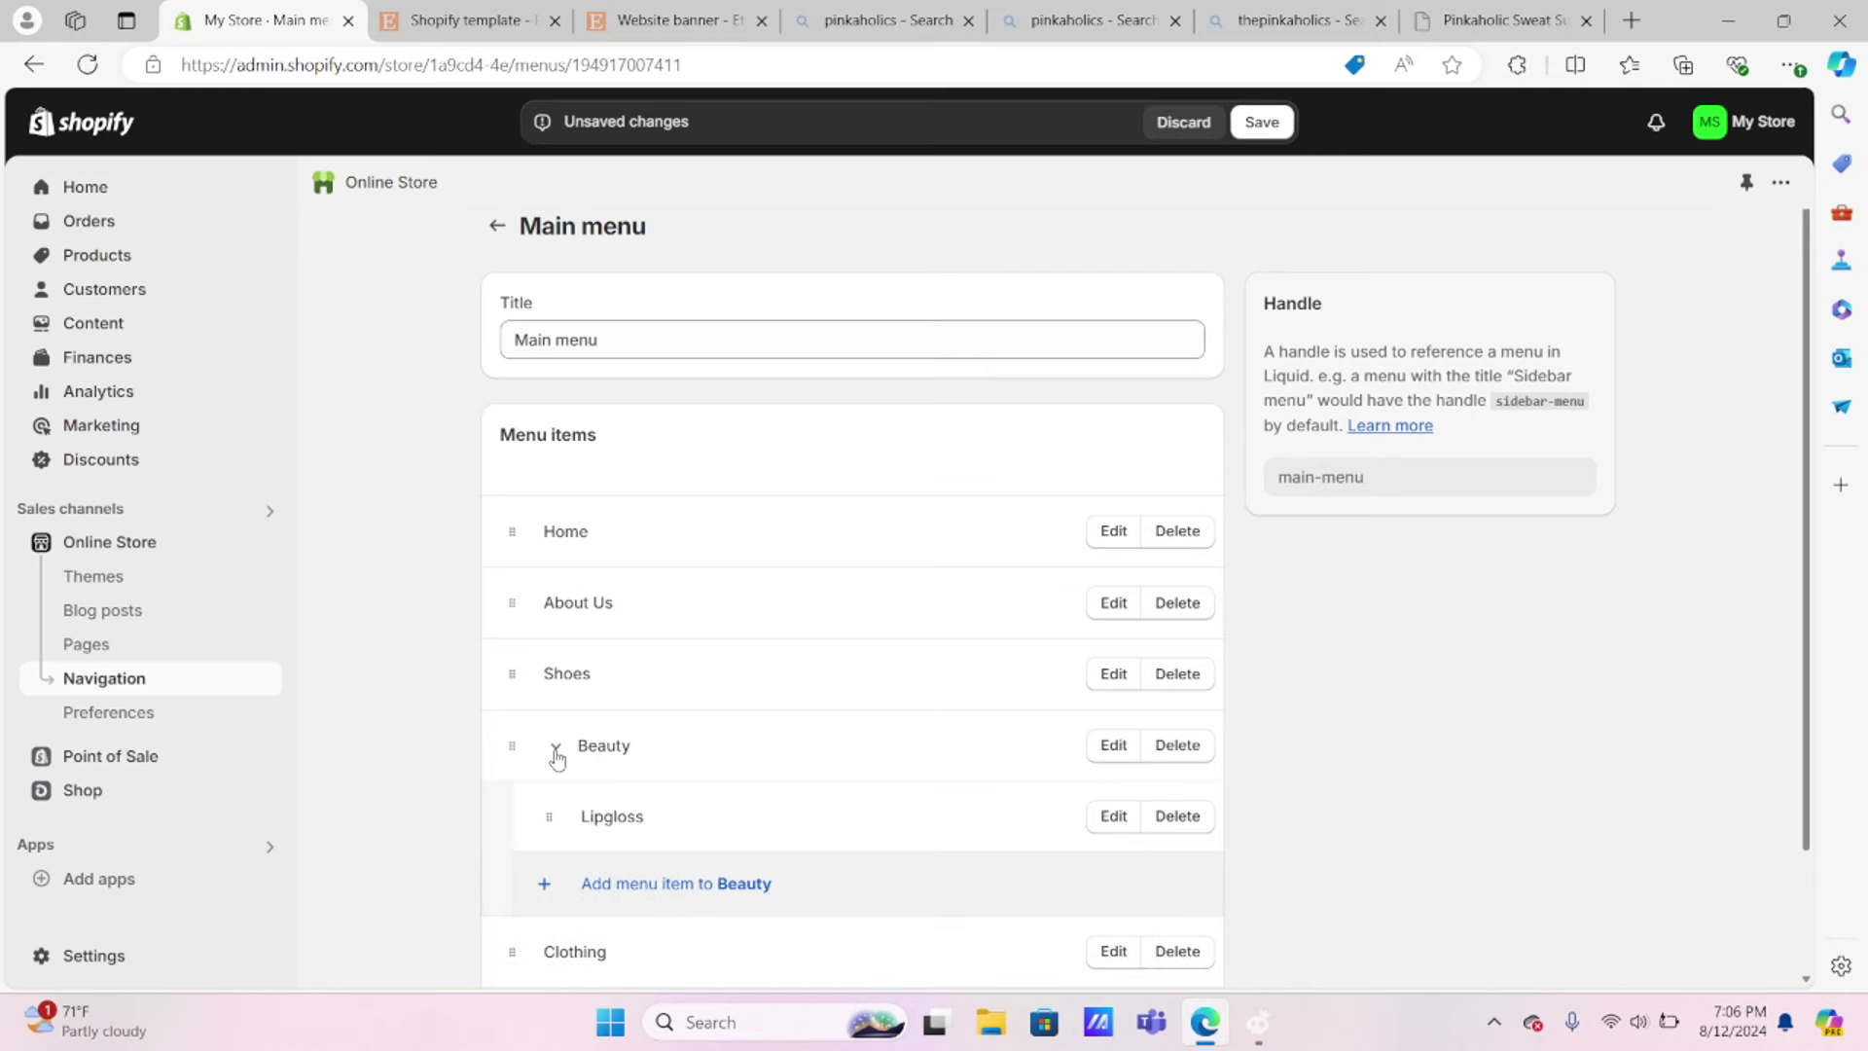
left_click(1177, 815)
Step: Confirm removing Lipgloss from the menu and open the library Dawn theme for customizing
left_click(1248, 612)
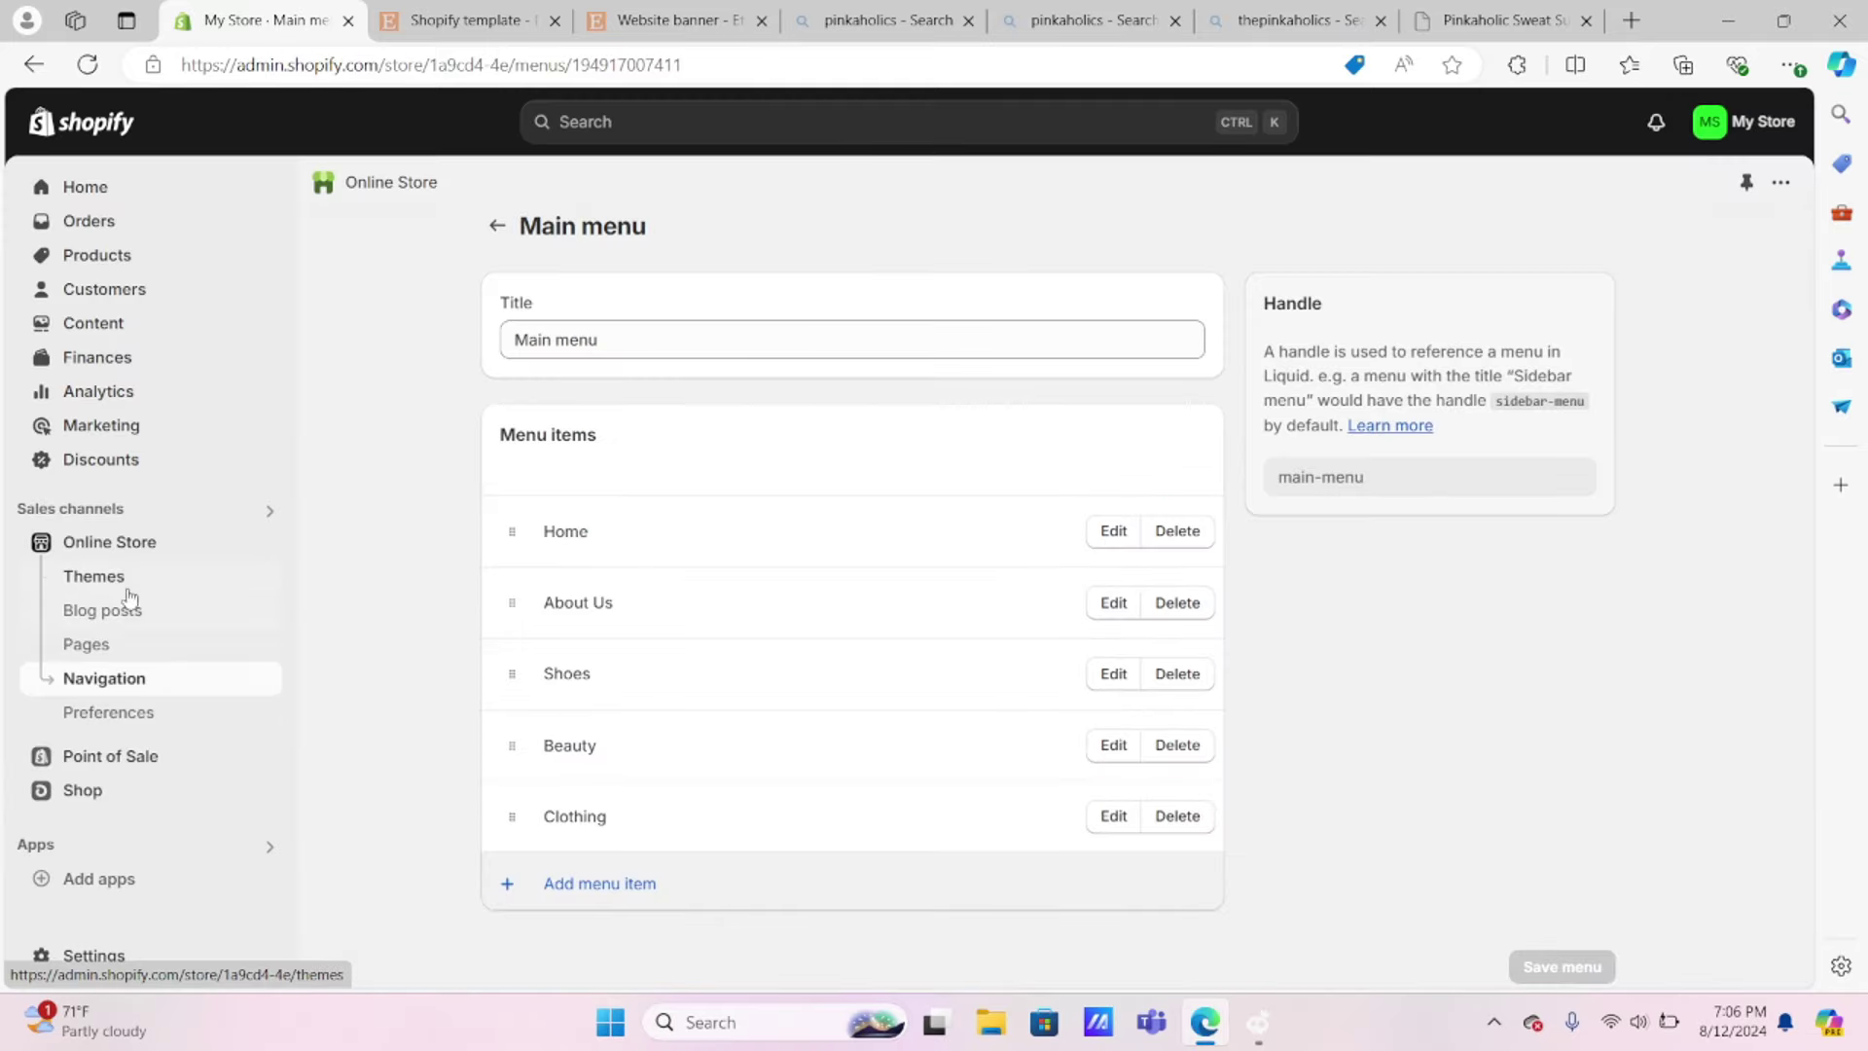
left_click(98, 574)
scroll(952, 803, "down", 3)
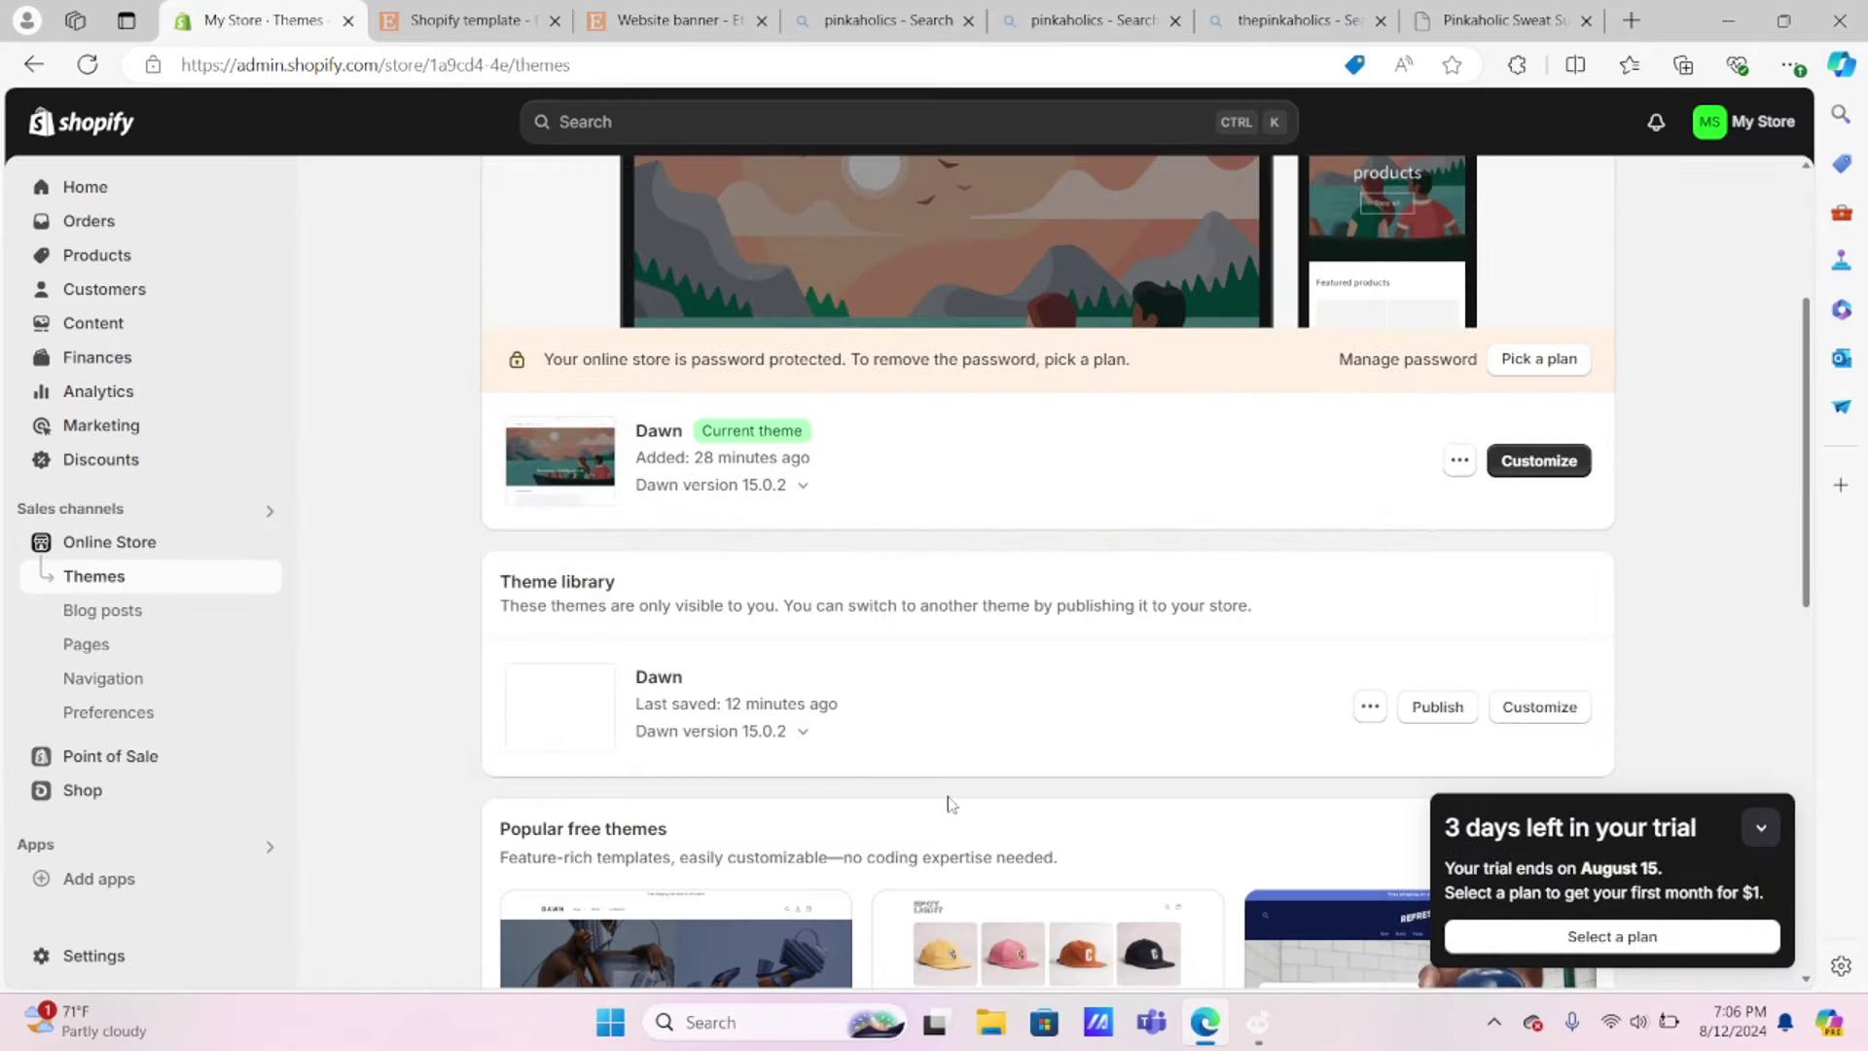
left_click(1526, 716)
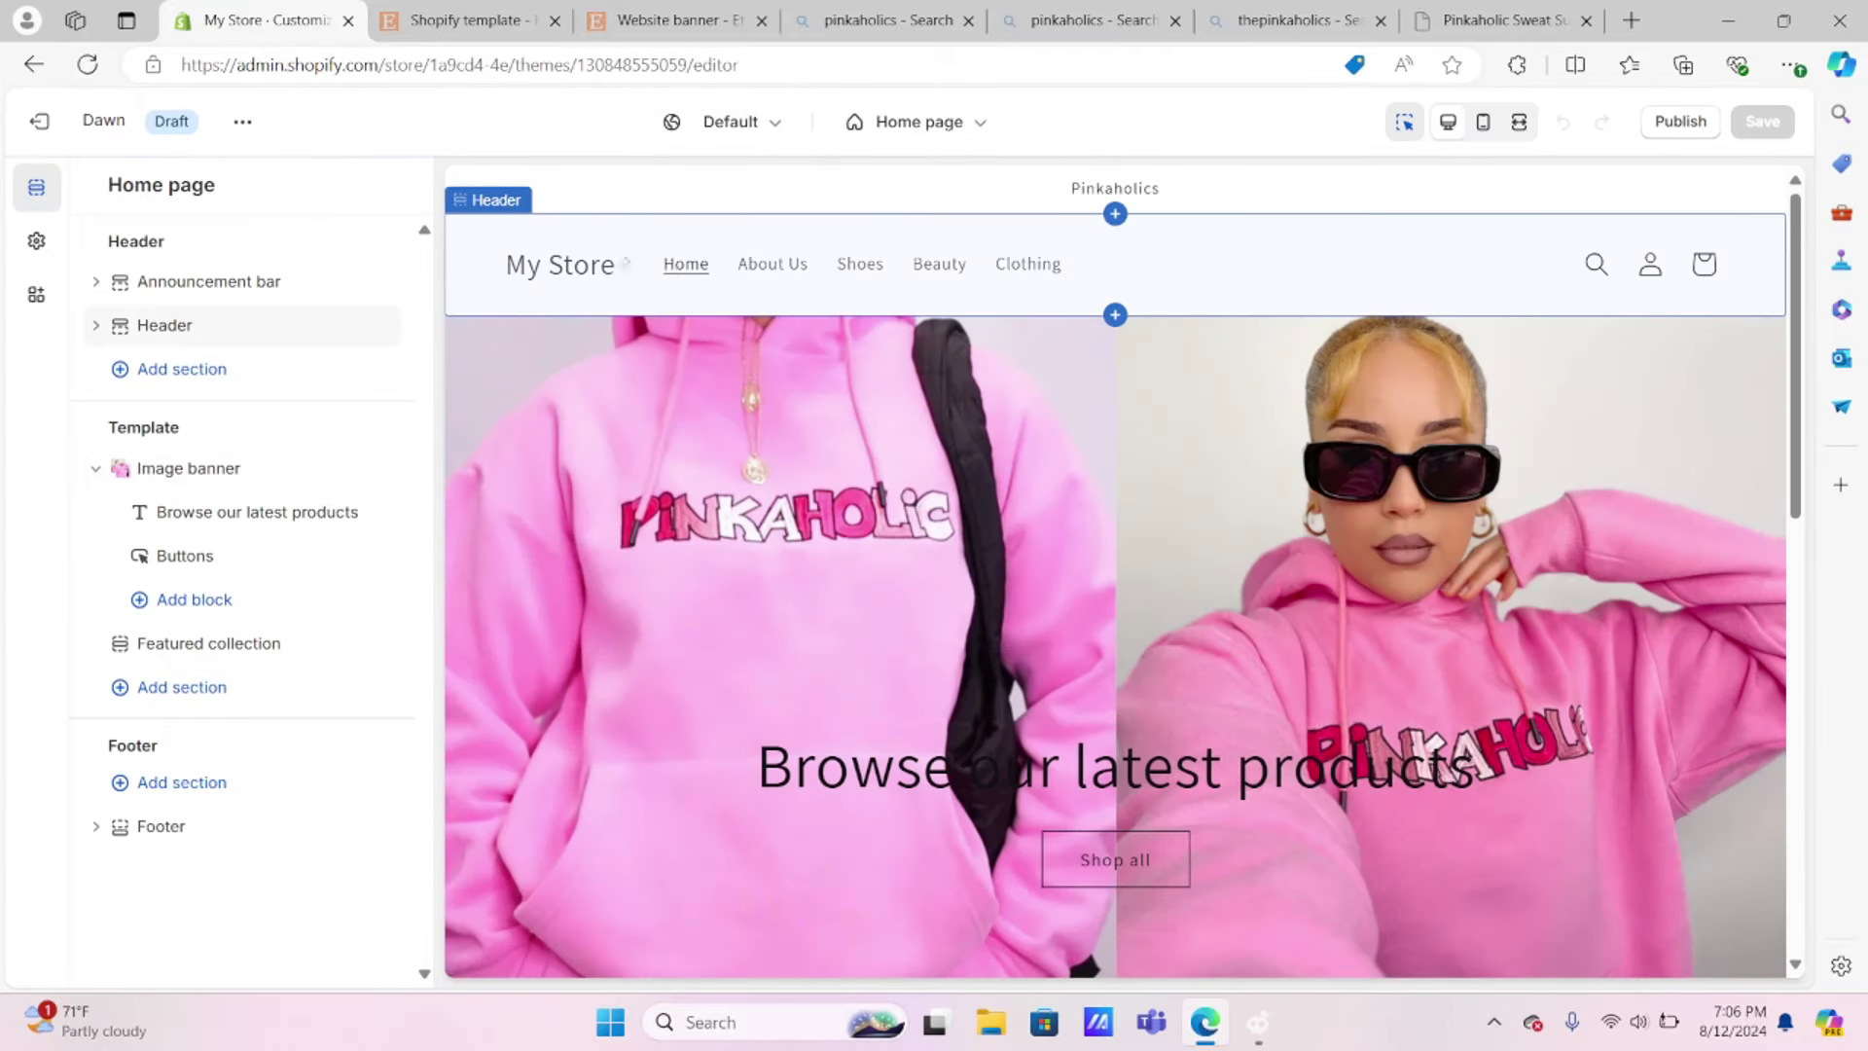
Step: Inspect the Header, Featured collection and PINKAHOLIC HOODIE page, then return to Home page
left_click(617, 292)
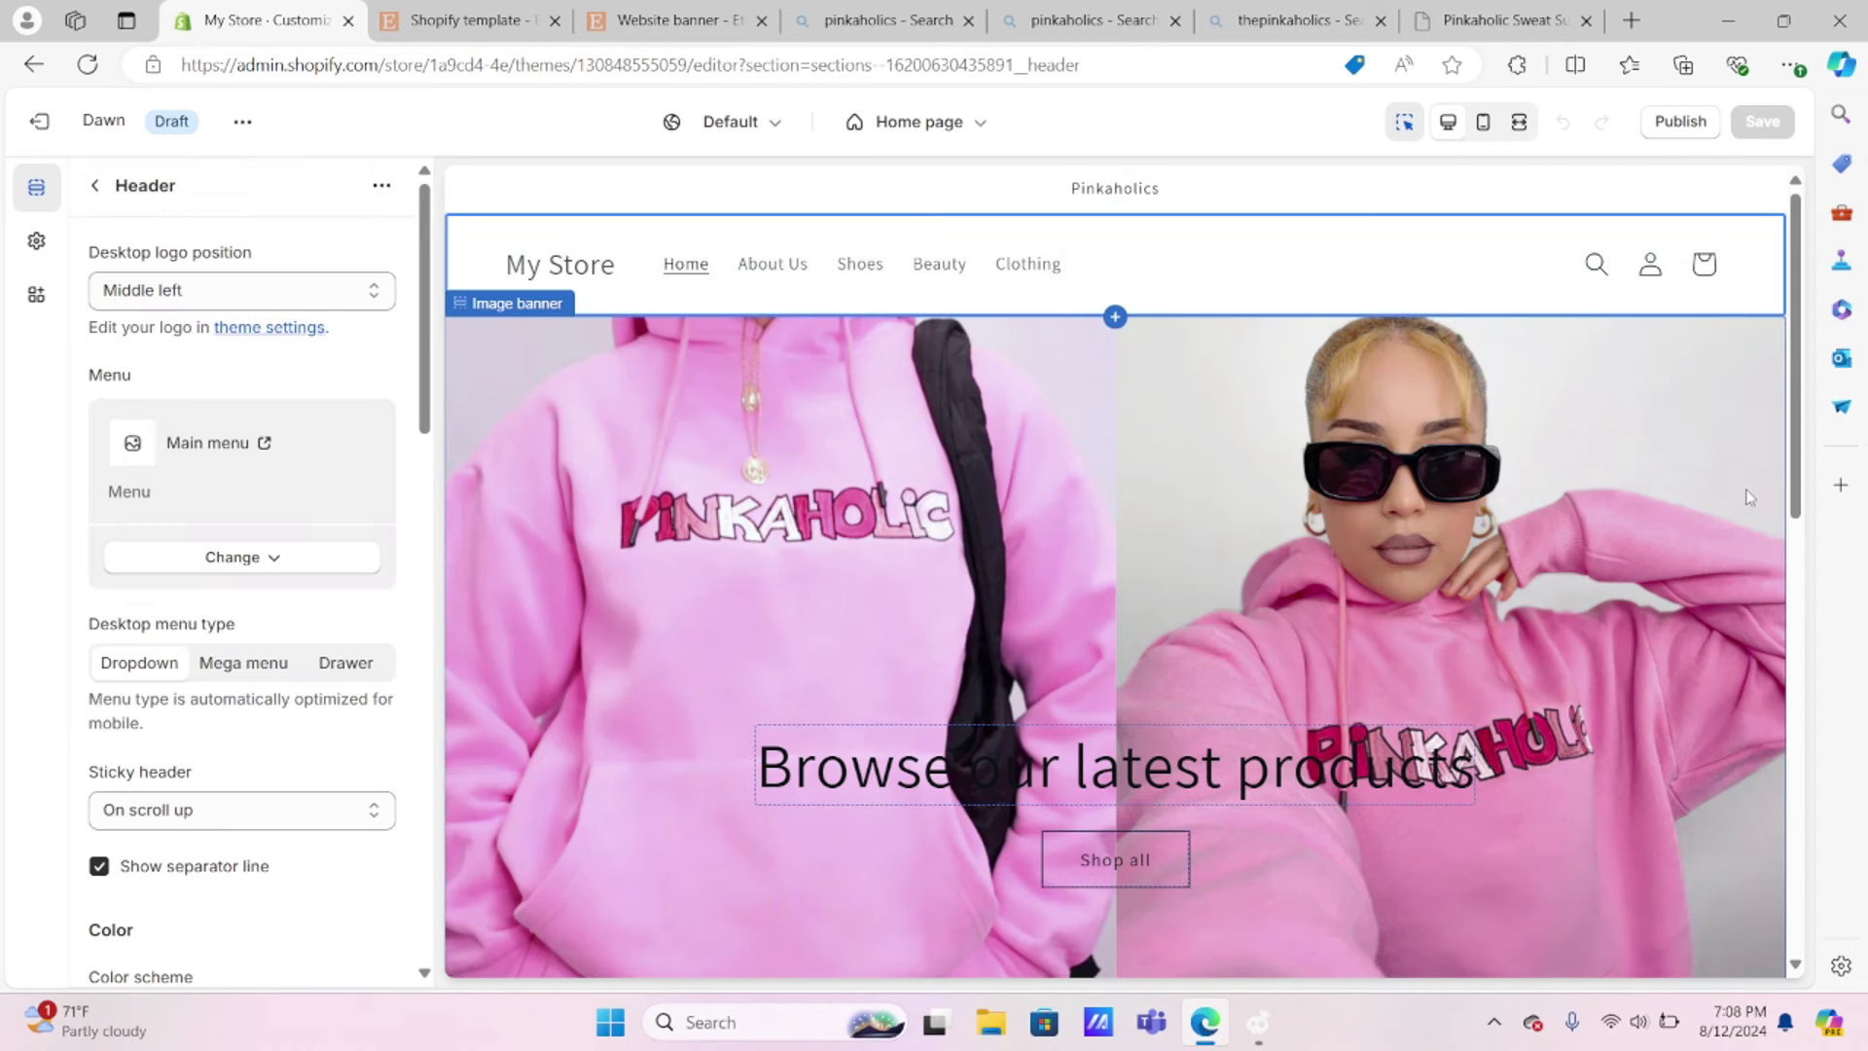
scroll(989, 553, "down", 7)
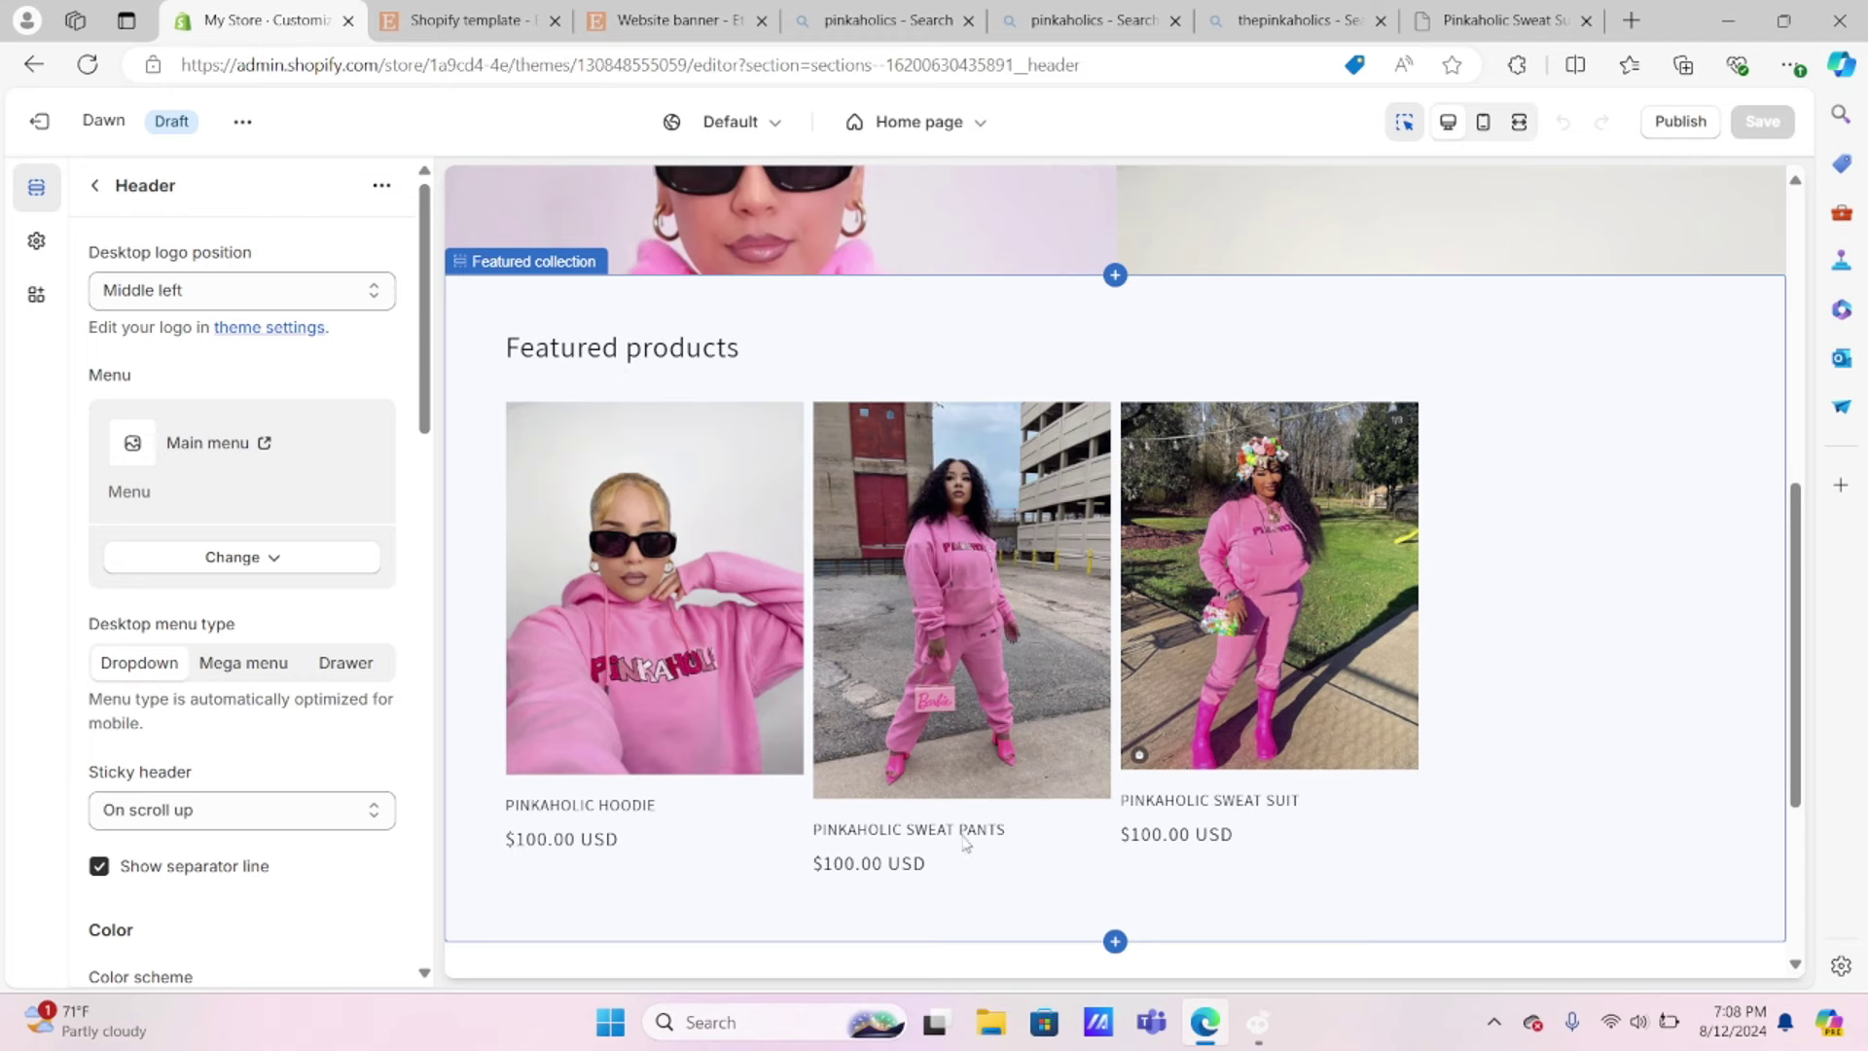
left_click(517, 757)
scroll(538, 458, "down", 5)
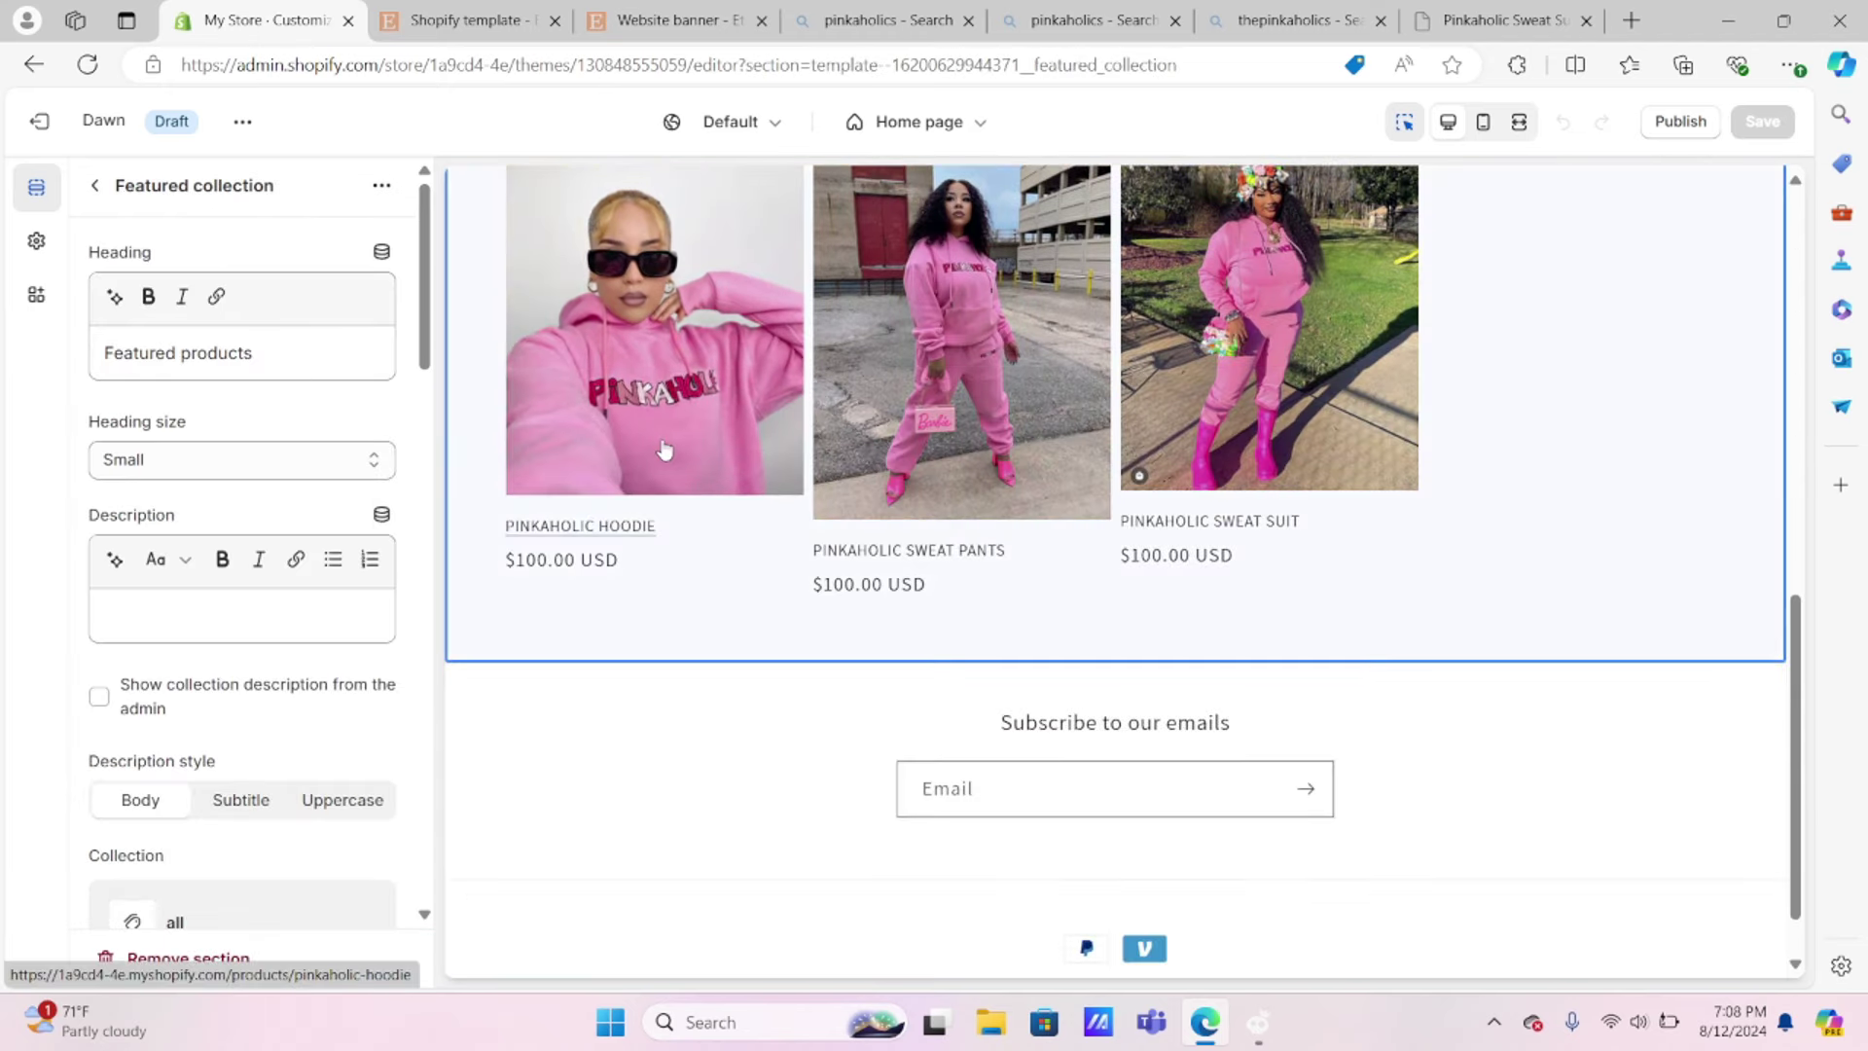
left_click(664, 449)
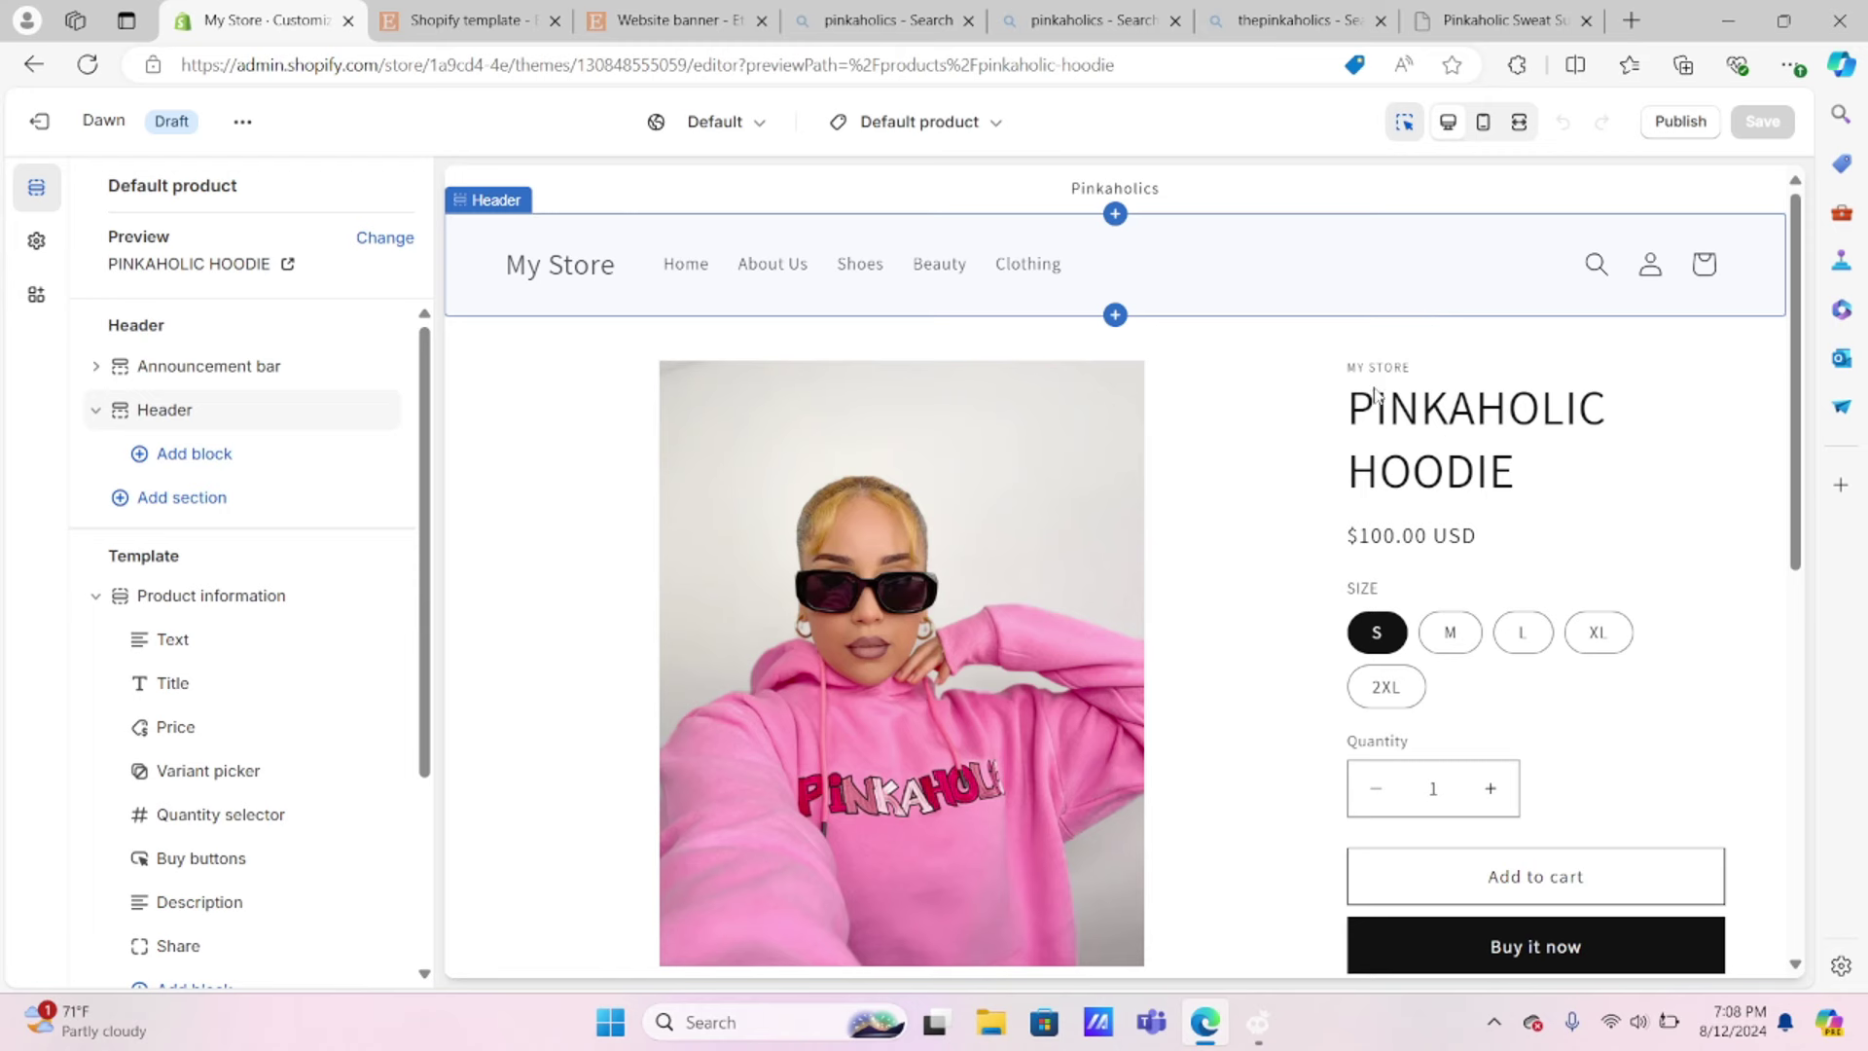
scroll(1322, 476, "down", 10)
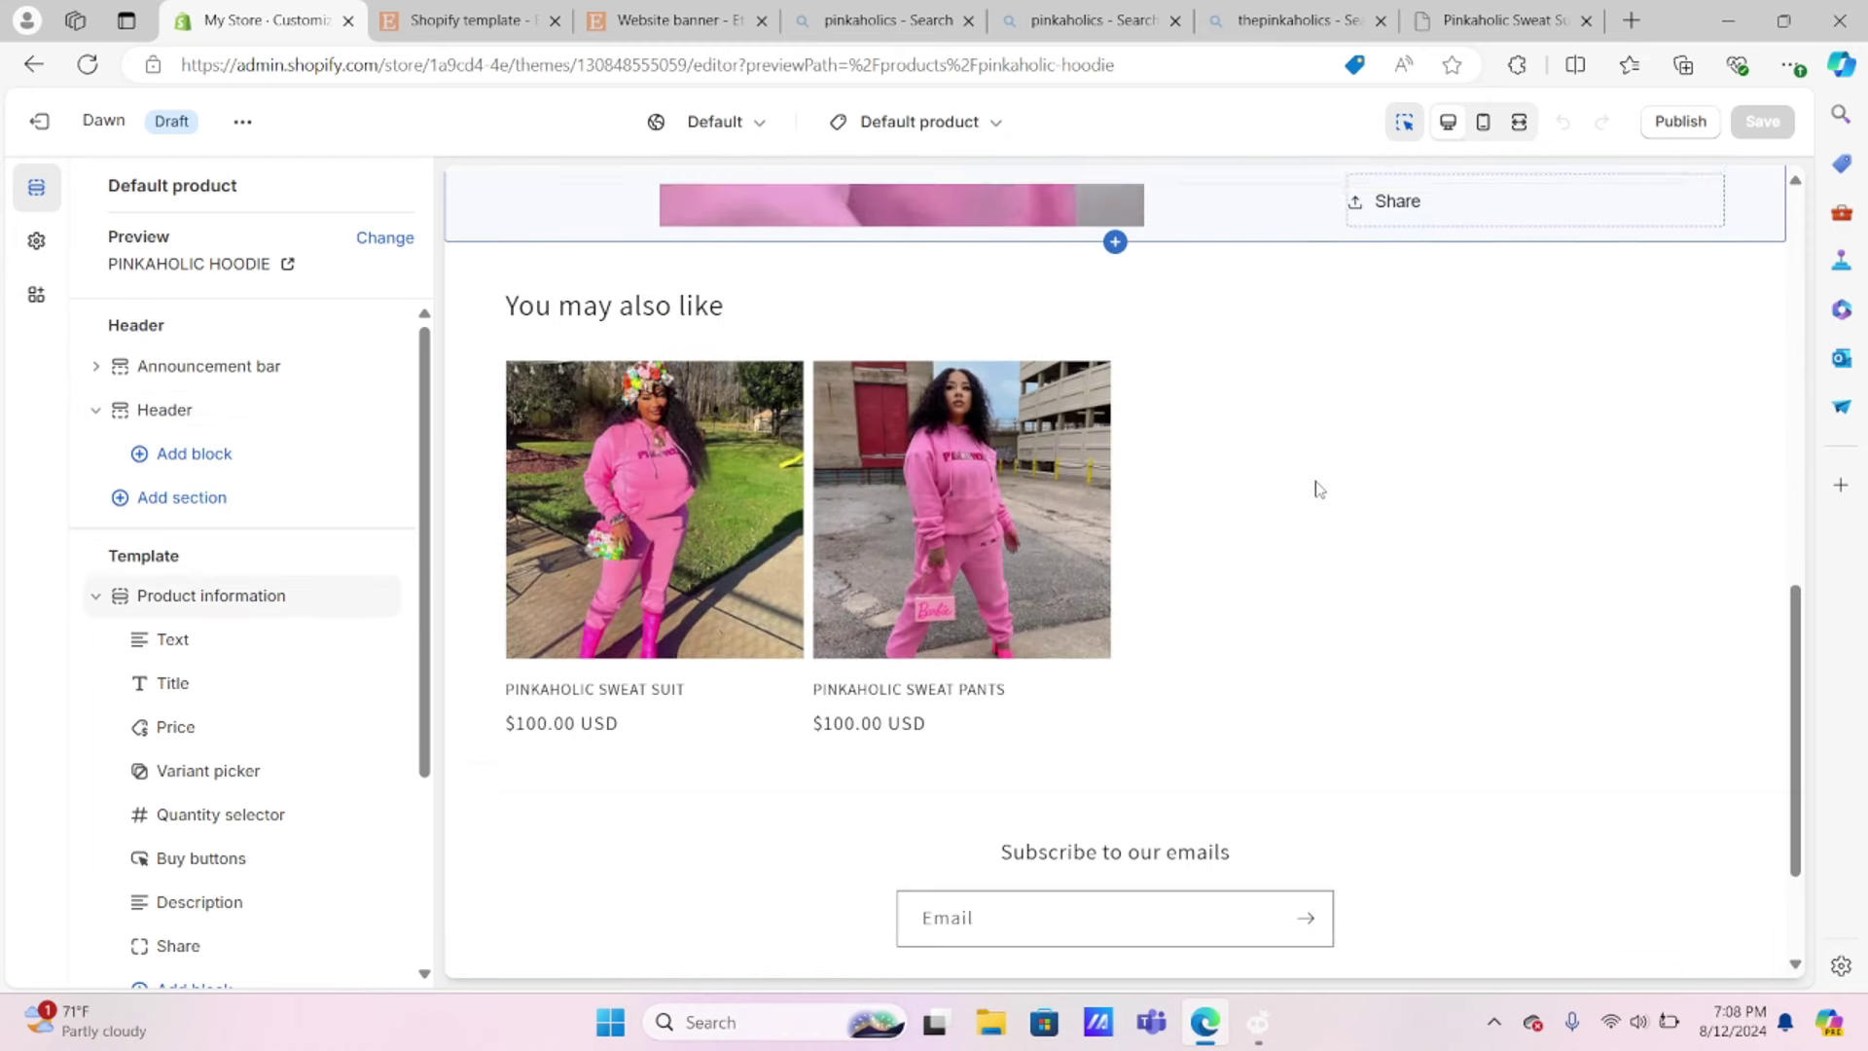
scroll(1318, 488, "up", 10)
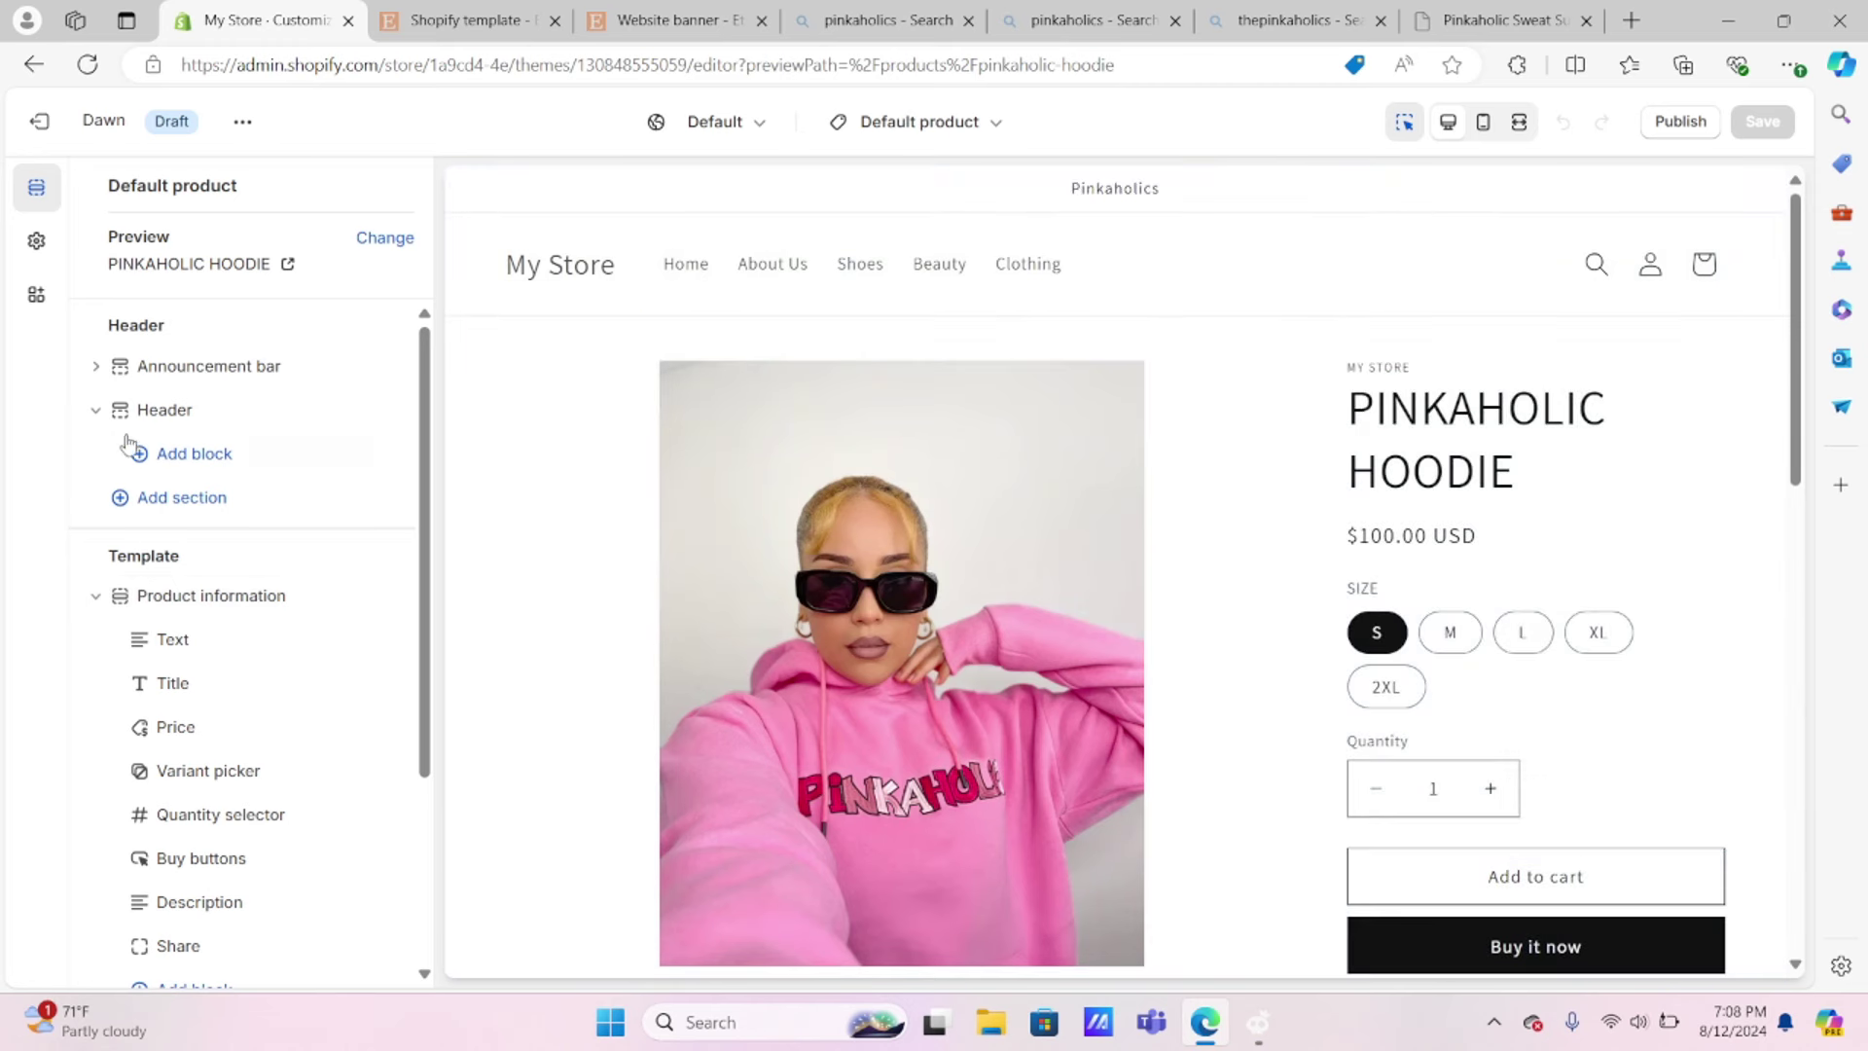
key("alt+Left")
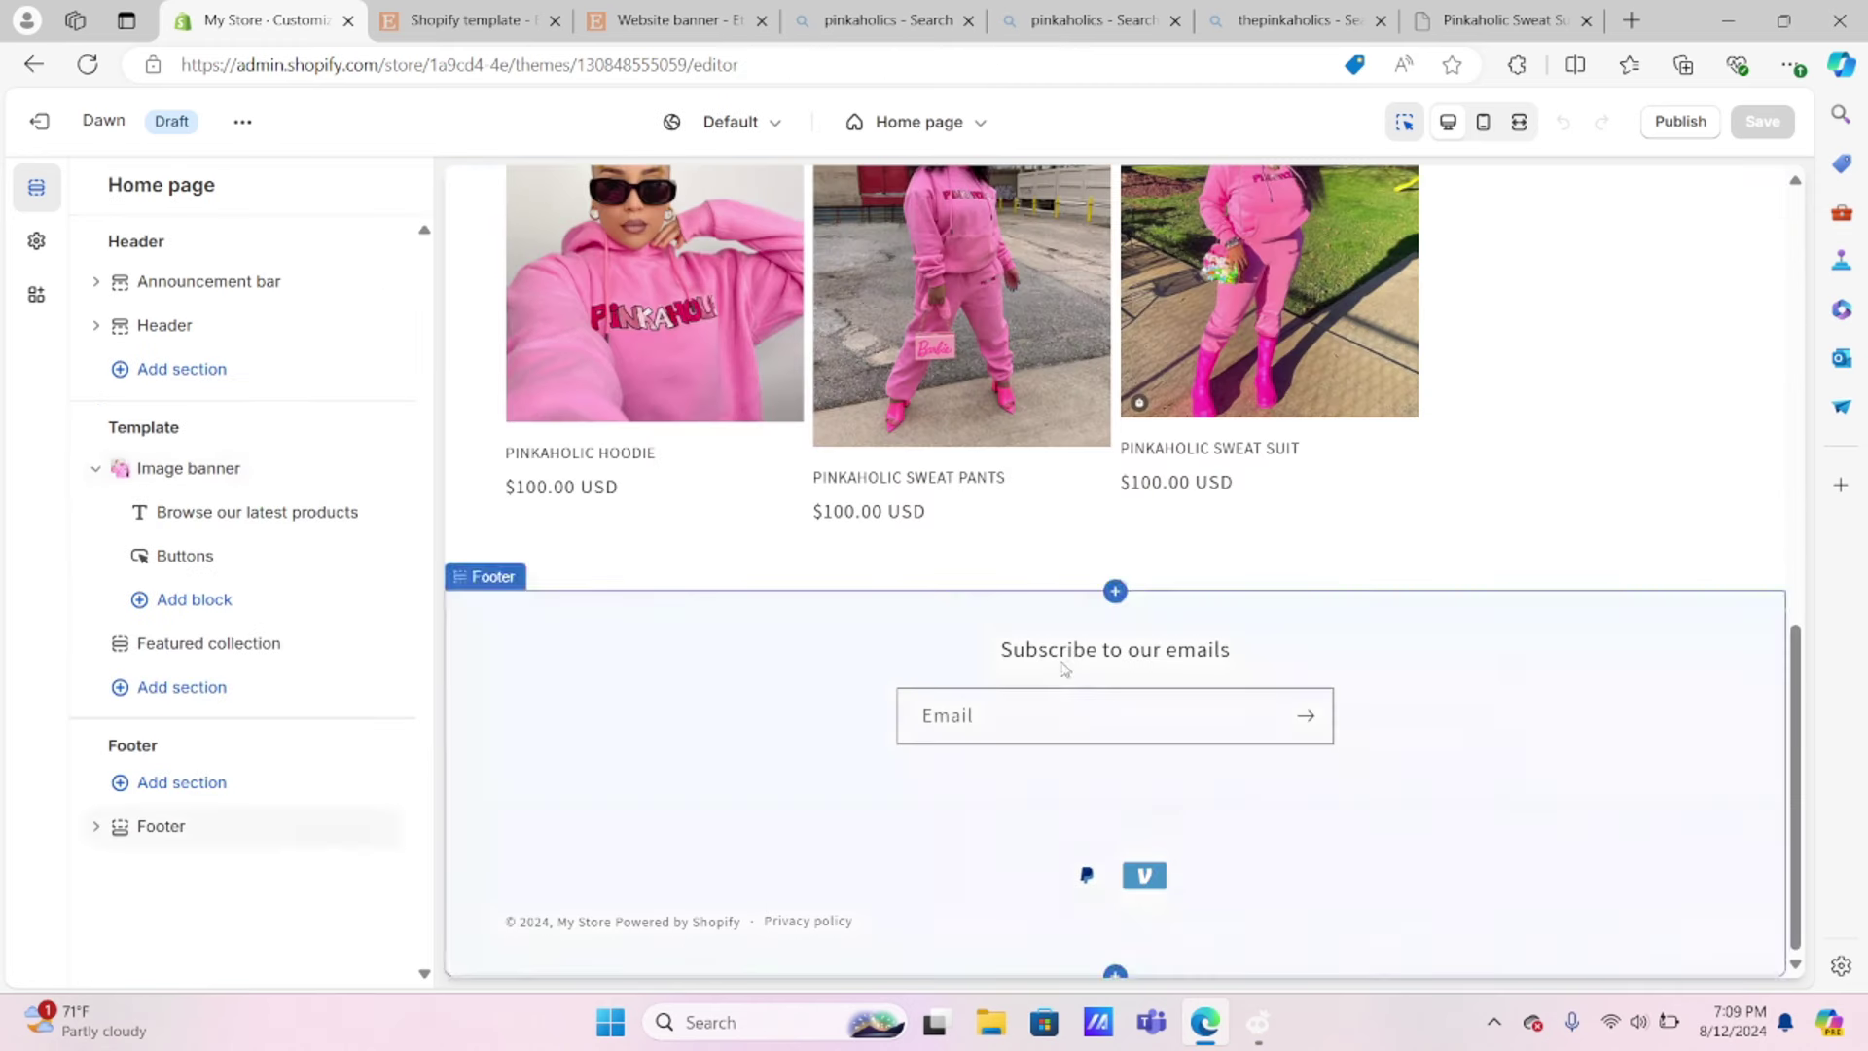
left_click(1008, 737)
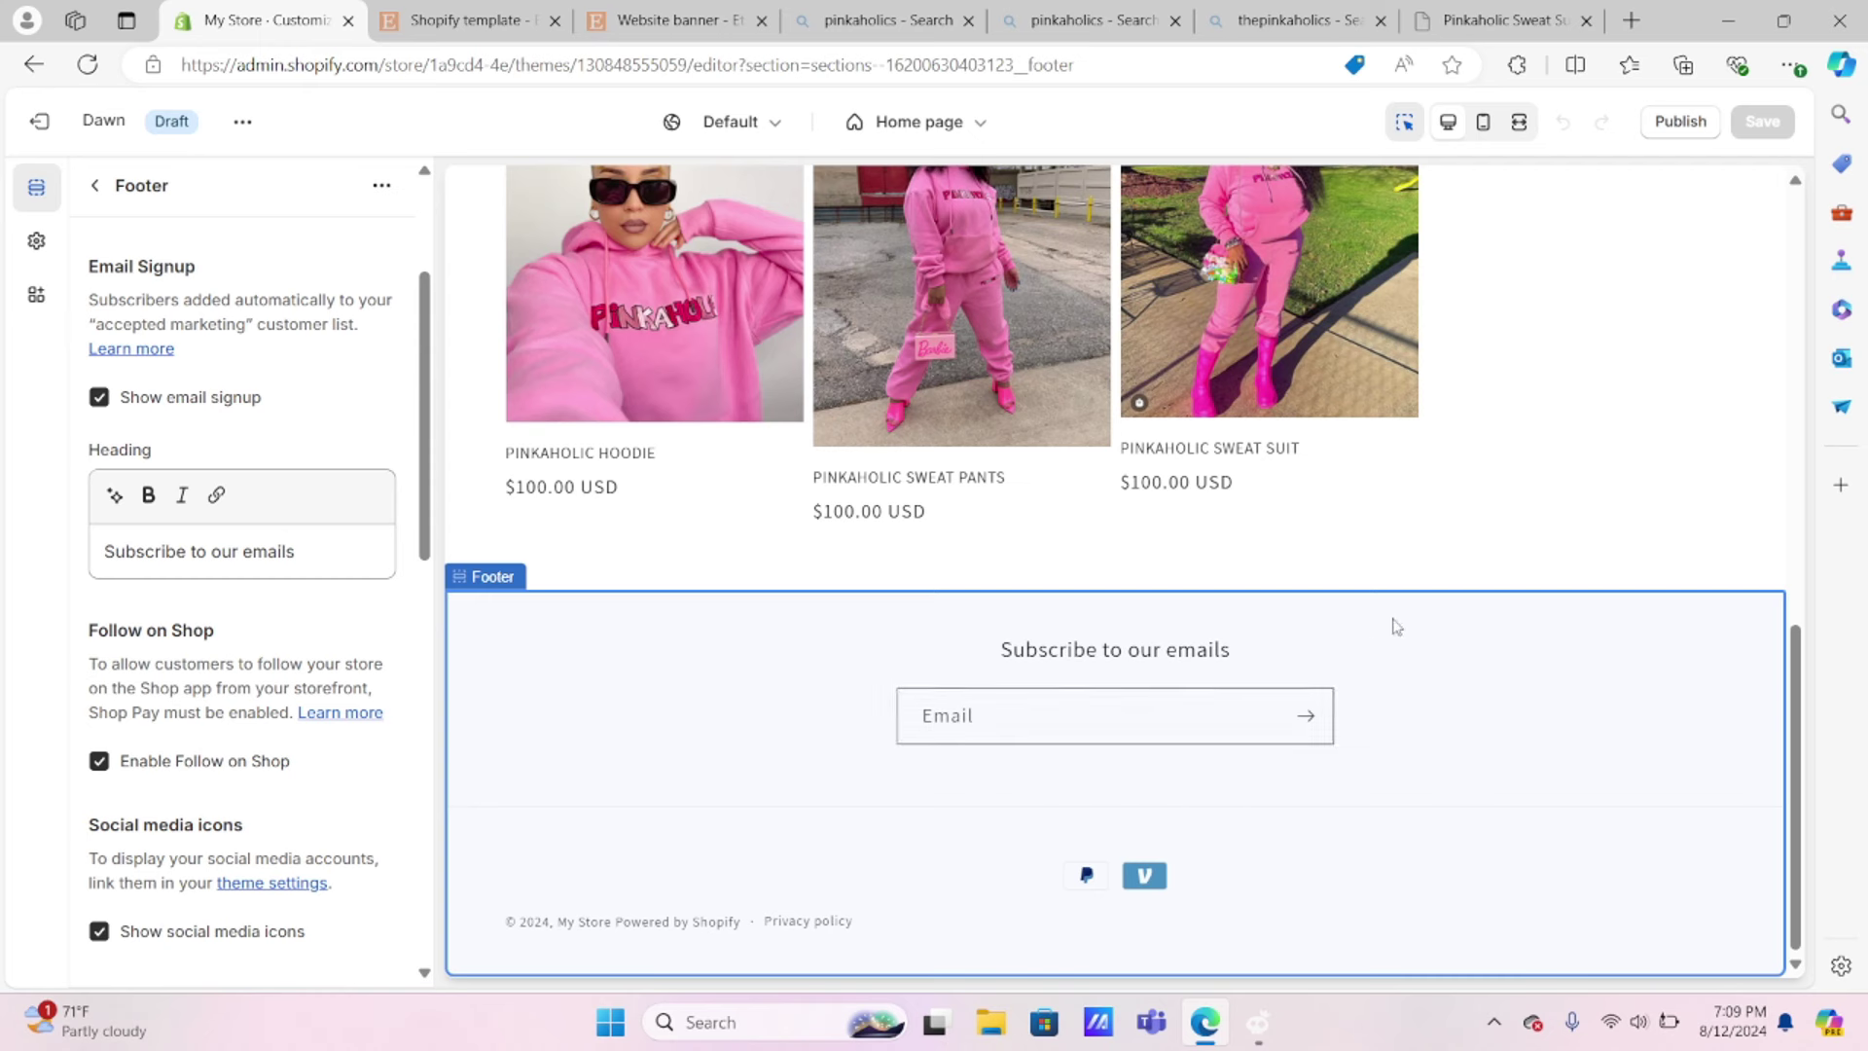
left_click(1204, 735)
left_click(170, 553)
scroll(169, 553, "down", 10)
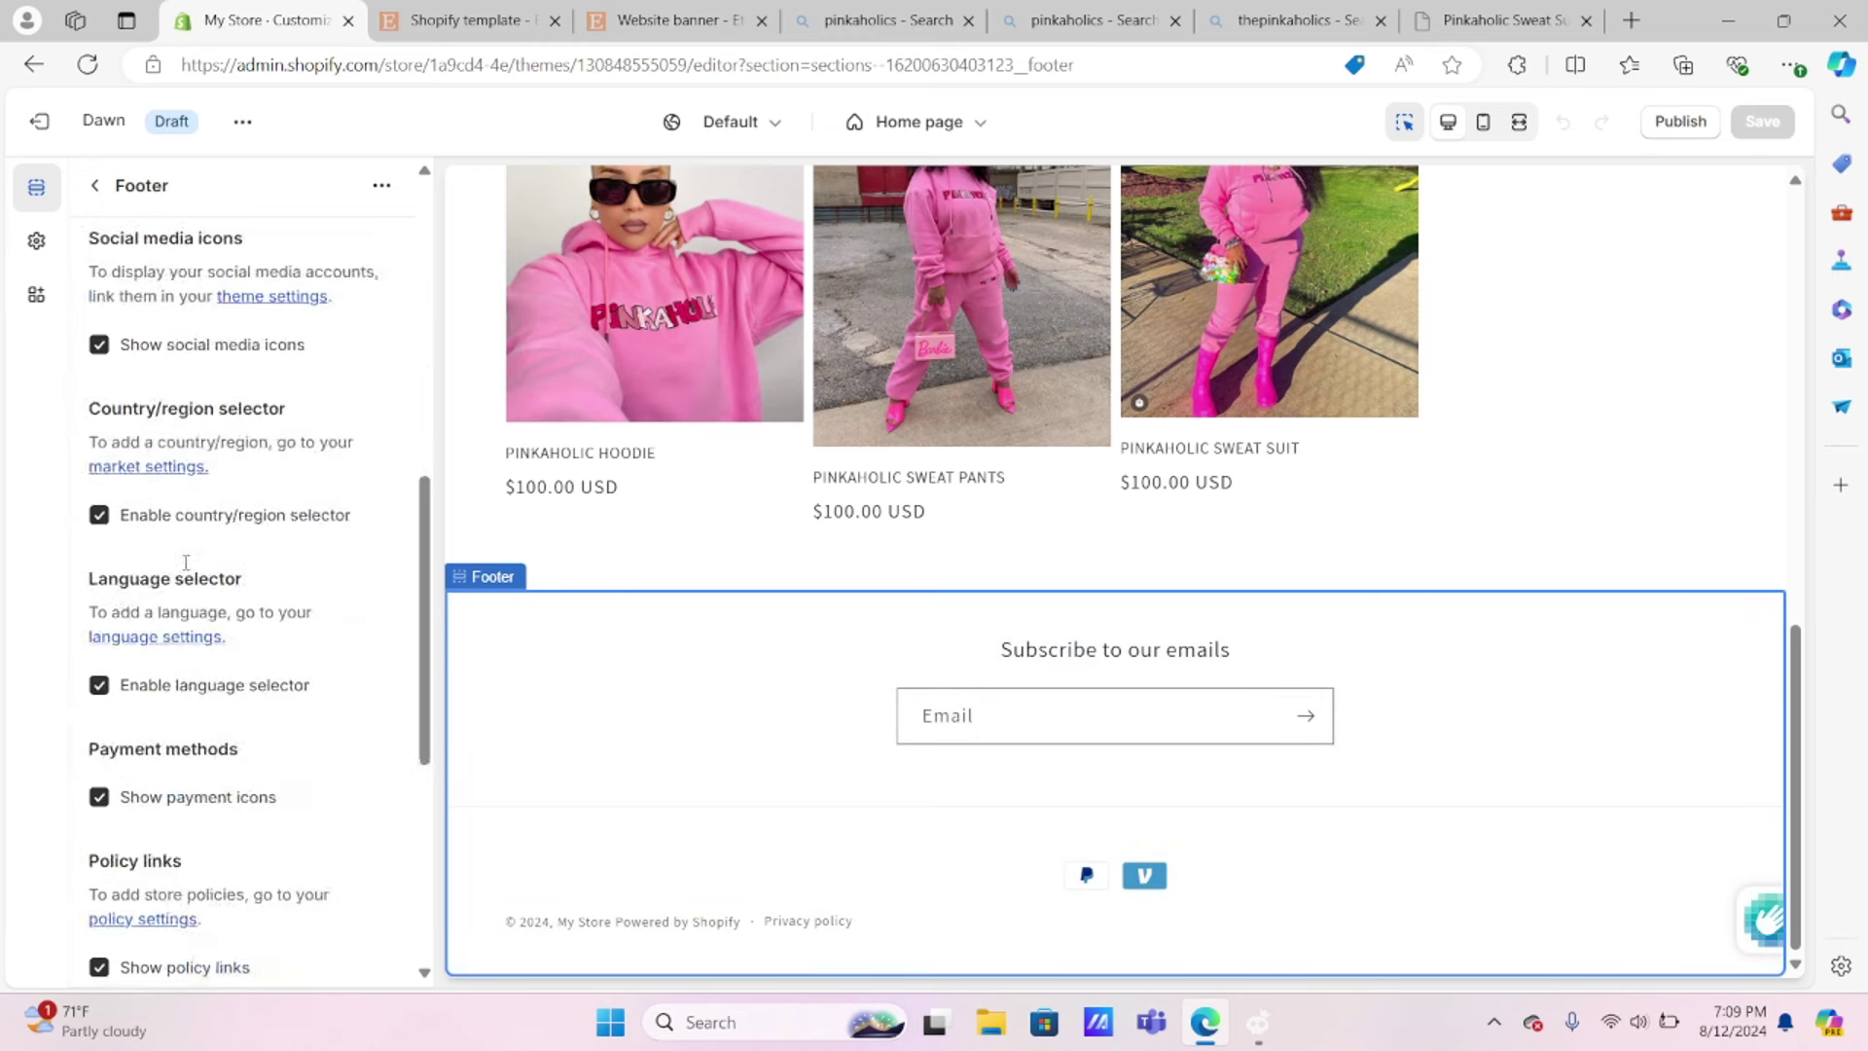
key("Escape")
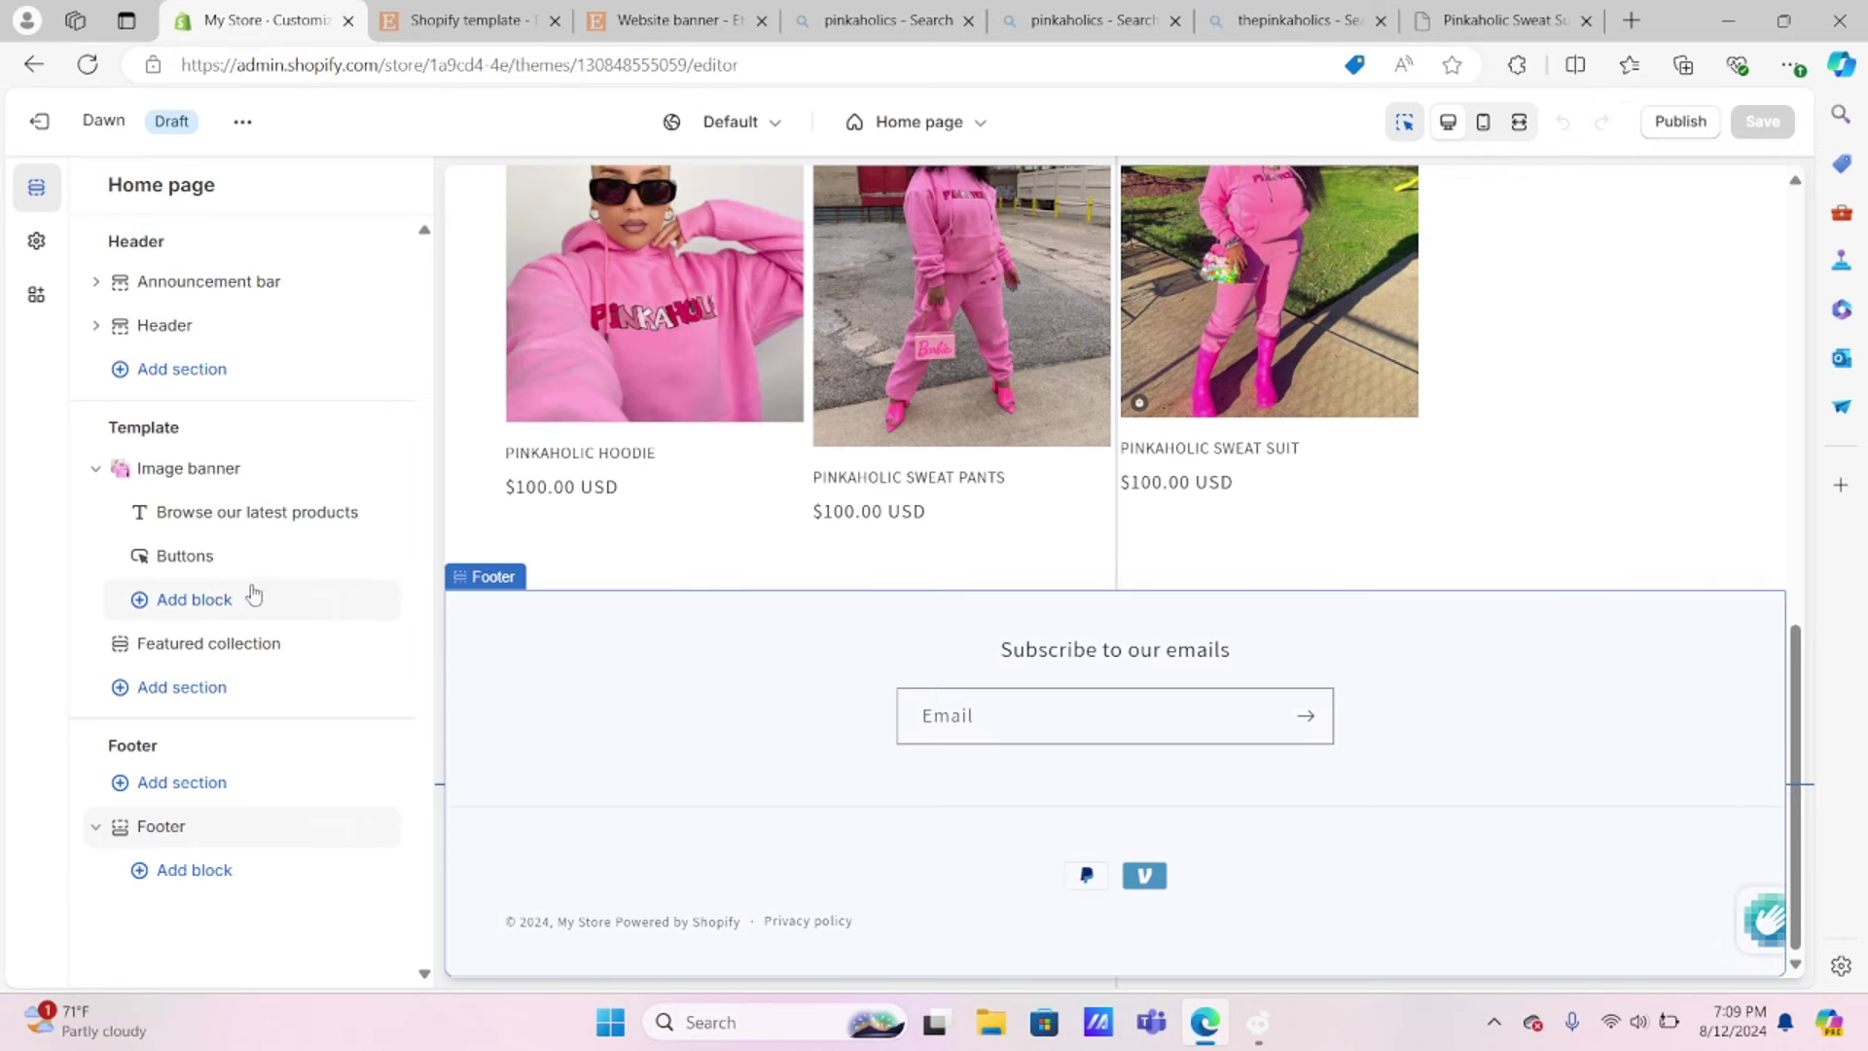
Step: Add a Featured collection section from the section picker to the Home template
left_click(180, 691)
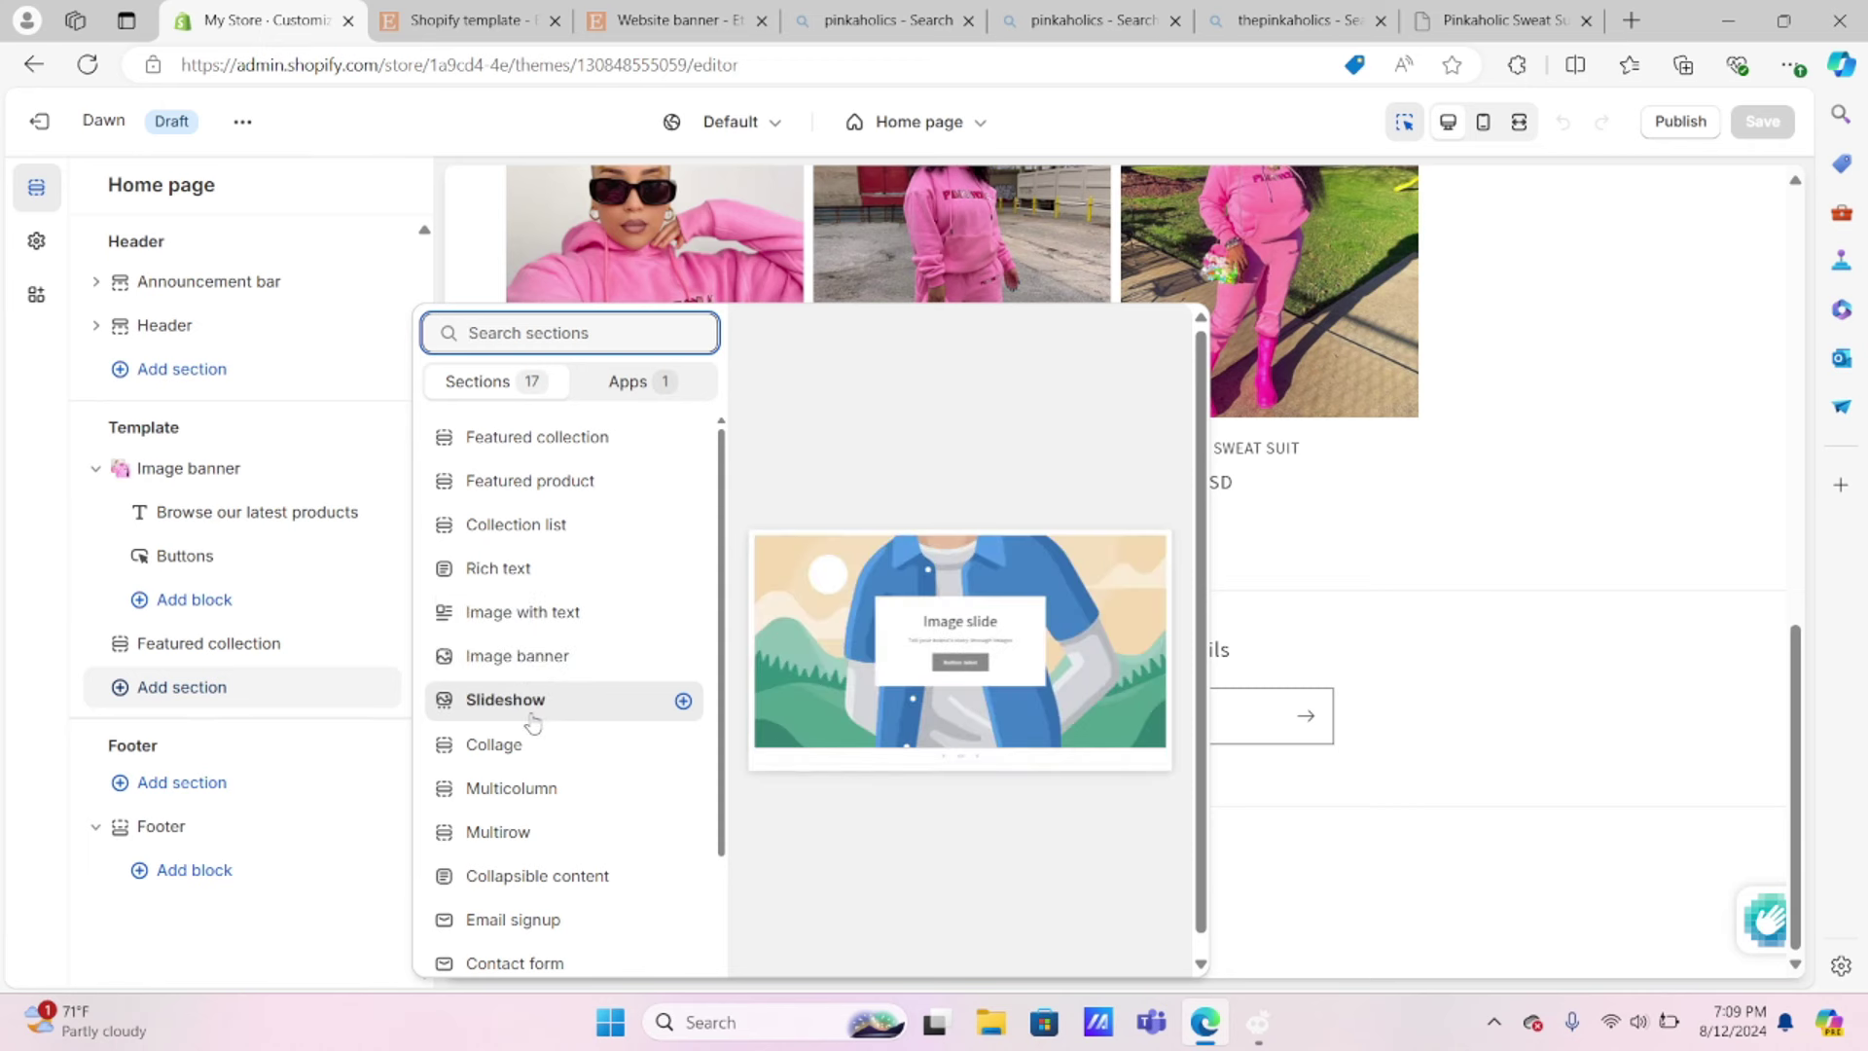
scroll(574, 875, "down", 1)
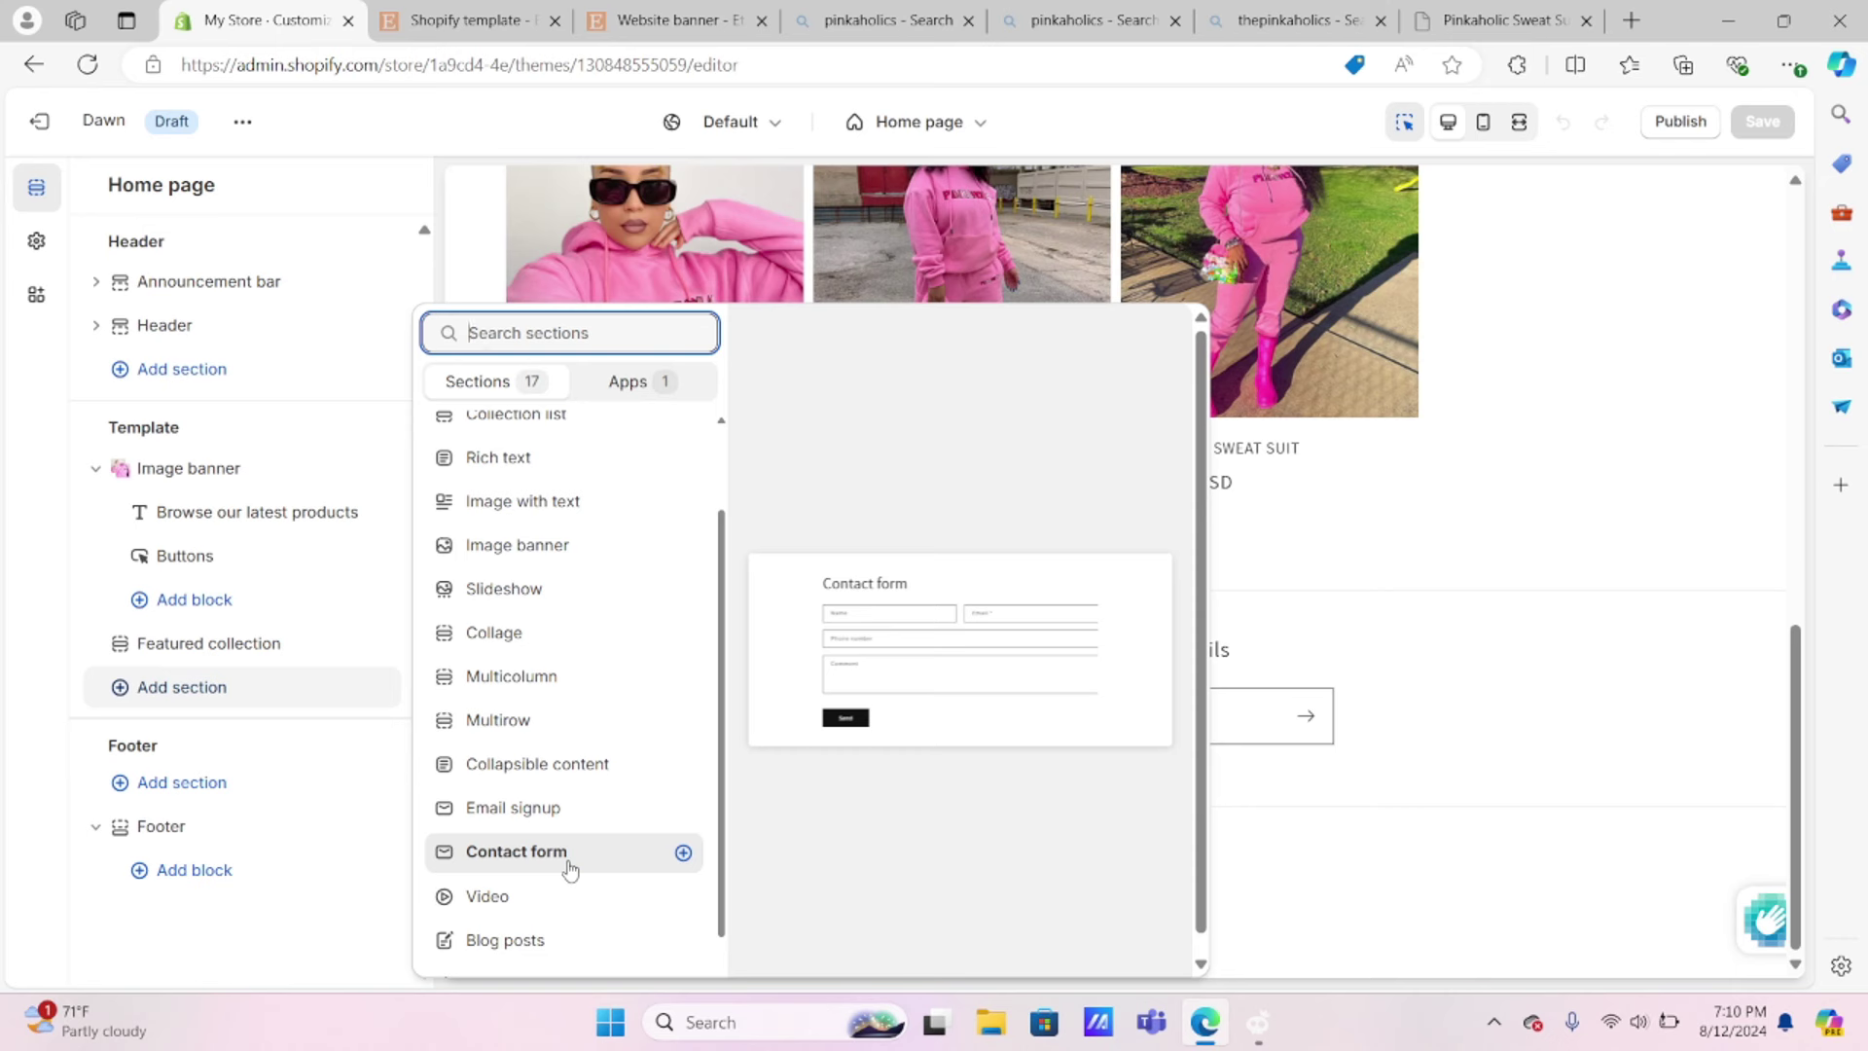
scroll(571, 866, "down", 1)
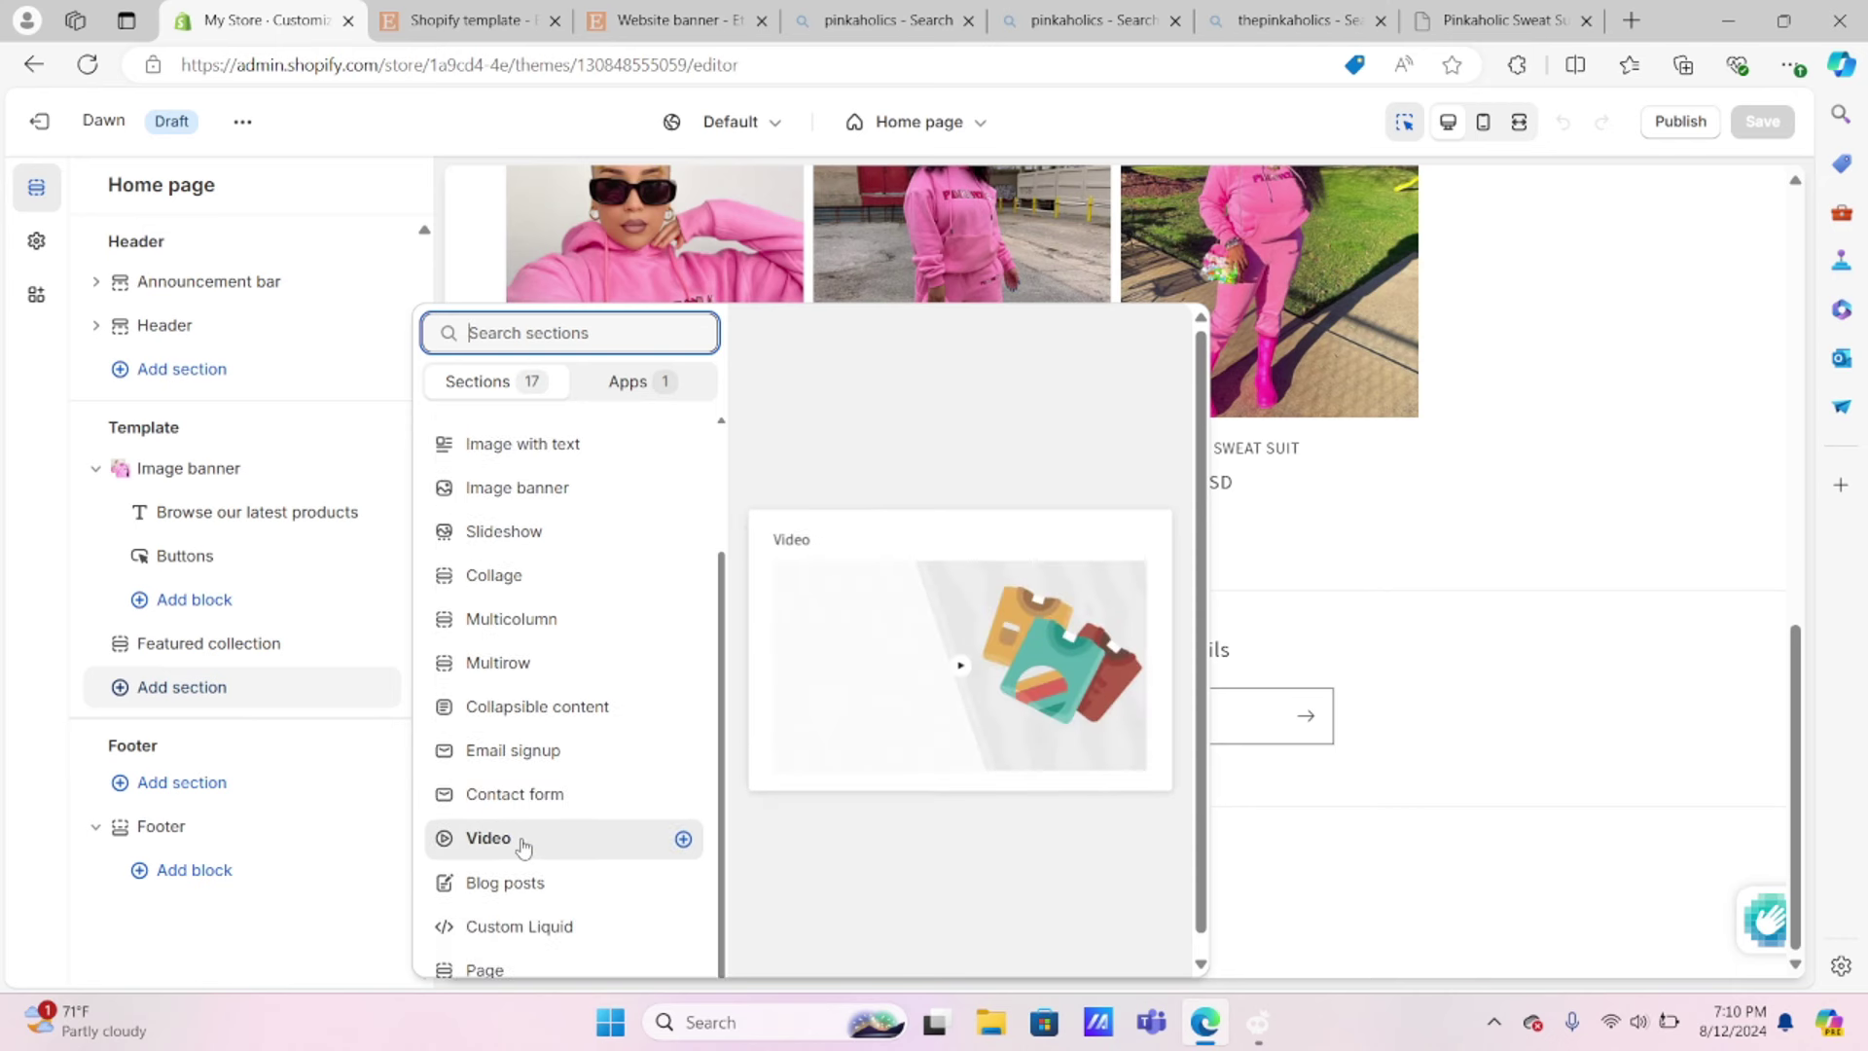
scroll(521, 846, "down", 1)
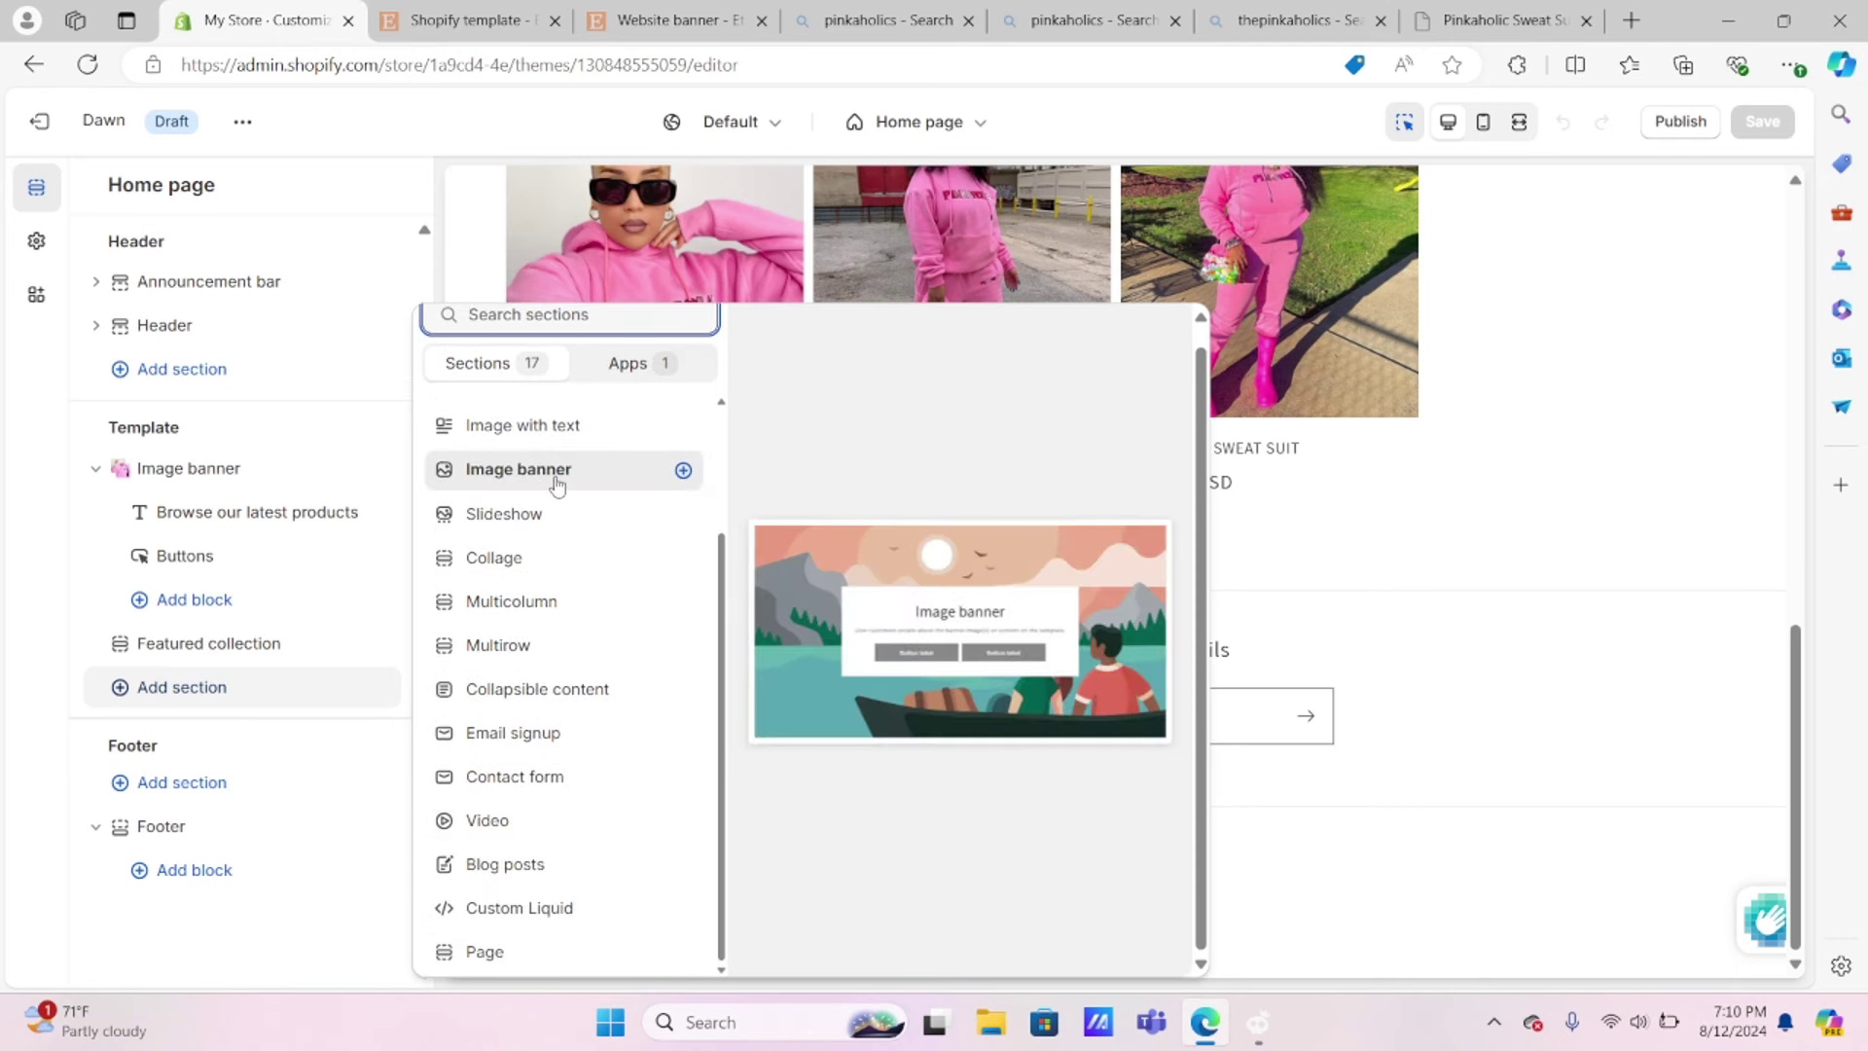
scroll(557, 484, "up", 2)
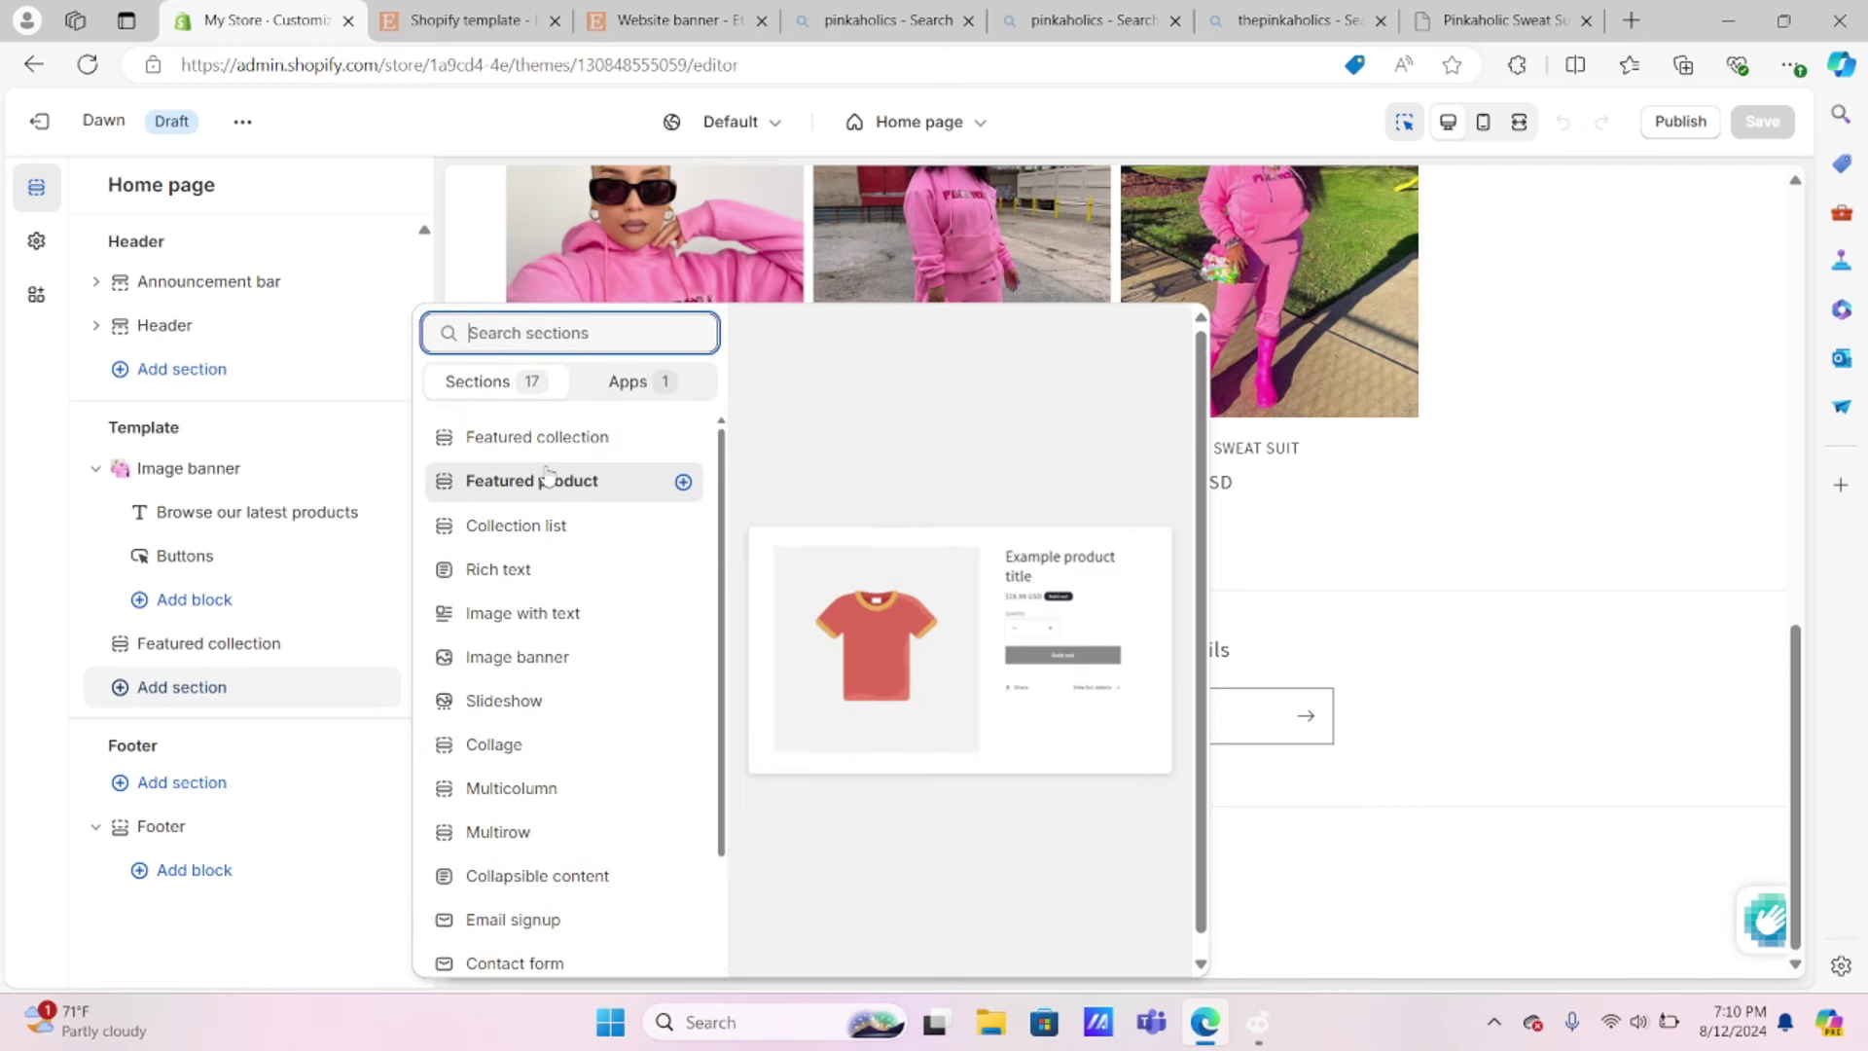
left_click(542, 450)
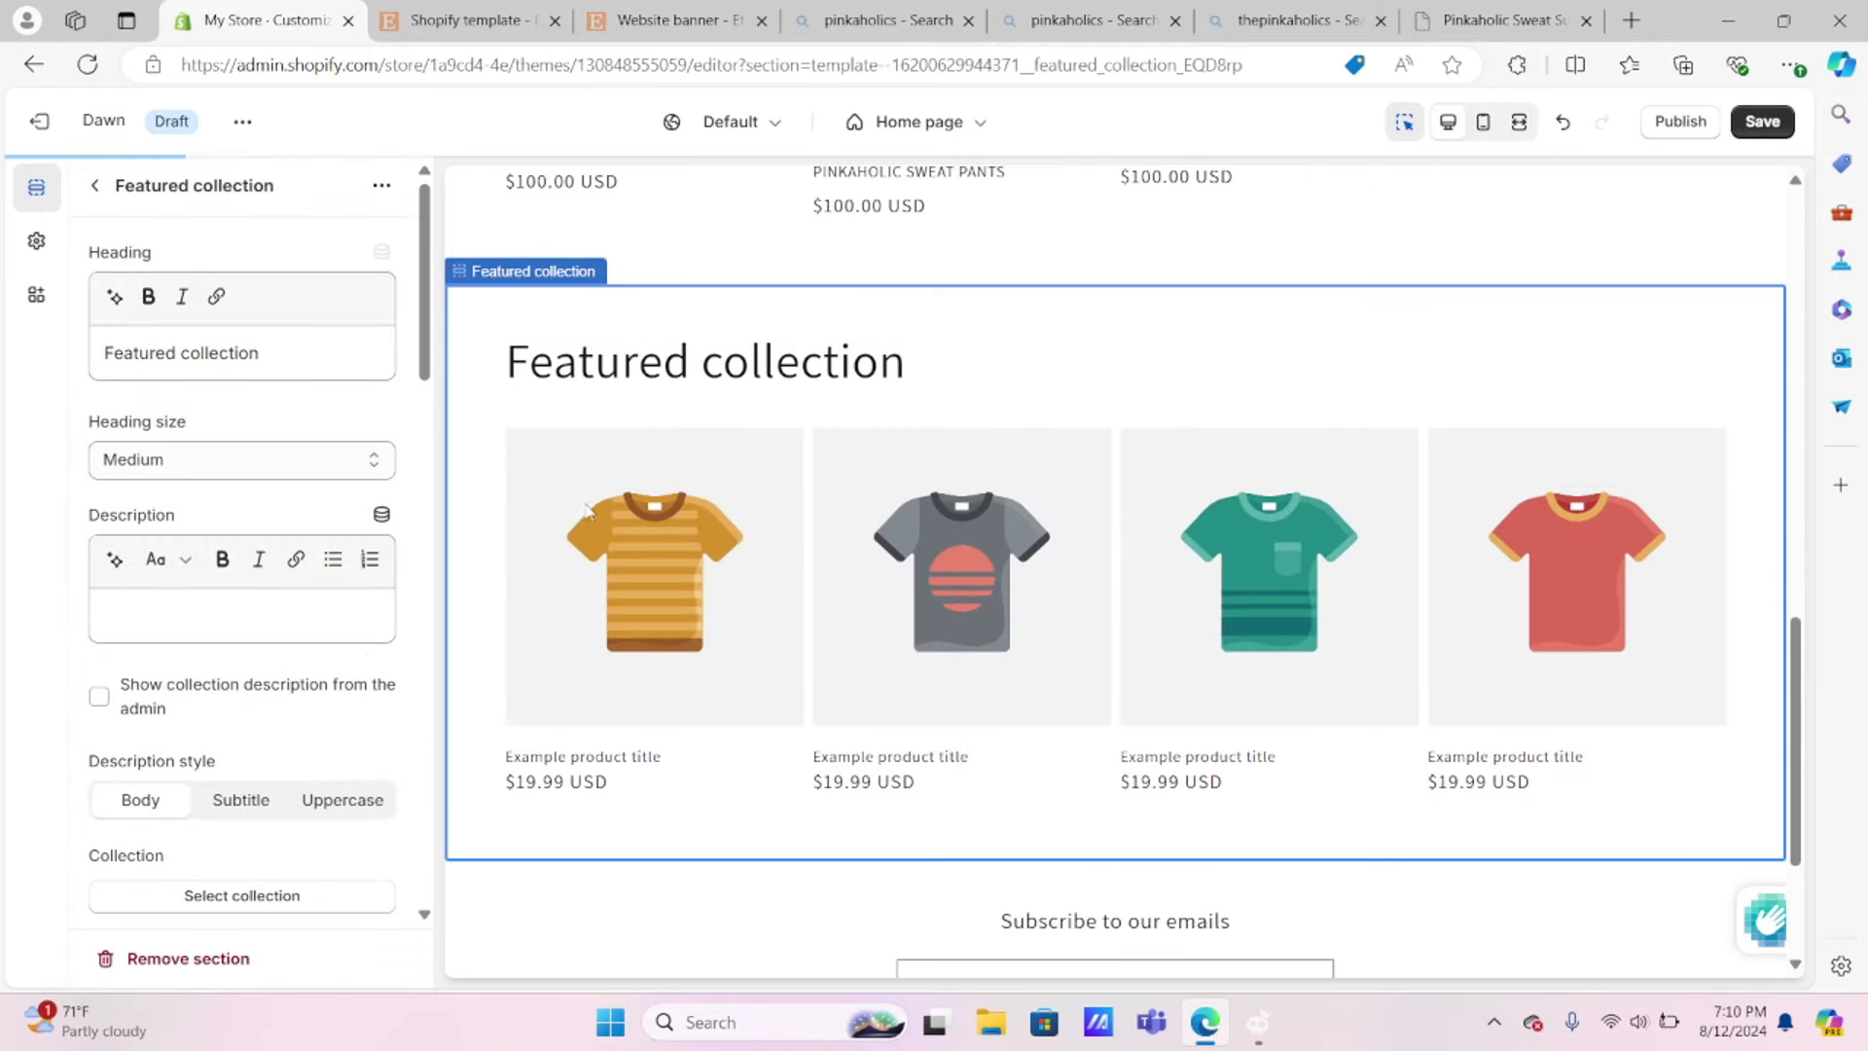
Step: Save the Dawn theme edits and open the storefront preview in a new tab
scroll(683, 470, "up", 10)
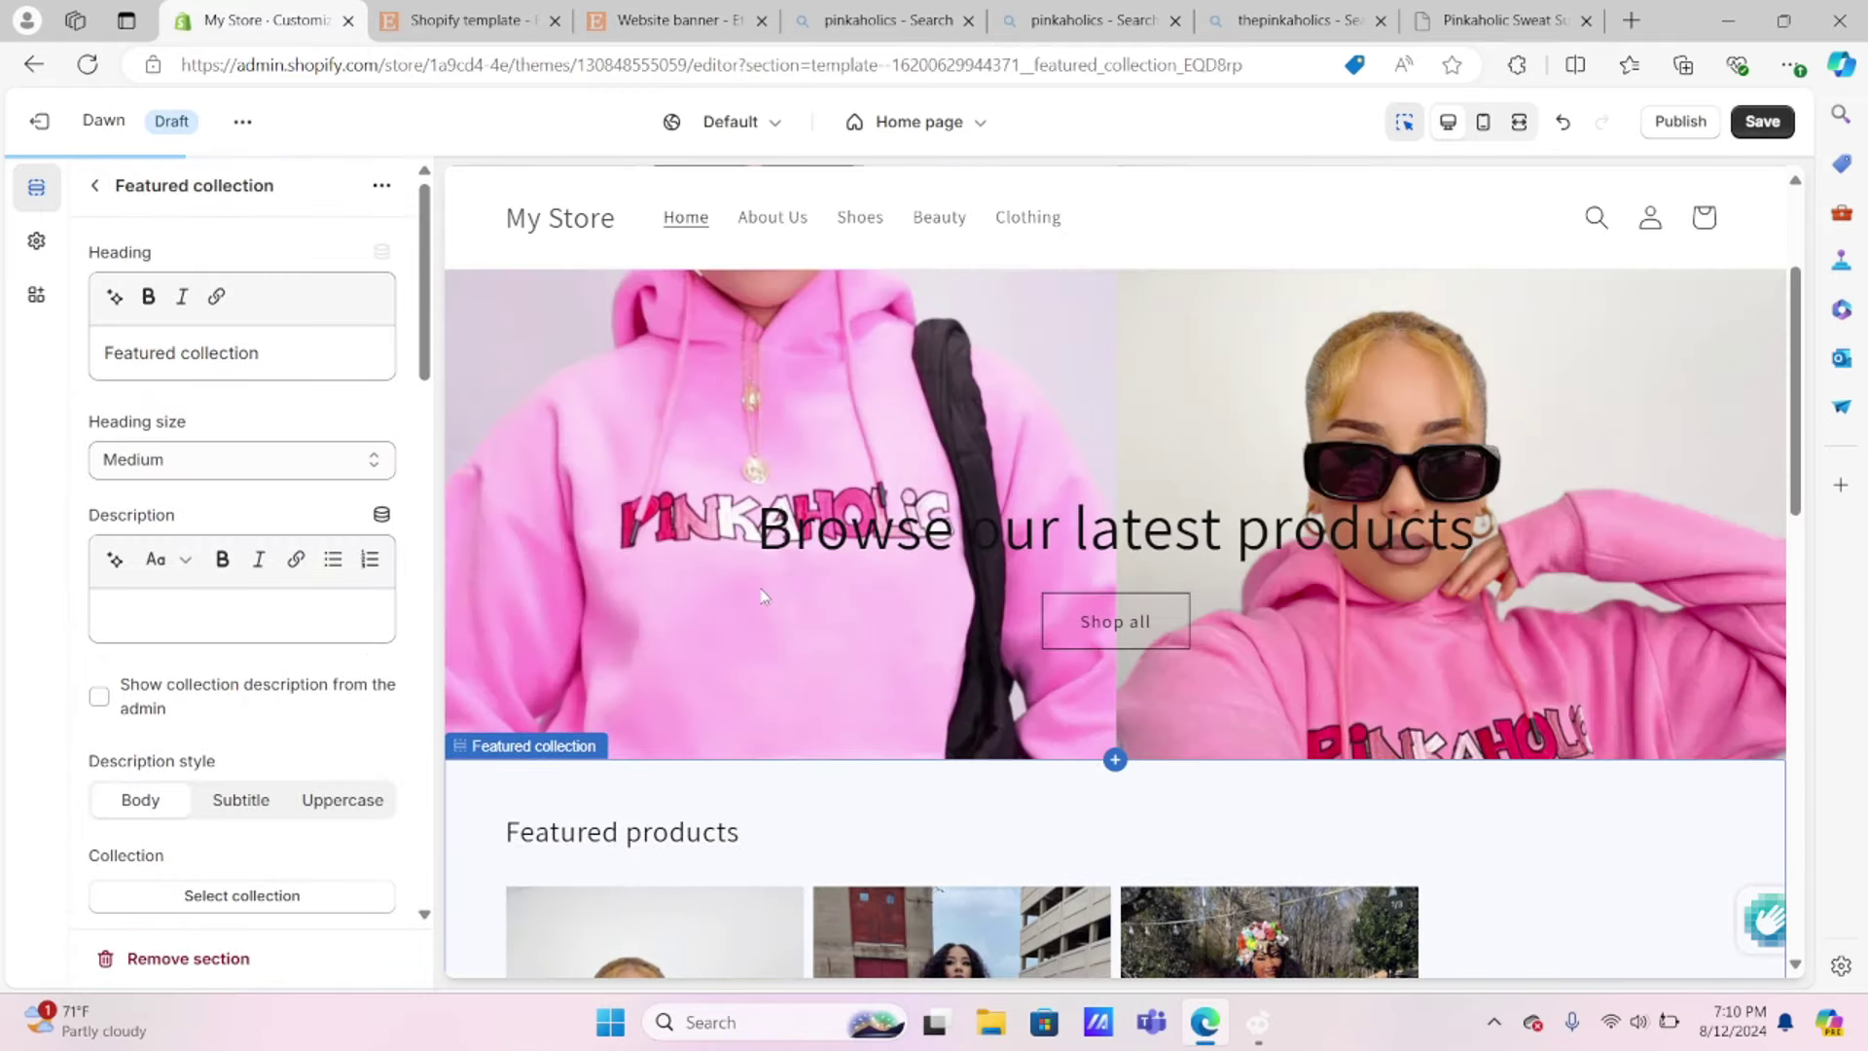
scroll(764, 596, "down", 8)
scroll(763, 595, "up", 4)
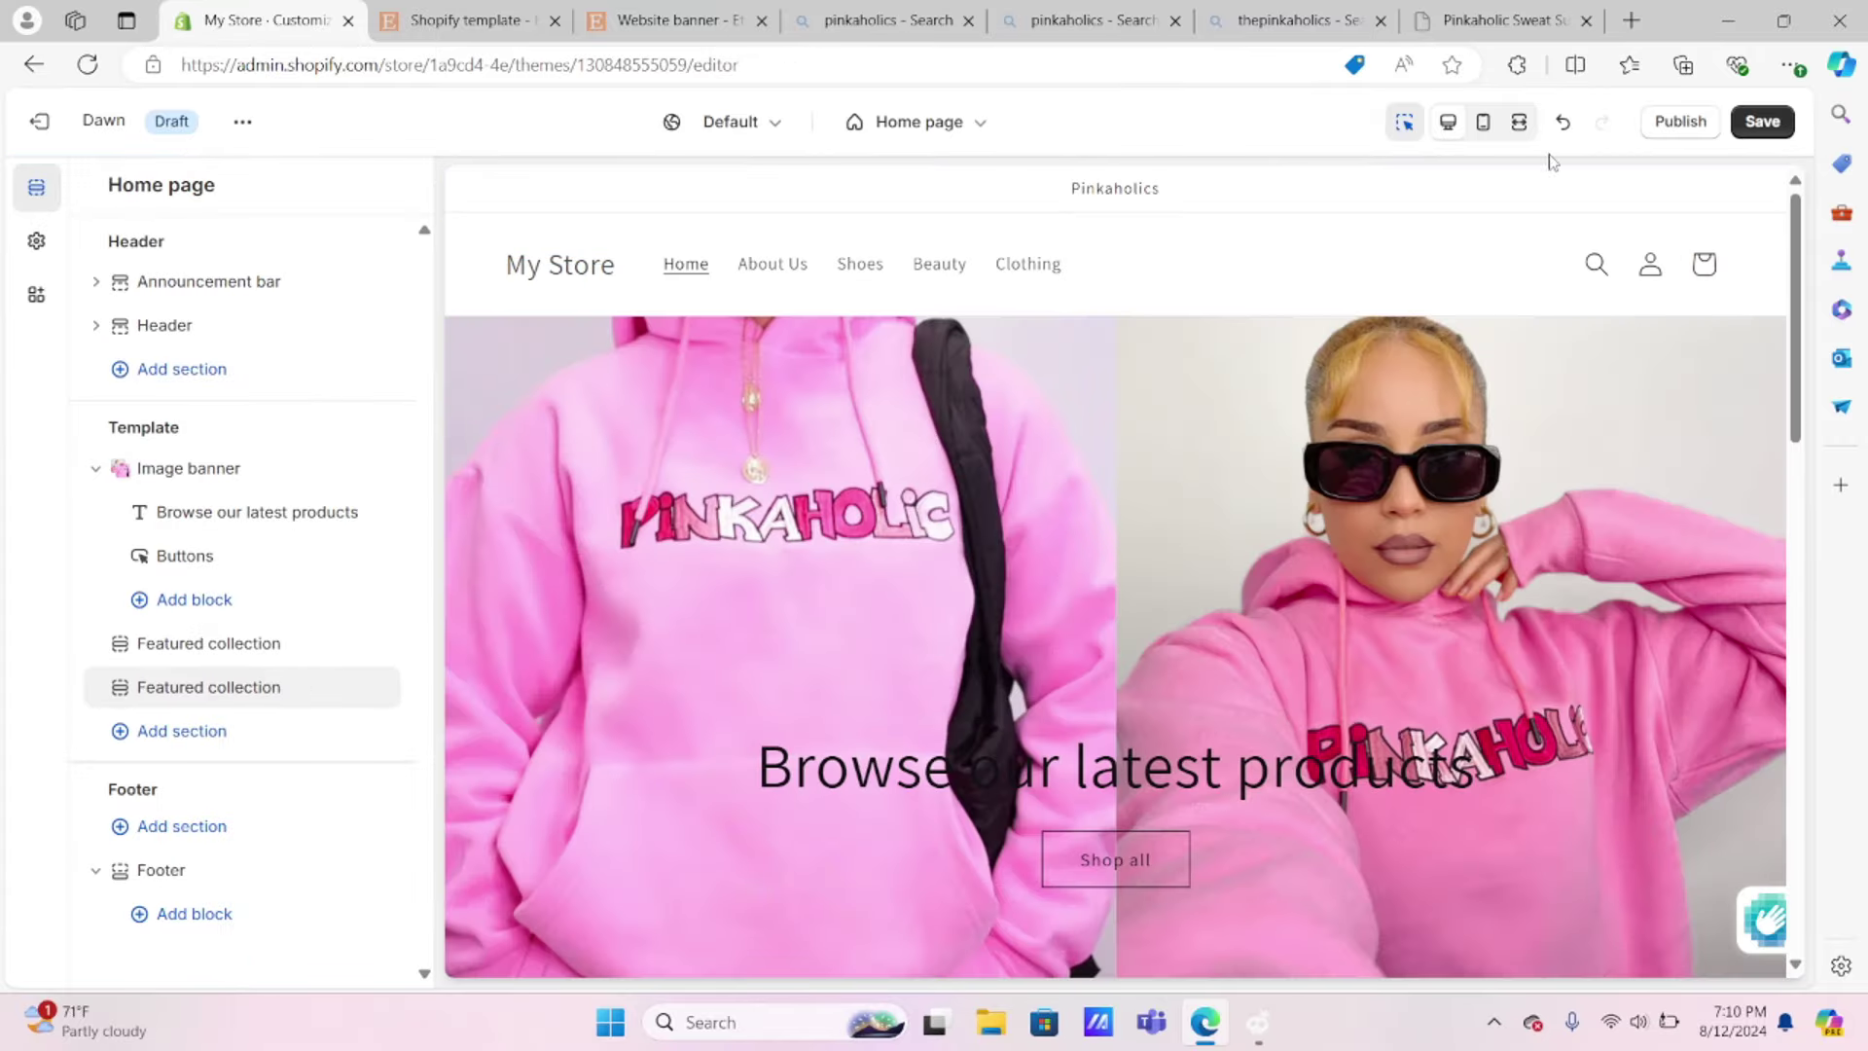
left_click(1762, 121)
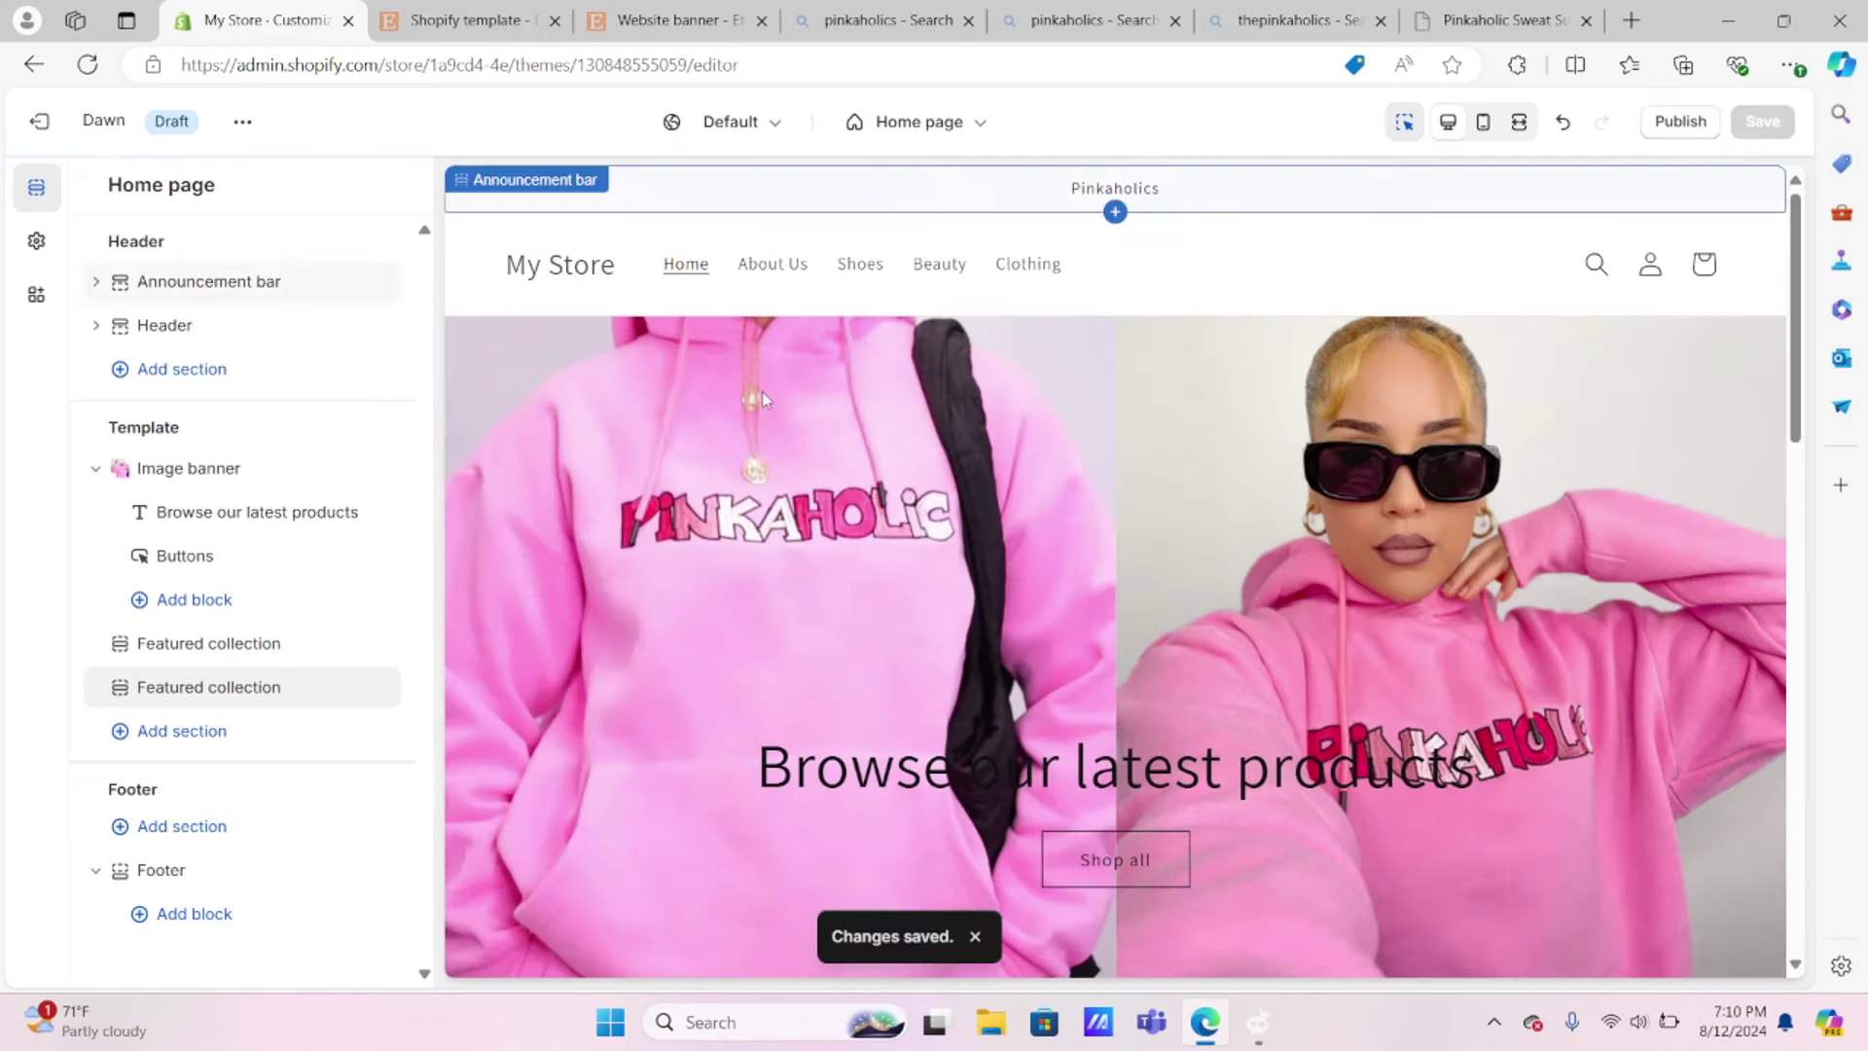
left_click(360, 256)
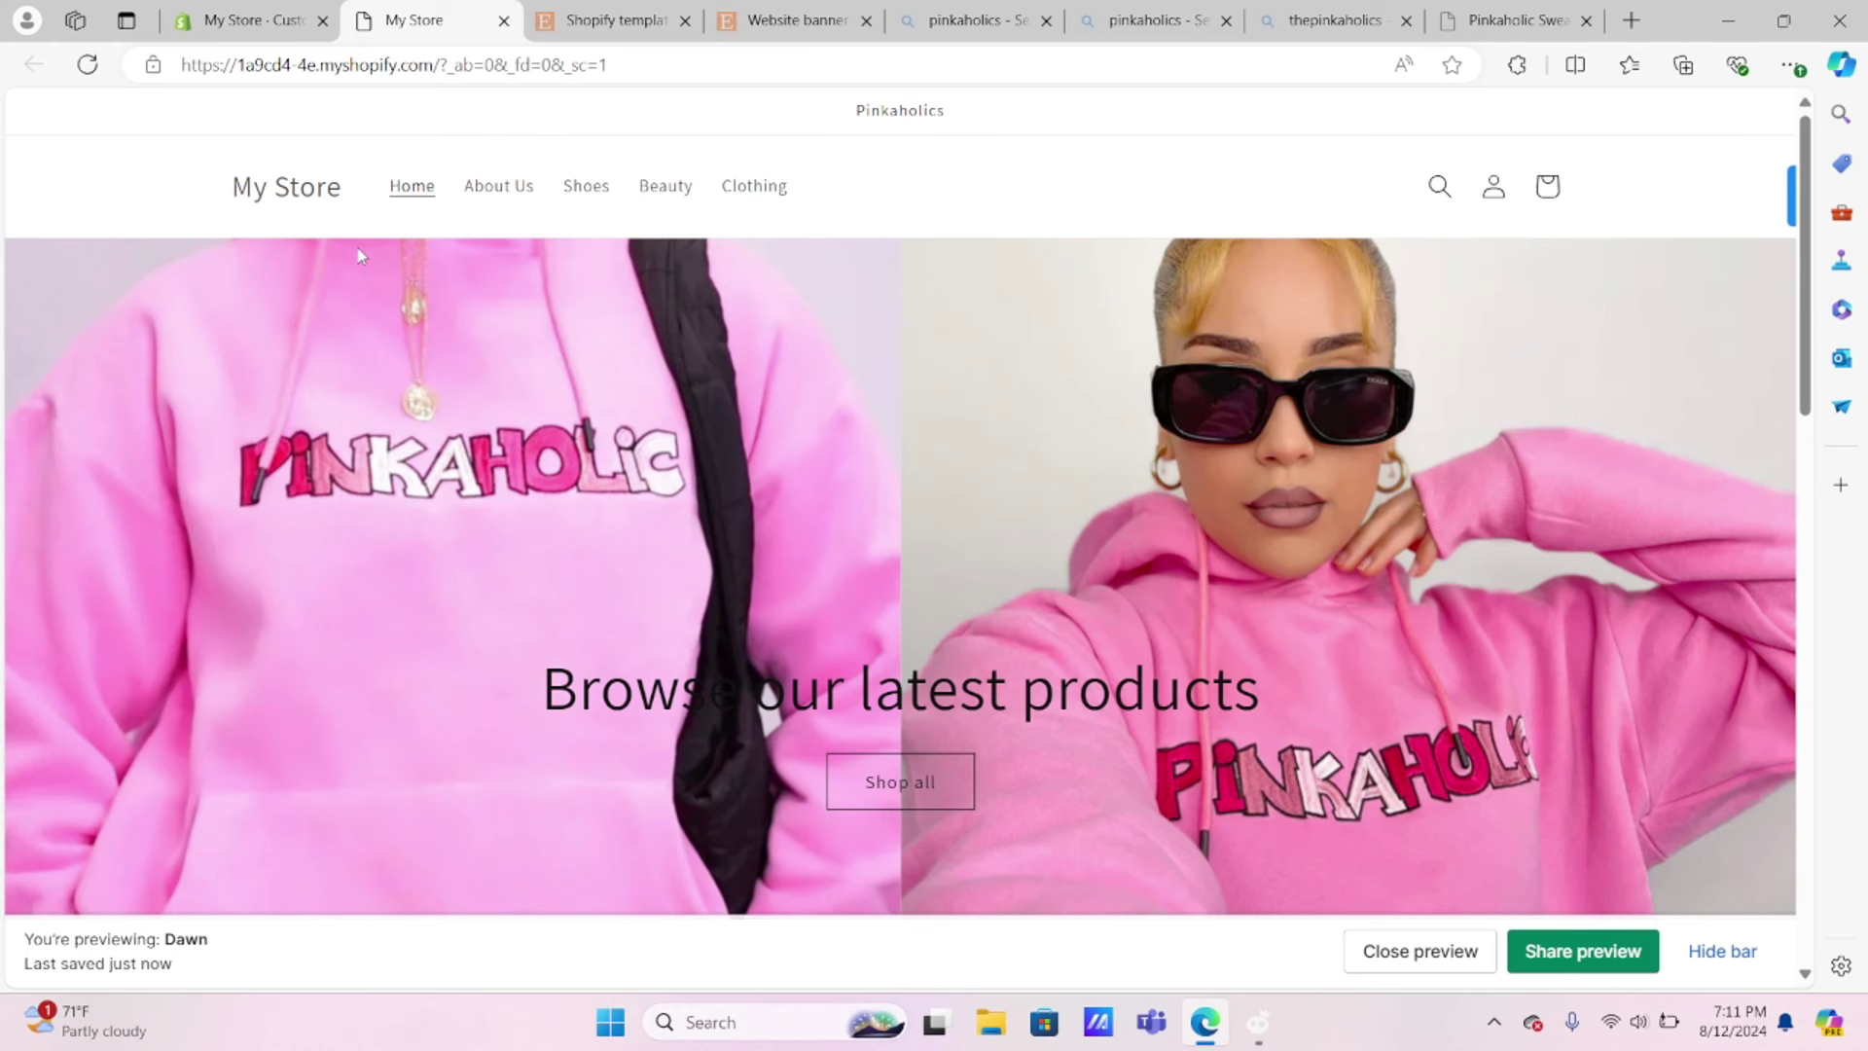
Step: Scroll through the preview's banner, Featured products and Featured collection, then return to Etsy's Shopify template results
scroll(429, 314, "down", 10)
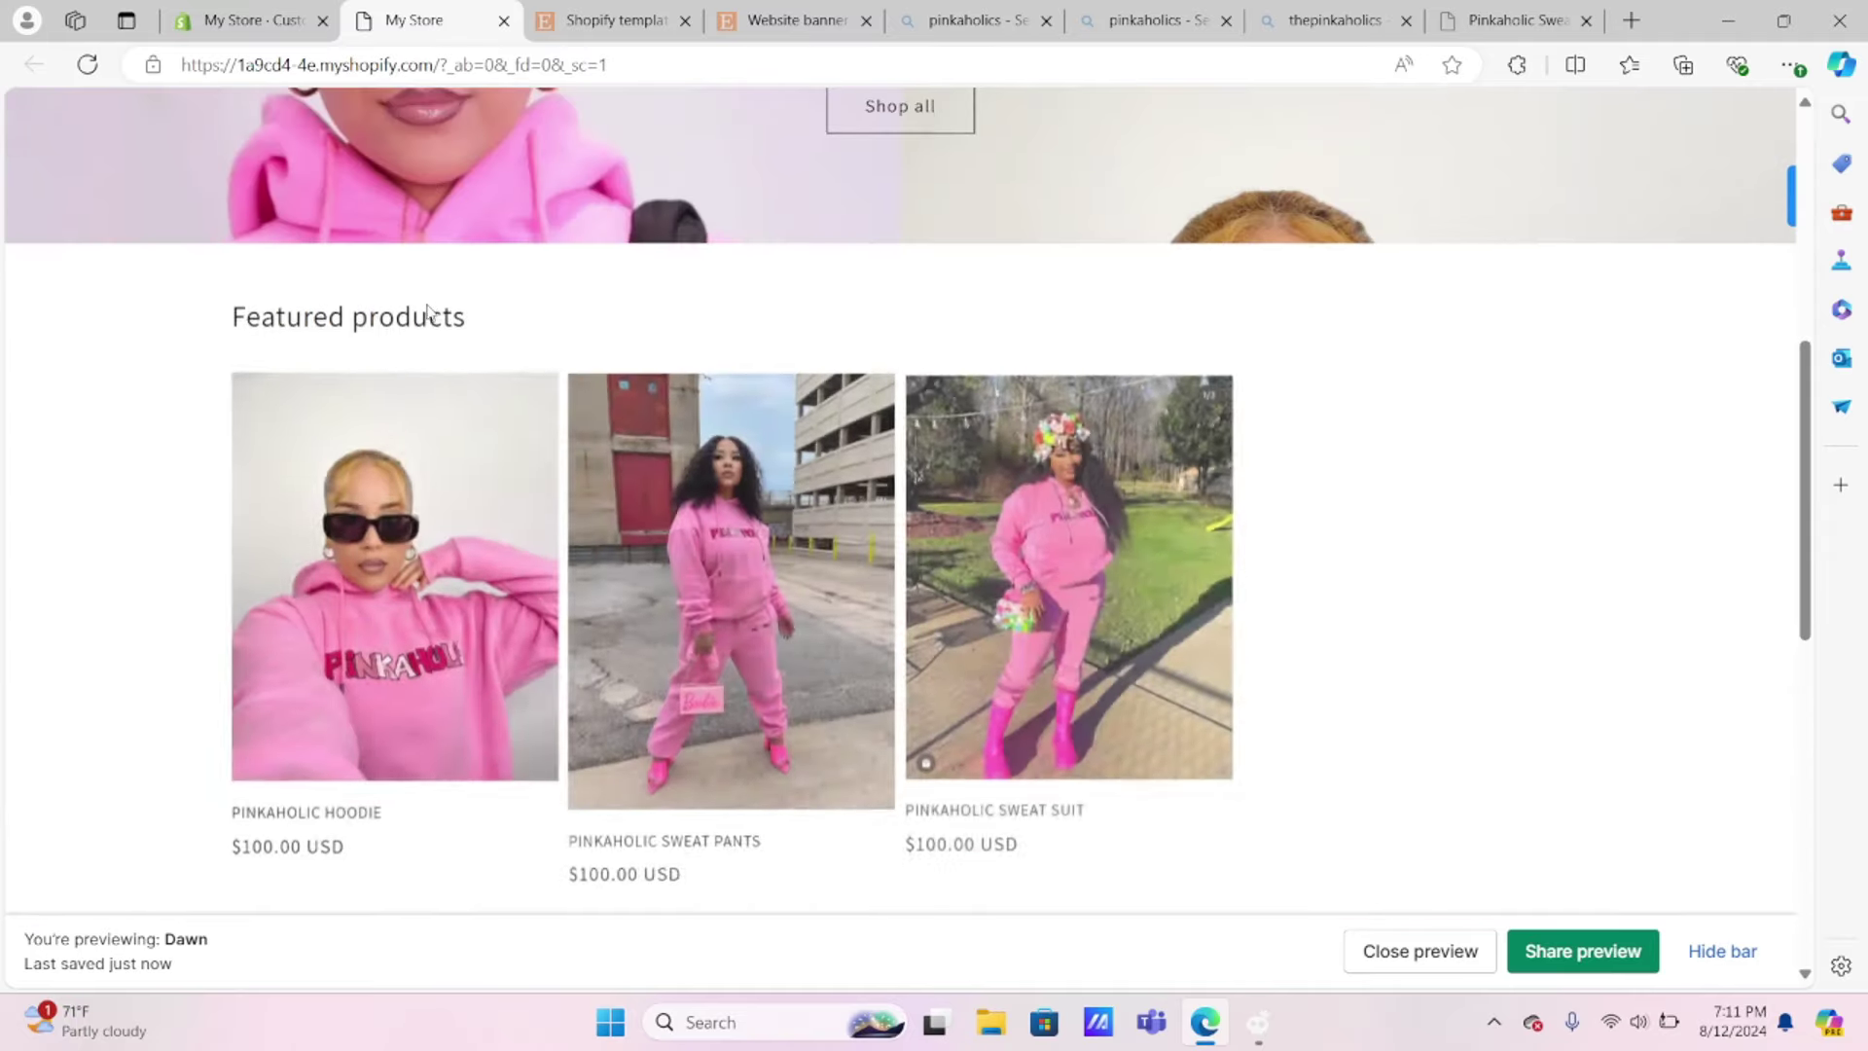
scroll(429, 315, "down", 4)
scroll(429, 305, "up", 8)
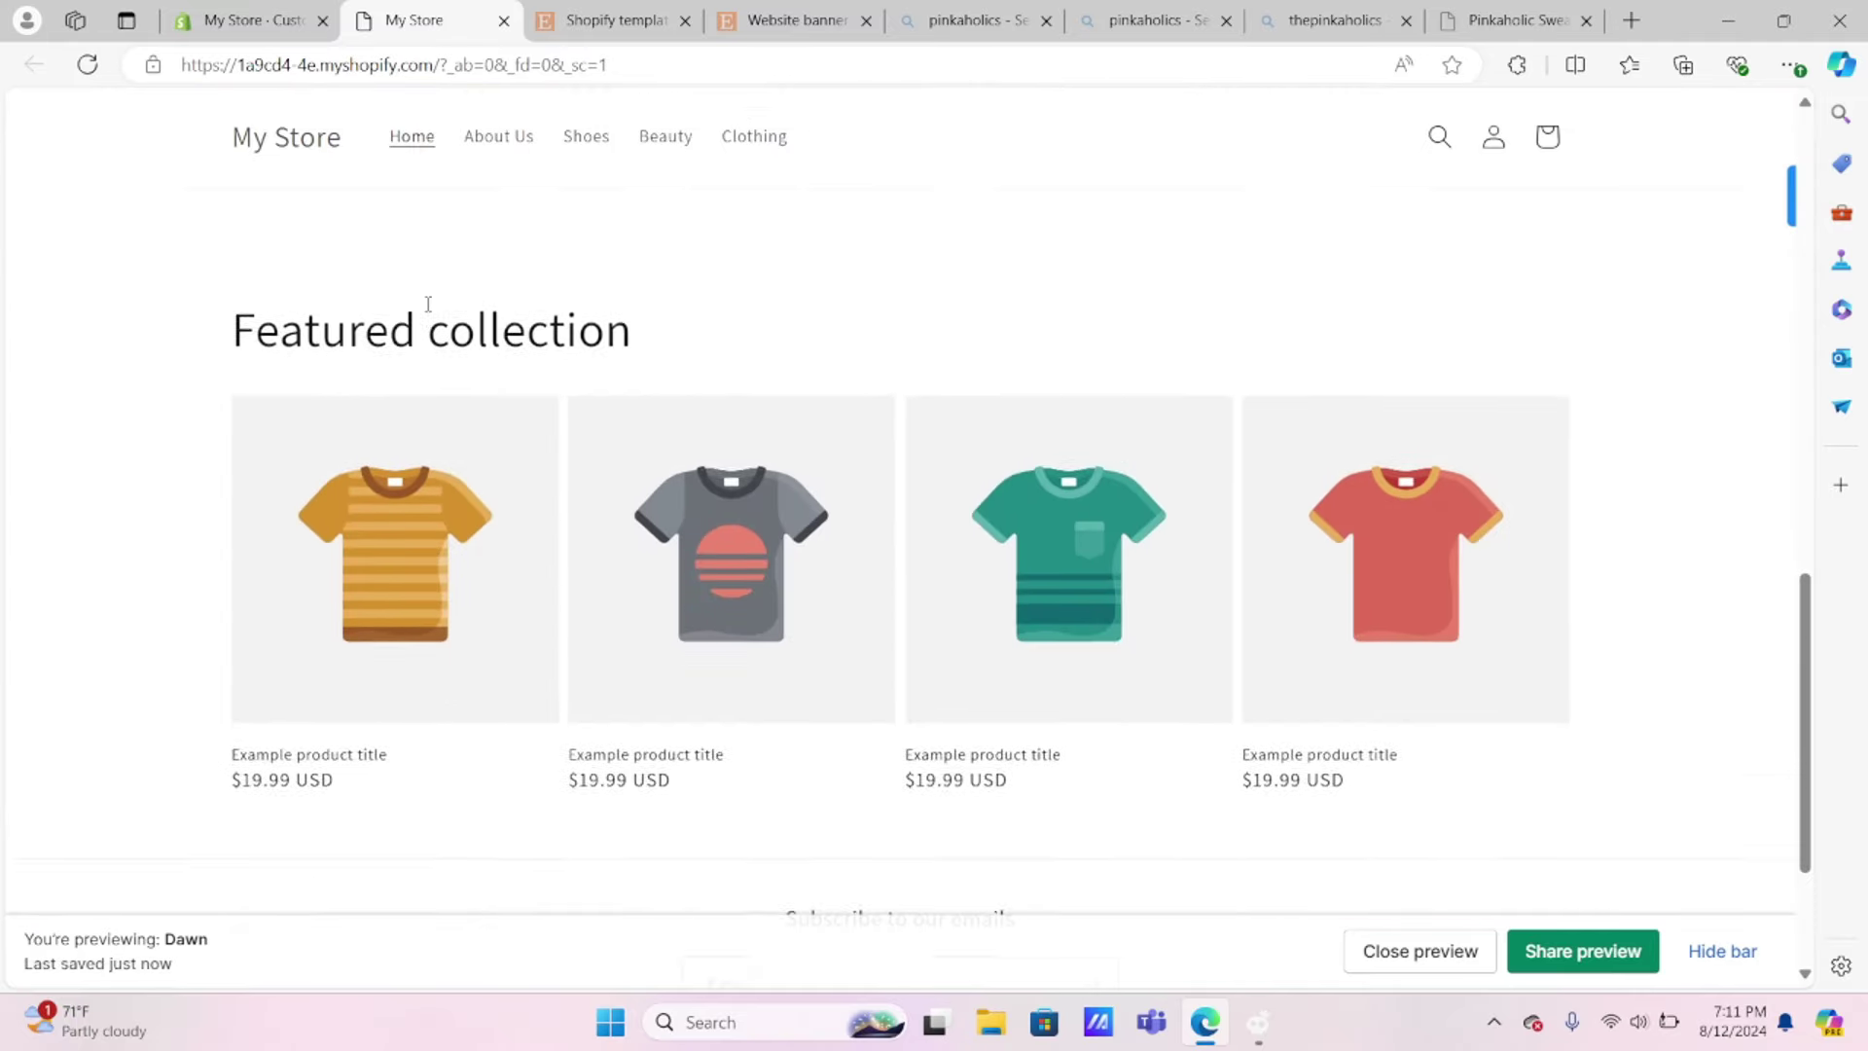
scroll(428, 305, "up", 6)
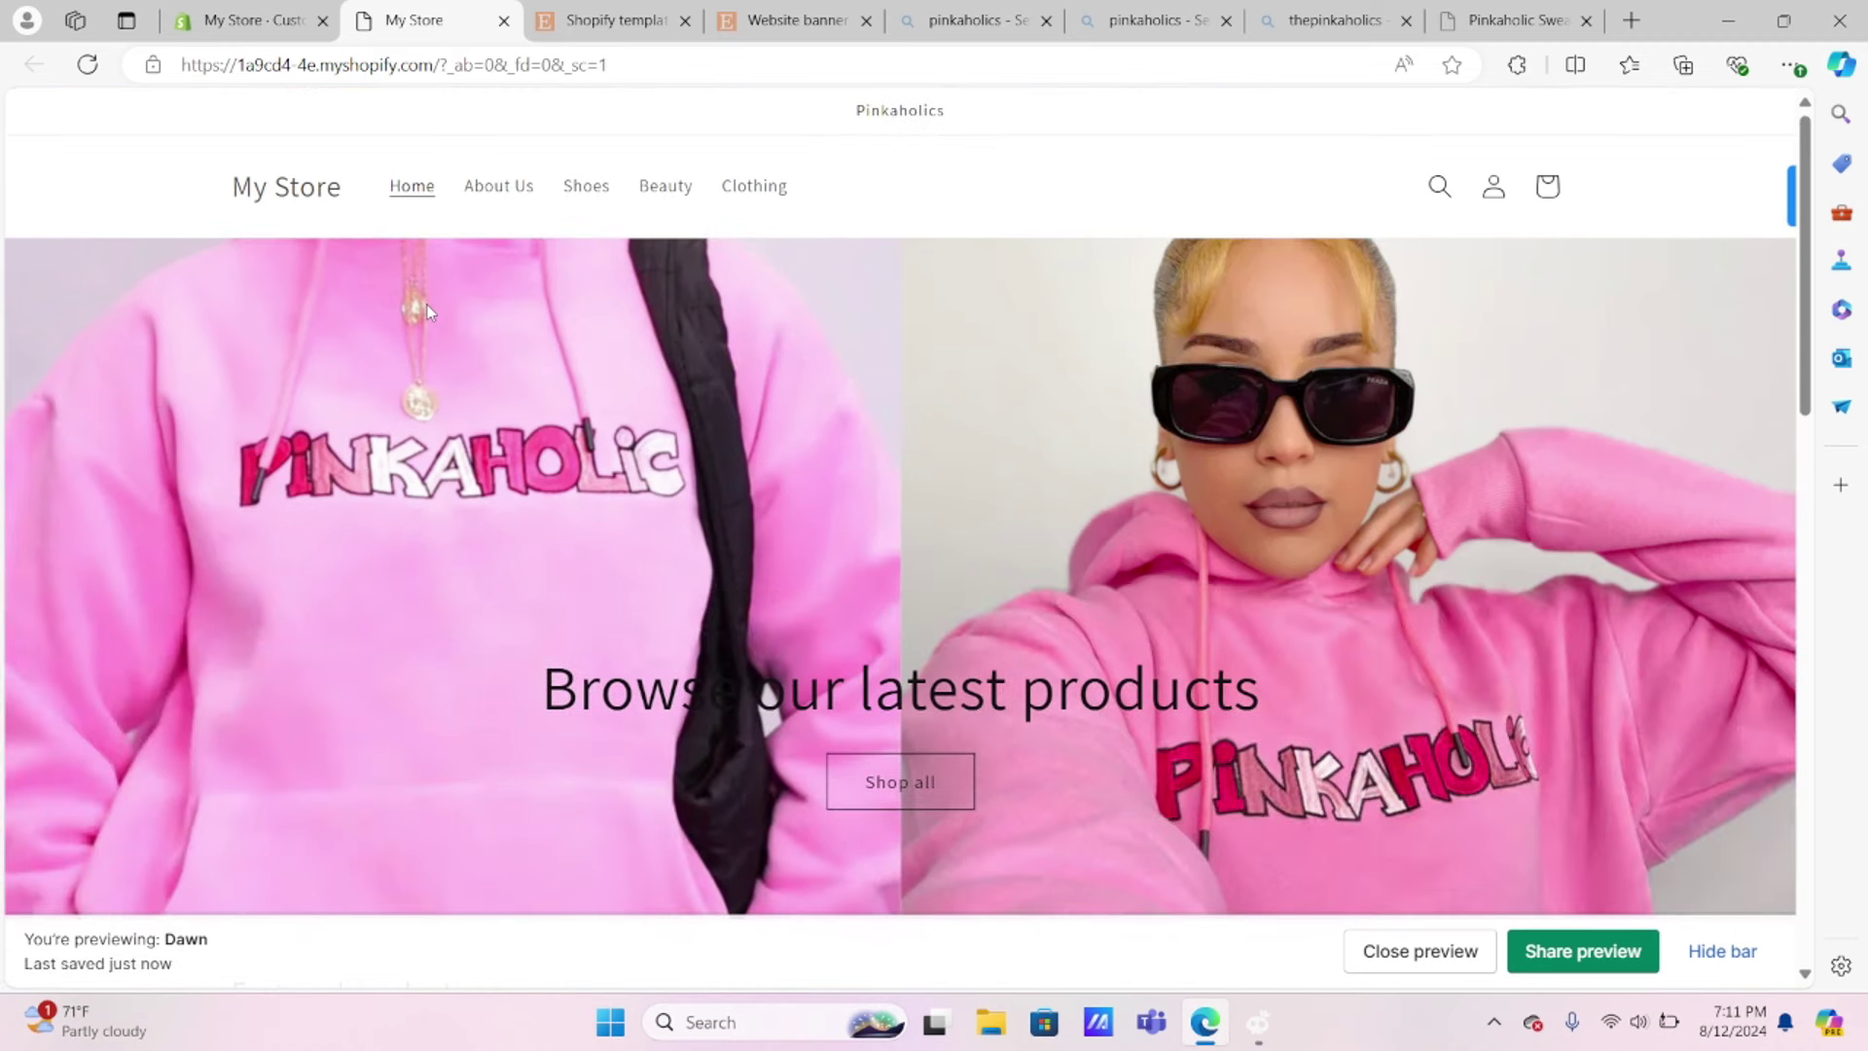
left_click(633, 20)
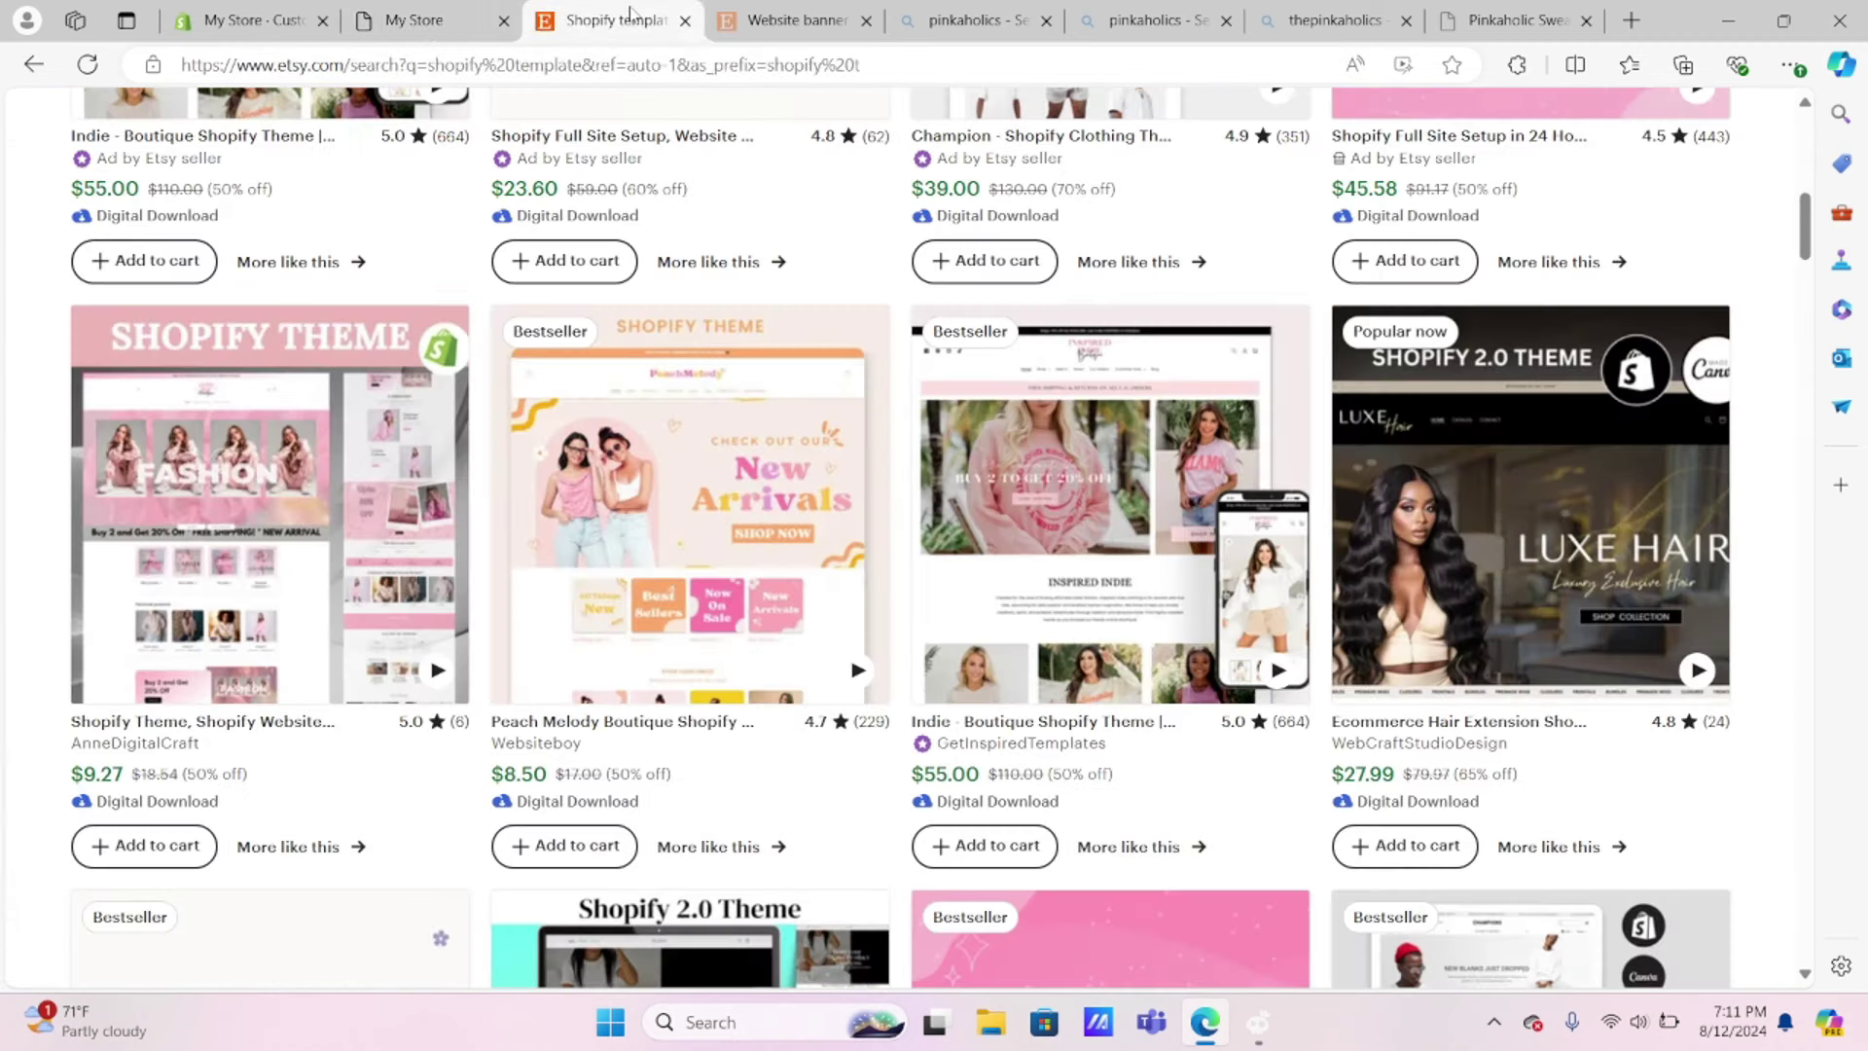
Step: Go from the Pinkaholic Sweat Suit product to the Pinkaholics store home page, then return to Etsy's banner results
left_click(757, 29)
mouse_move(625, 44)
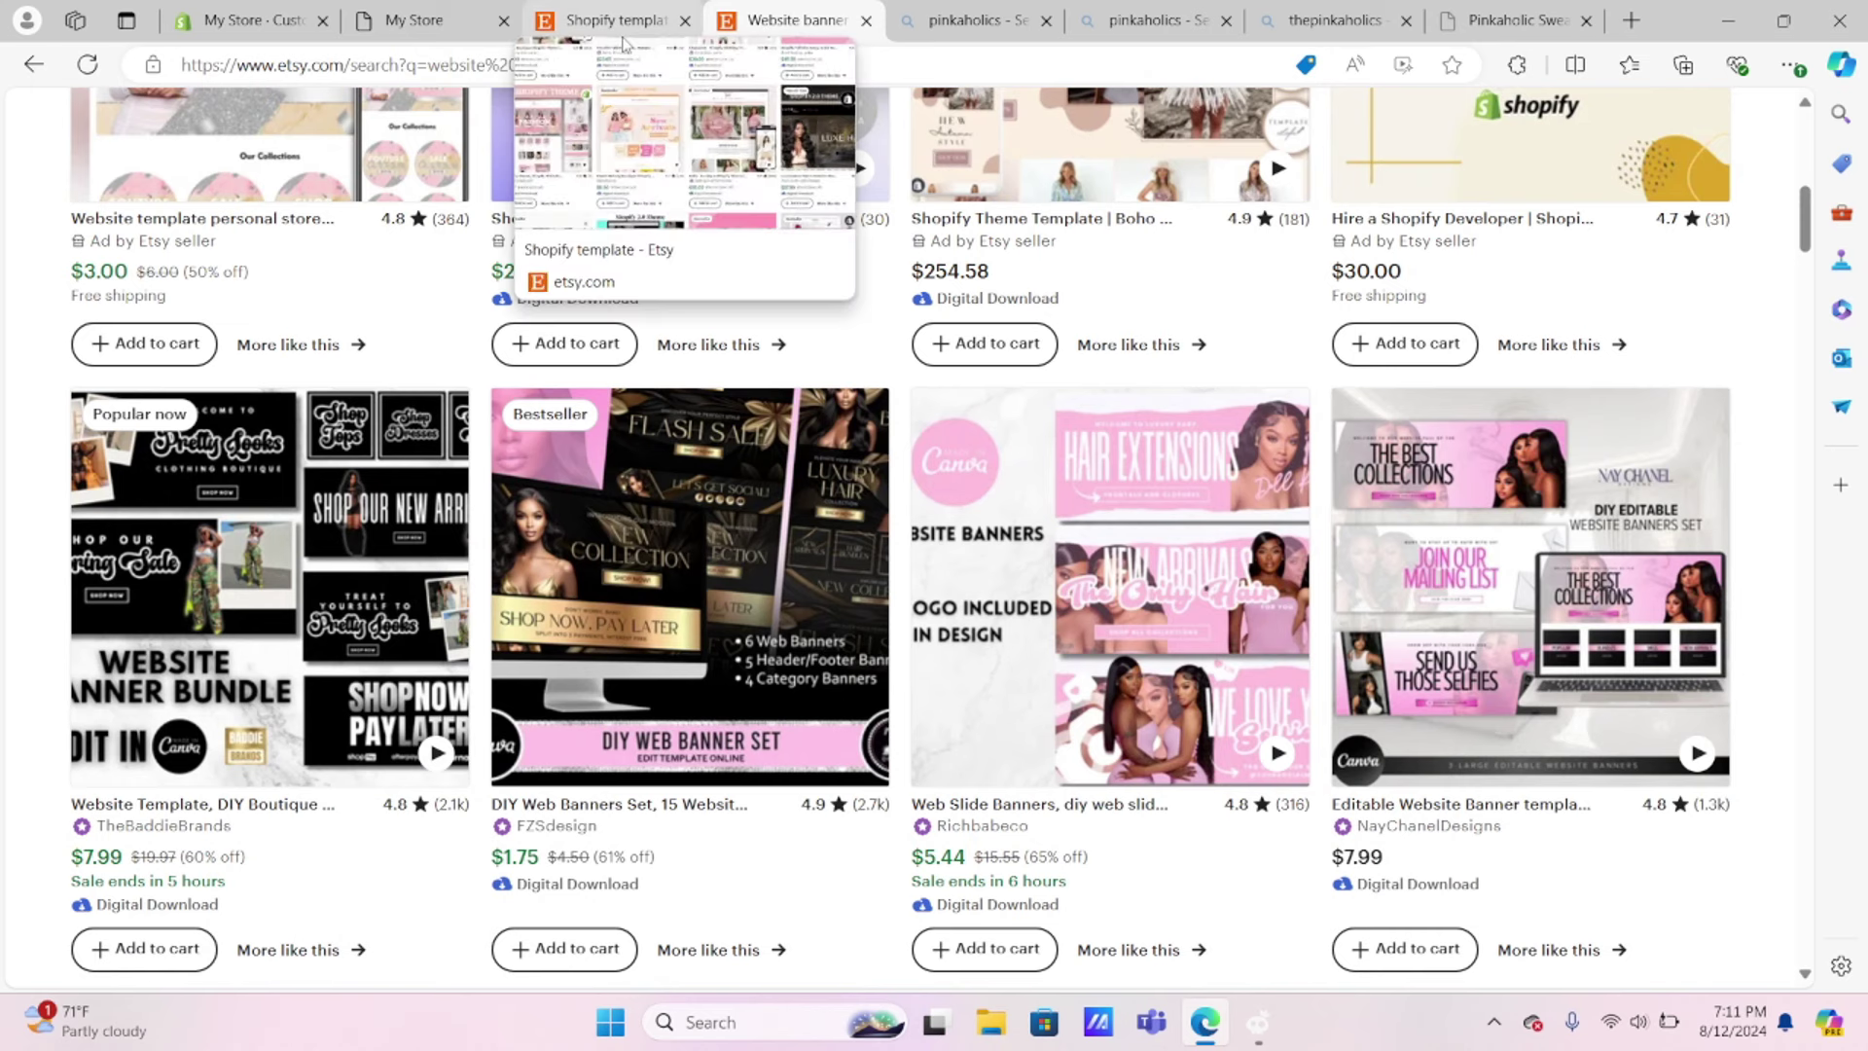
left_click(1532, 27)
scroll(279, 340, "up", 10)
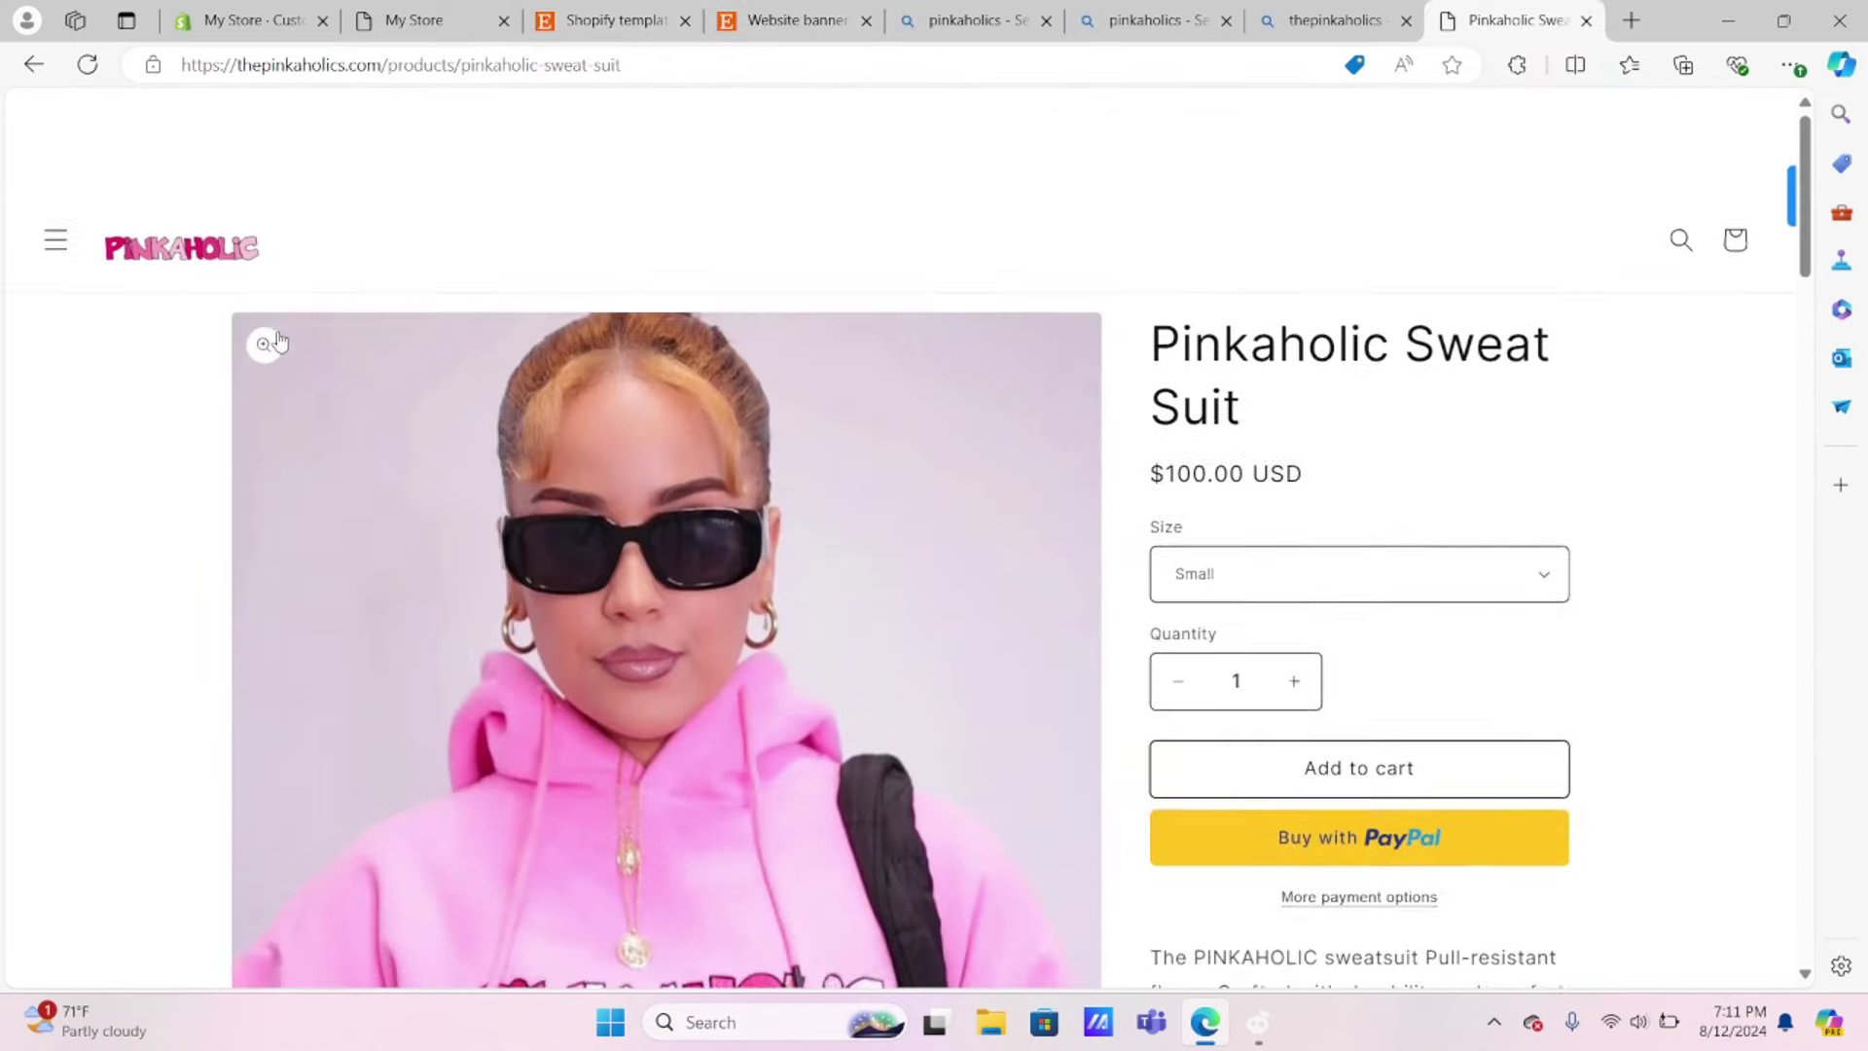
left_click(176, 175)
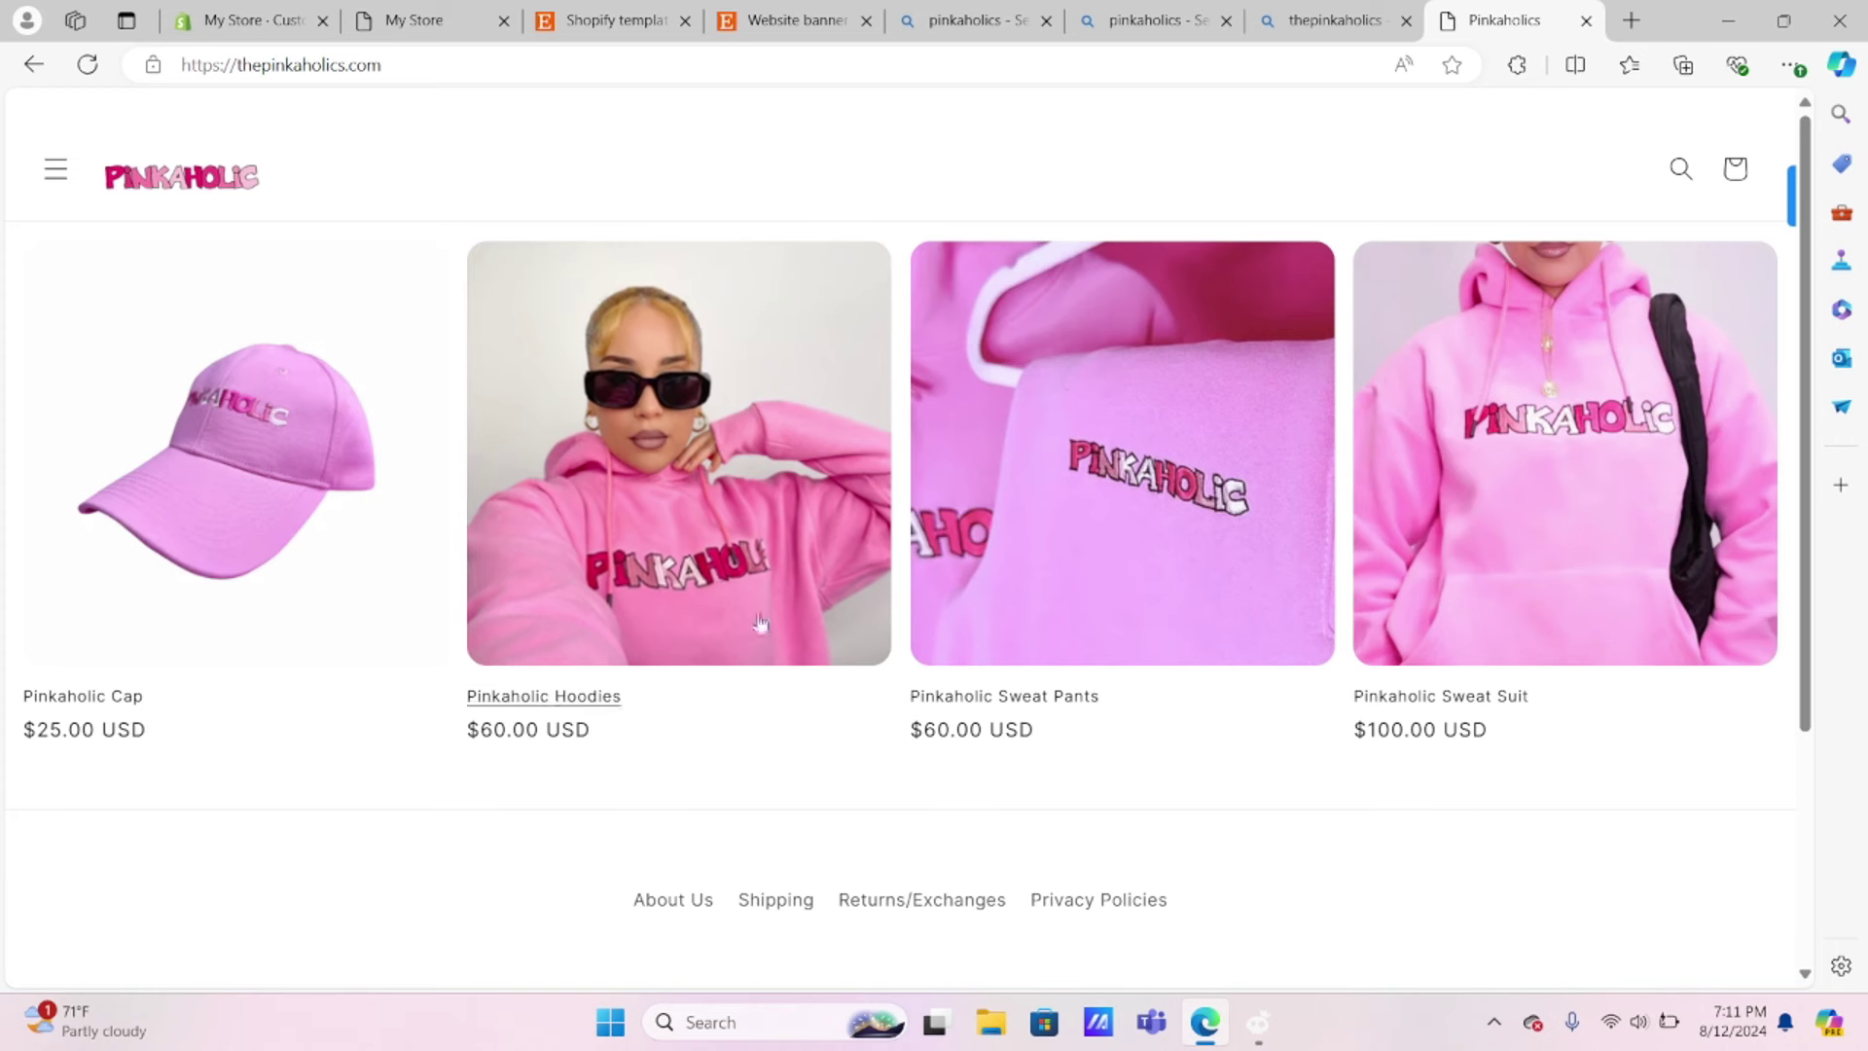
left_click(800, 27)
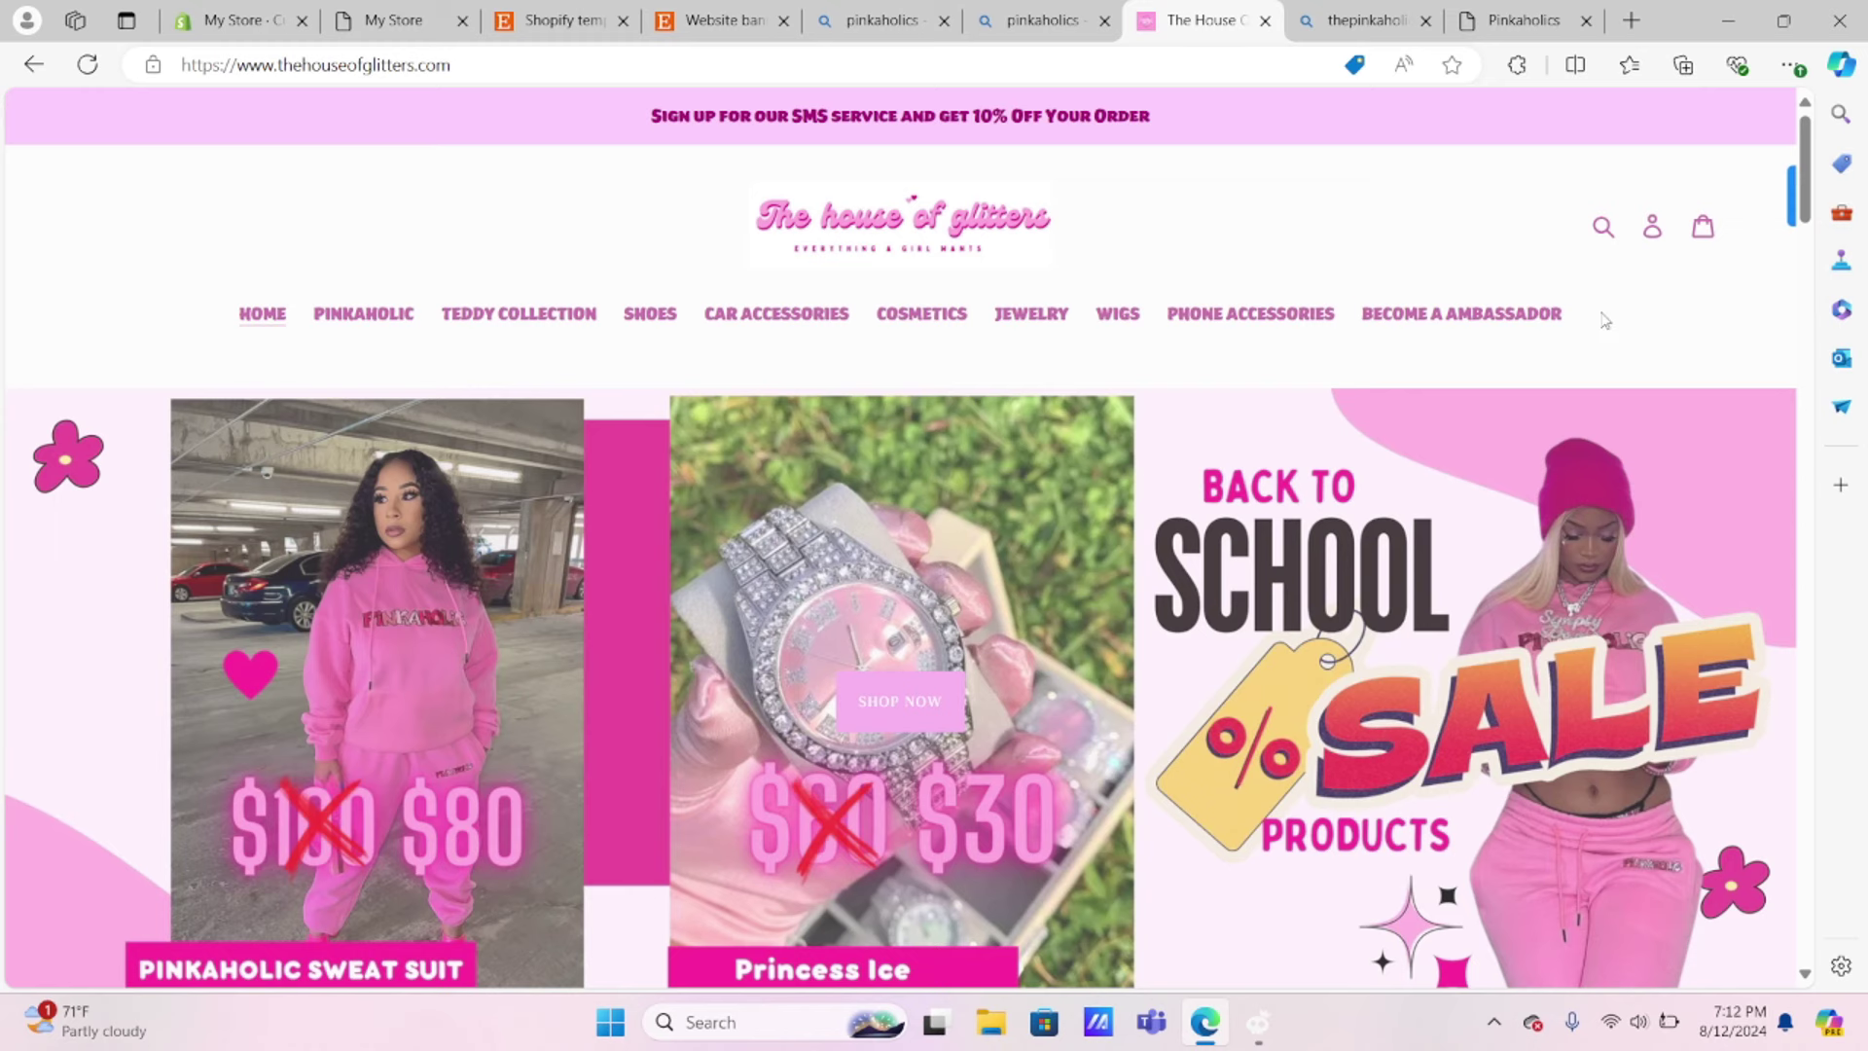
Step: Scroll through The House of Glitters home page to the bottom and back to the top
scroll(1605, 320, "down", 1)
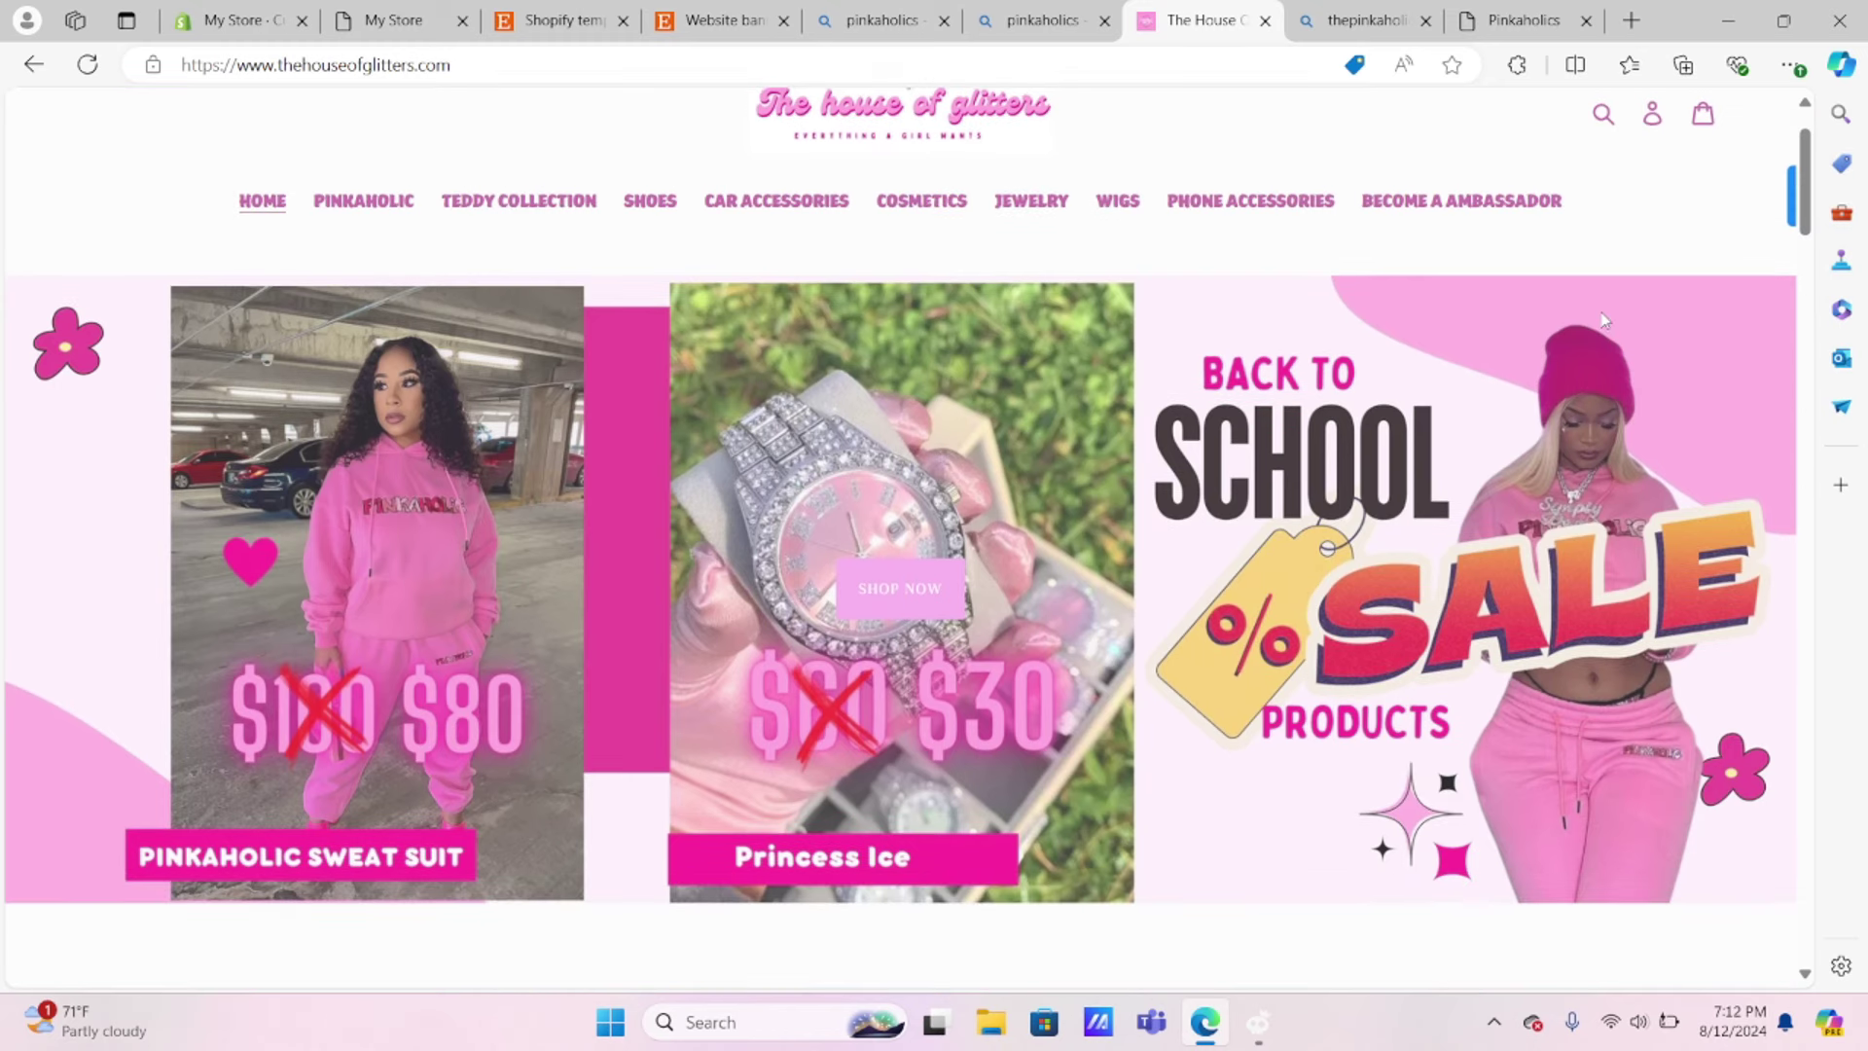
scroll(1605, 320, "down", 10)
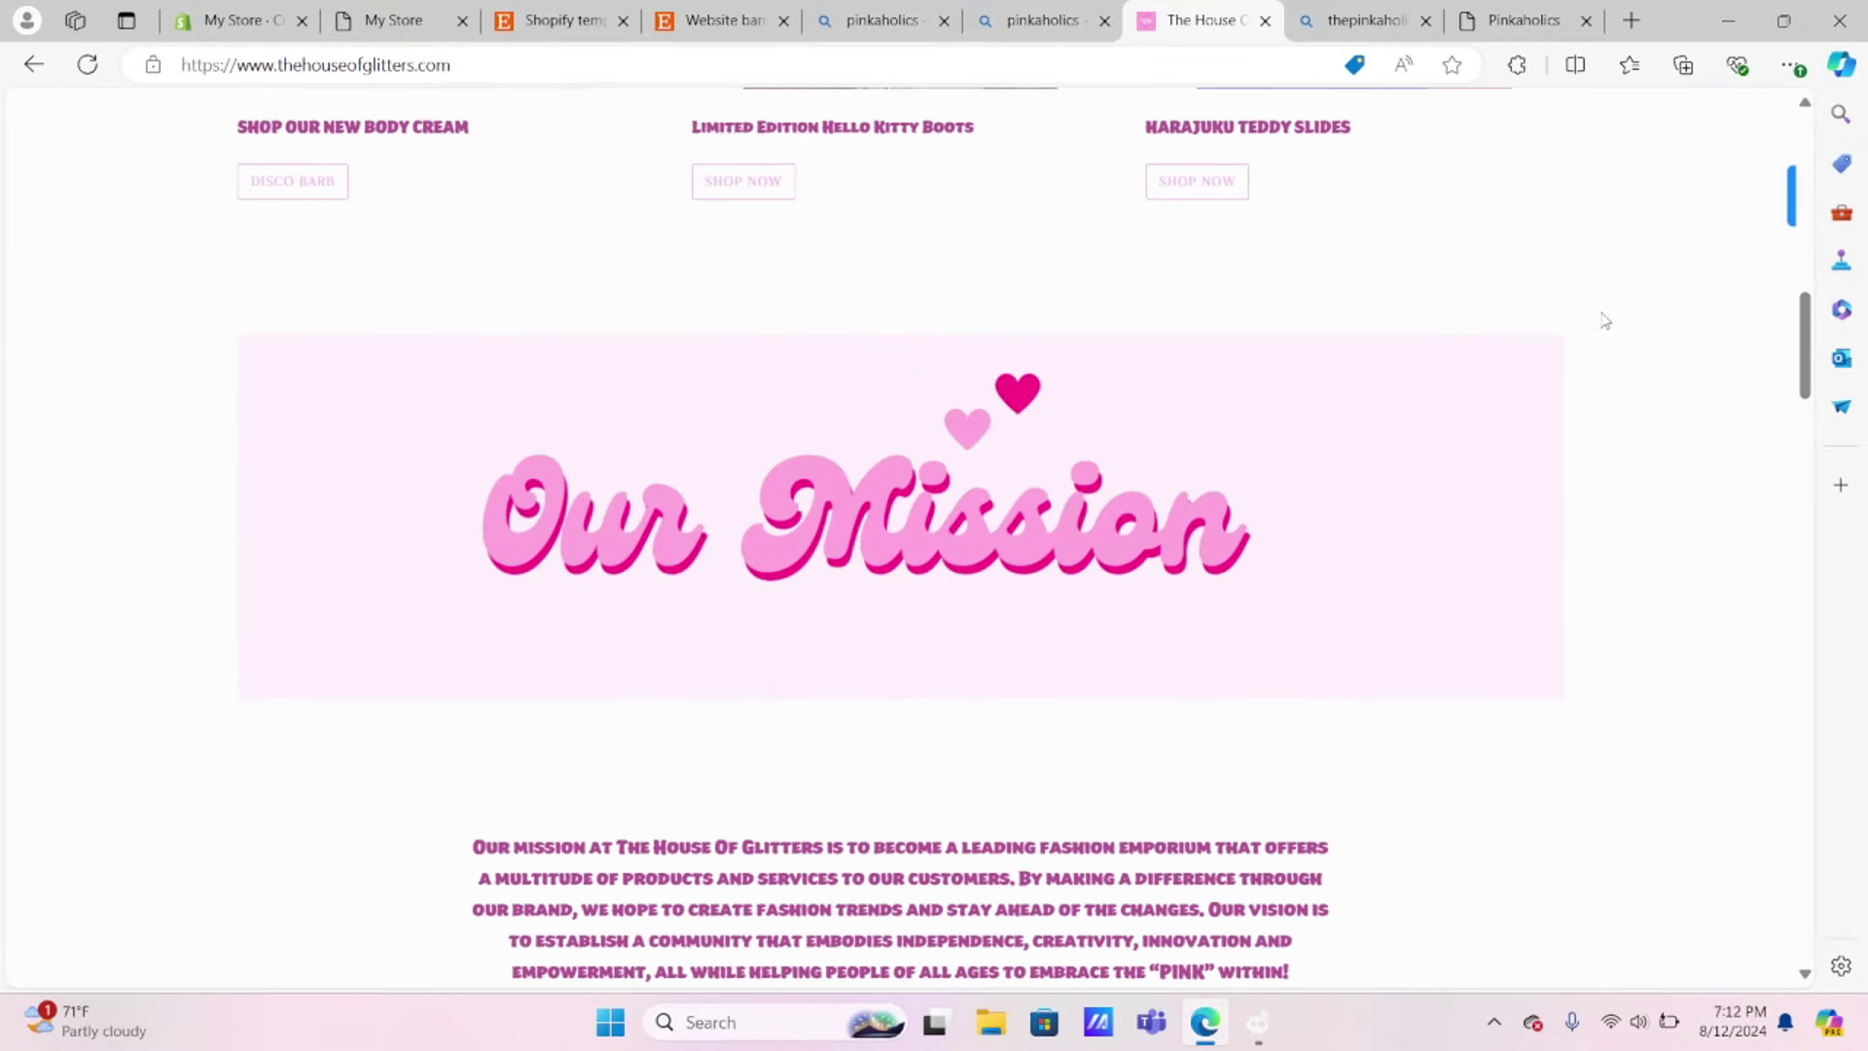
scroll(1605, 320, "down", 1)
scroll(1605, 320, "down", 8)
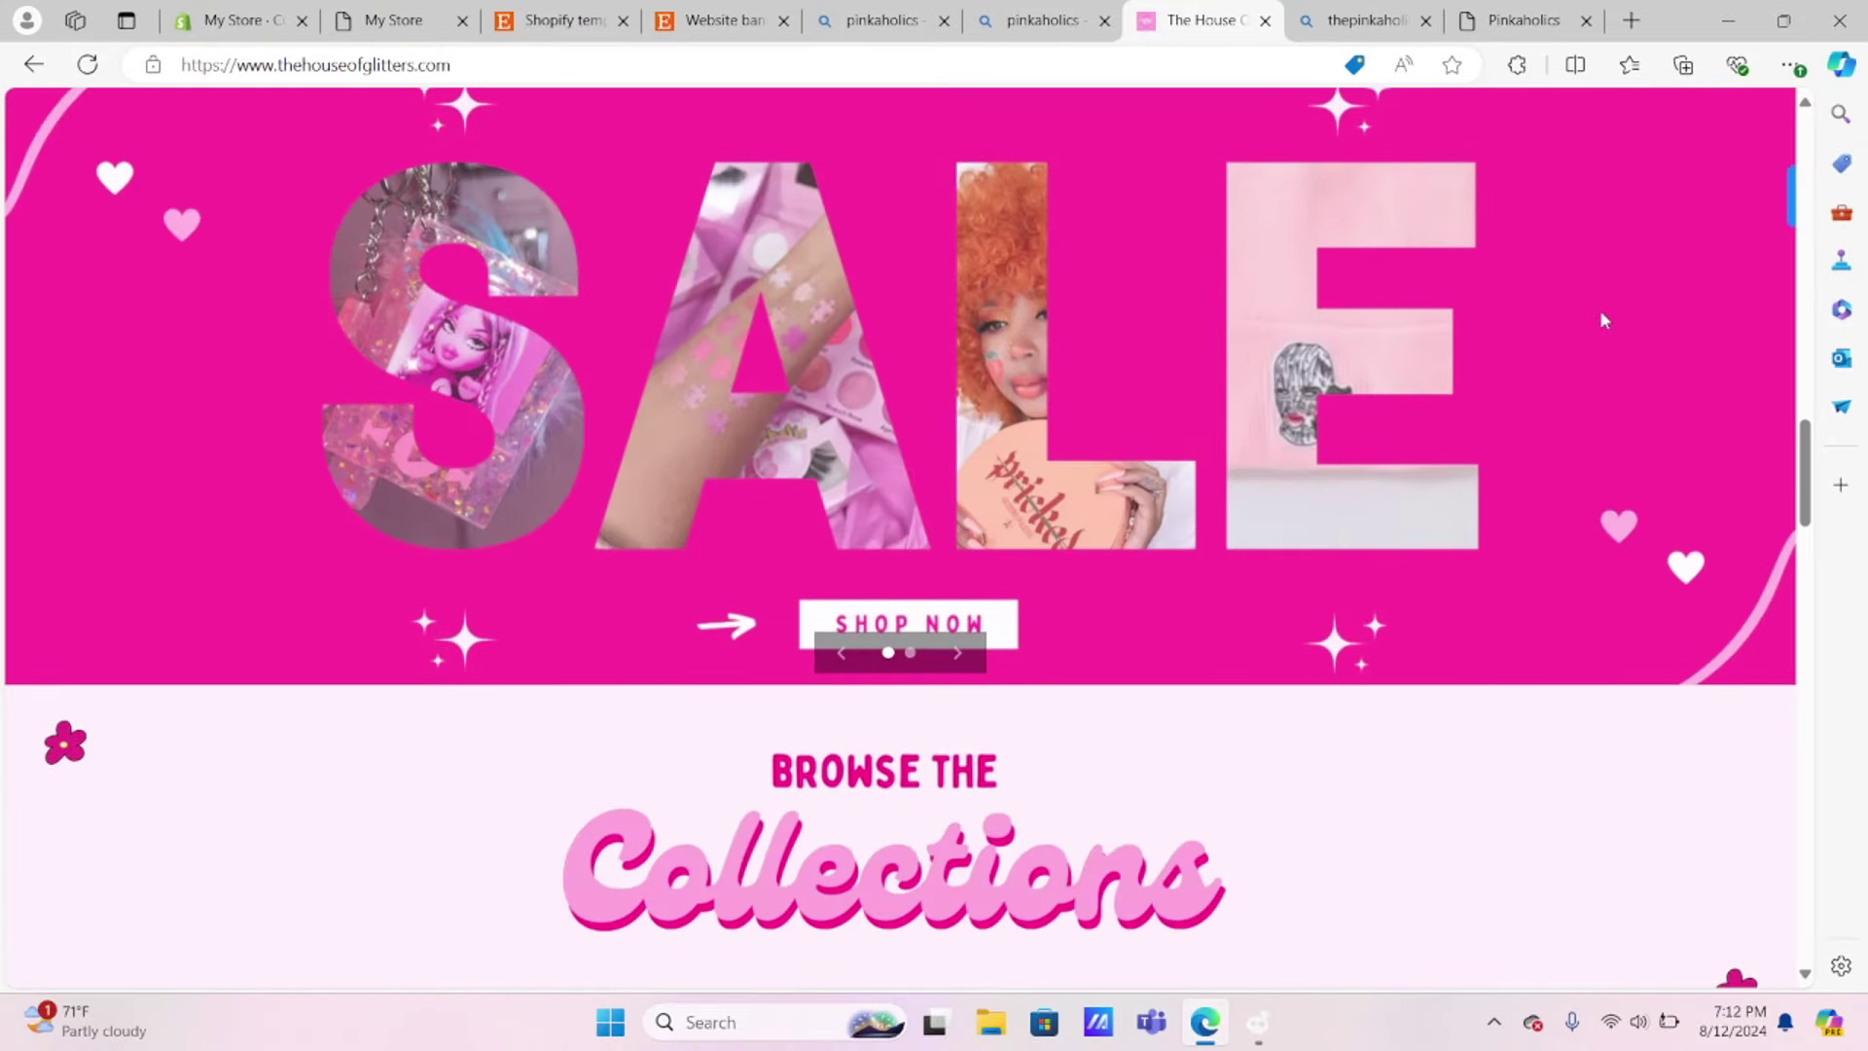
scroll(1603, 320, "down", 4)
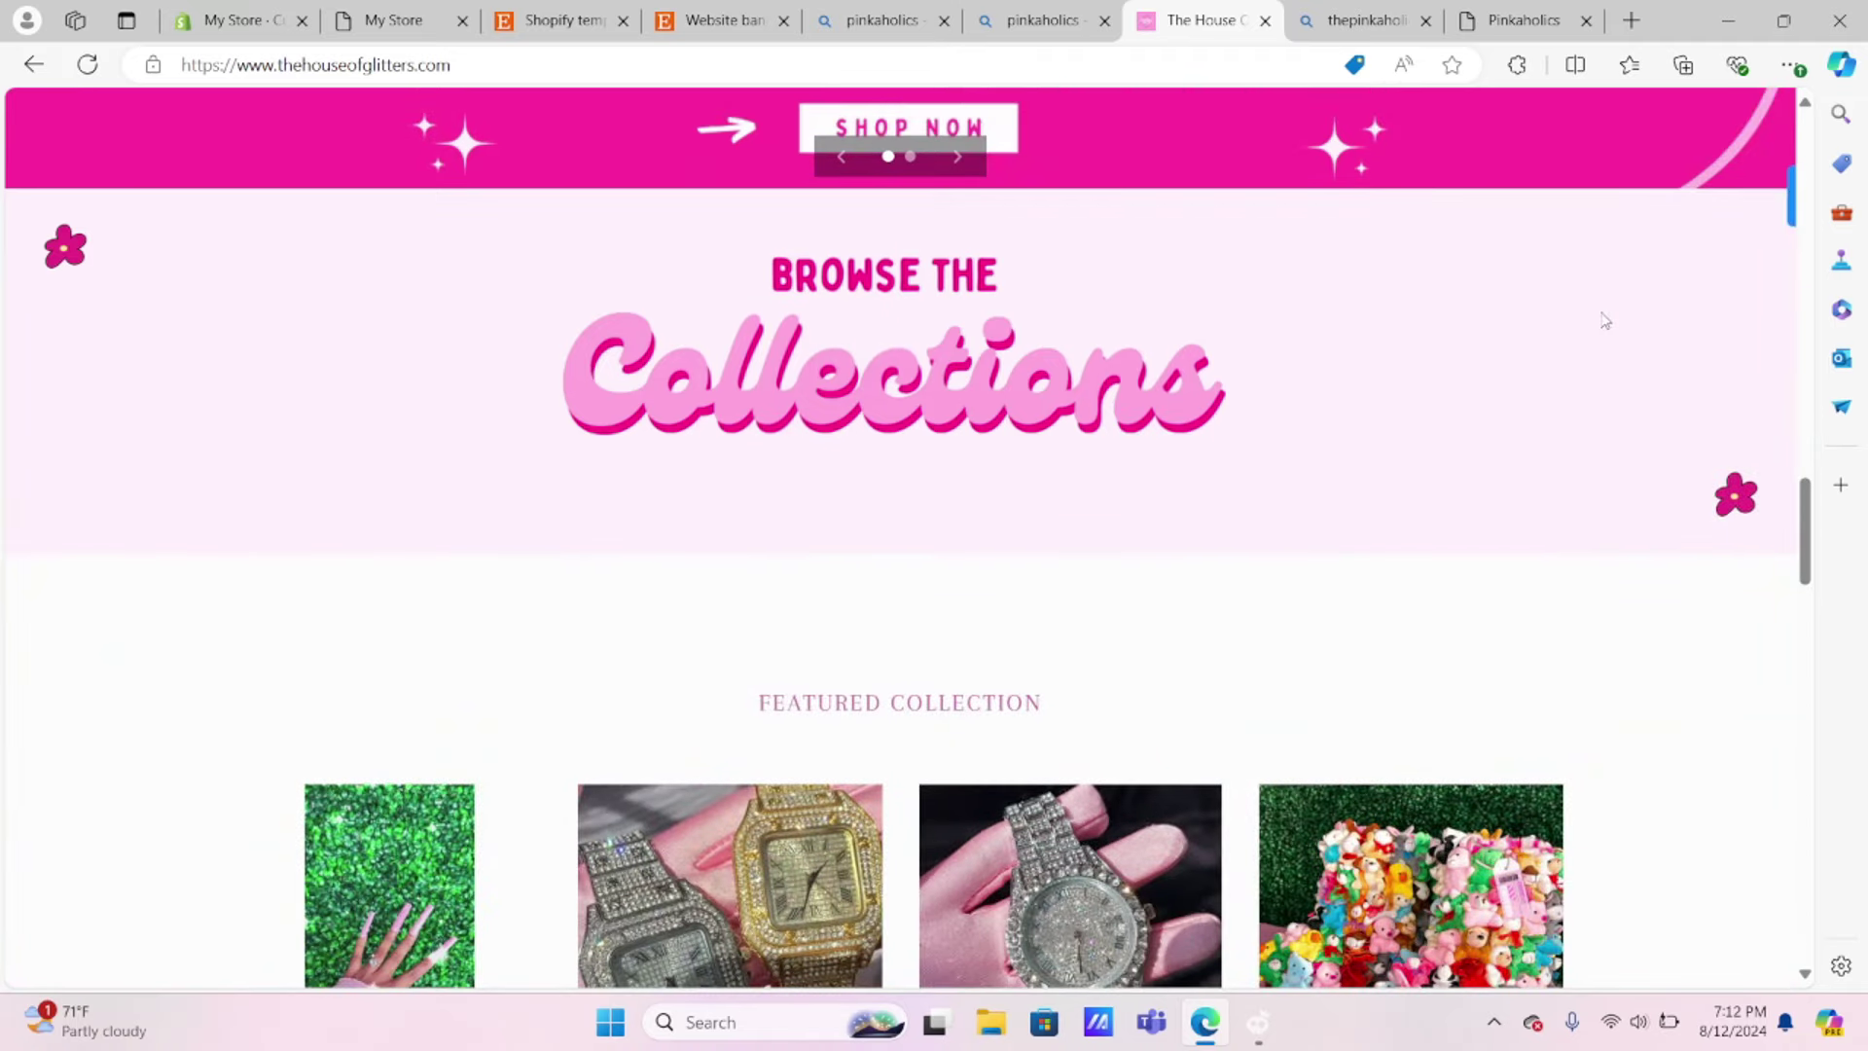
scroll(1604, 320, "down", 15)
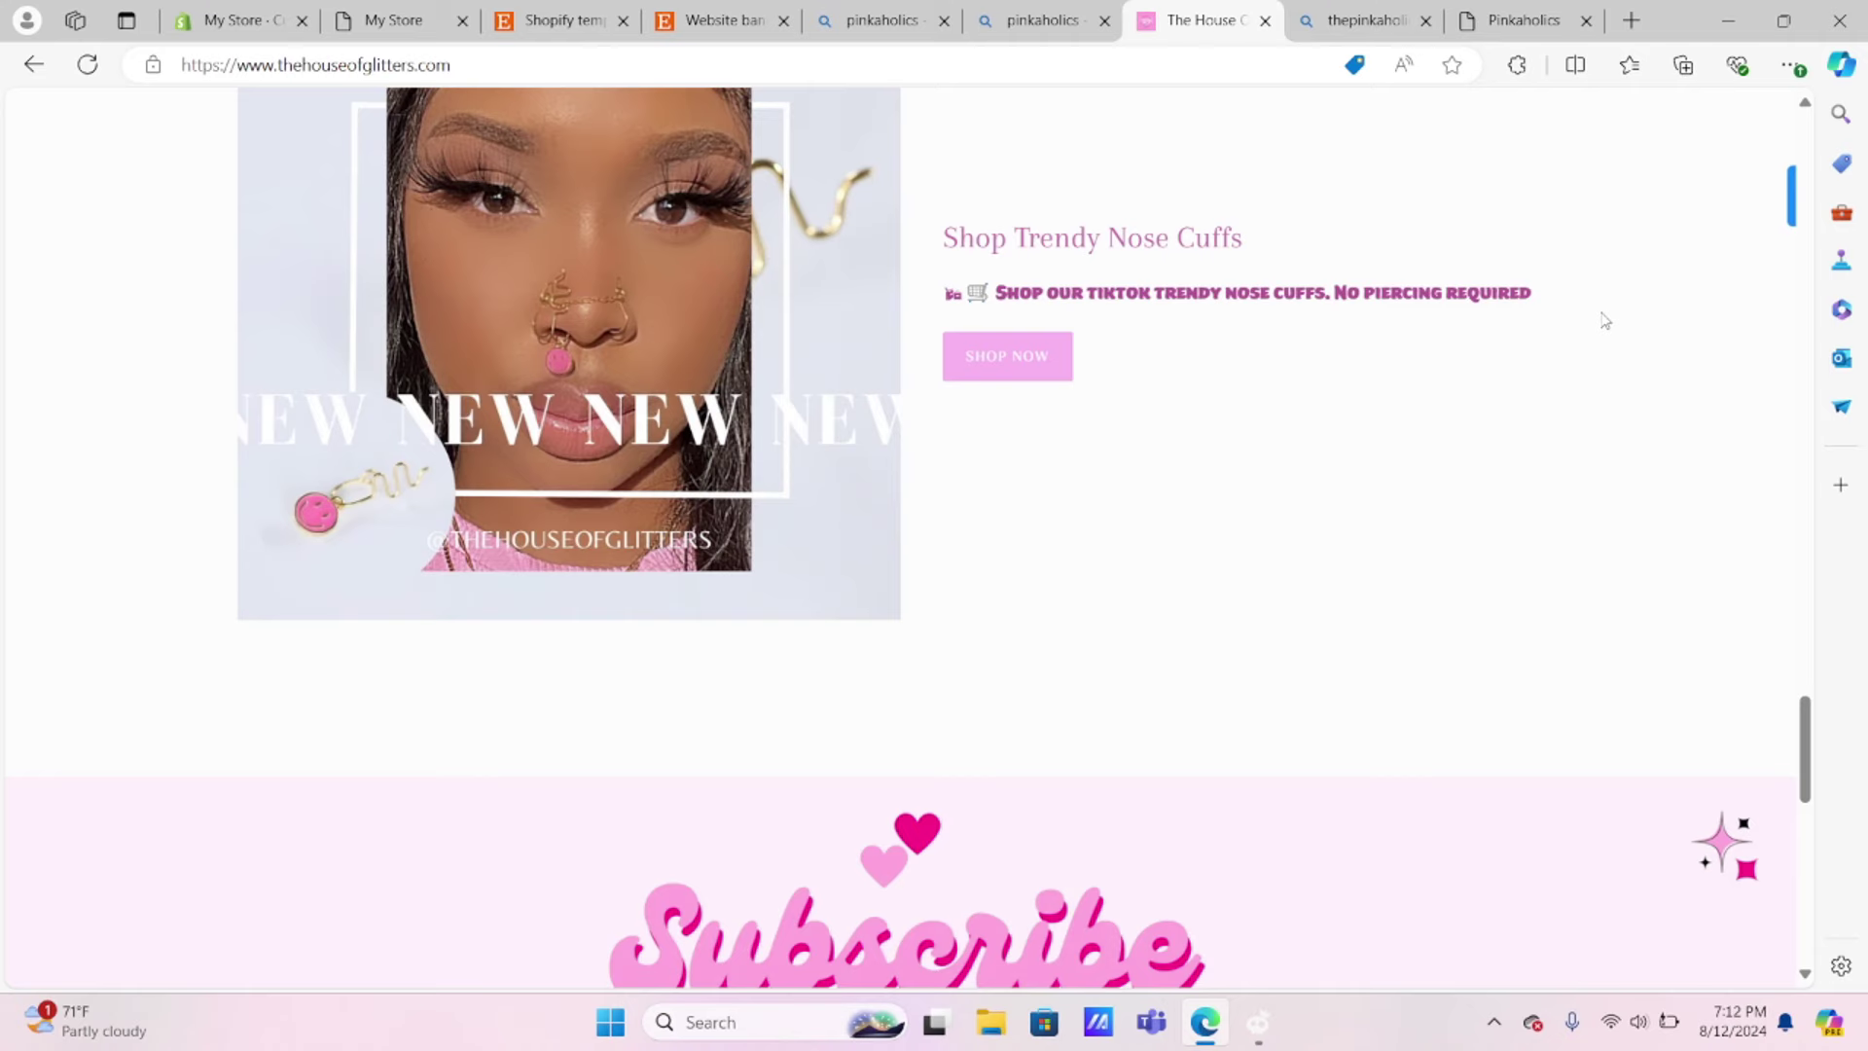
scroll(1604, 320, "down", 5)
scroll(1604, 321, "down", 5)
key("Home")
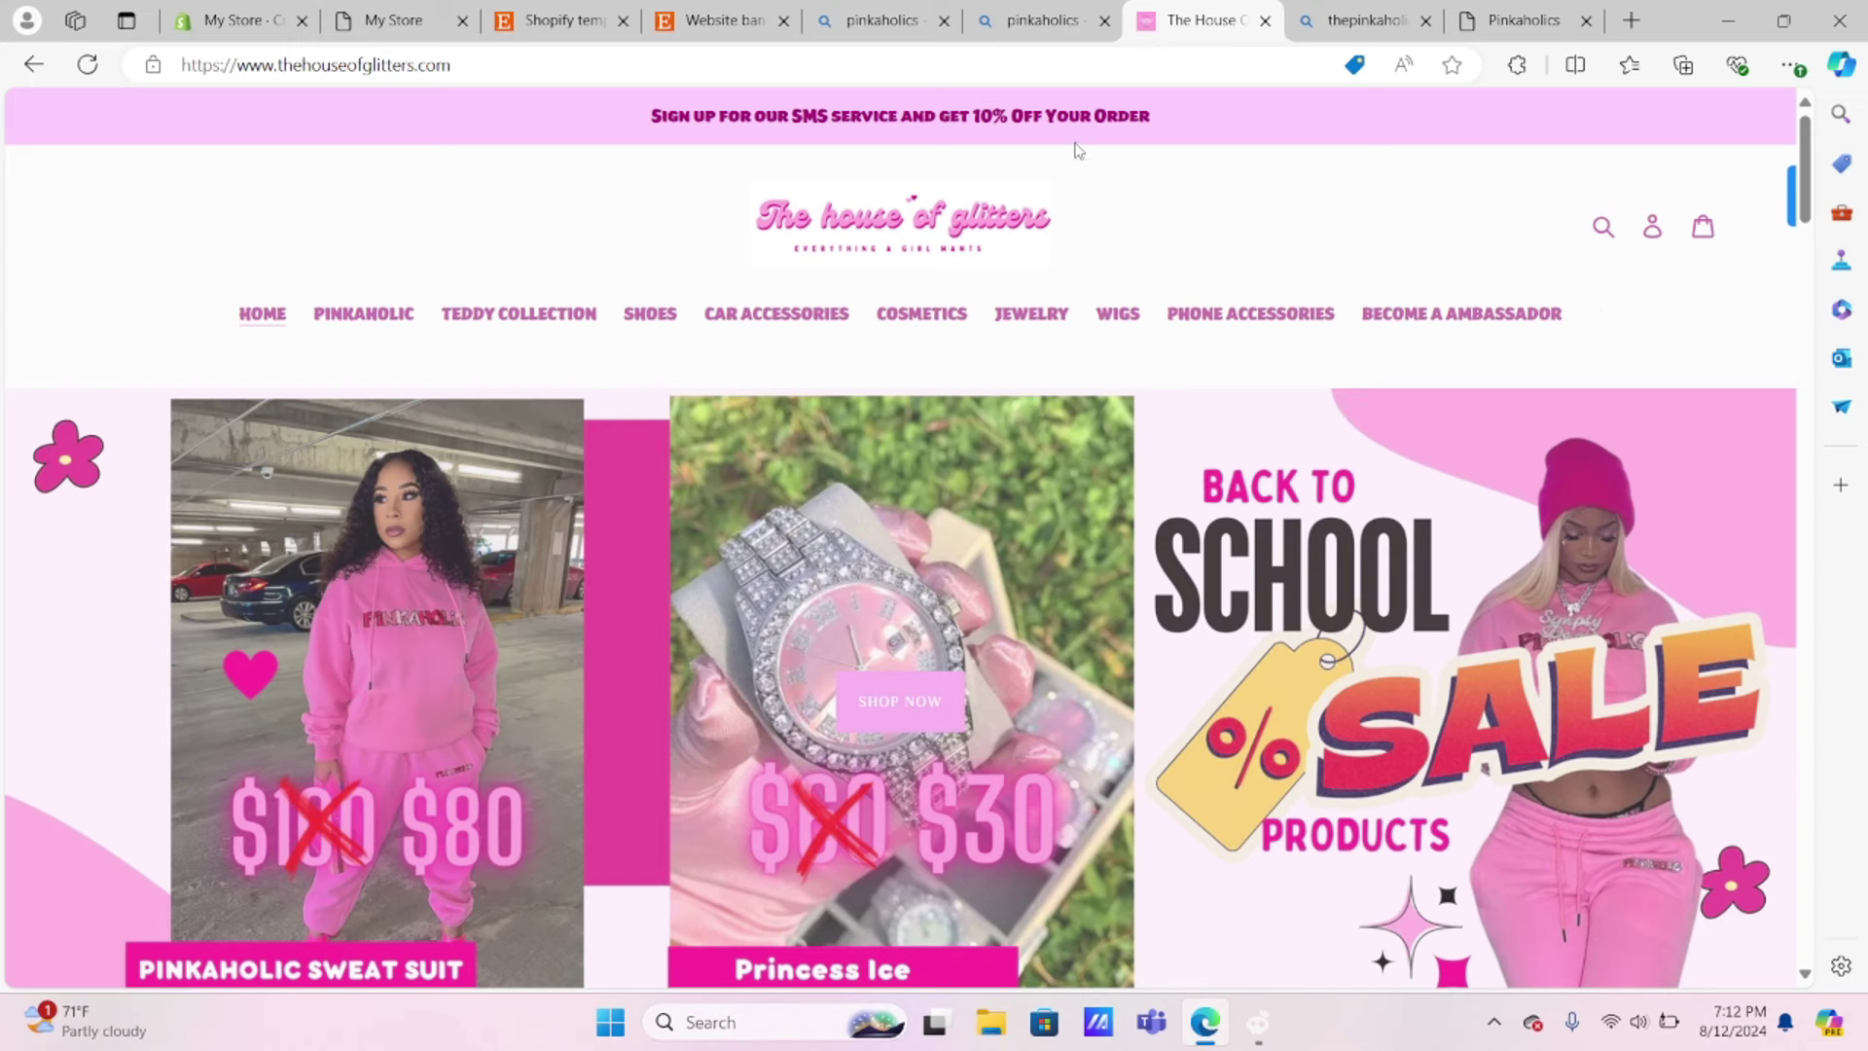
scroll(1290, 209, "down", 3)
scroll(1290, 209, "up", 3)
Step: Browse the Pinkaholics and Harajuku Teddy collection pages, then go back to the home page
left_click(375, 324)
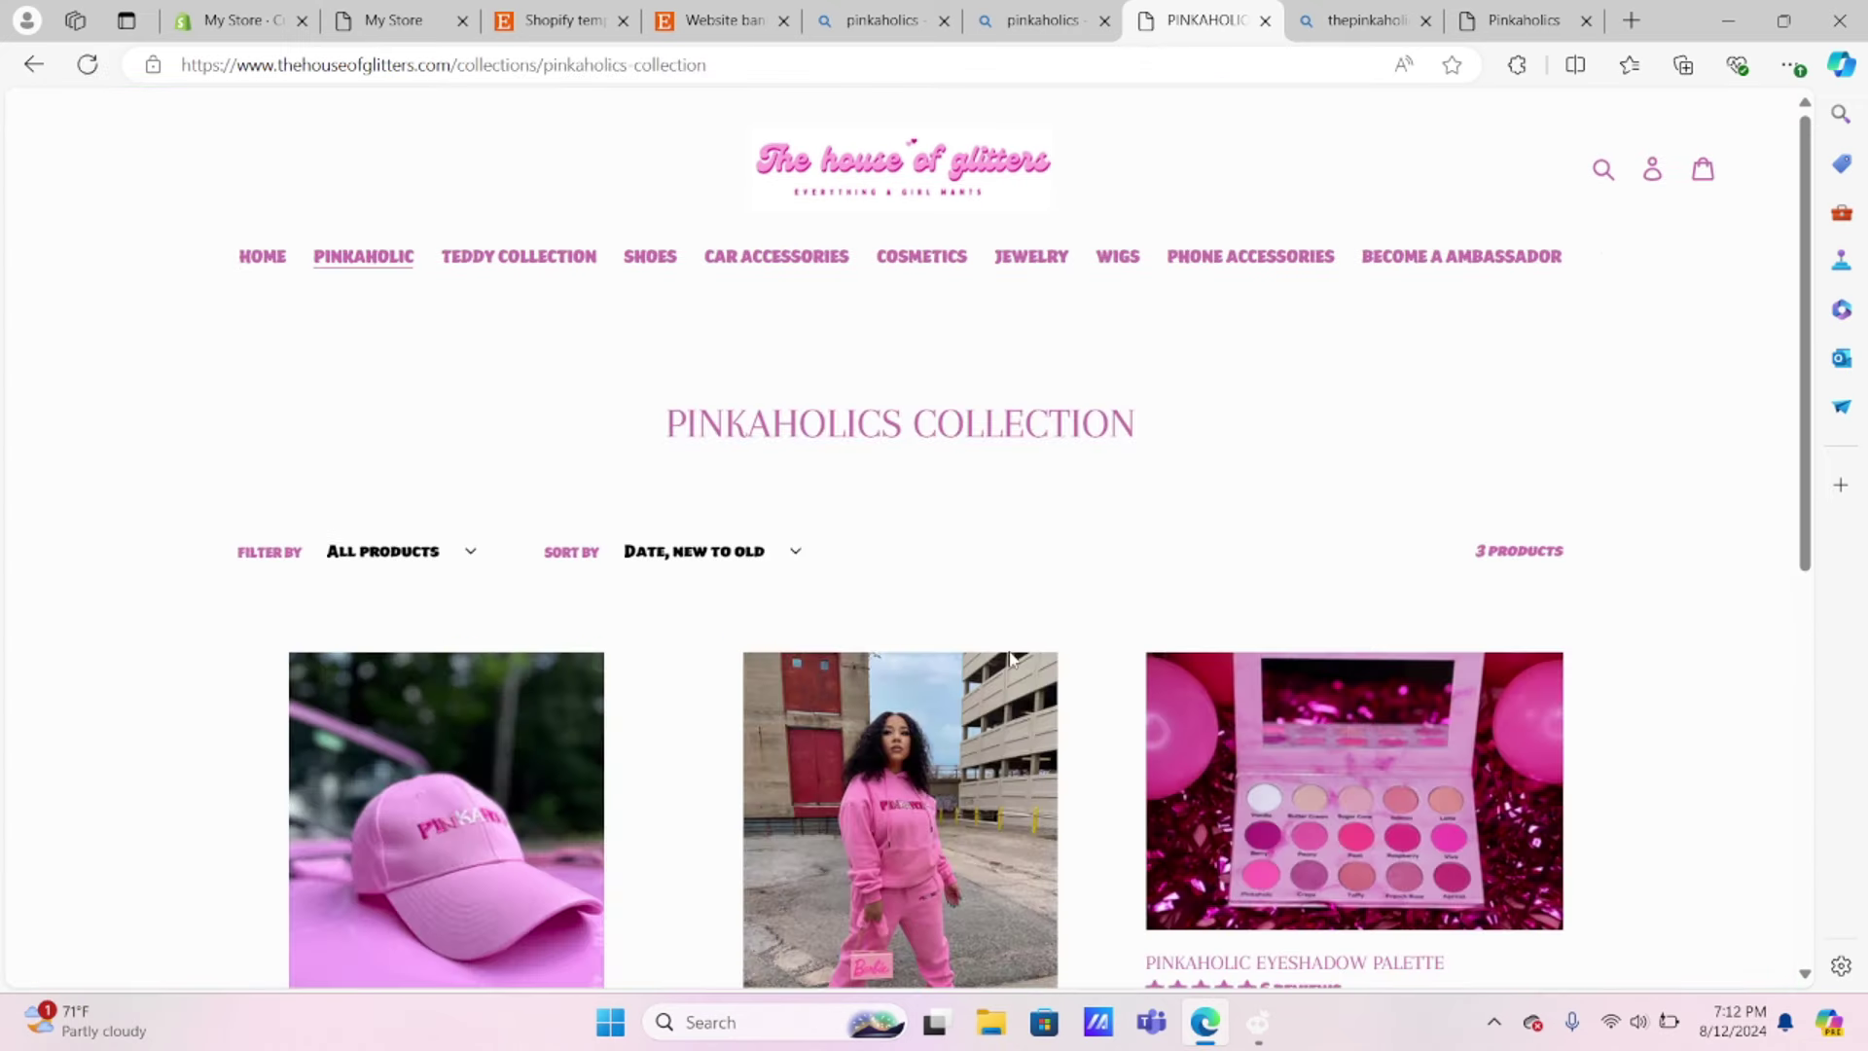
scroll(1094, 710, "down", 5)
scroll(1095, 710, "up", 5)
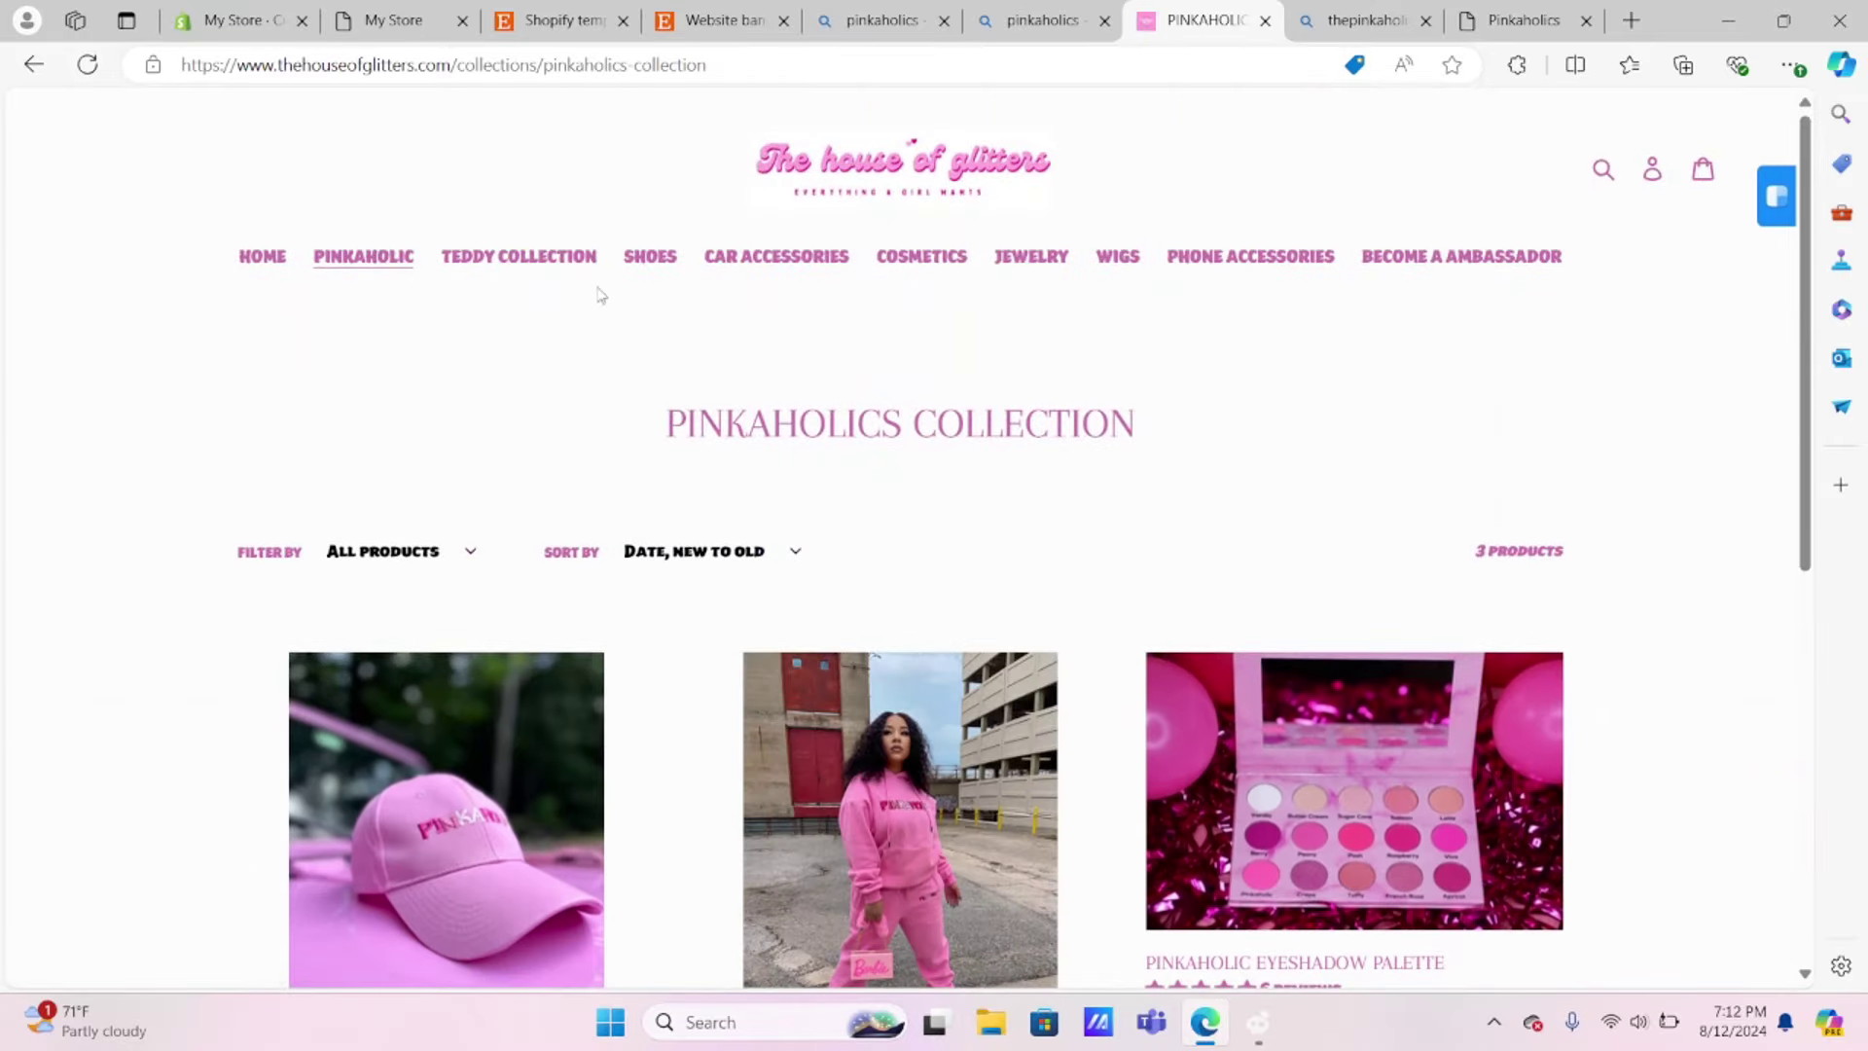
left_click(557, 261)
scroll(667, 521, "down", 5)
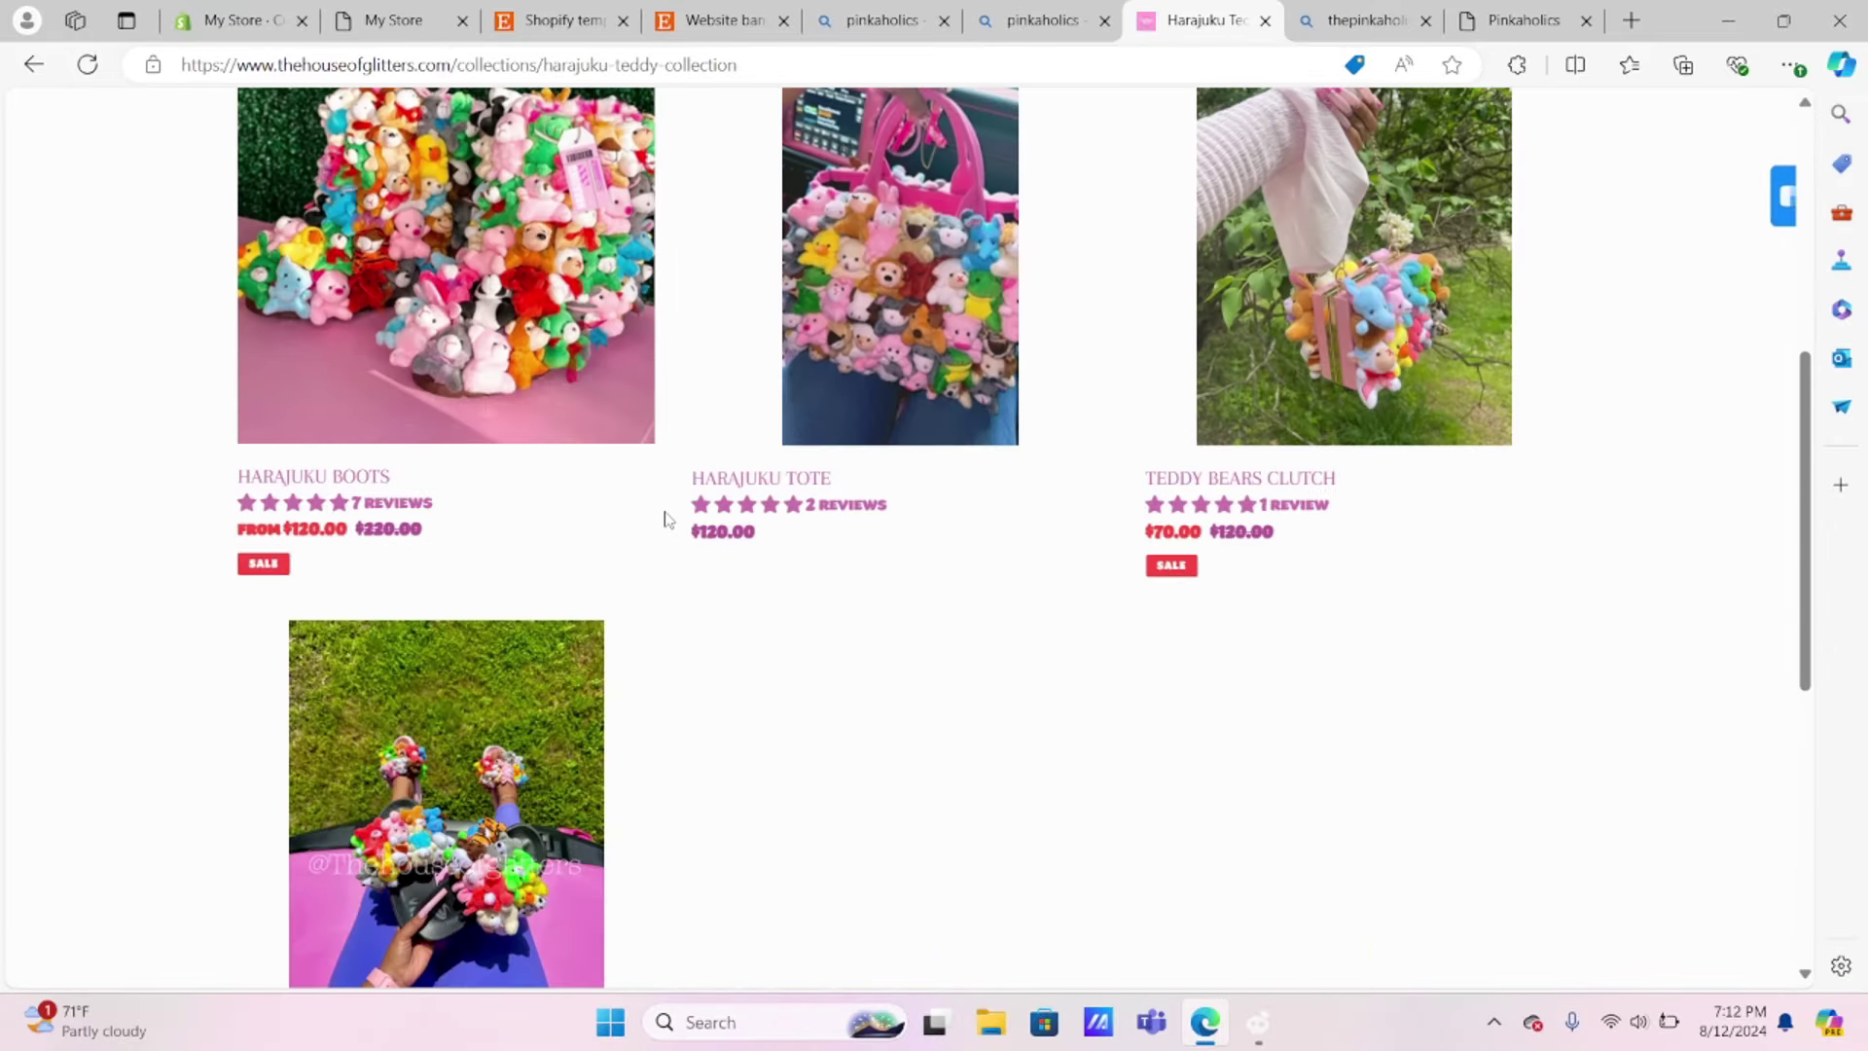
scroll(667, 522, "up", 4)
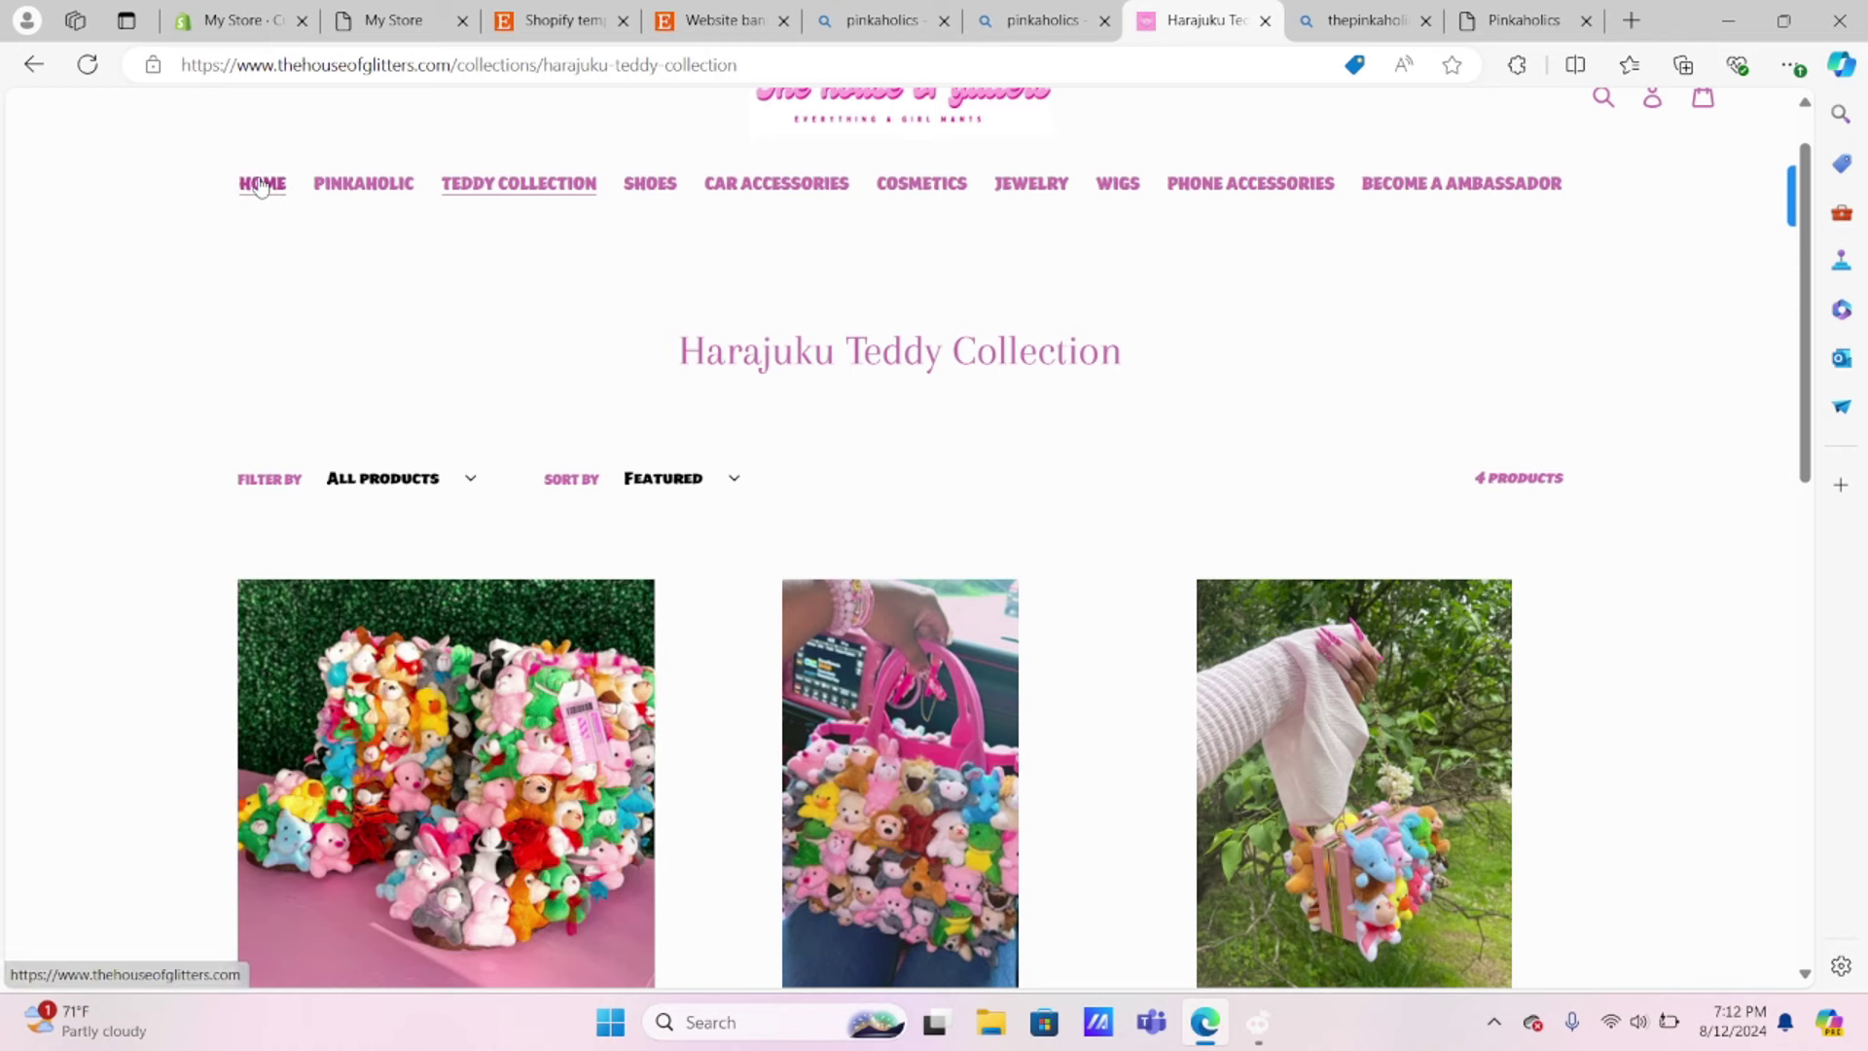
left_click(261, 185)
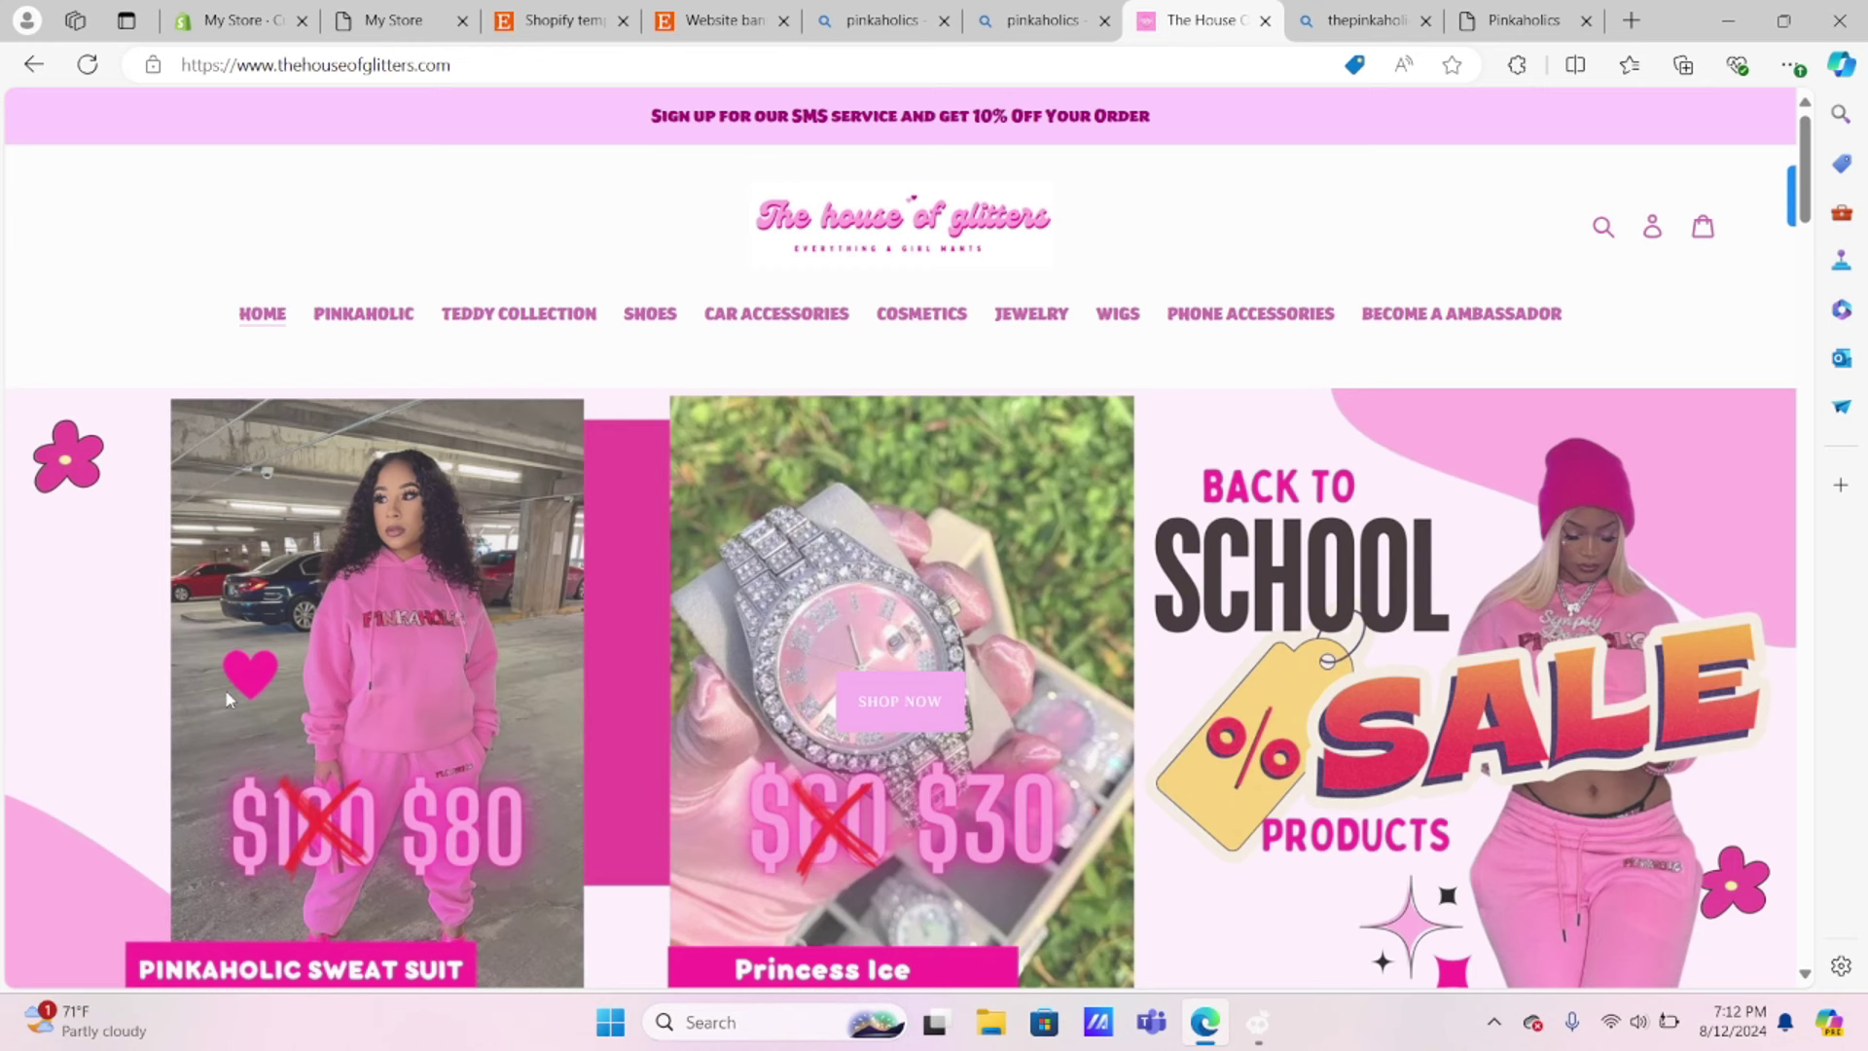
Step: Close the Bing 'thepinkaholics' search tab, keeping The House of Glitters home page in view
left_click(567, 29)
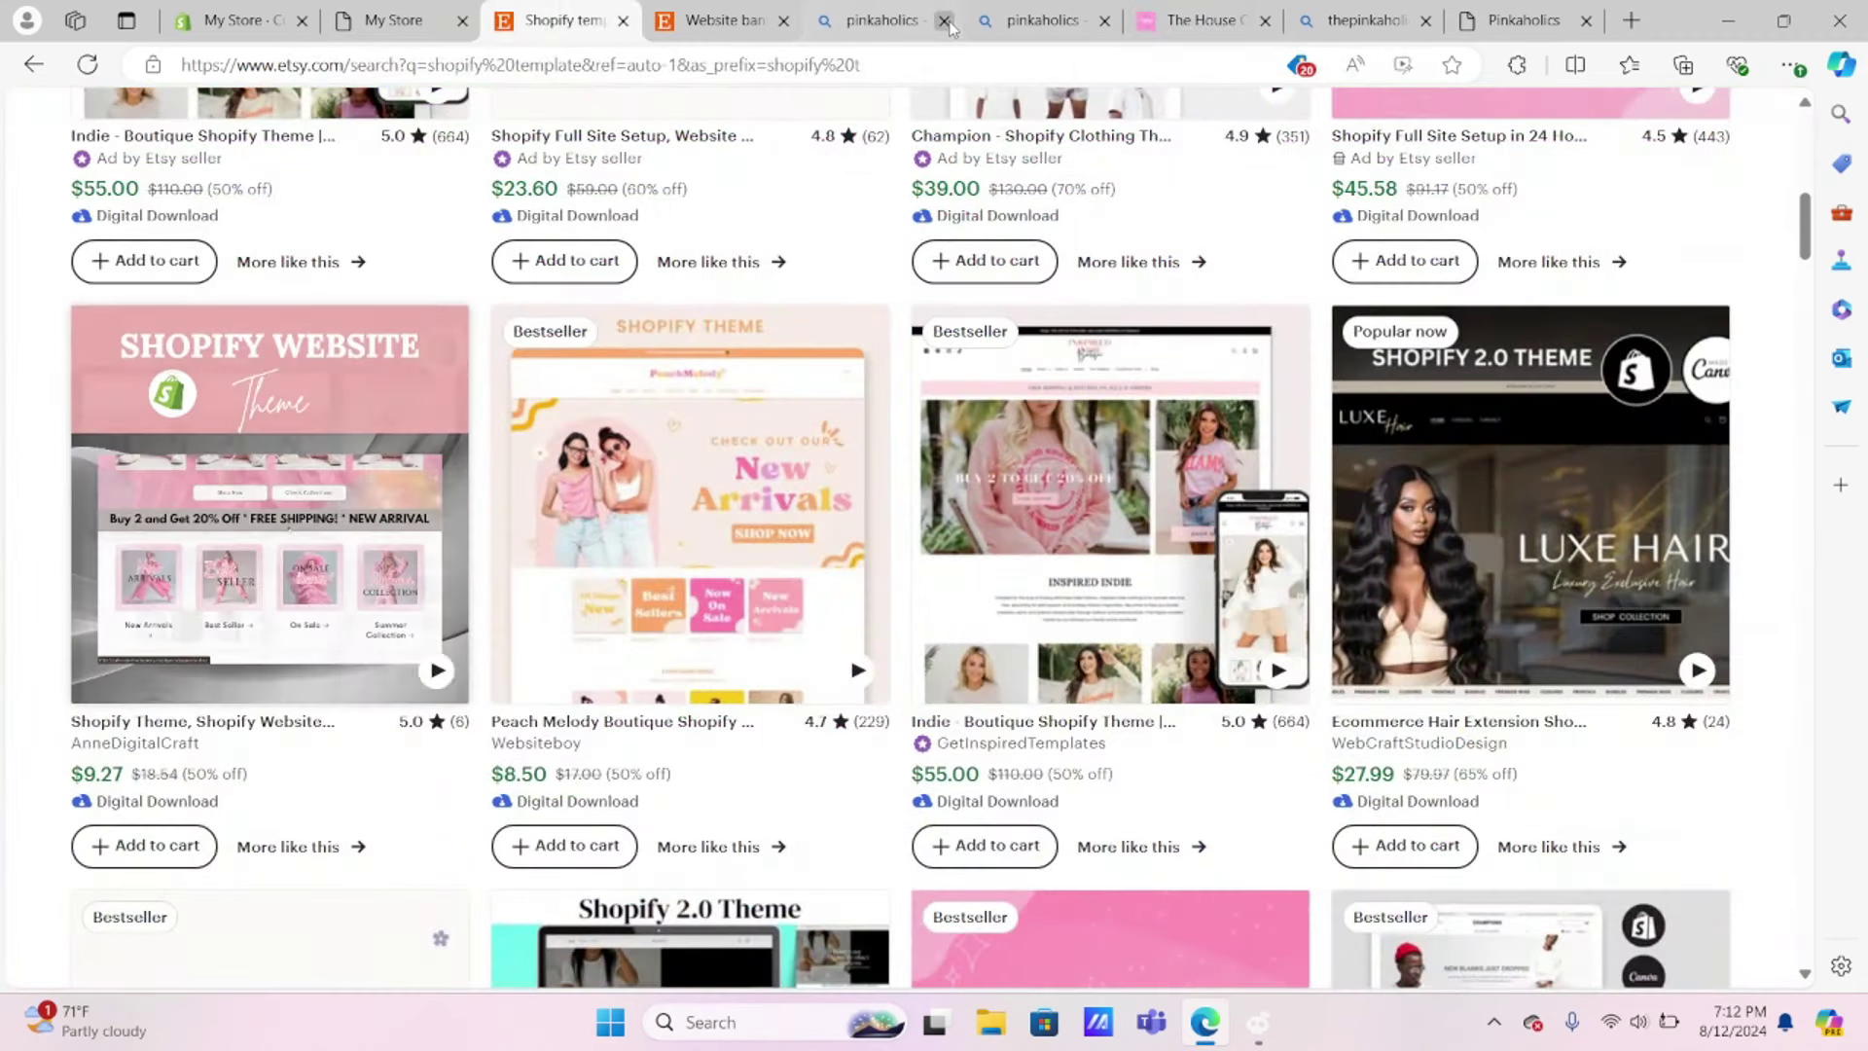
left_click(1381, 29)
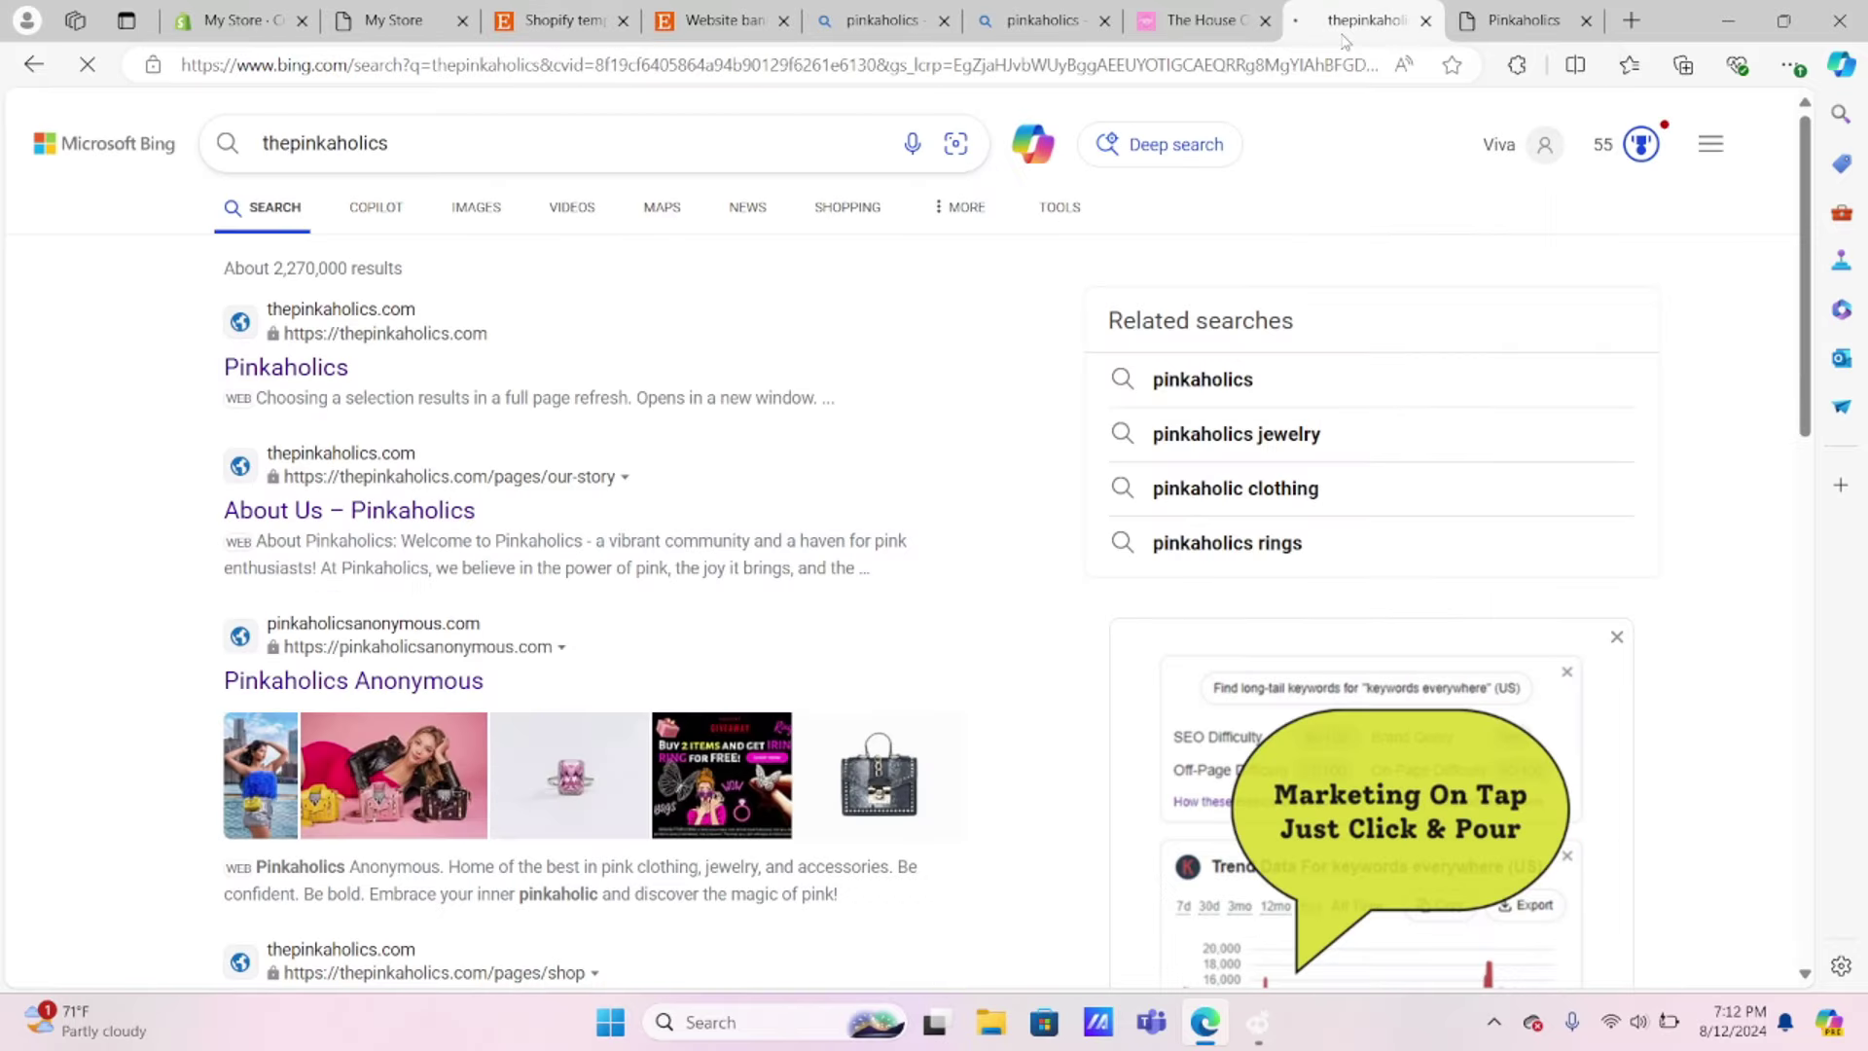
left_click(1230, 37)
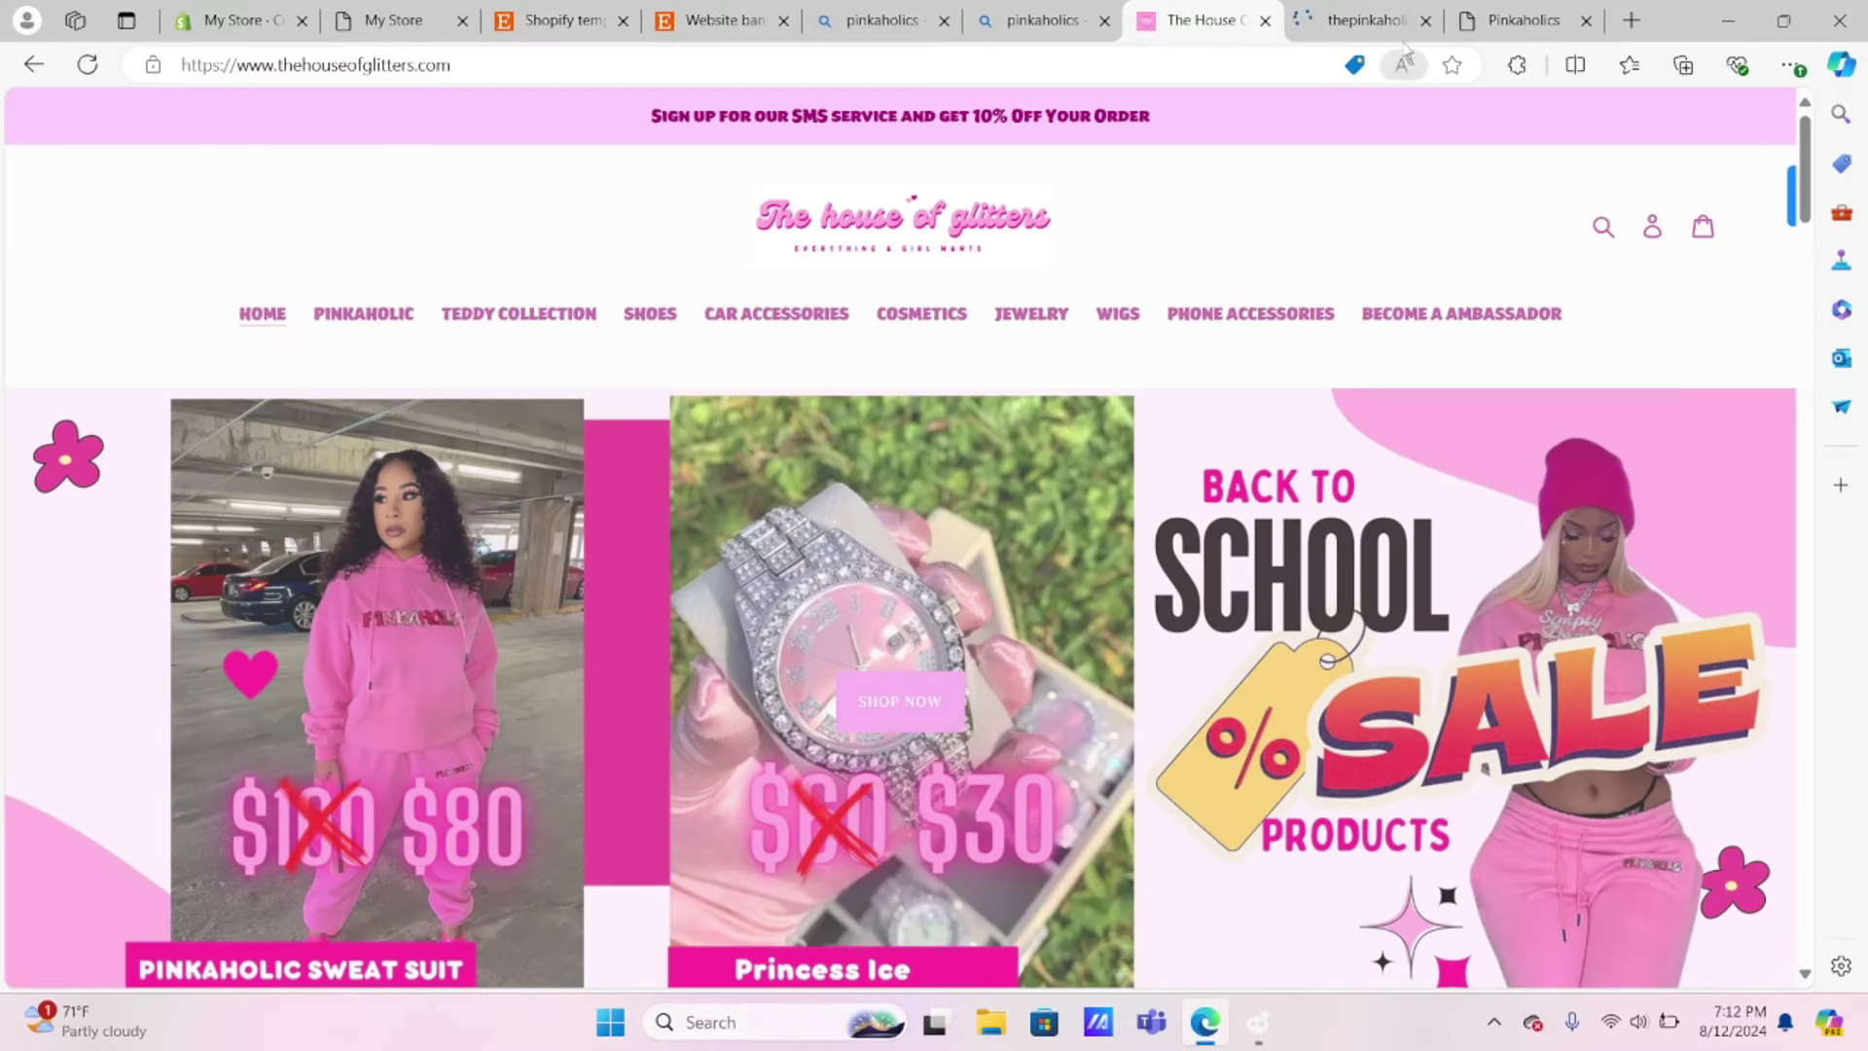
left_click(1424, 20)
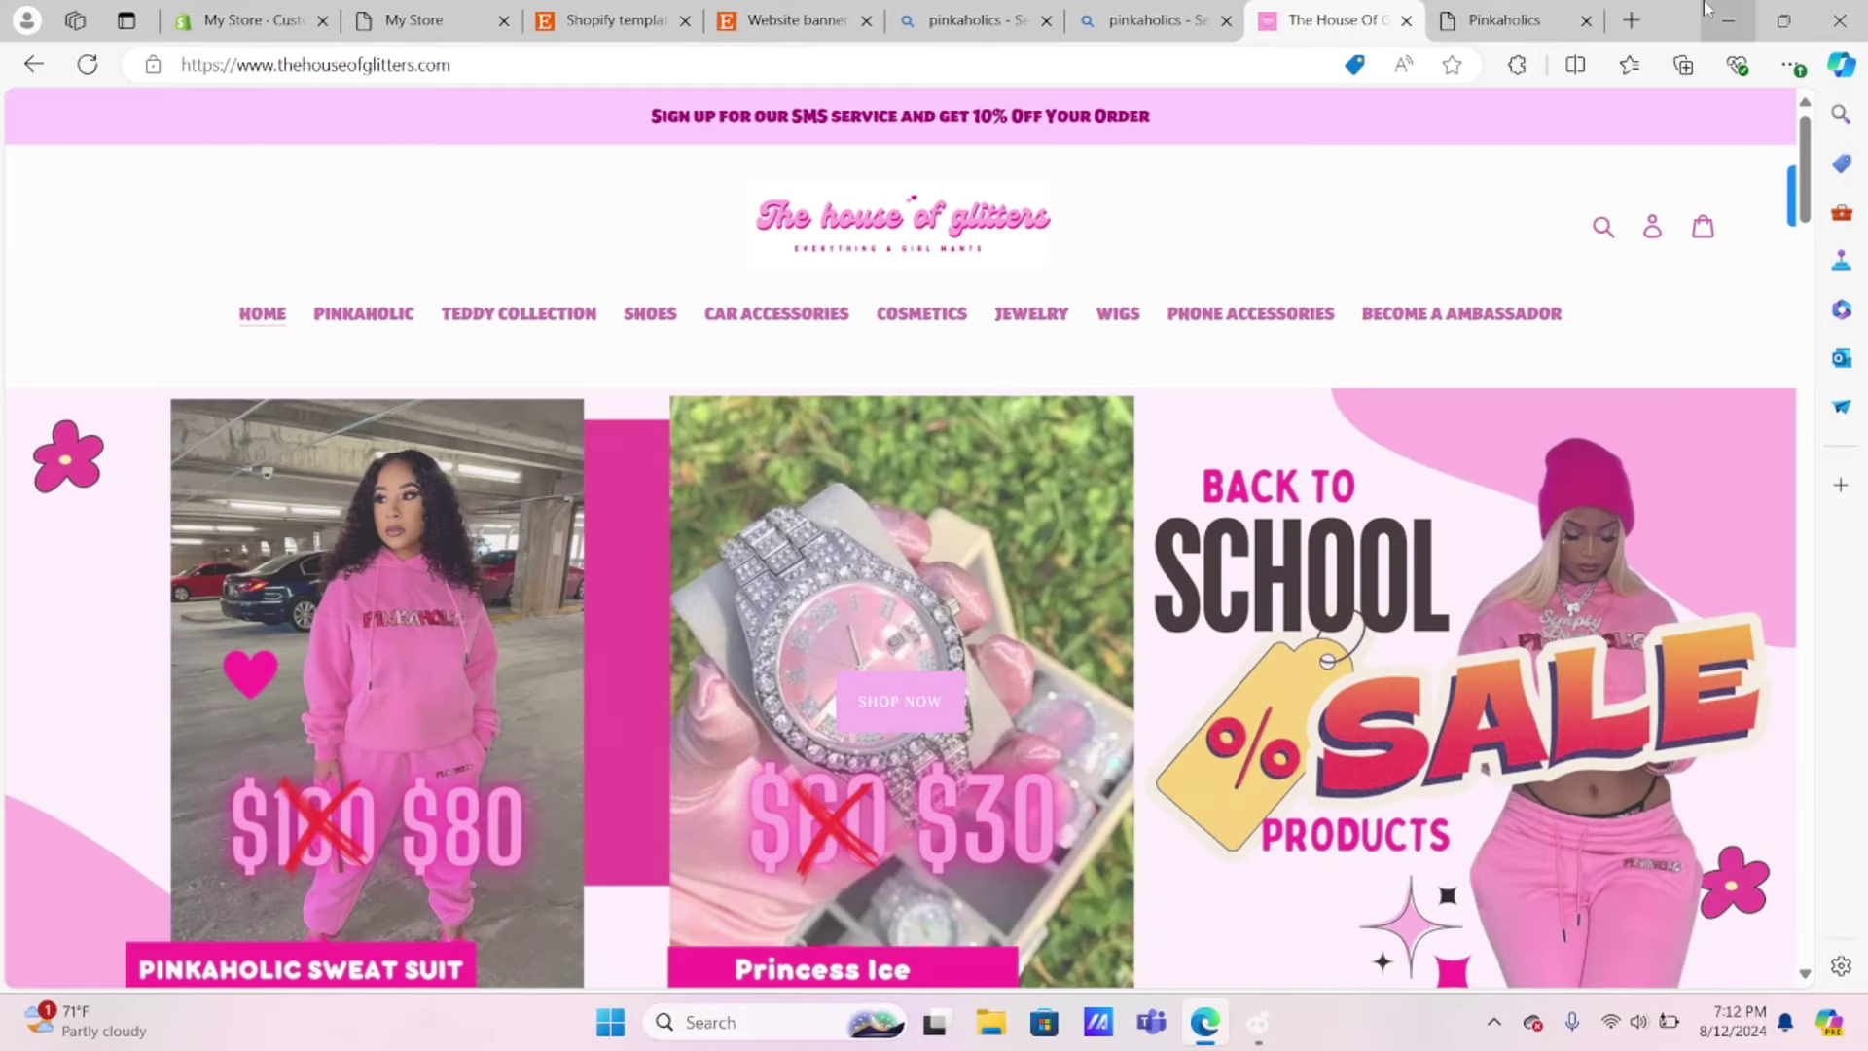